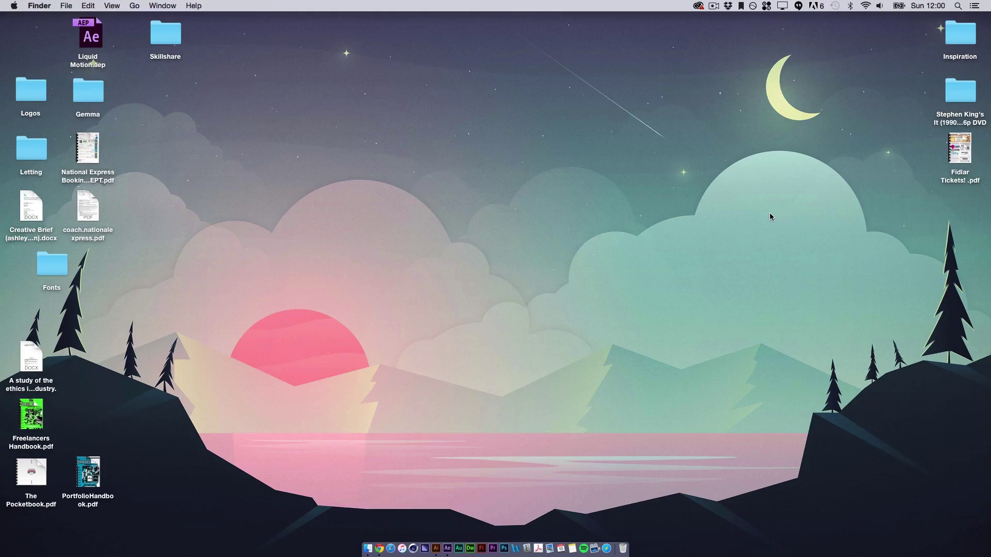
# View the Water Colour Mountian V2 reference in Chrome, and switch to Illustrator to view the Mountian.ai artwork at 100%.
pyautogui.hotkey('ctrl', 'Left')
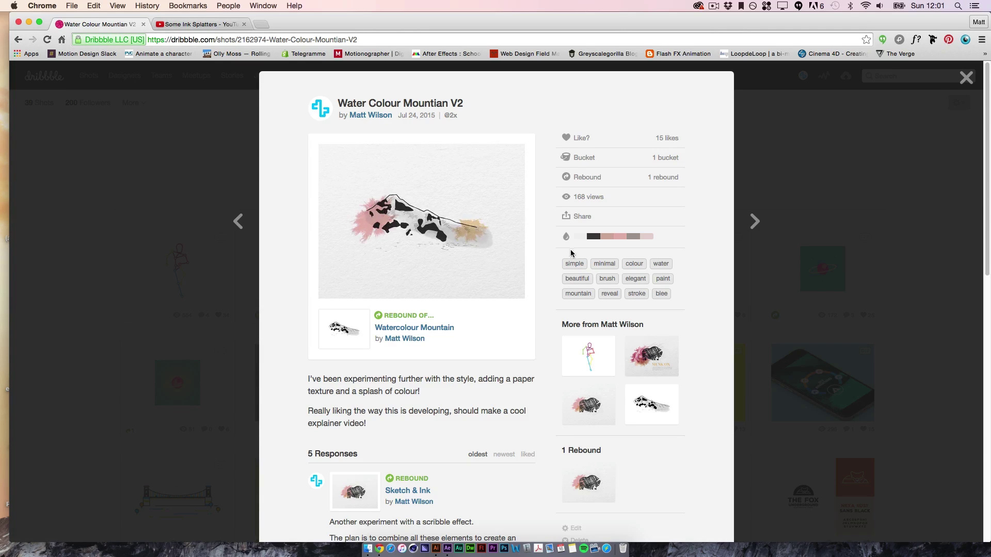
pyautogui.hotkey('ctrl', 'Right')
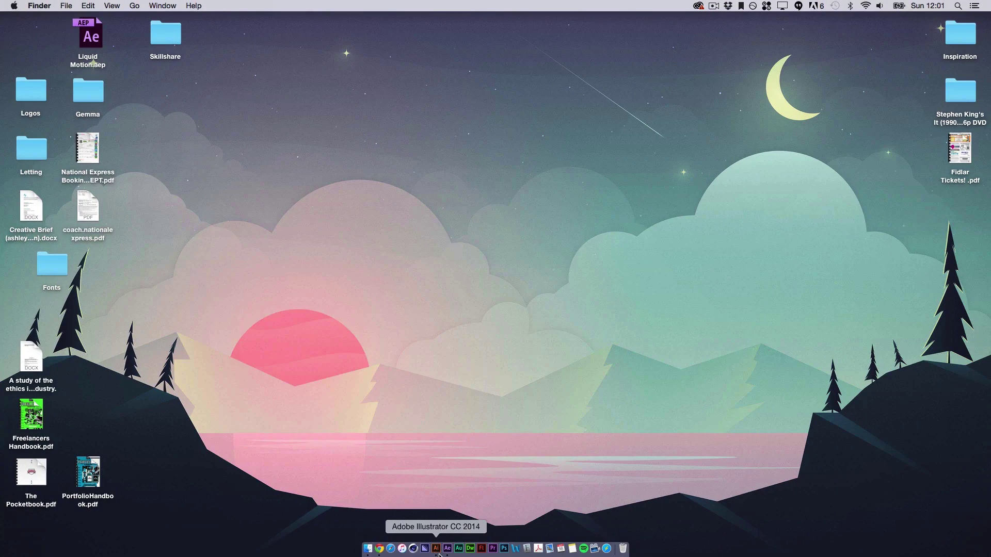
pyautogui.click(436, 553)
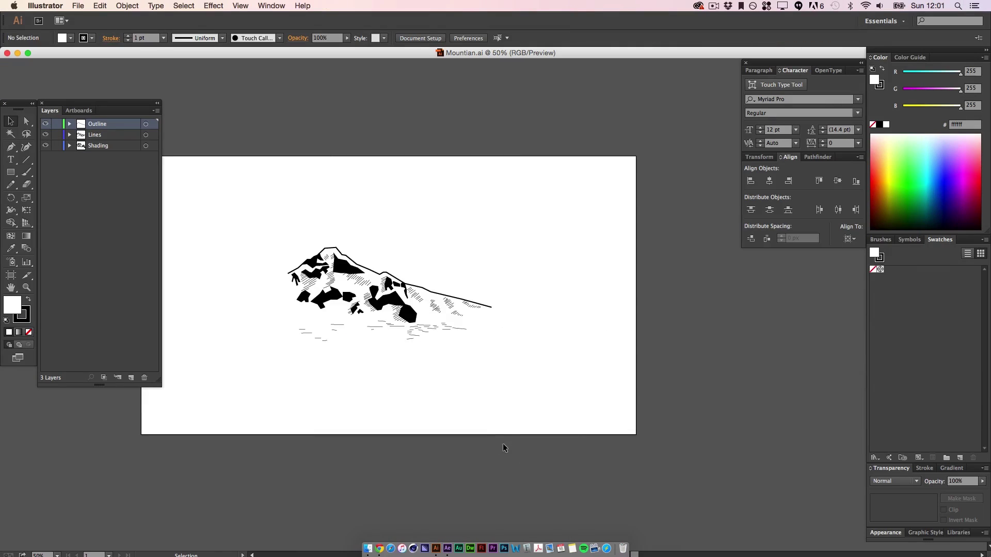
pyautogui.press('super+equal')
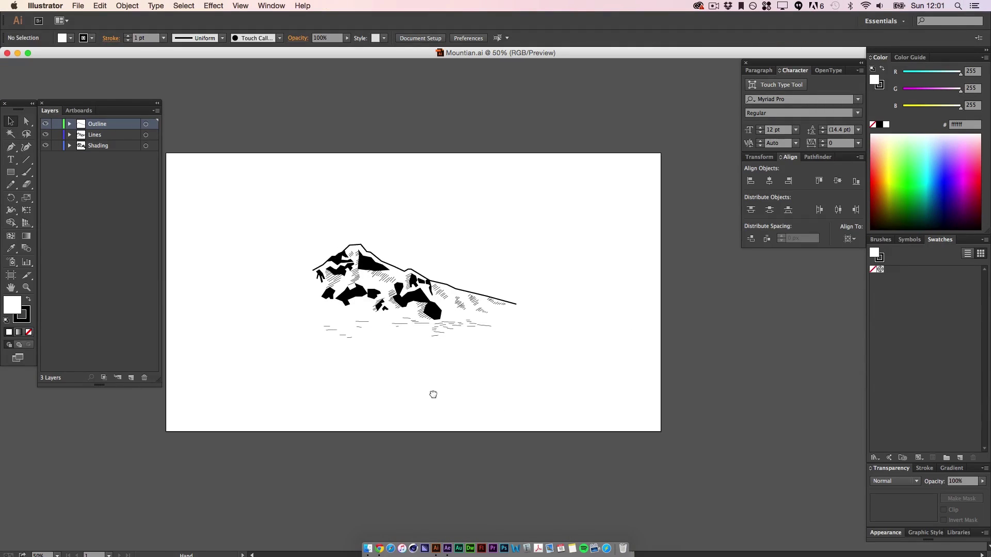
pyautogui.press('super+equal')
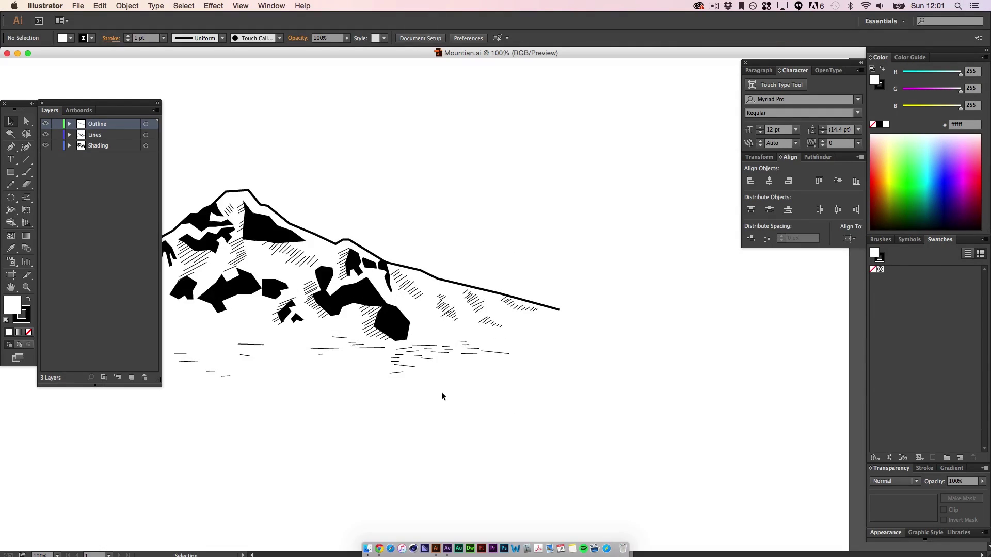
pyautogui.moveTo(463, 248); pyautogui.dragTo(567, 202)
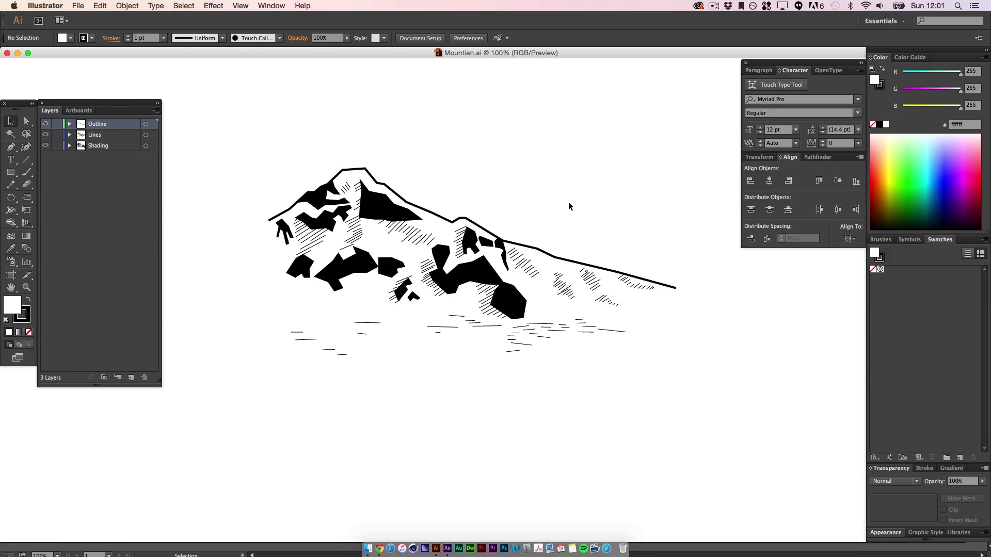
# Inspect how the mountain is built by selecting its outline path, a solid shading shape and a hatching line.
pyautogui.click(437, 218)
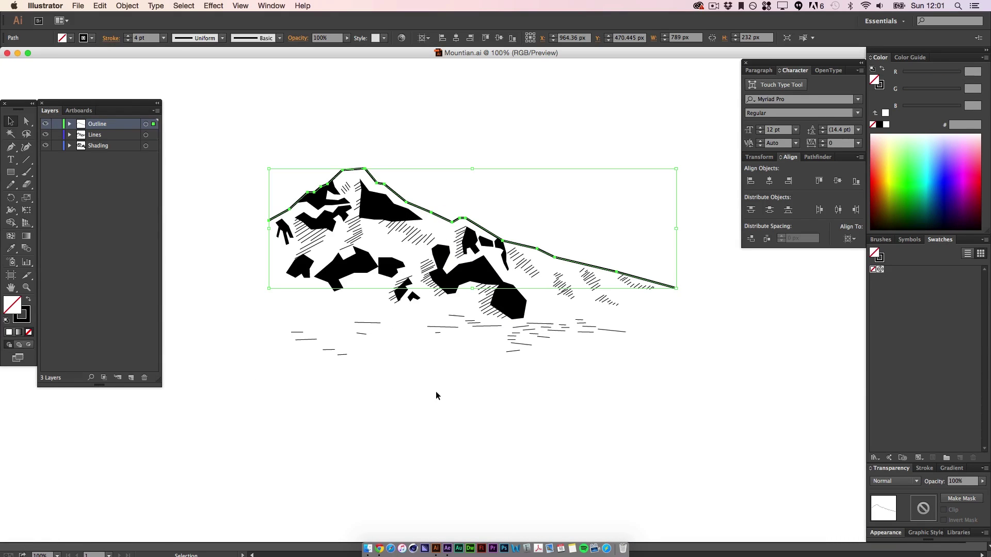
pyautogui.press('super+shift+a')
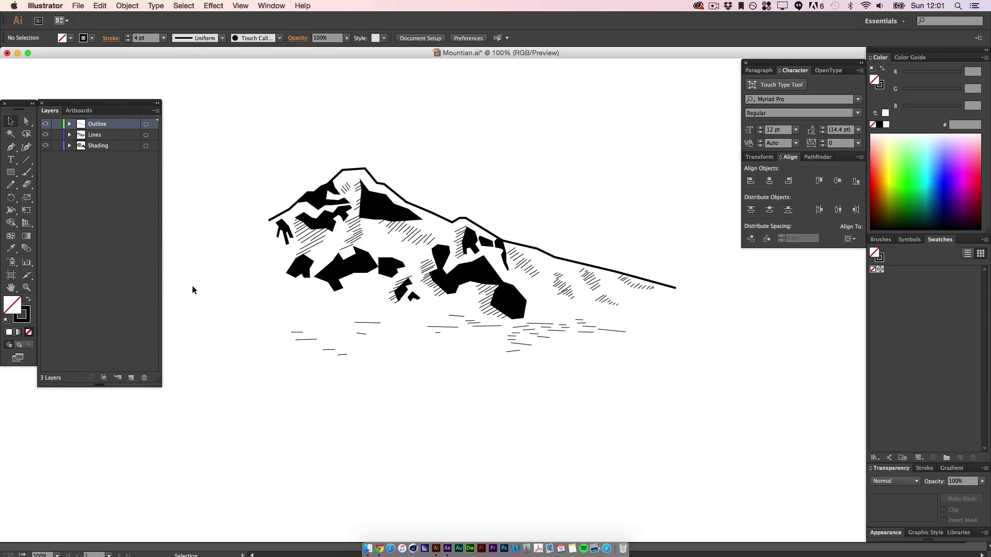
pyautogui.click(323, 199)
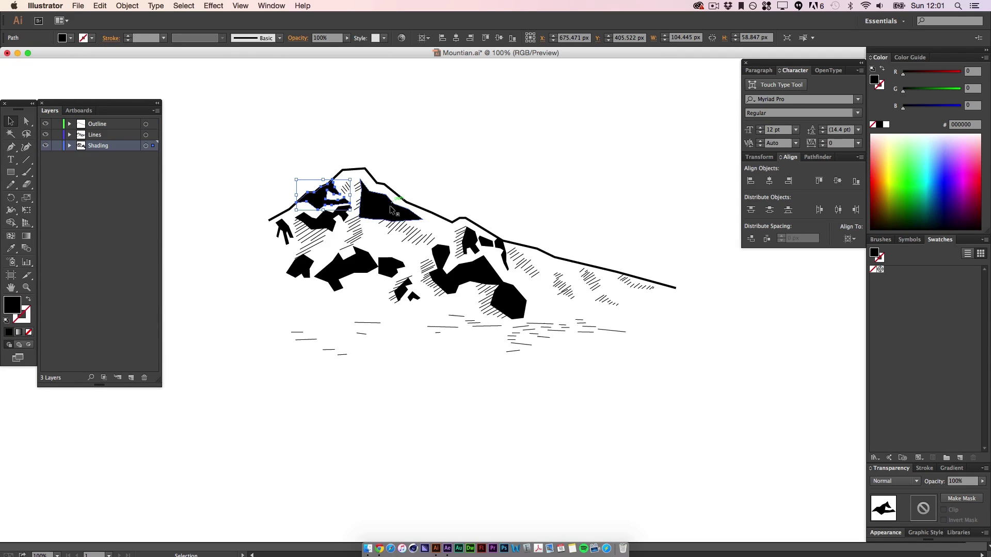
pyautogui.click(224, 135)
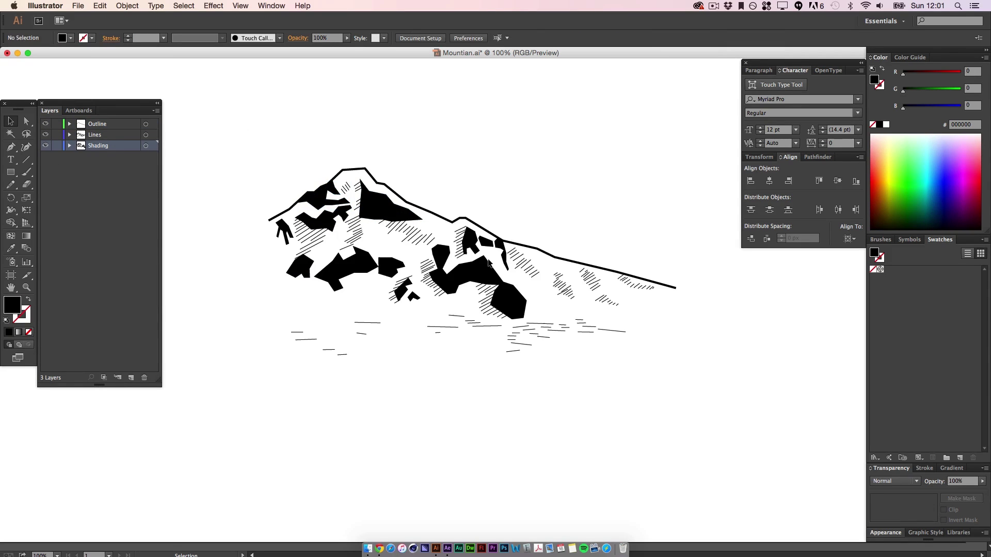
pyautogui.click(412, 233)
pyautogui.click(488, 187)
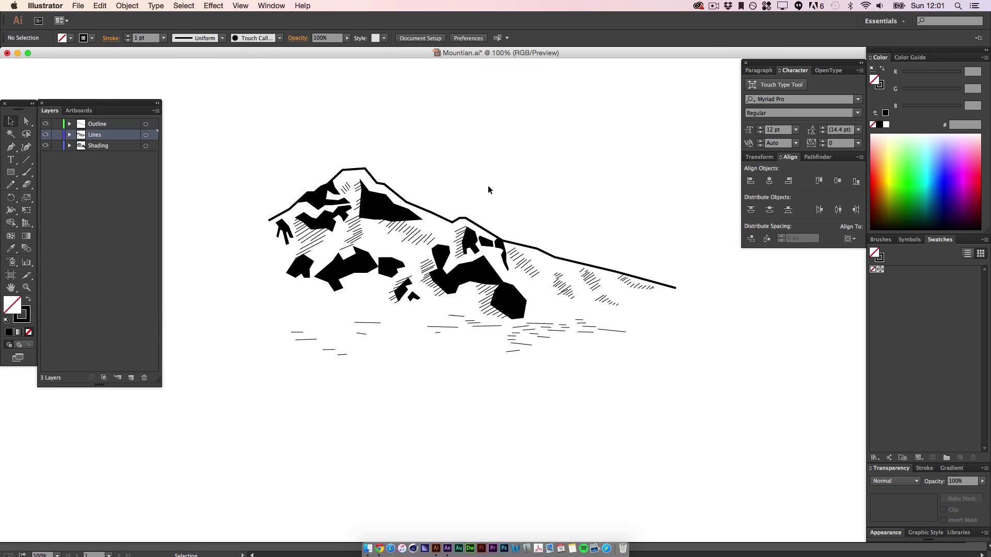
pyautogui.hscroll(-3, 335, 374)
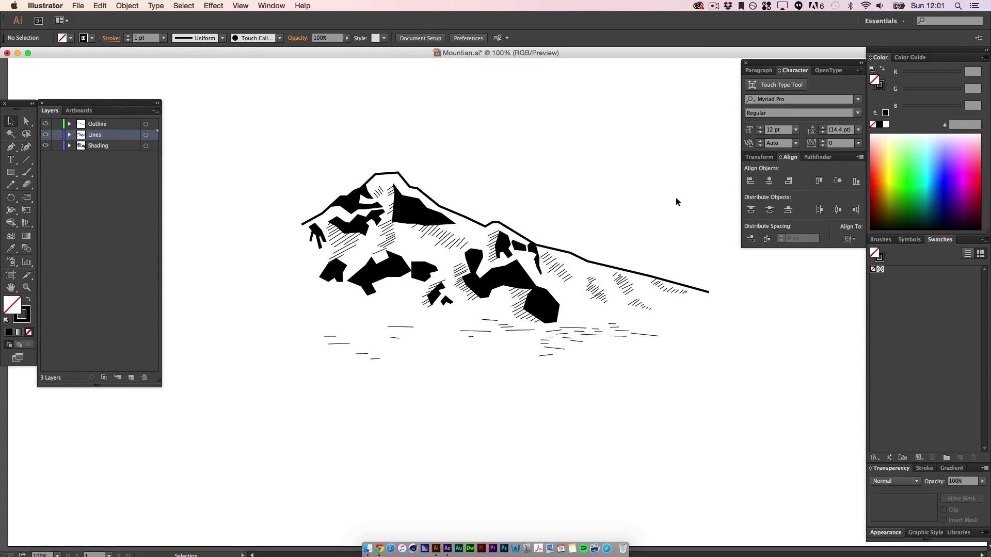
# Try drawing a few diagonal hatching strokes below the mountain with the Line Segment tool, and delete them all.
pyautogui.press('p')
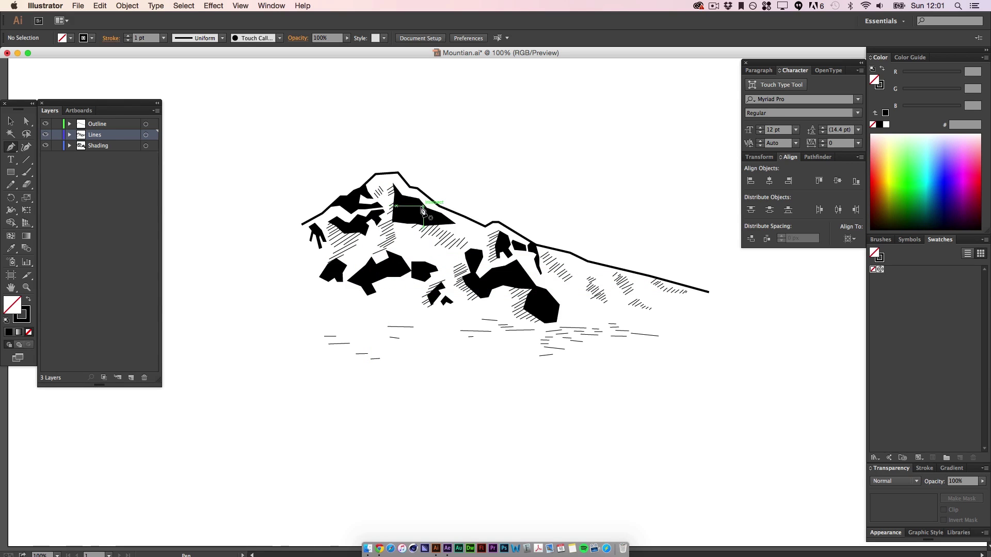
pyautogui.click(26, 161)
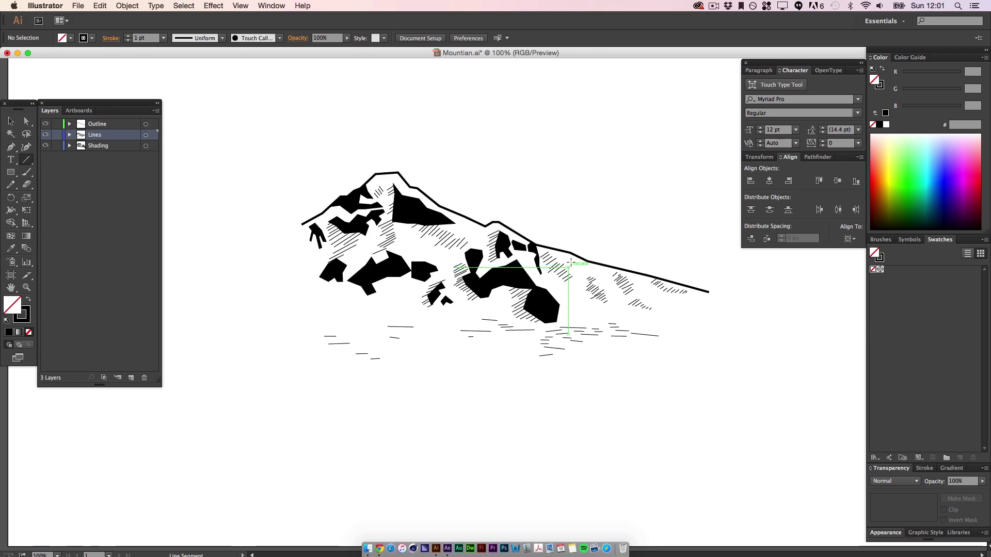
pyautogui.moveTo(637, 397)
pyautogui.mouseDown()
pyautogui.moveTo(666, 385)
pyautogui.moveTo(685, 398)
pyautogui.mouseUp()
pyautogui.moveTo(686, 418); pyautogui.dragTo(705, 400)
pyautogui.click(11, 121)
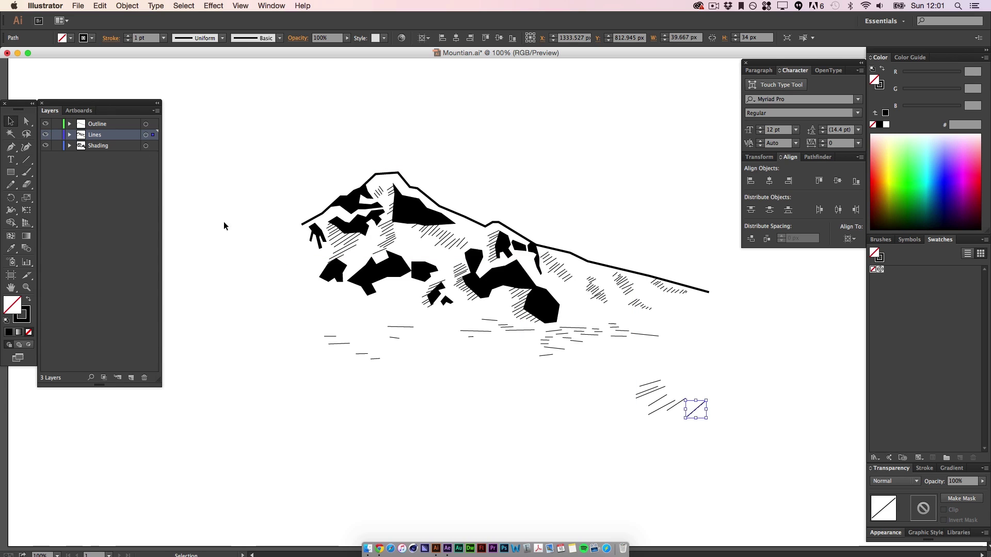
pyautogui.moveTo(720, 428); pyautogui.dragTo(600, 393)
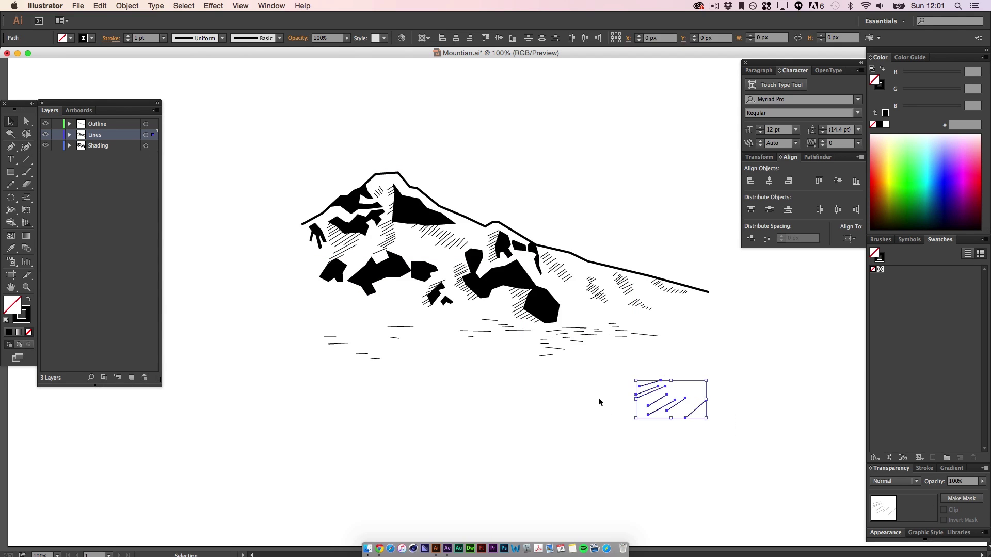
pyautogui.press('BackSpace')
# Save the Mountian.ai artwork with the whole artboard in view.
pyautogui.press('super+minus')
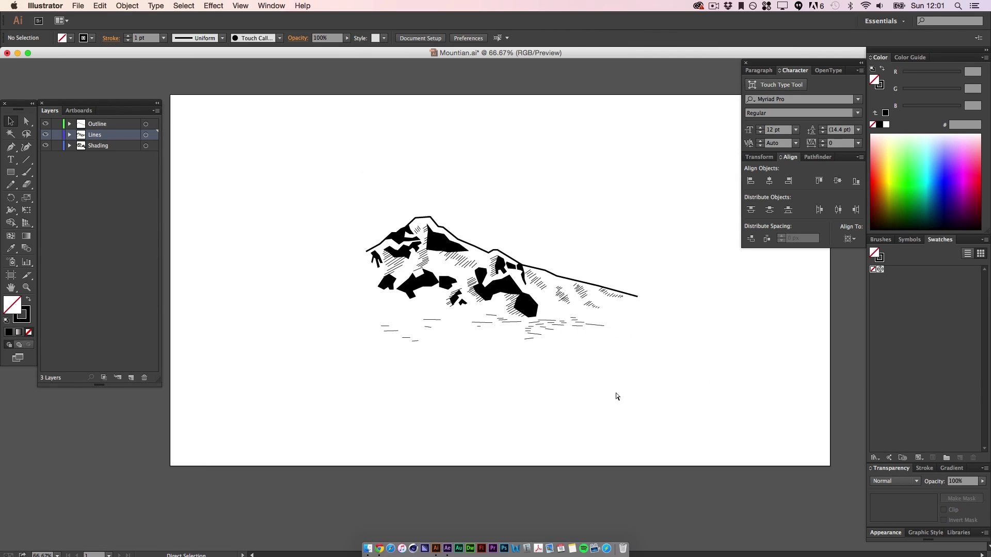
pyautogui.scroll(2, 575, 210)
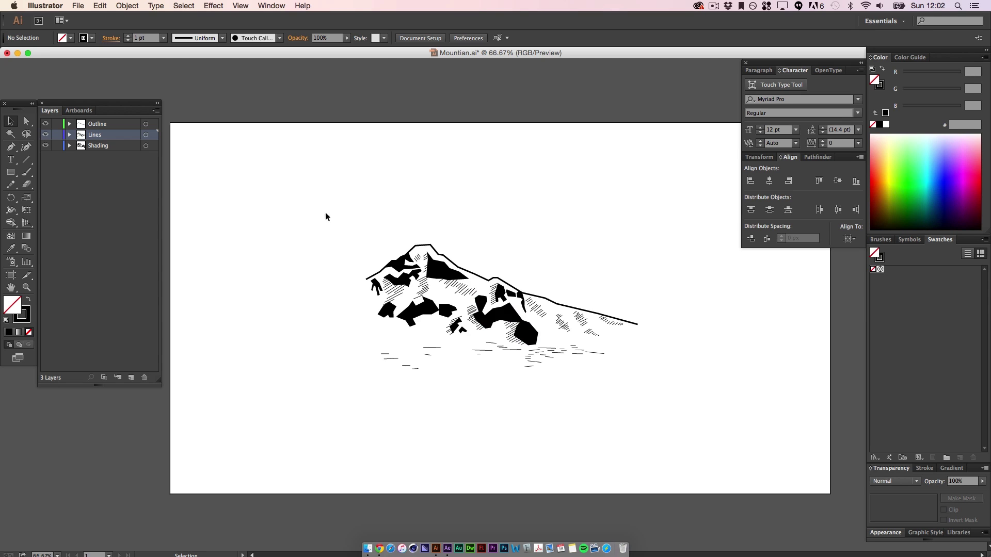
pyautogui.press('super+s')
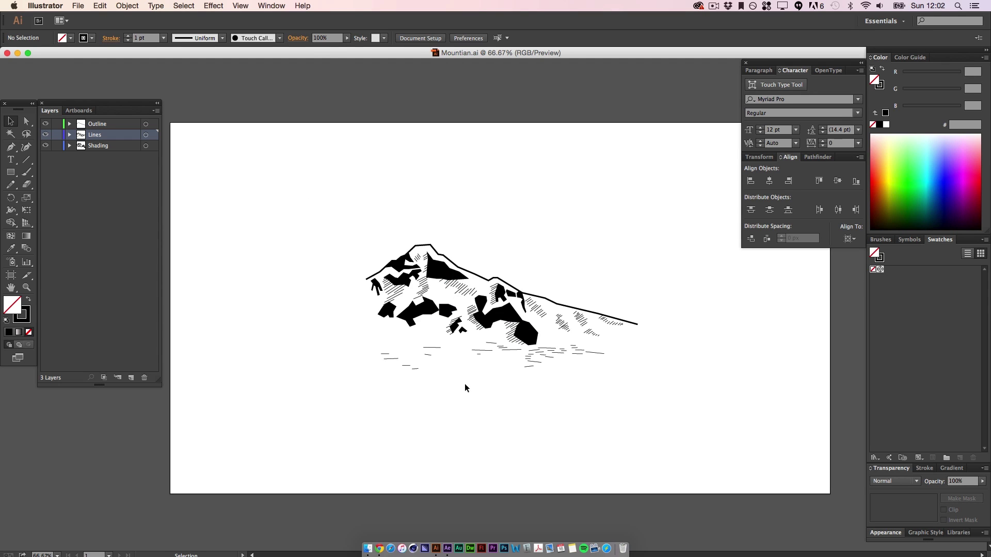
# Preview Mountian.ai, Paper_Texture.jpg and Some Ink Splatters.mp4 from the Assets folder in Finder.
pyautogui.click(371, 549)
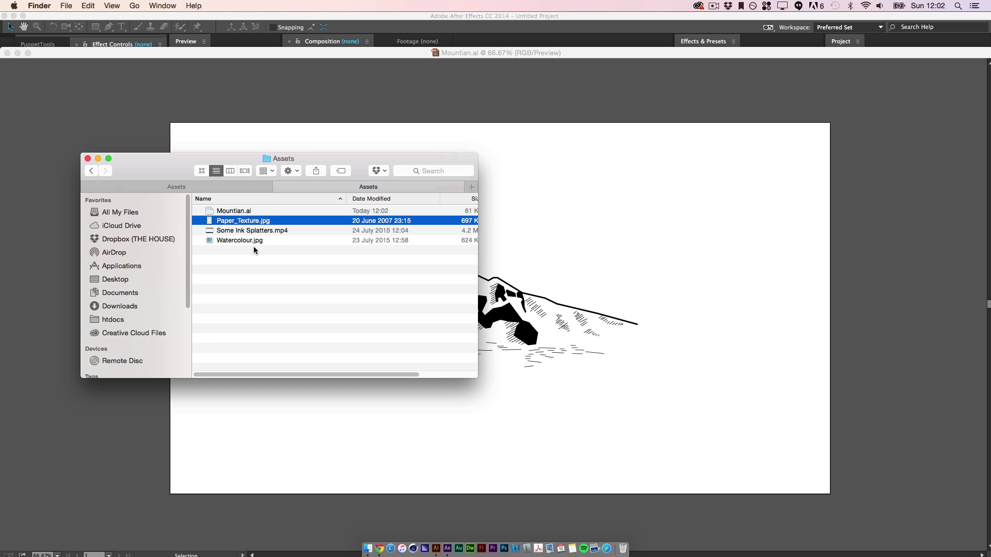
pyautogui.click(250, 212)
pyautogui.press('space')
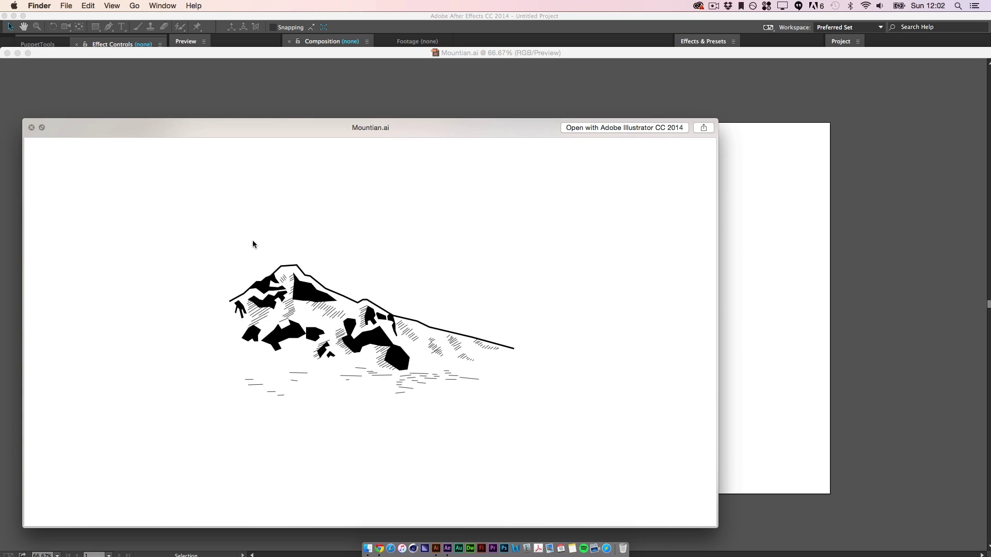
pyautogui.press('space')
pyautogui.press('Down')
pyautogui.press('space')
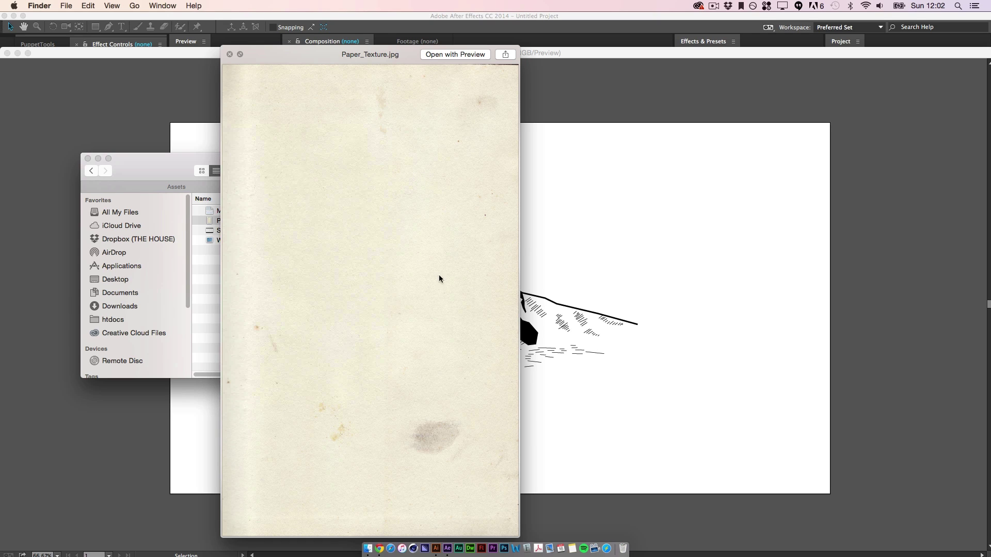
pyautogui.press('space')
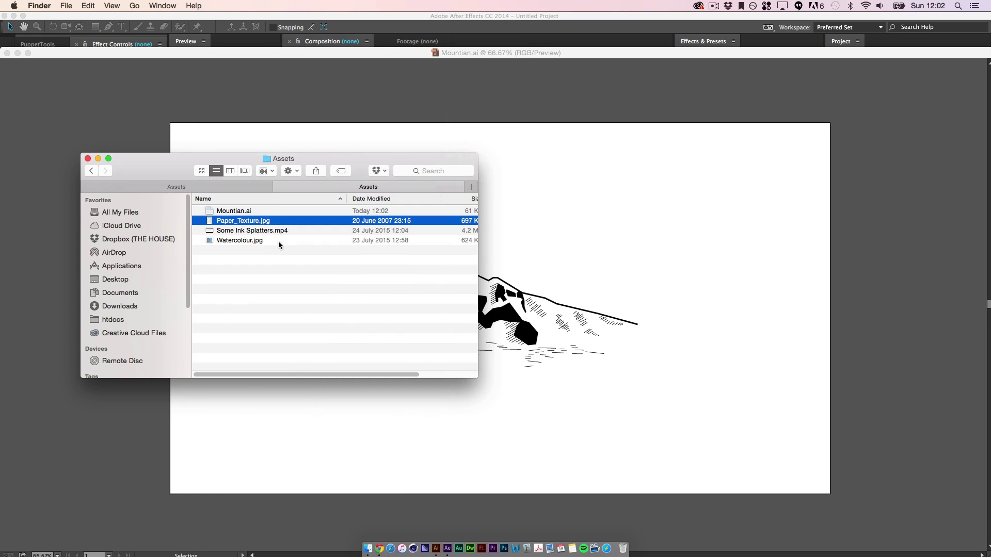
pyautogui.press('Down')
pyautogui.press('space')
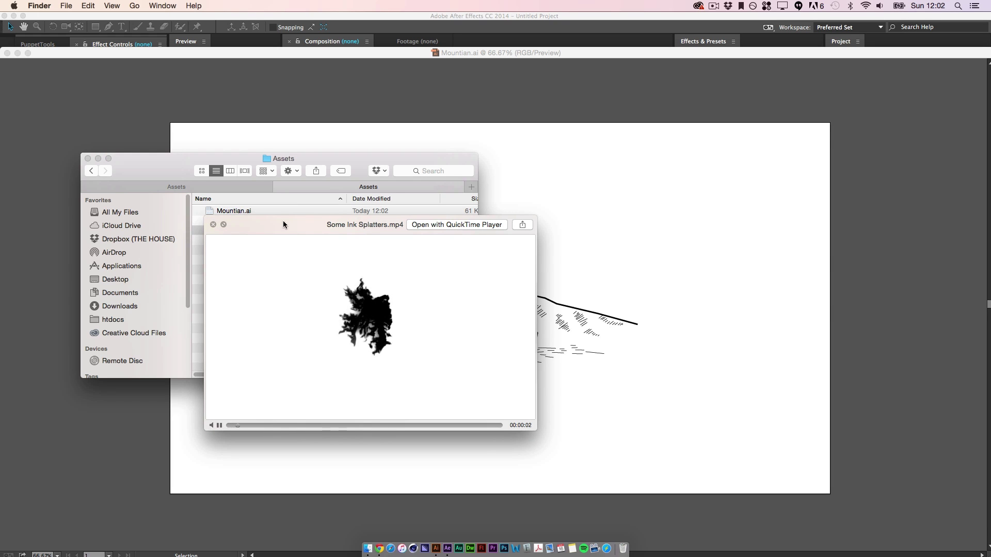
pyautogui.press('space')
# View the Some Ink Splatters YouTube page in Chrome, and preview the matching Some Ink Splatters.mp4 in Finder's Assets folder.
pyautogui.click(378, 549)
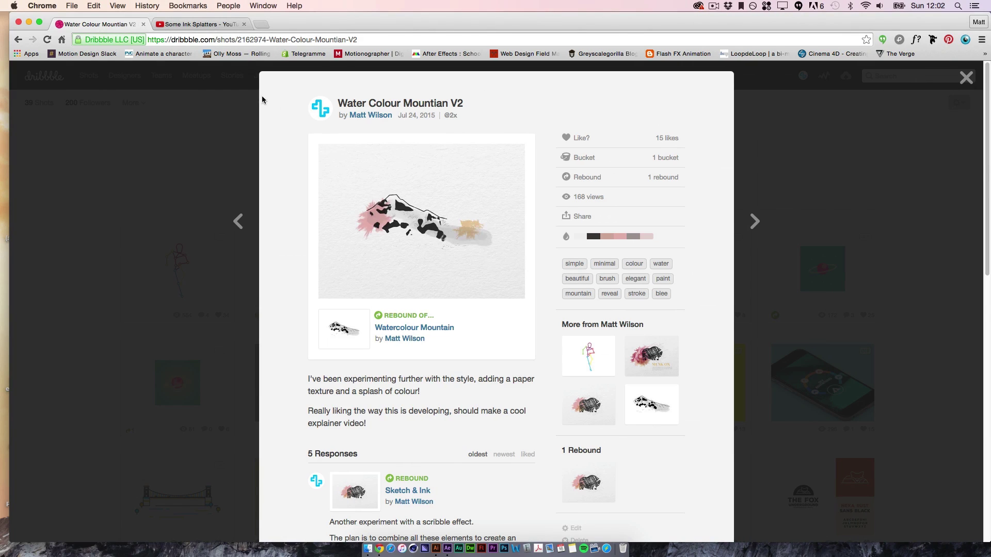
pyautogui.click(208, 28)
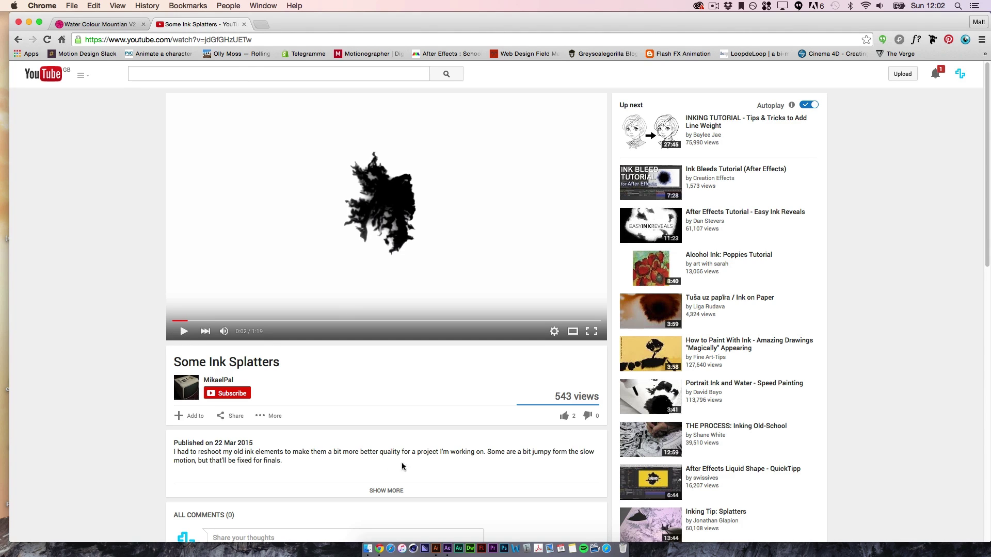
pyautogui.click(367, 549)
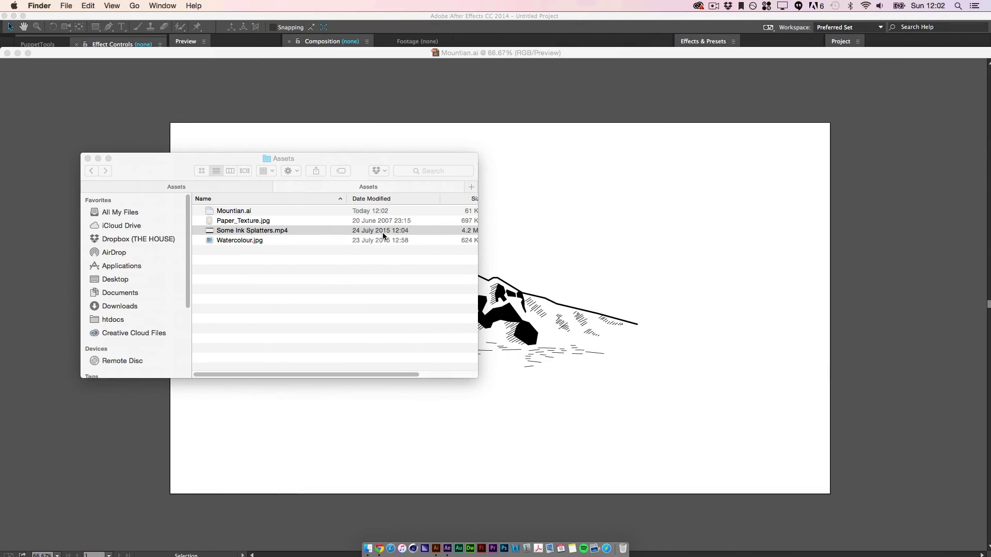
pyautogui.click(384, 231)
pyautogui.press('space')
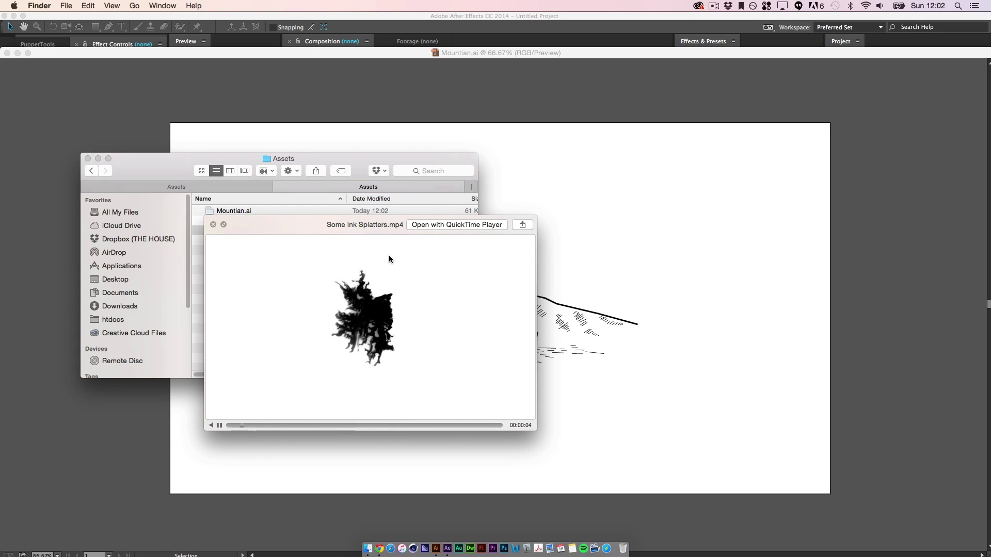
pyautogui.press('space')
# Preview Watercolour.jpg in the Assets folder.
pyautogui.press('Down')
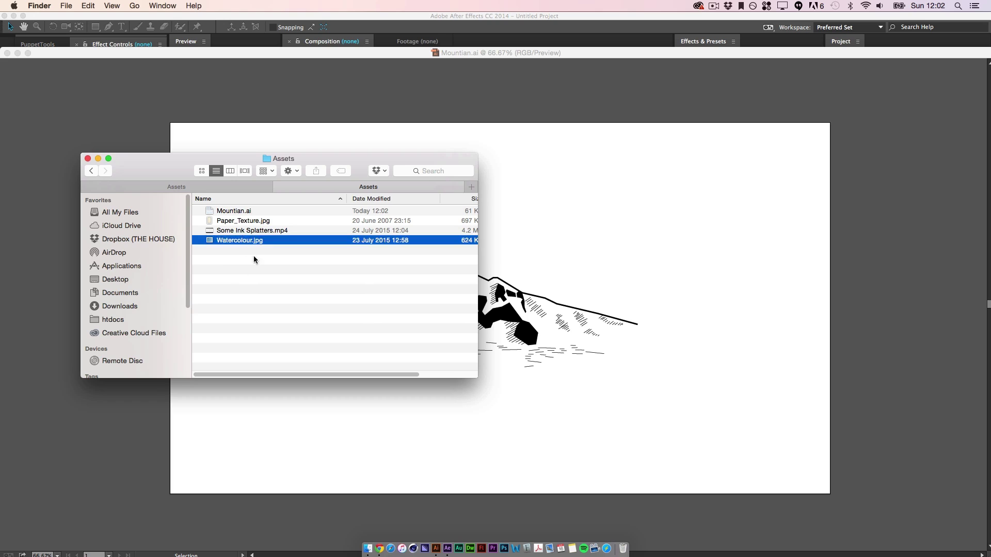
pyautogui.press('space')
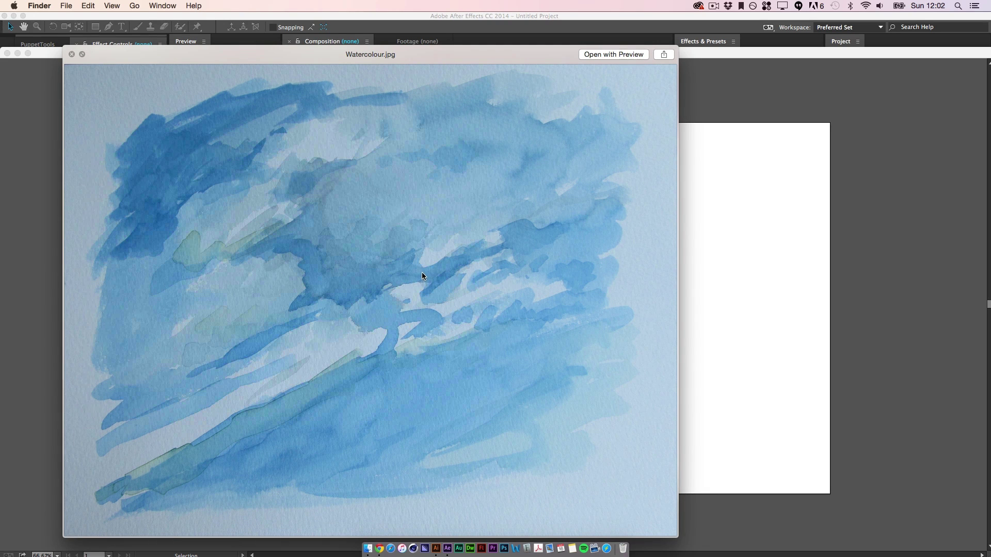
pyautogui.press('space')
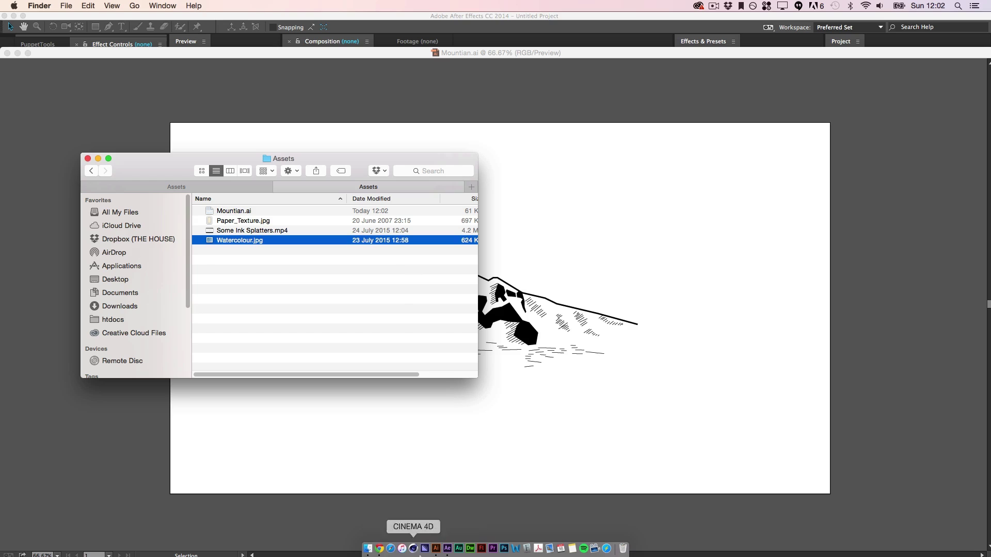
# Switch to After Effects and browse for footage to import in the 07 – Watercolour tutorial's Assets folder under Documents.
pyautogui.click(446, 550)
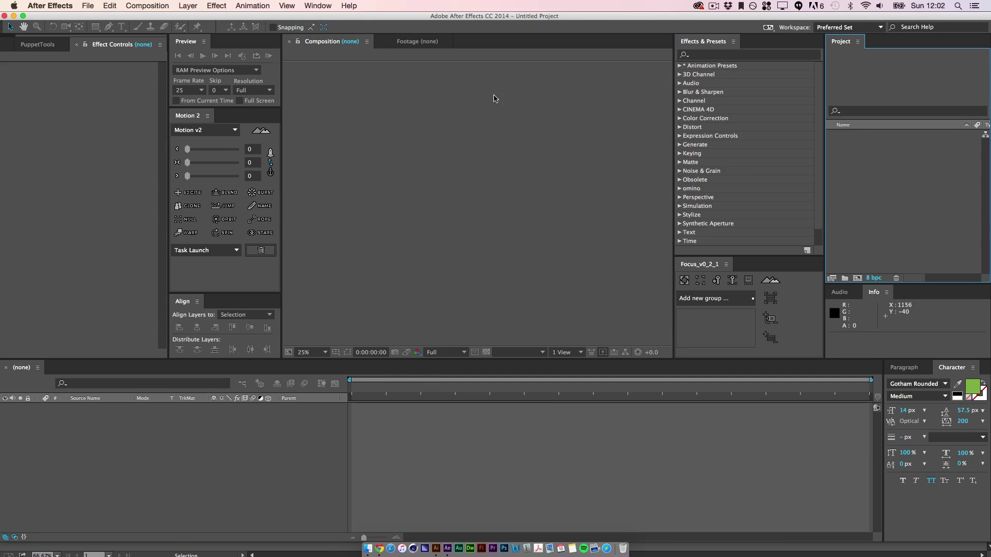
pyautogui.doubleClick(925, 166)
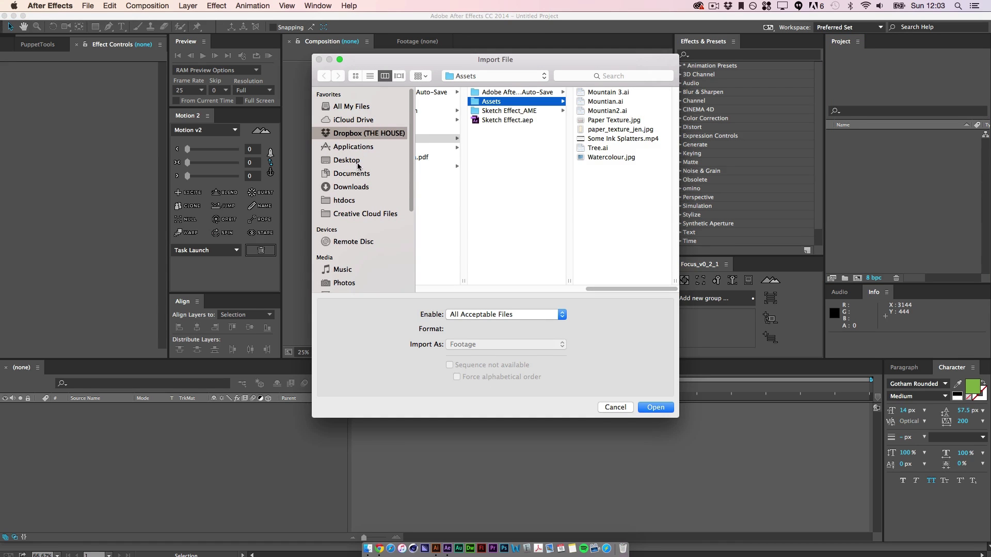
pyautogui.click(357, 174)
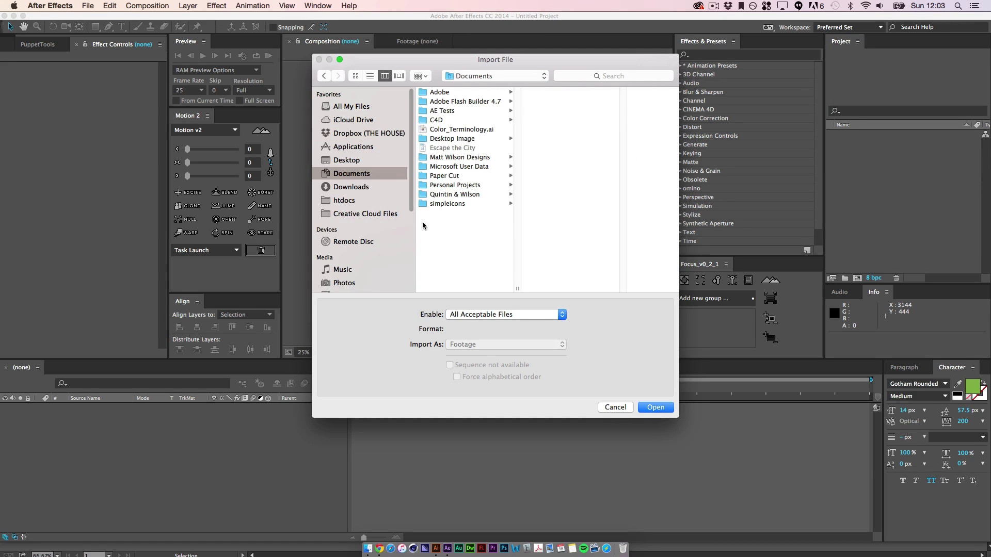
pyautogui.click(476, 157)
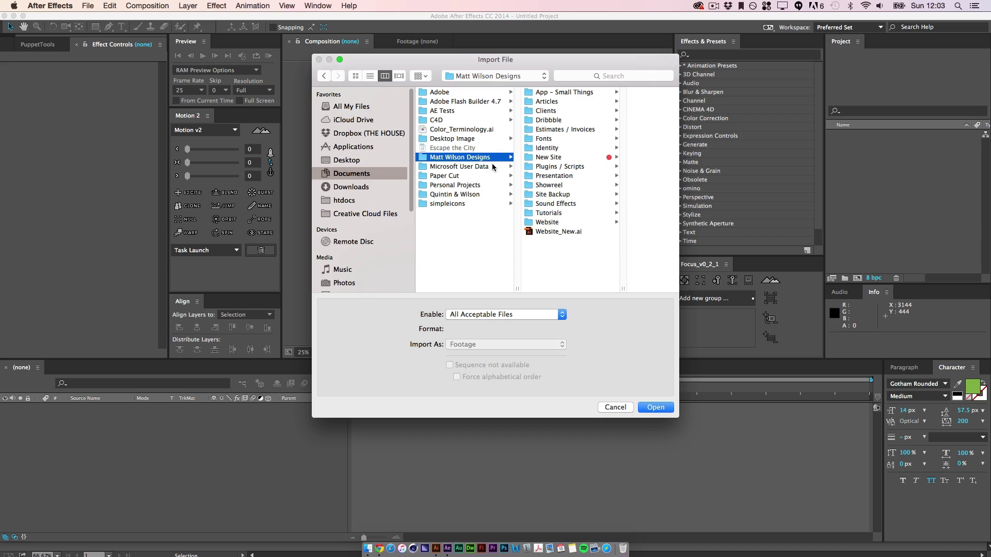
pyautogui.click(566, 214)
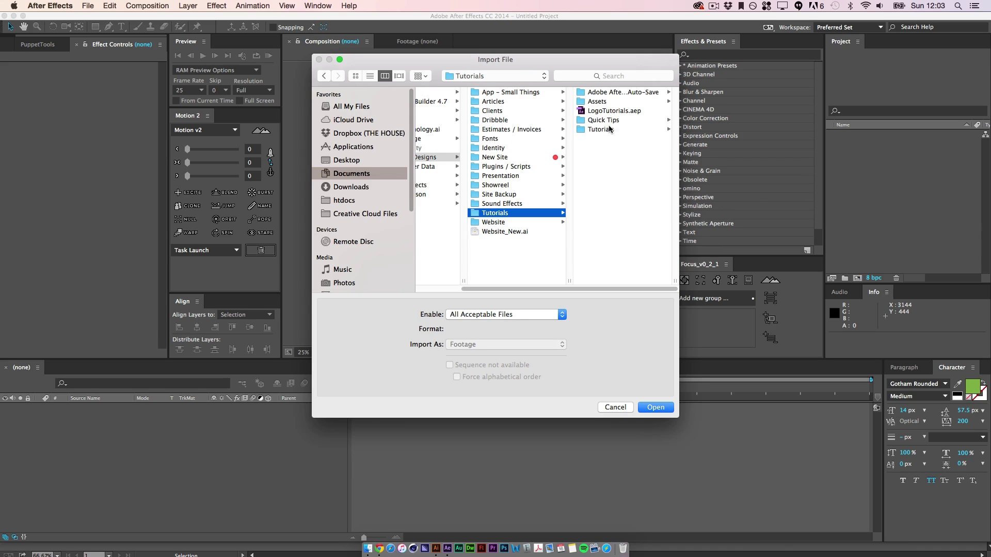
pyautogui.click(609, 129)
pyautogui.click(627, 149)
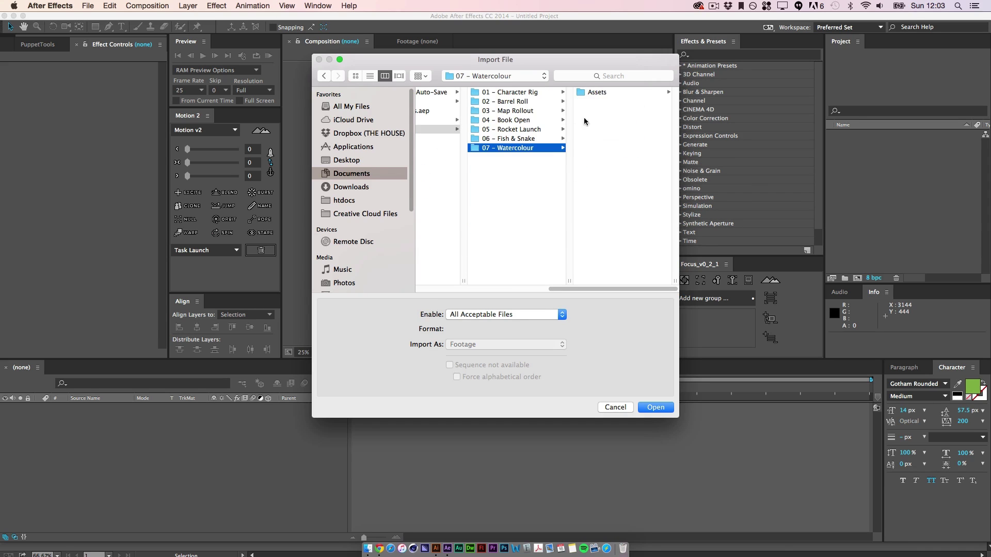
pyautogui.click(596, 93)
# Import Mountian.ai as a composition that retains layer sizes.
pyautogui.click(606, 93)
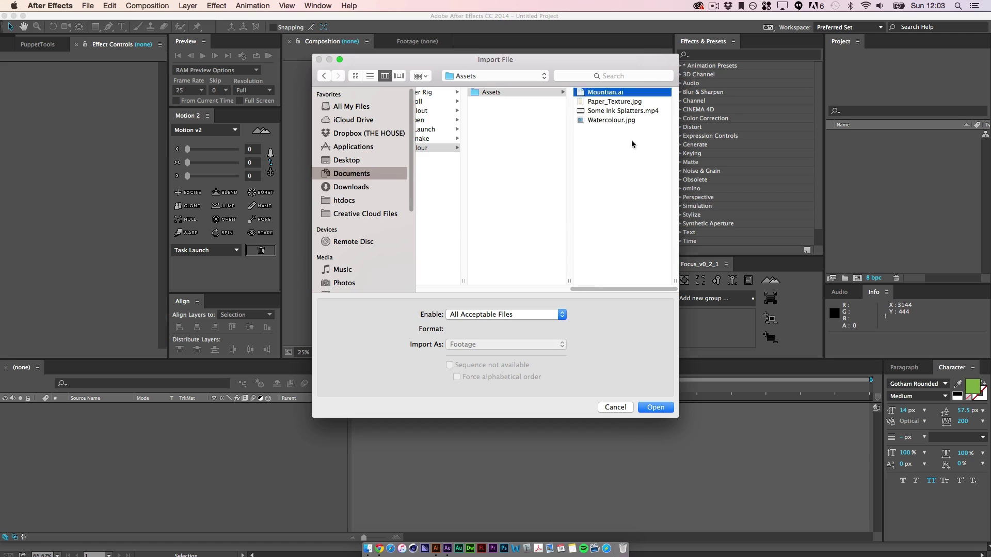
pyautogui.click(506, 344)
pyautogui.click(508, 367)
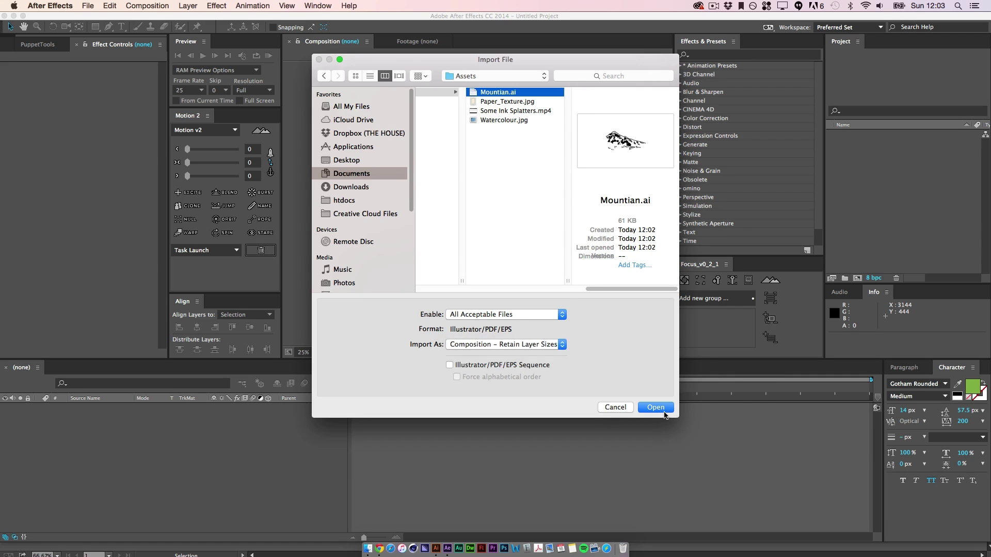
pyautogui.click(664, 412)
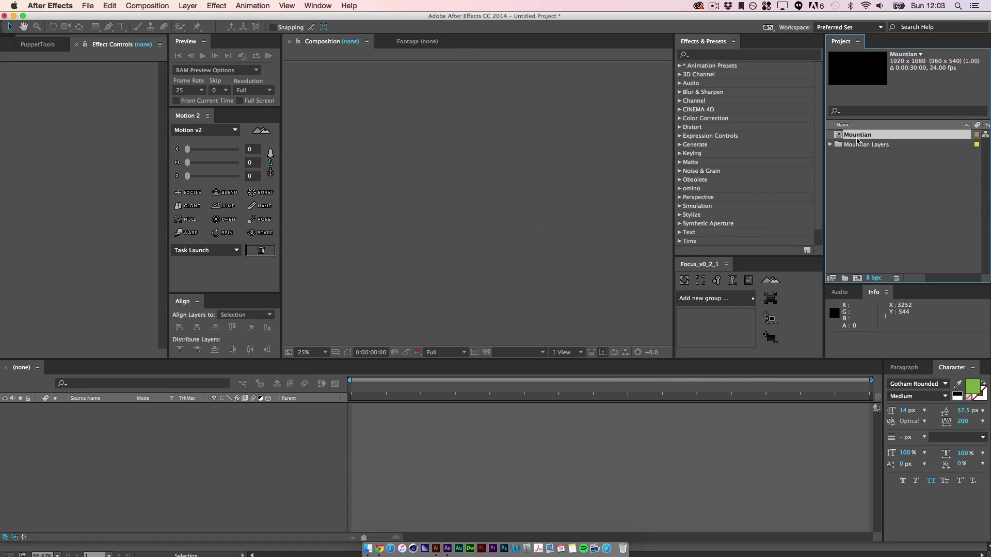
# Open the Mountian composition and create shapes from the Outline, Lines and Shading vector layers.
pyautogui.doubleClick(857, 135)
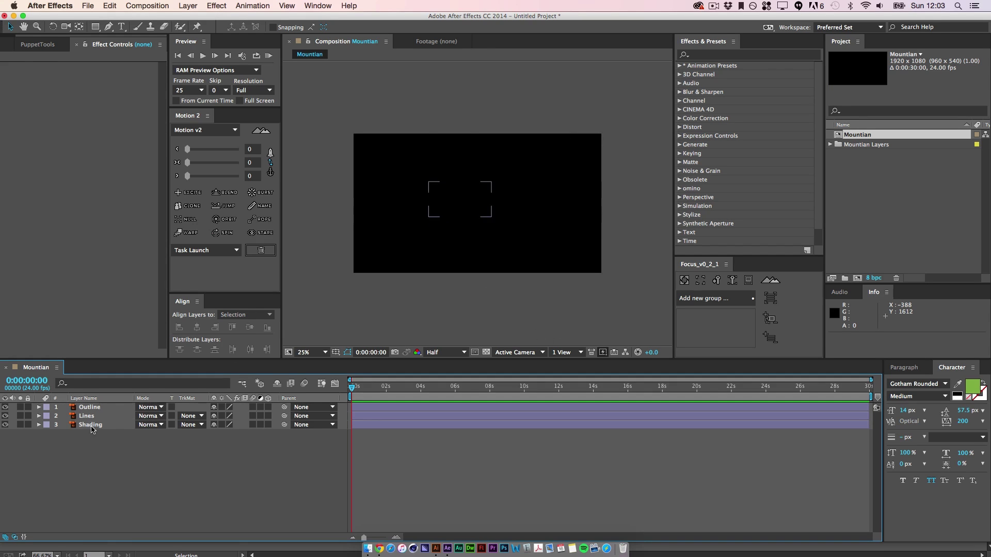
pyautogui.click(91, 425)
pyautogui.keyDown('shift'); pyautogui.click(91, 407); pyautogui.keyUp('shift')
pyautogui.rightClick(87, 418)
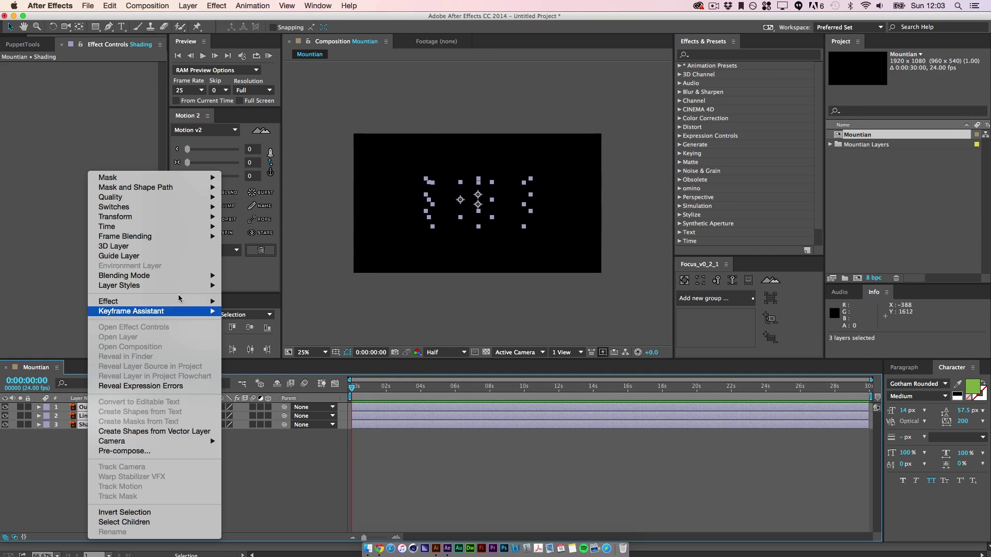
pyautogui.click(189, 435)
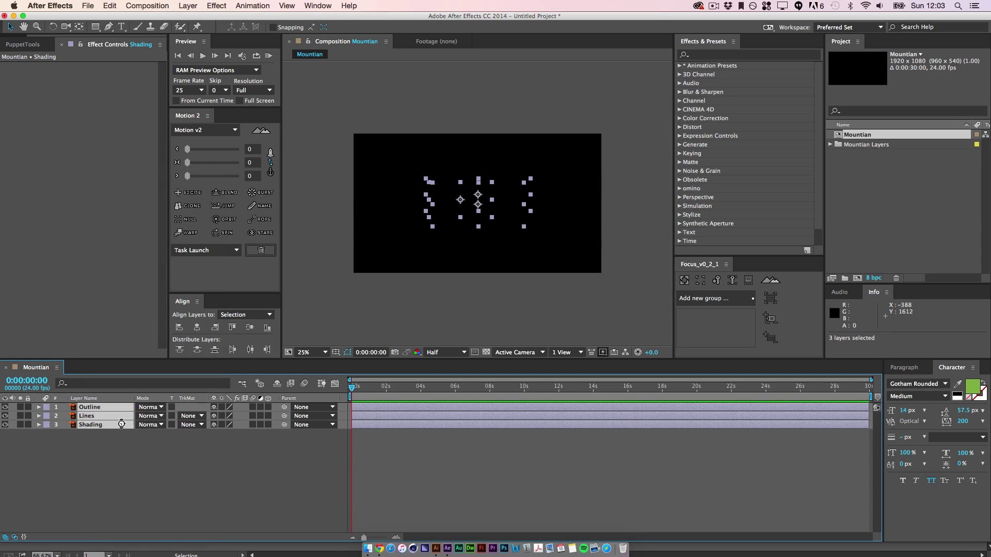
pyautogui.click(98, 485)
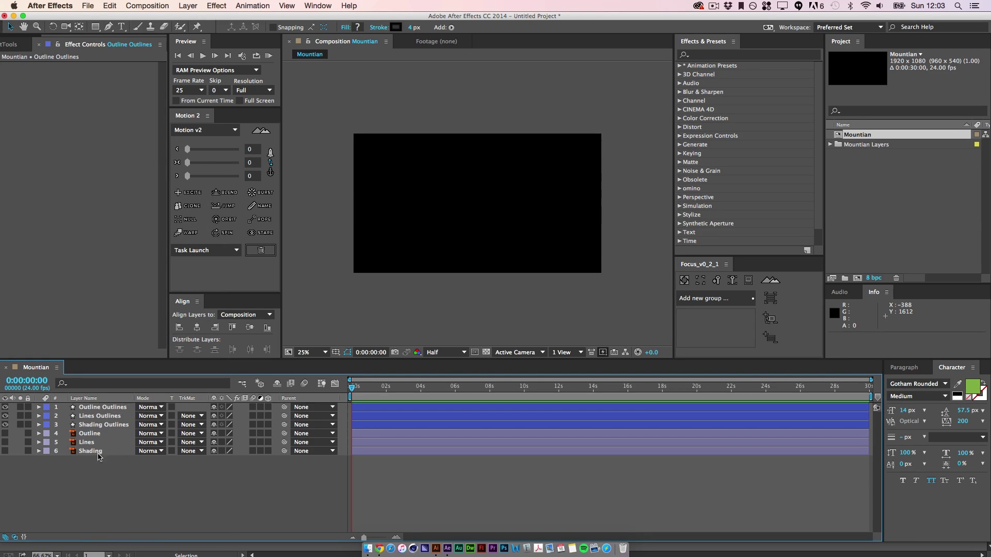
# Delete the original Outline, Lines and Shading Illustrator layers from the Mountian composition.
pyautogui.click(89, 434)
pyautogui.keyDown('shift'); pyautogui.click(91, 451); pyautogui.keyUp('shift')
pyautogui.press('Delete')
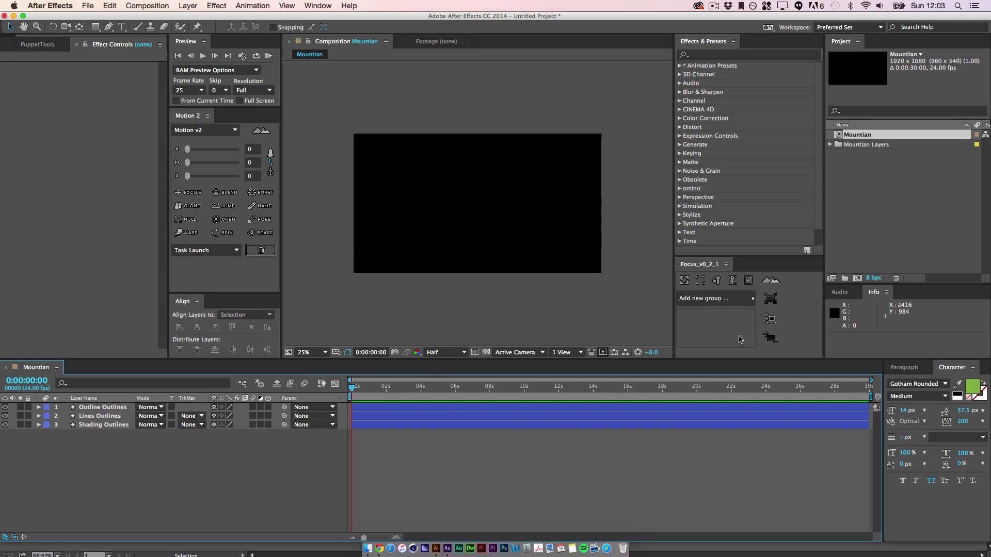
# Import Paper_Texture.jpg, Some Ink Splatters.mp4 and Watercolour.jpg into the project.
pyautogui.doubleClick(909, 208)
pyautogui.click(605, 102)
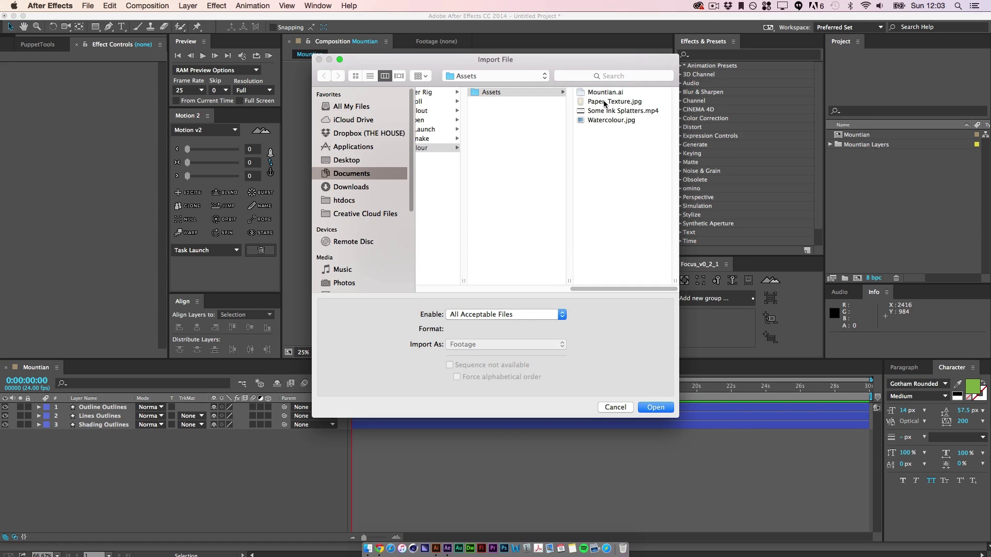
pyautogui.click(656, 407)
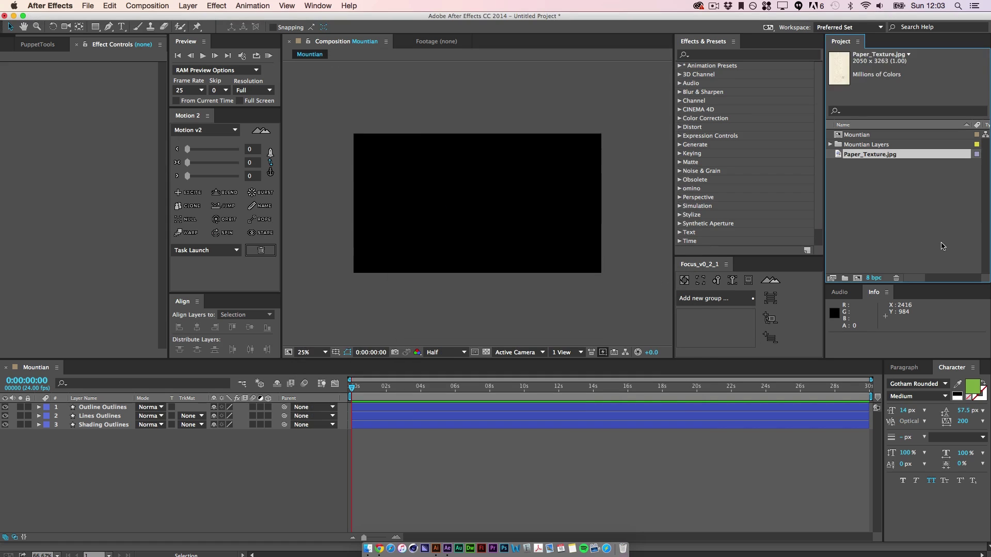
pyautogui.doubleClick(942, 242)
pyautogui.click(636, 111)
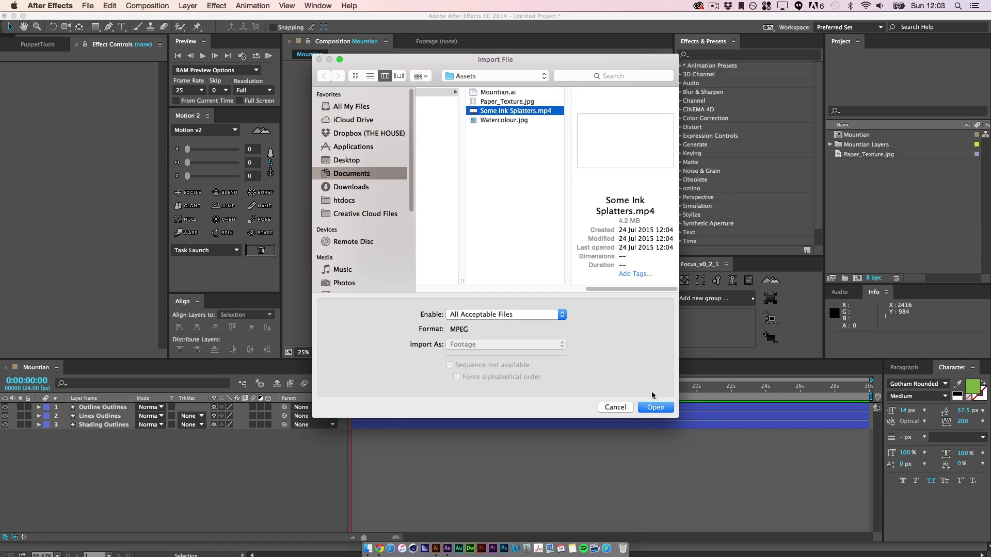
pyautogui.click(656, 408)
pyautogui.doubleClick(968, 201)
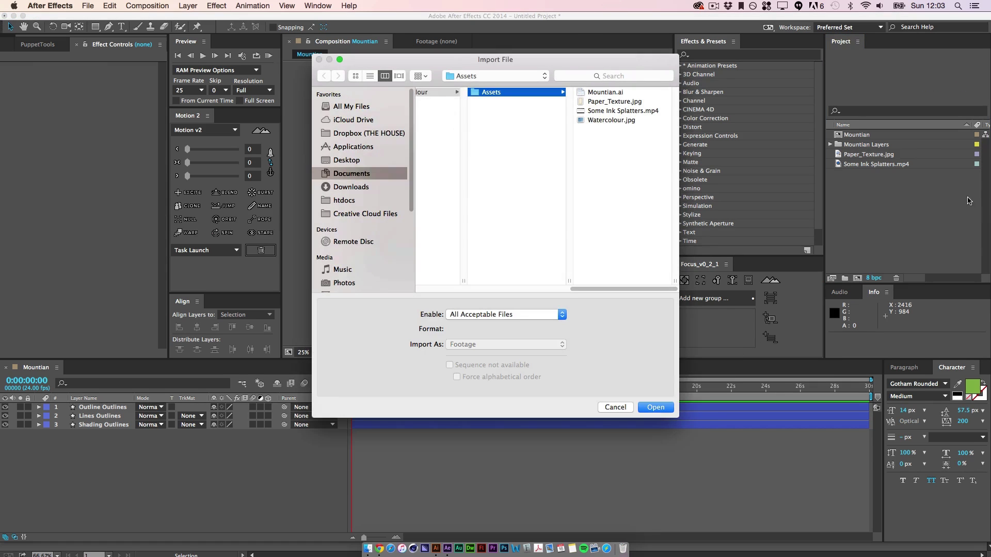
pyautogui.click(610, 120)
pyautogui.click(656, 407)
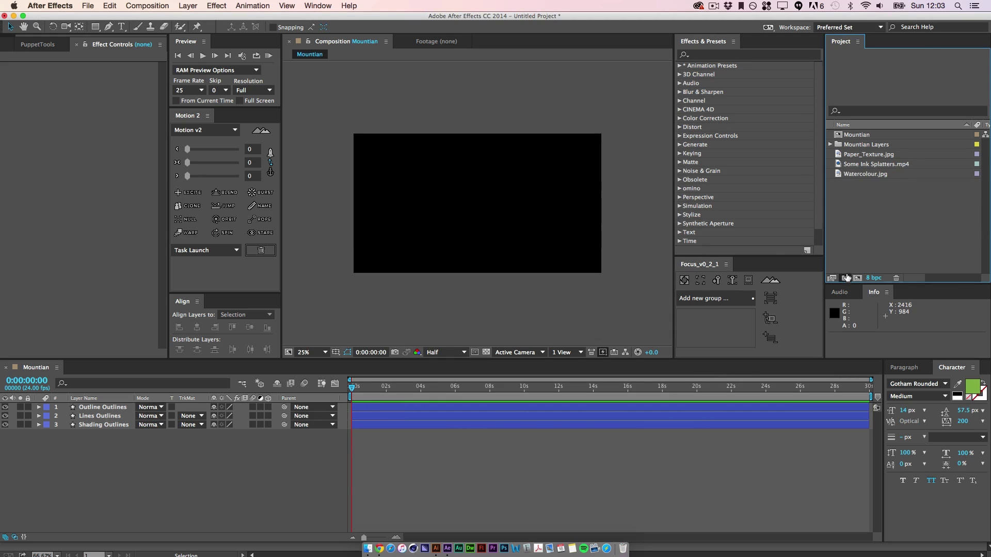
# Create a project folder named Ink & Textures and move the paper, ink splatter and watercolour files into it.
pyautogui.click(845, 278)
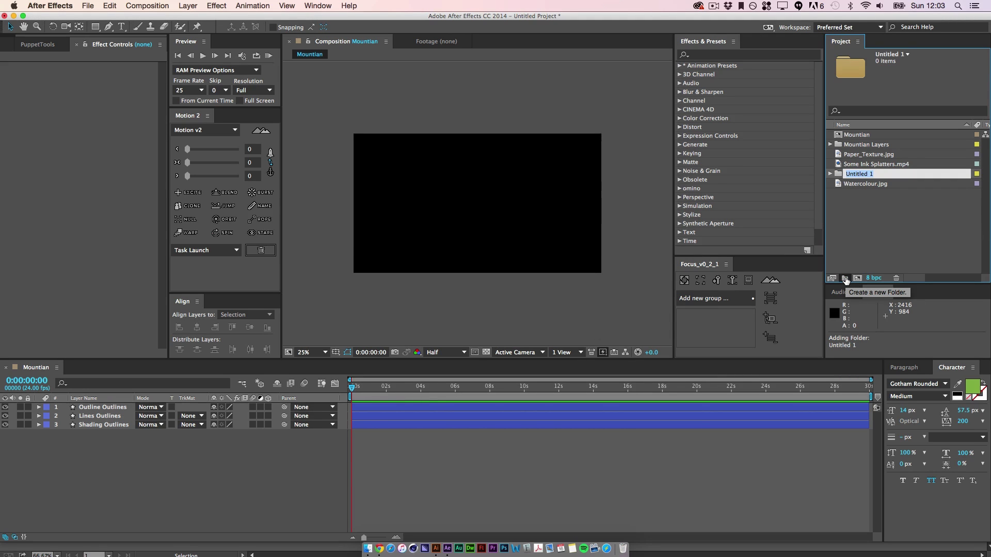
pyautogui.write('Ink & Textures')
pyautogui.press('Return')
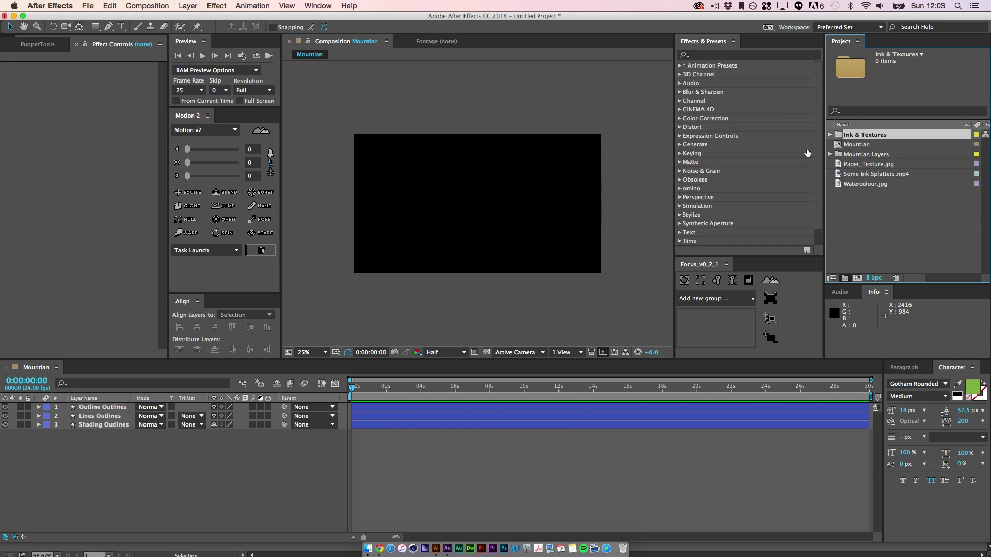
pyautogui.click(859, 164)
pyautogui.keyDown('shift'); pyautogui.click(859, 174); pyautogui.keyUp('shift')
pyautogui.keyDown('shift'); pyautogui.click(859, 183); pyautogui.keyUp('shift')
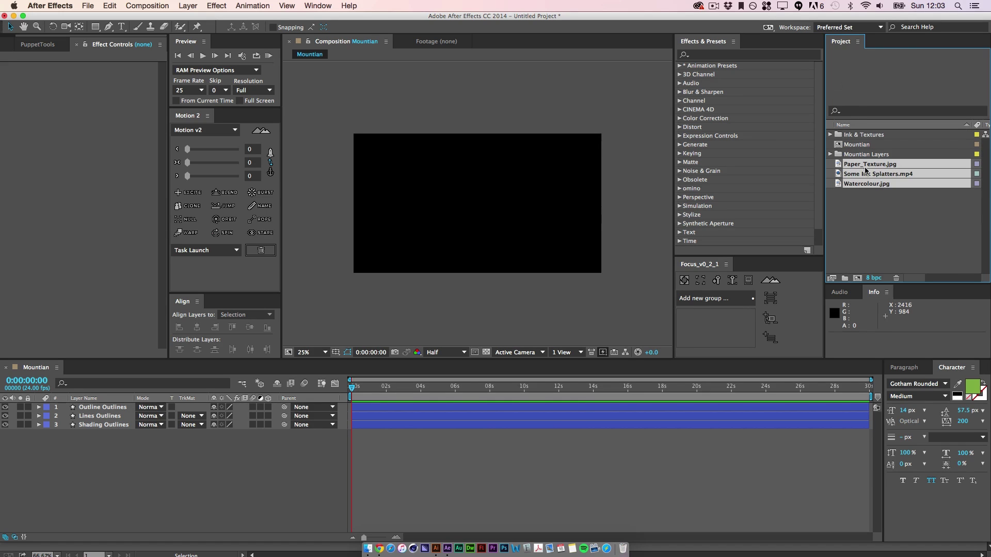
pyautogui.moveTo(865, 170)
pyautogui.mouseDown()
pyautogui.moveTo(865, 137)
pyautogui.moveTo(865, 147)
pyautogui.mouseUp()
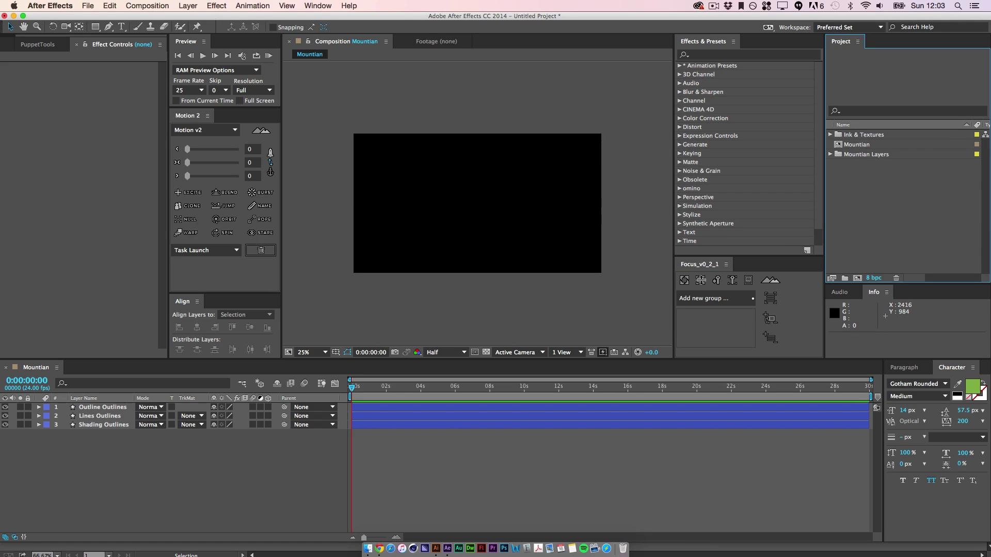
# Add Paper_Texture.jpg beneath the outline layers in the Mountian composition and set its rotation to 90°.
pyautogui.click(831, 135)
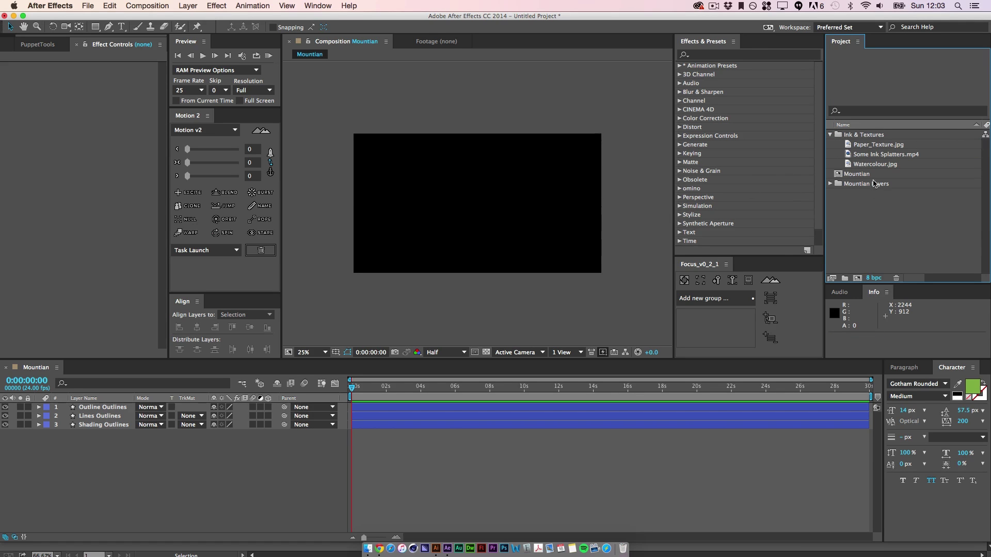
pyautogui.moveTo(870, 147); pyautogui.dragTo(155, 439)
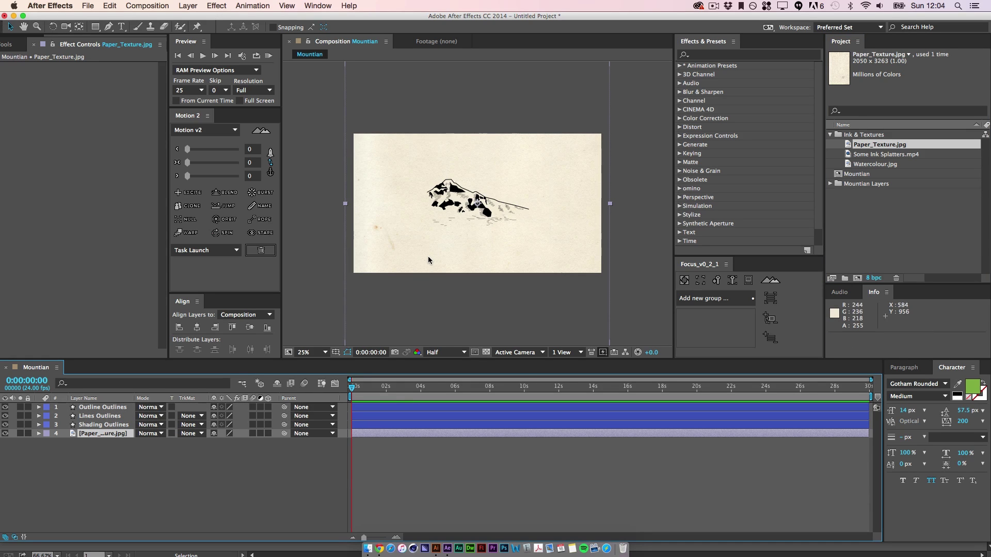
pyautogui.press('r')
pyautogui.click(226, 442)
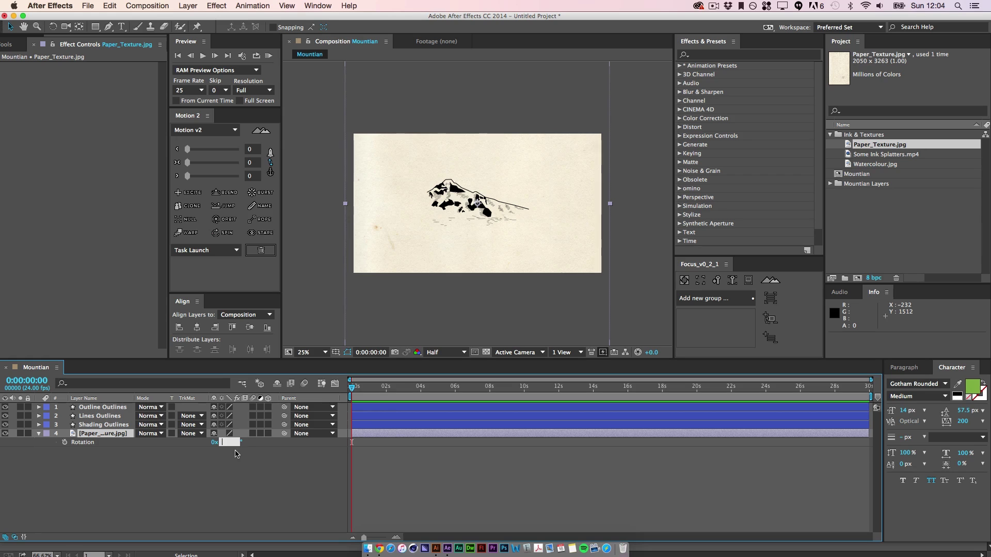
pyautogui.write('90')
pyautogui.press('Return')
pyautogui.click(128, 461)
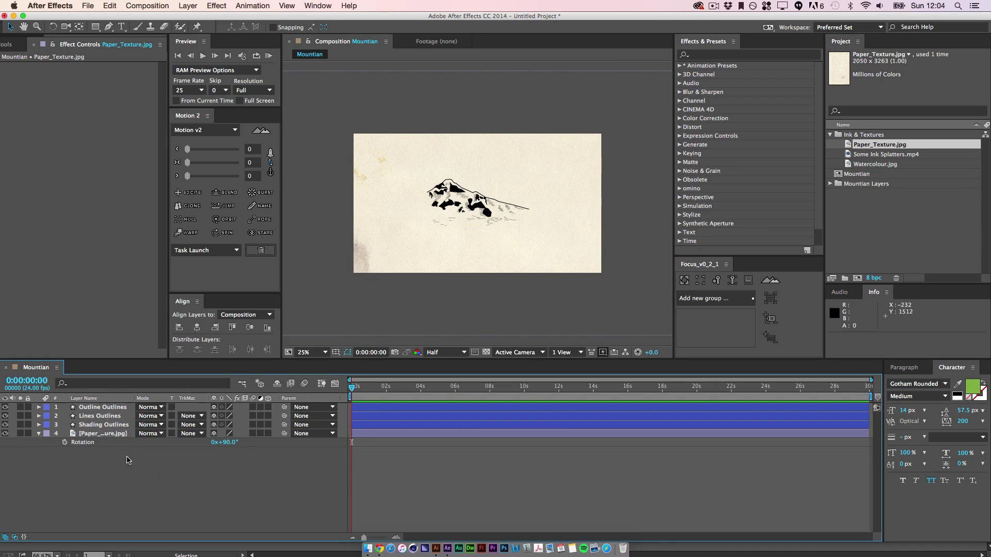
# Scale the paper texture layer to 59% so it fits the composition frame.
pyautogui.click(103, 434)
pyautogui.press('s')
pyautogui.moveTo(252, 447); pyautogui.dragTo(235, 445)
pyautogui.click(239, 491)
pyautogui.press('.')
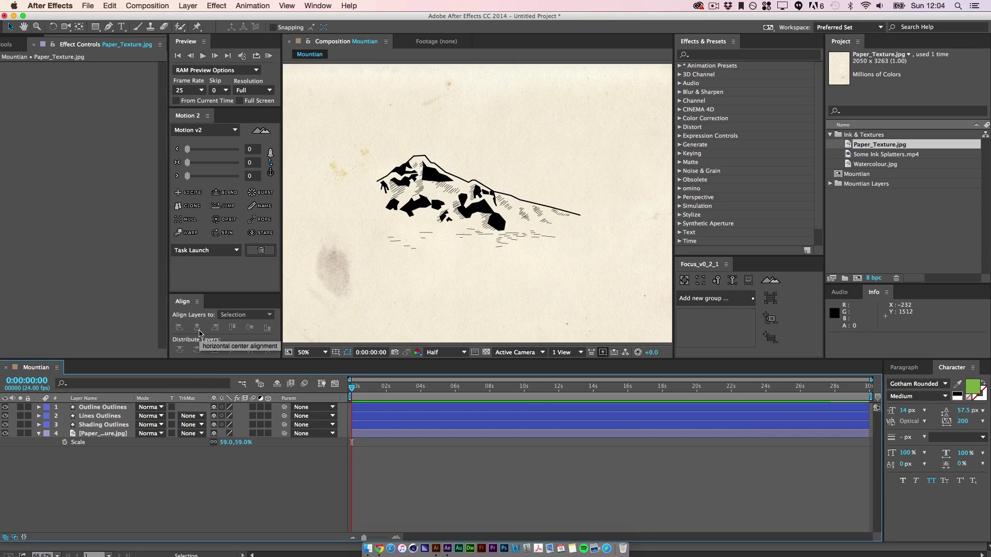
pyautogui.press(',')
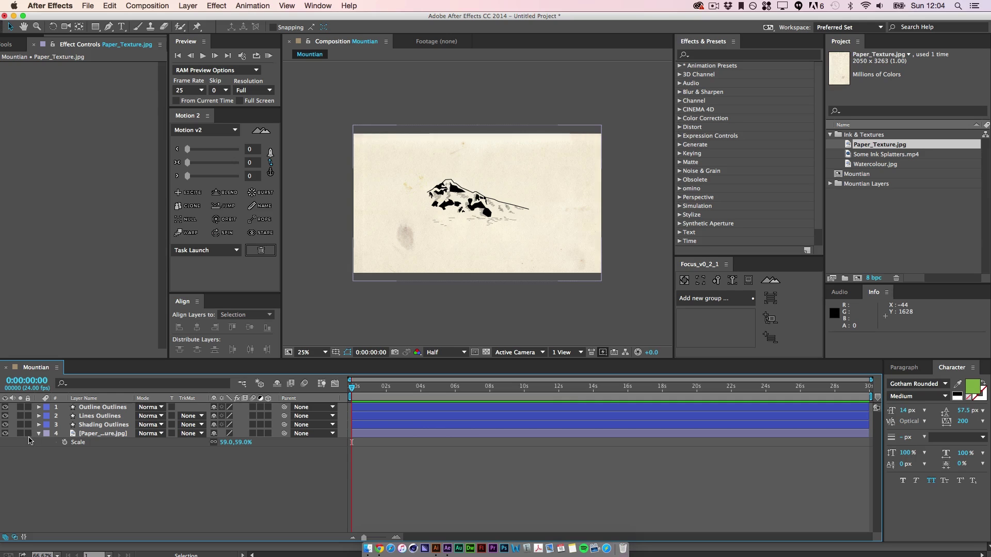
# Create a pale orange 1920 × 1080 px solid and place it beneath the paper texture layer.
pyautogui.click(197, 4)
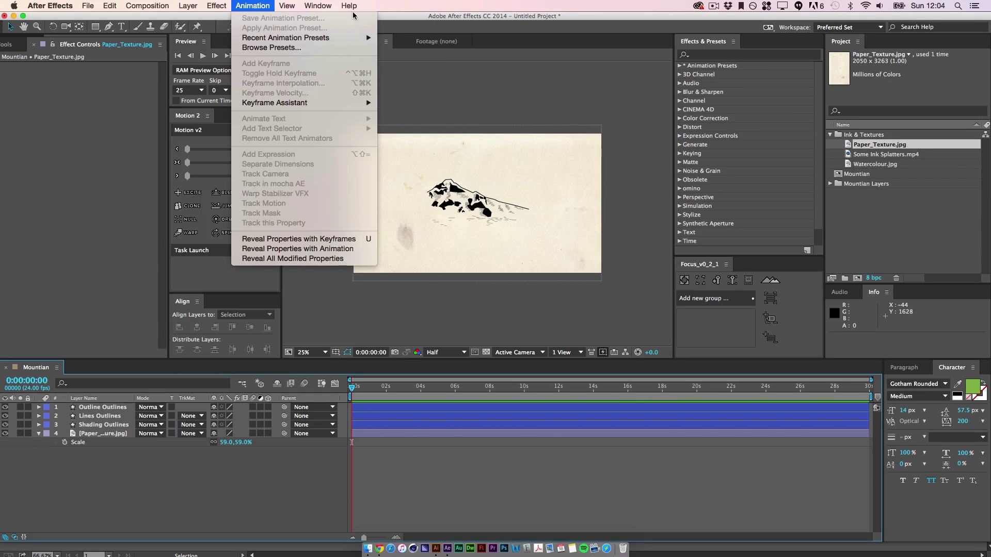
pyautogui.moveTo(202, 19)
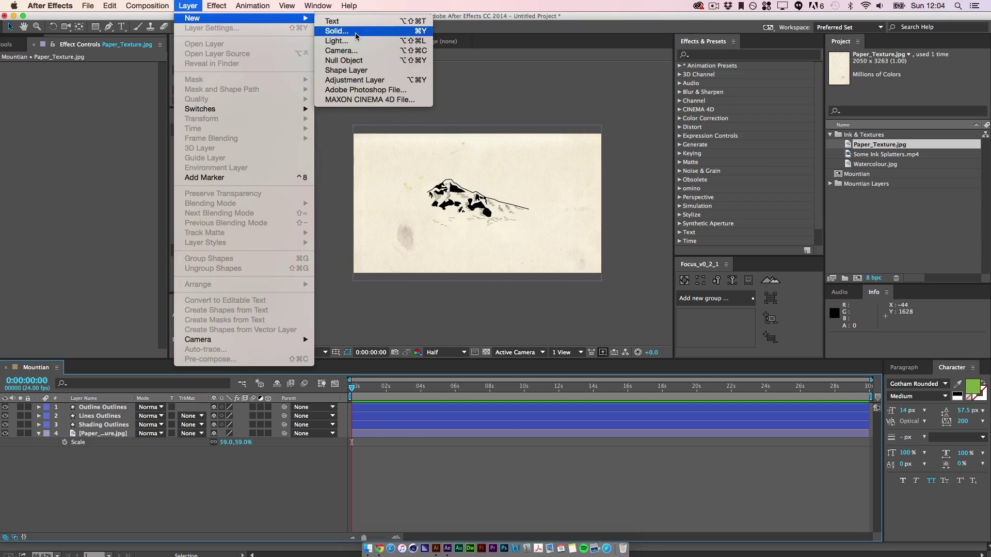
pyautogui.click(351, 28)
pyautogui.click(113, 246)
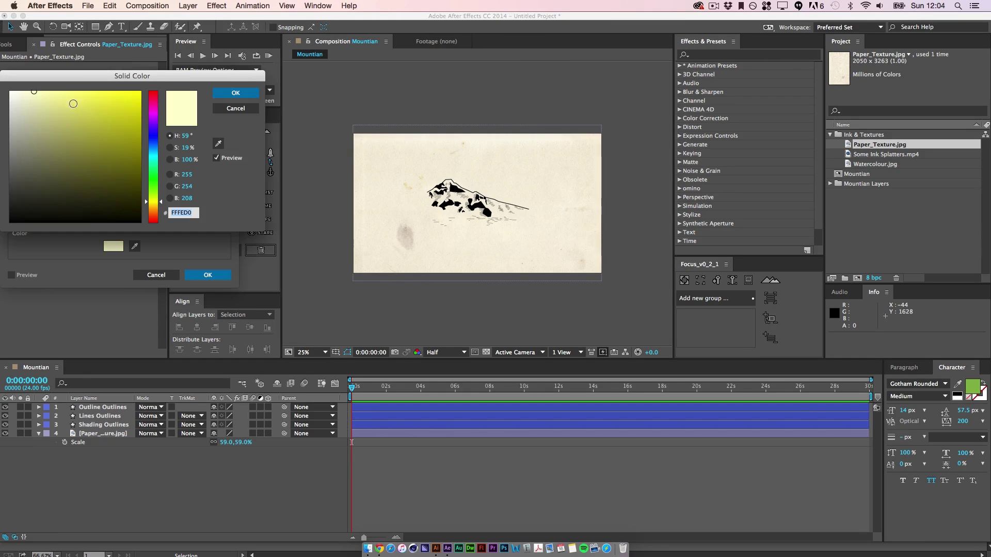
pyautogui.moveTo(33, 91); pyautogui.dragTo(31, 91)
pyautogui.moveTo(157, 204); pyautogui.dragTo(157, 210)
pyautogui.click(235, 93)
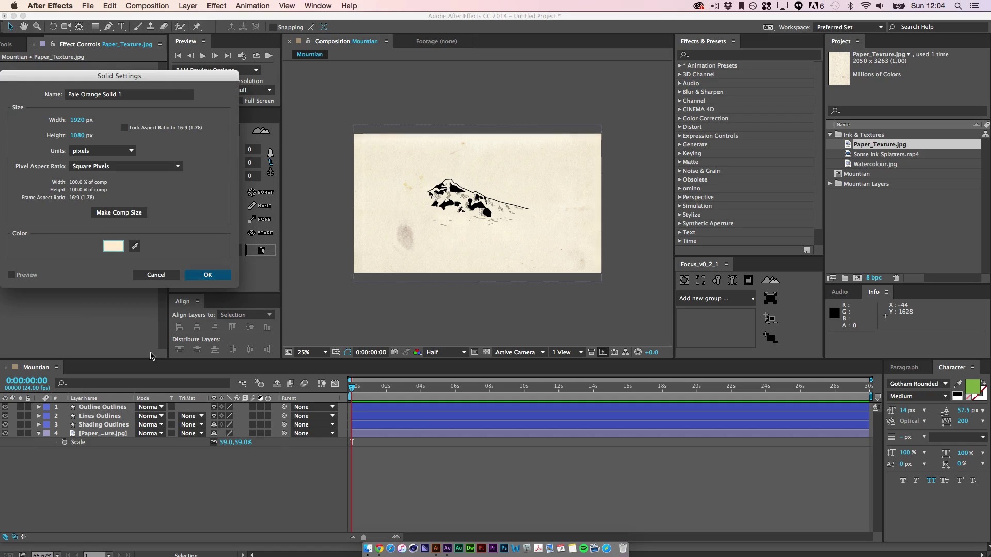
pyautogui.press('Return')
pyautogui.moveTo(102, 407); pyautogui.dragTo(99, 457)
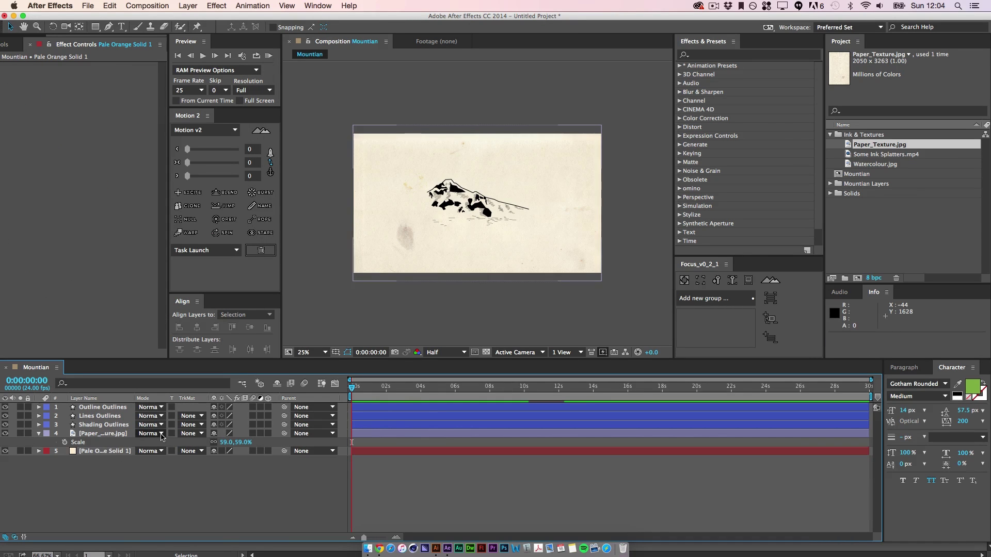
# Try the Overlay blending mode on the paper texture layer and return it to Normal.
pyautogui.click(161, 436)
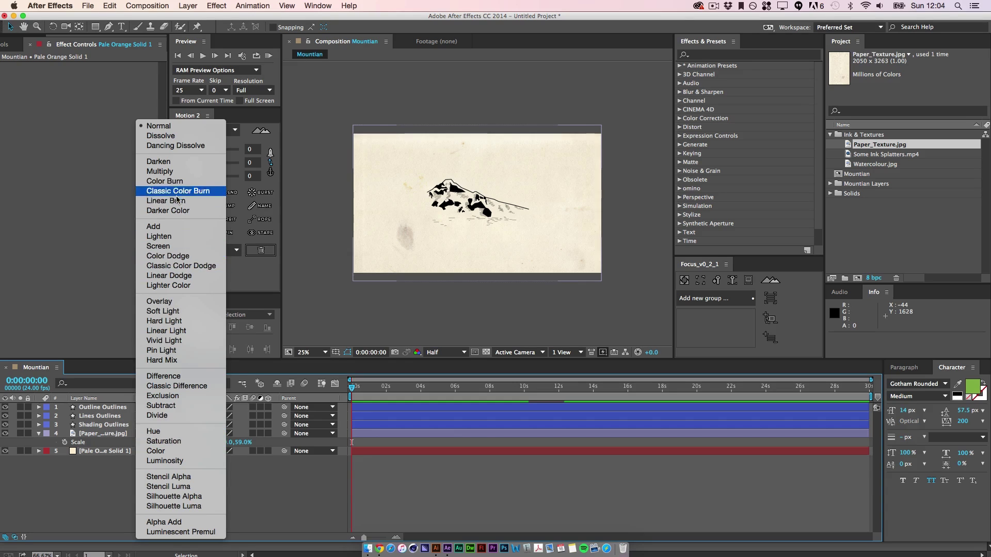
pyautogui.click(177, 302)
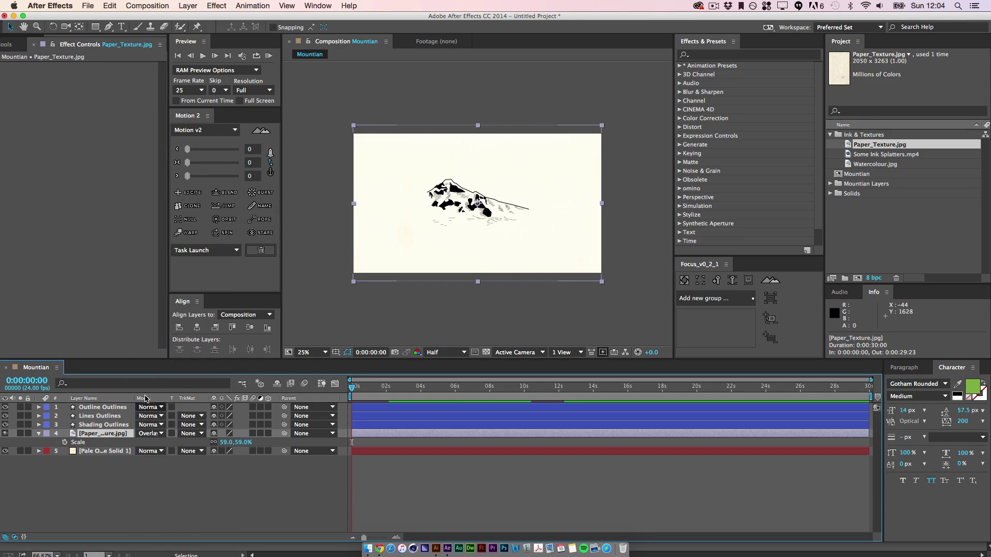
pyautogui.click(150, 433)
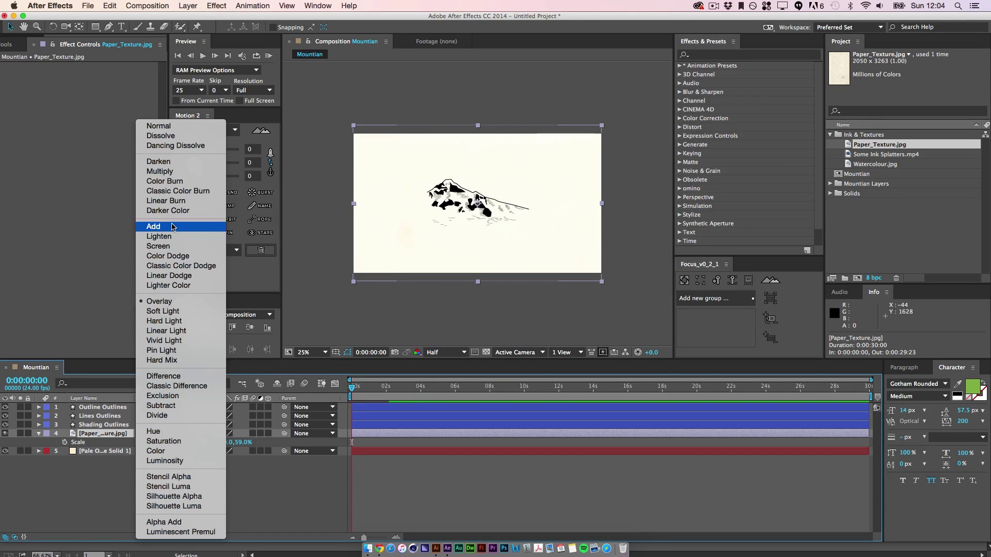
pyautogui.click(160, 125)
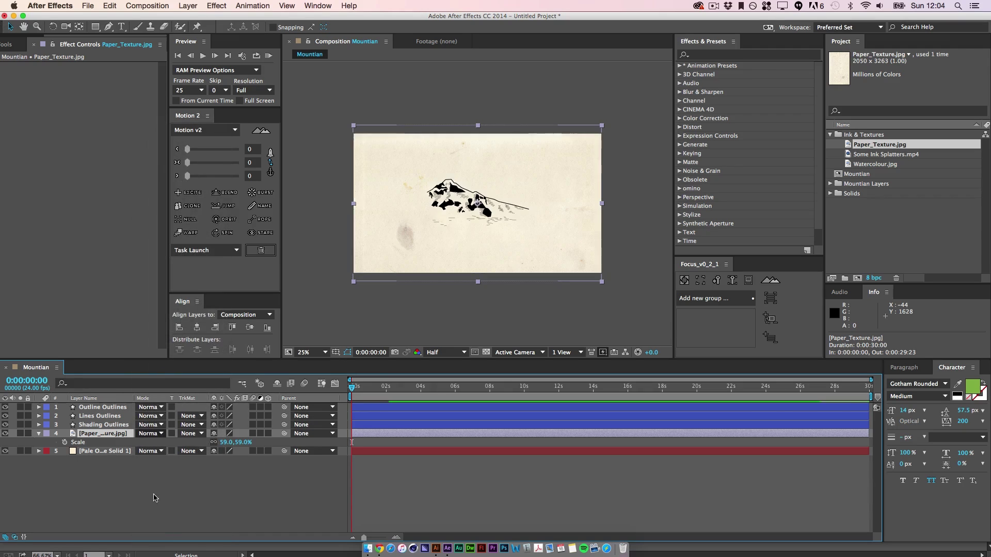
# Set the paper texture layer's opacity to 50%.
pyautogui.click(106, 436)
pyautogui.press('t')
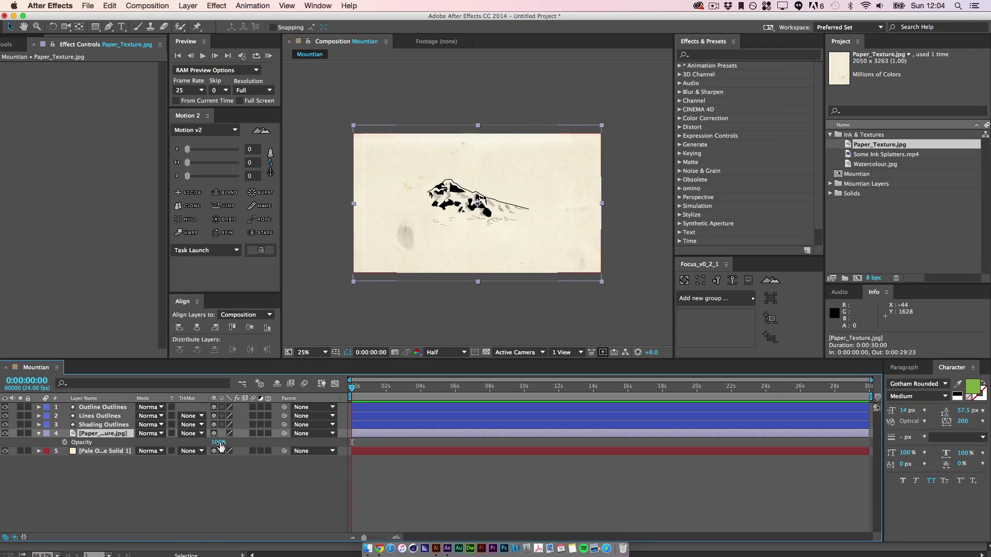
pyautogui.click(219, 441)
pyautogui.write('50')
pyautogui.press('Return')
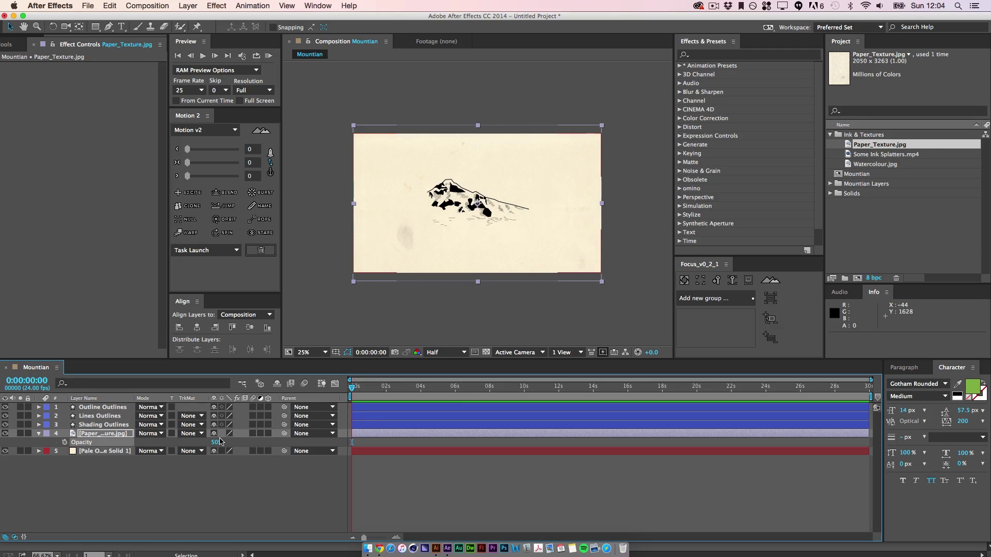
pyautogui.press('.')
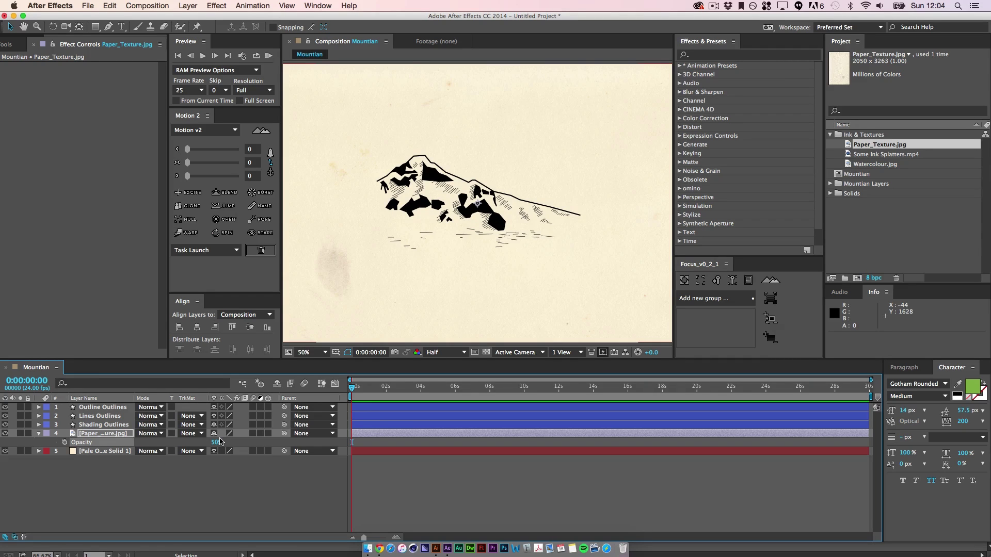
pyautogui.press(',')
pyautogui.click(93, 478)
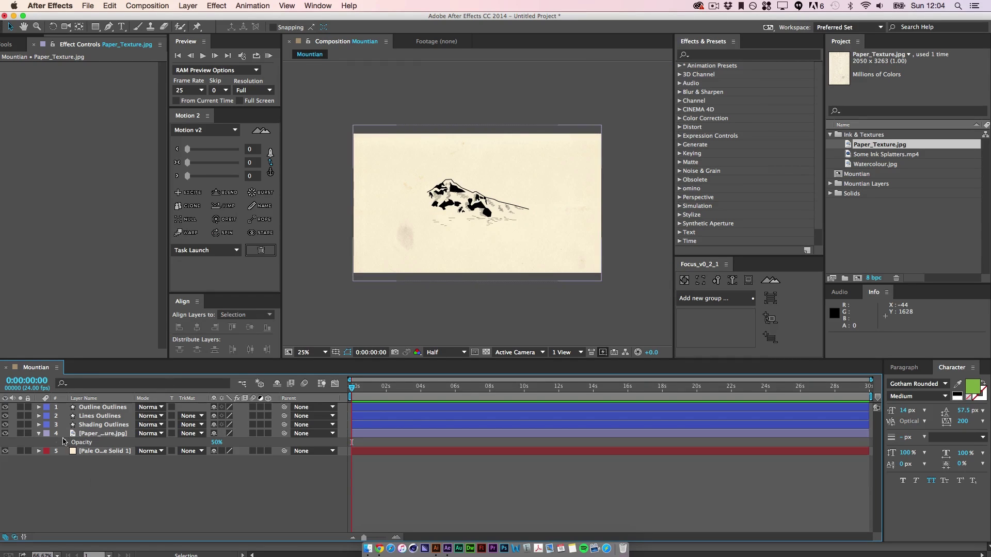
# Lock the paper texture and pale orange solid layers, mark both as shy and hide shy layers from the timeline.
pyautogui.click(39, 434)
pyautogui.moveTo(28, 434); pyautogui.dragTo(28, 443)
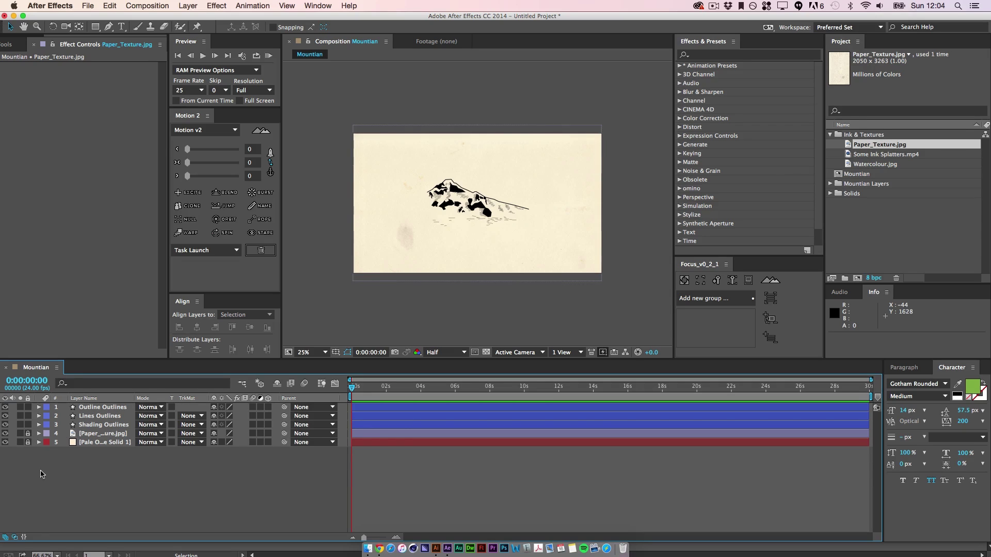
pyautogui.moveTo(213, 433); pyautogui.dragTo(214, 443)
pyautogui.click(277, 384)
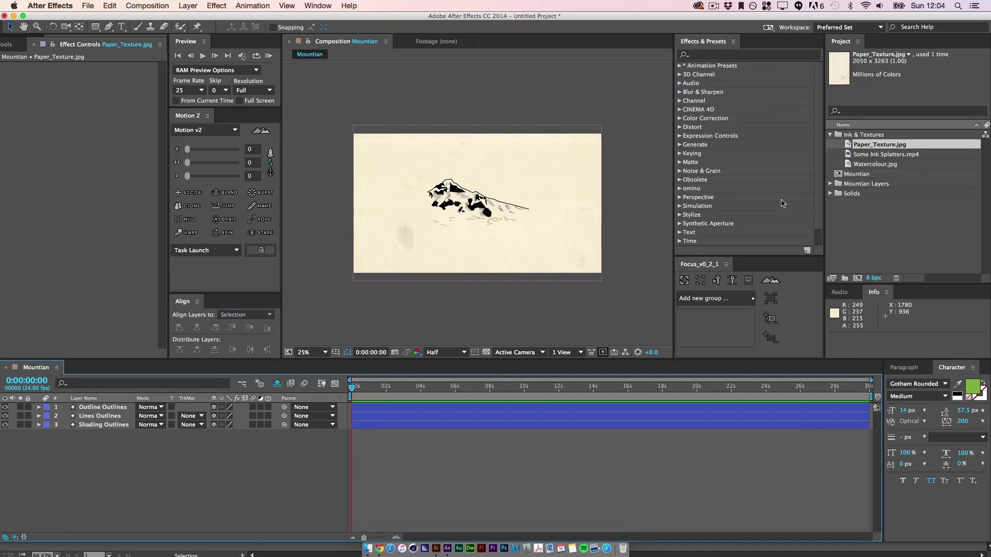
pyautogui.click(902, 224)
pyautogui.click(130, 473)
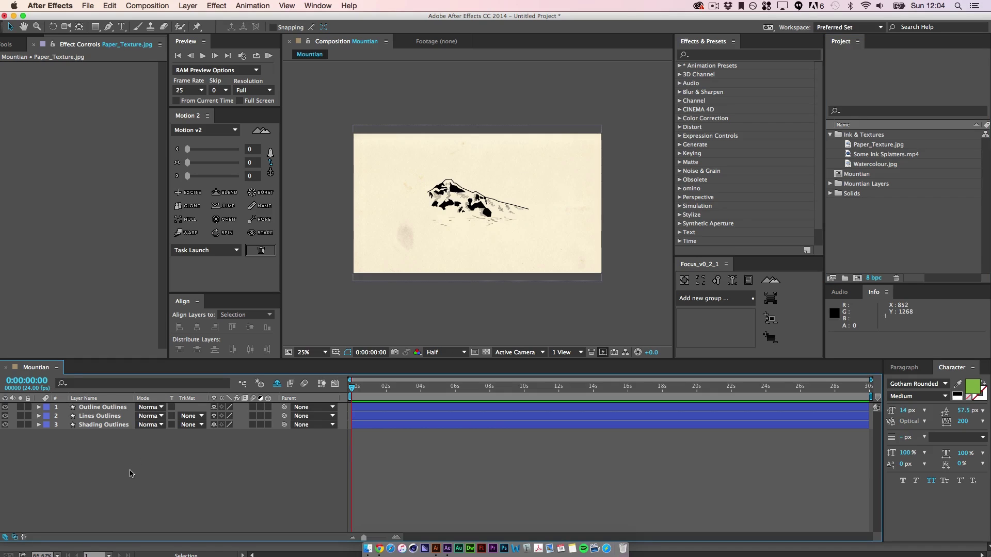
# Find the Roughen Edges effect by searching for roughen and apply it to the Shading Outlines layer.
pyautogui.click(110, 428)
pyautogui.click(127, 459)
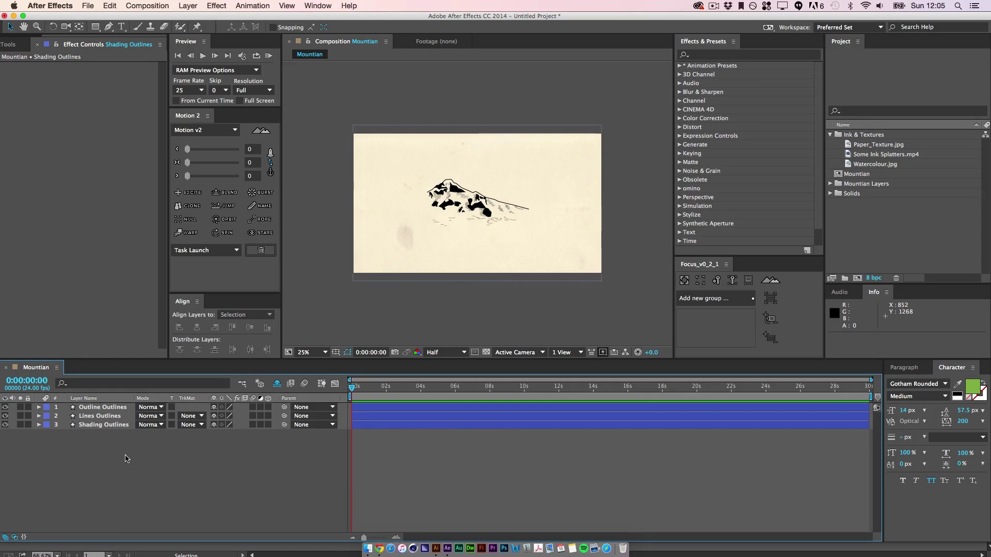
pyautogui.press('.')
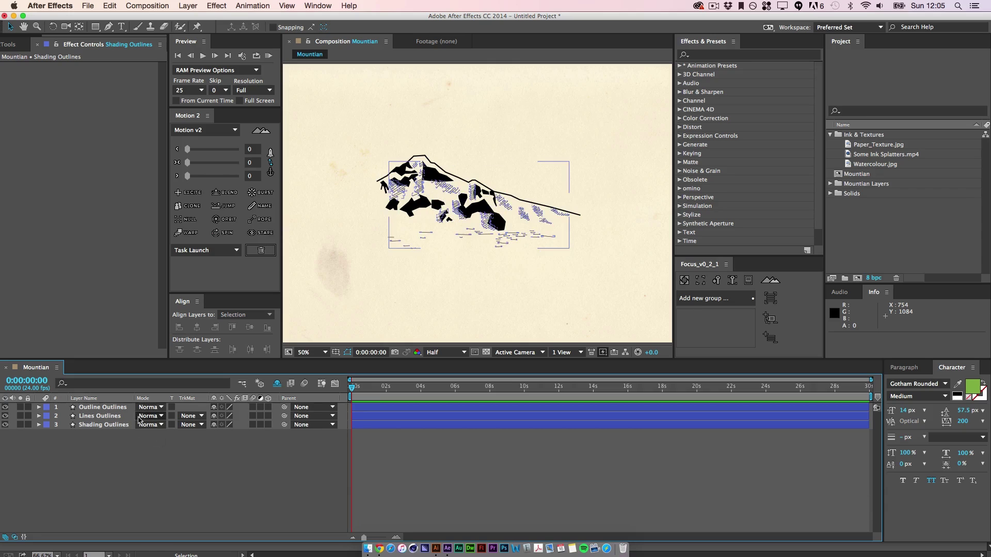
pyautogui.click(743, 55)
pyautogui.write('roug')
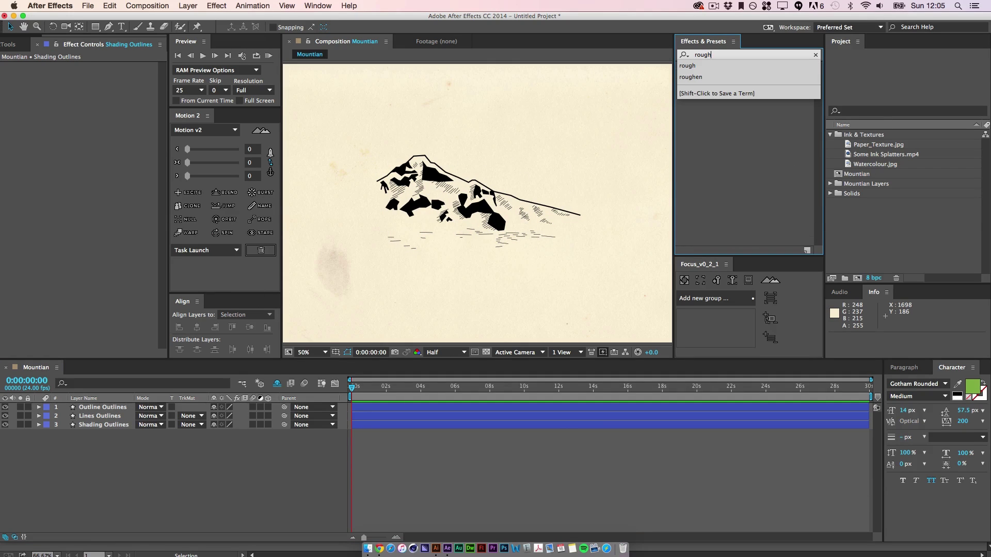
pyautogui.write('h')
pyautogui.press('Down')
pyautogui.press('Down')
pyautogui.press('Return')
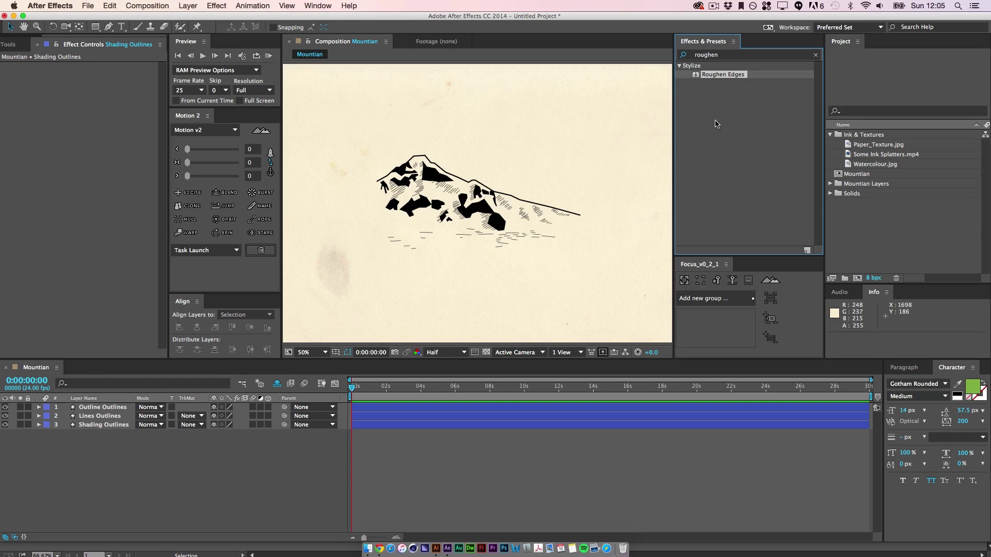
pyautogui.moveTo(726, 77); pyautogui.dragTo(444, 206)
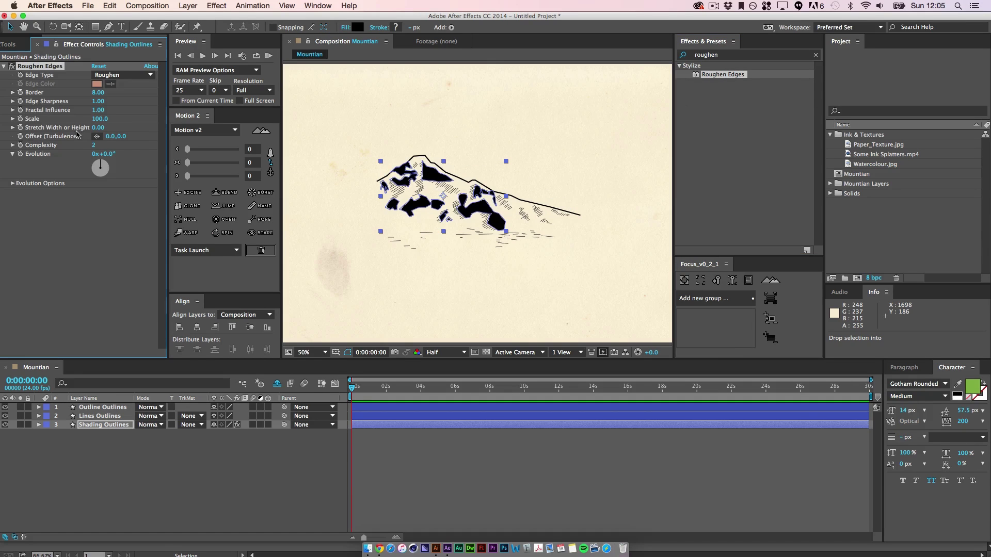
pyautogui.click(174, 477)
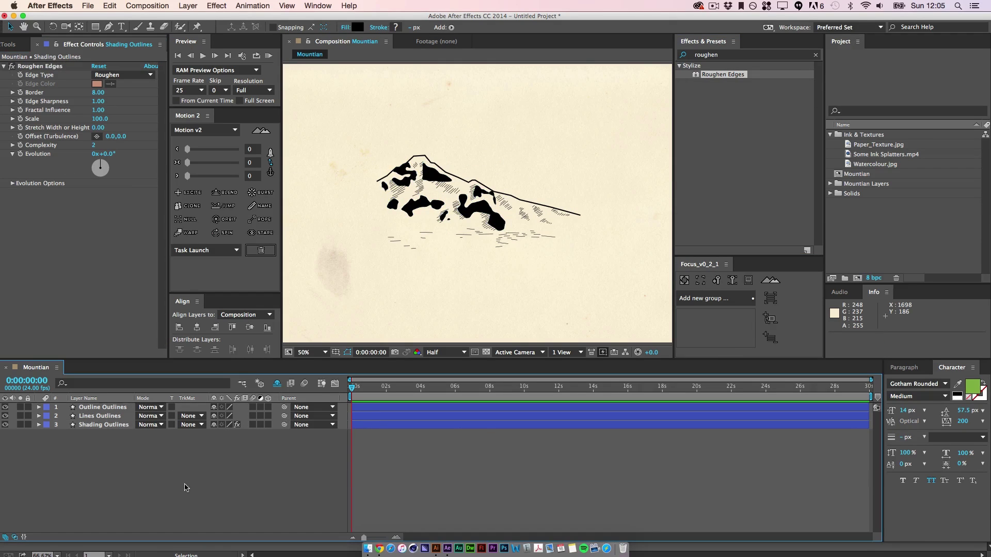
# Try a Border of 9 and an Edge Sharpness of 7.88 on the Shading Outlines layer's Roughen Edges effect.
pyautogui.press('.')
pyautogui.press(',')
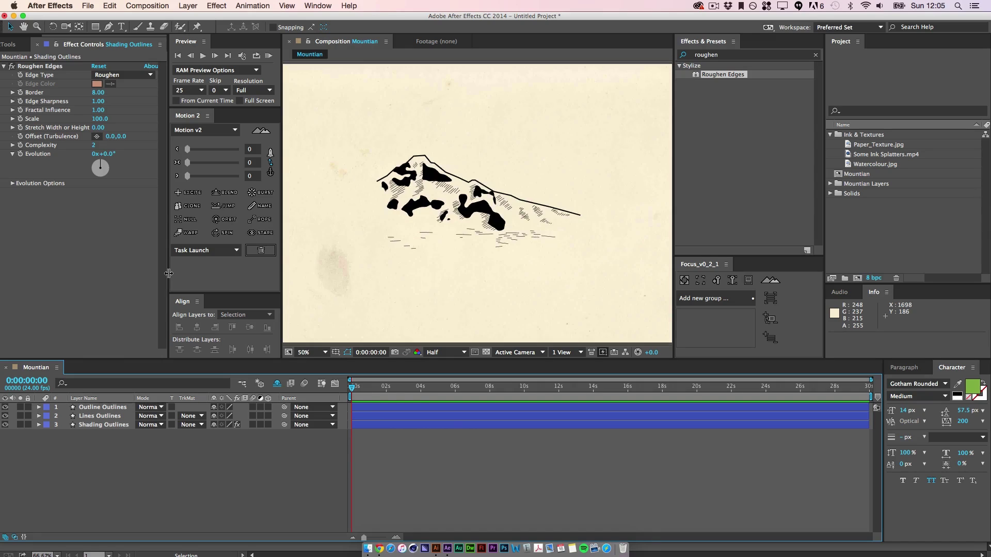
pyautogui.press('.')
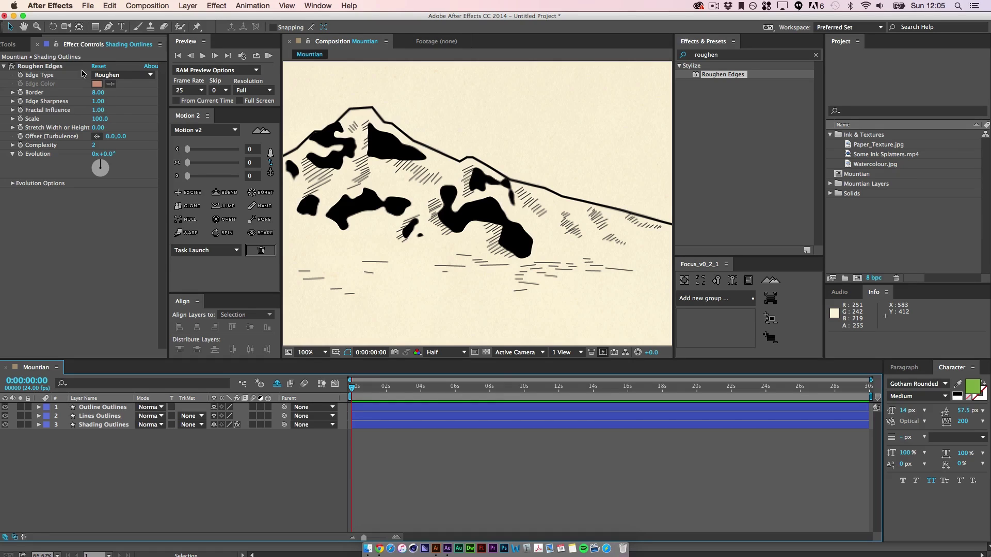
pyautogui.moveTo(97, 93)
pyautogui.mouseDown()
pyautogui.moveTo(192, 98)
pyautogui.moveTo(52, 106)
pyautogui.moveTo(207, 108)
pyautogui.mouseUp()
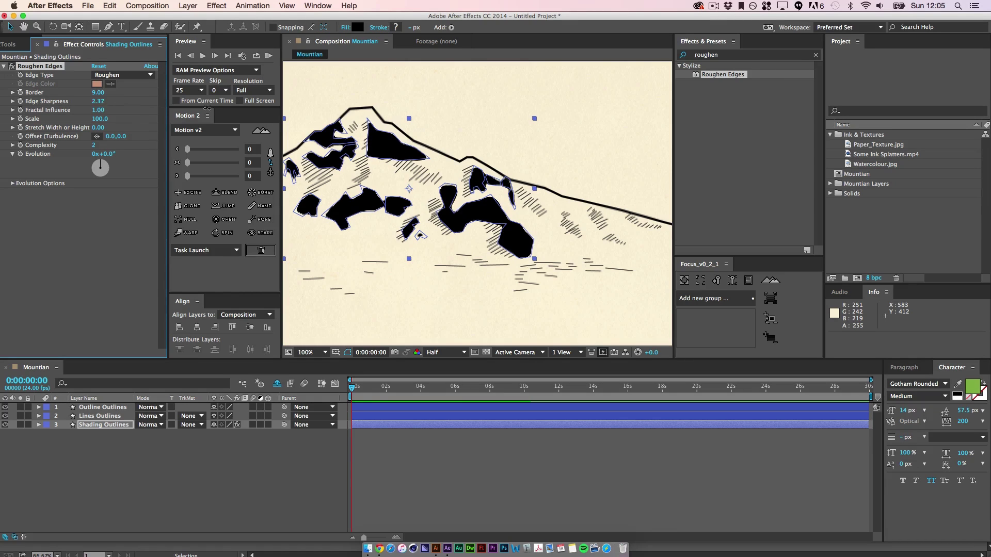
pyautogui.click(458, 287)
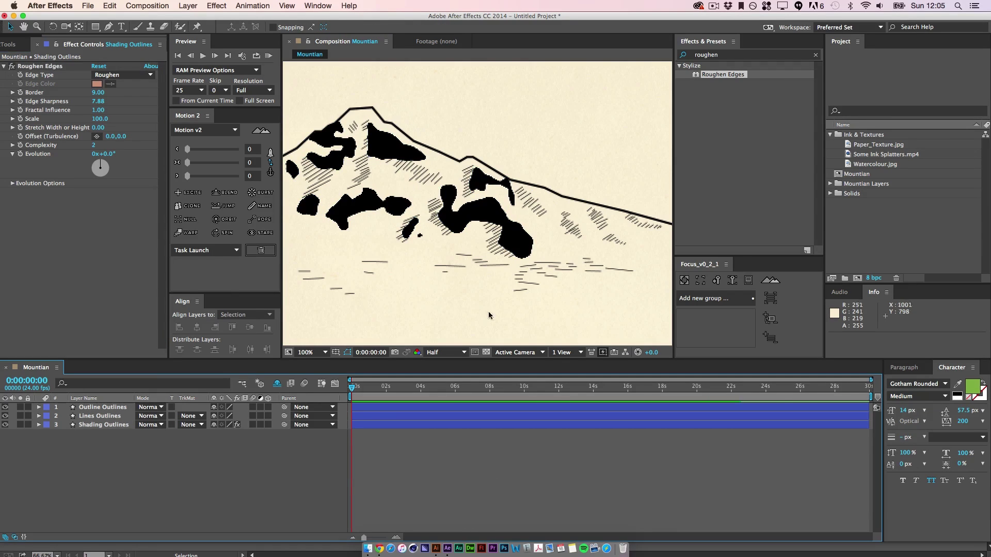
# Try an Edge Sharpness of 0.04 on the Shading Outlines layer's Roughen Edges effect, and undo it.
pyautogui.click(38, 66)
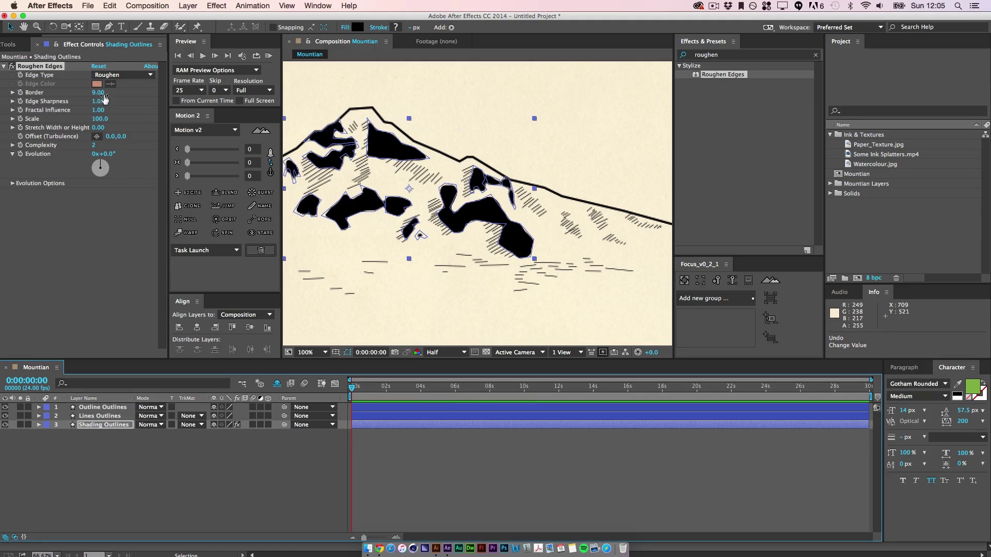
pyautogui.moveTo(97, 103); pyautogui.dragTo(74, 145)
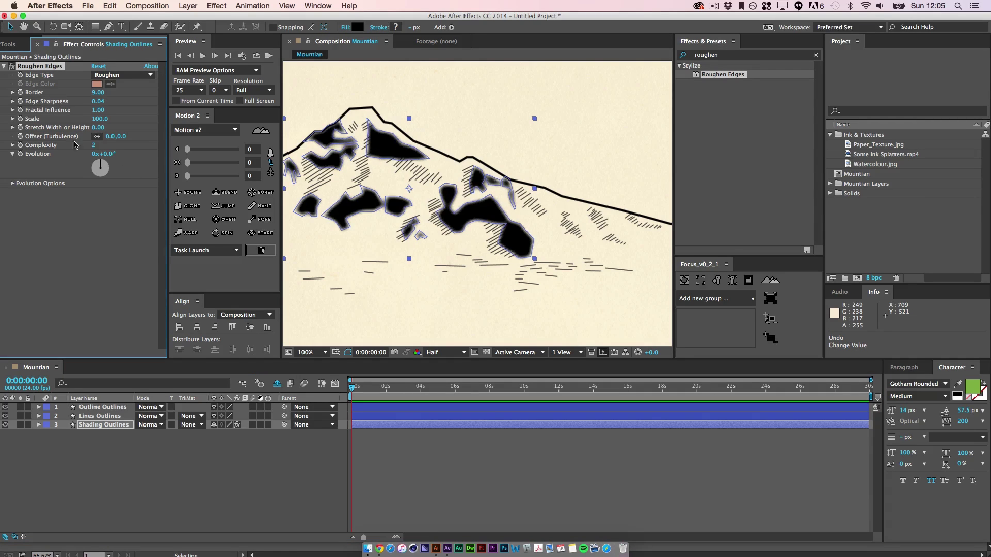
pyautogui.click(383, 475)
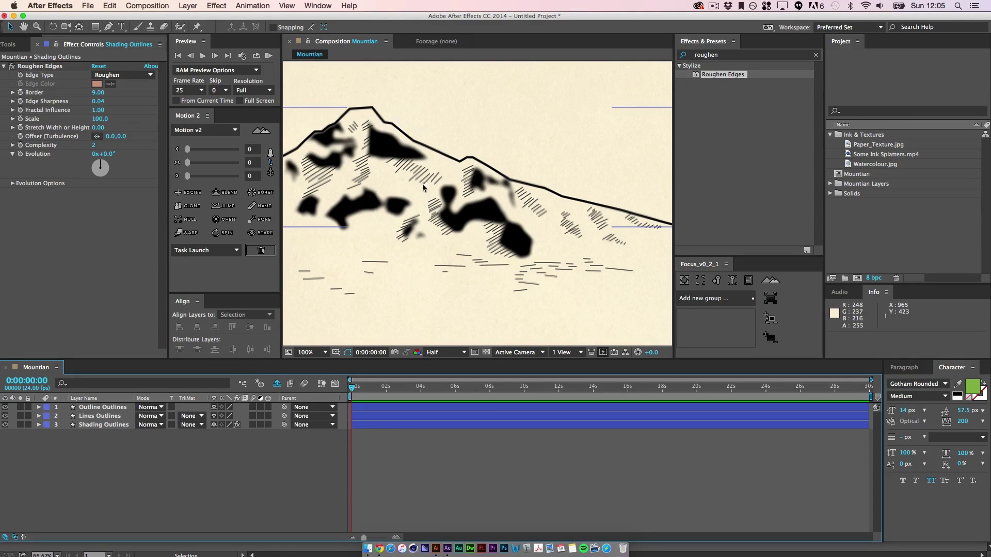
pyautogui.press('super+z')
pyautogui.click(220, 463)
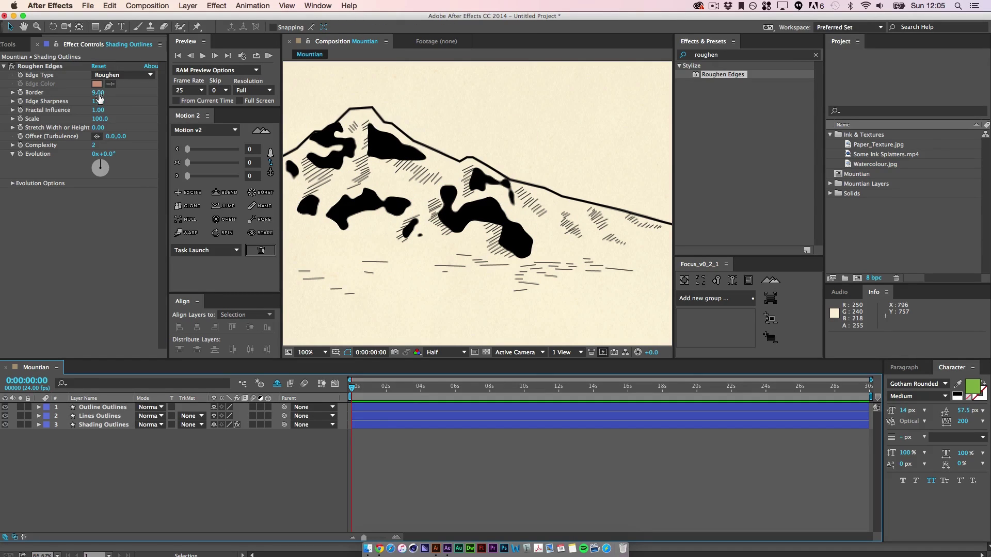
# Set the Roughen Edges Border to 8 on the Shading Outlines layer.
pyautogui.click(98, 93)
pyautogui.write('8')
pyautogui.press('Return')
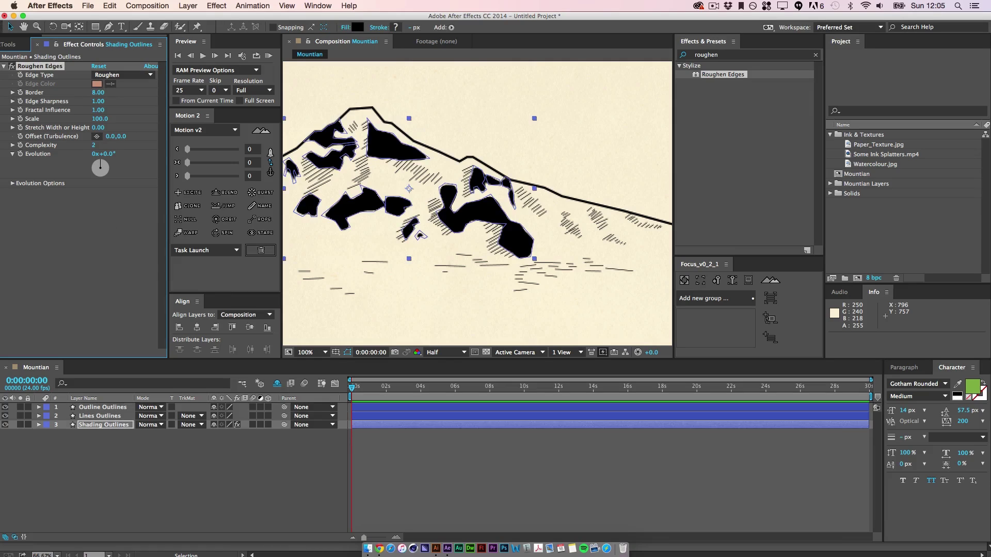
pyautogui.click(433, 463)
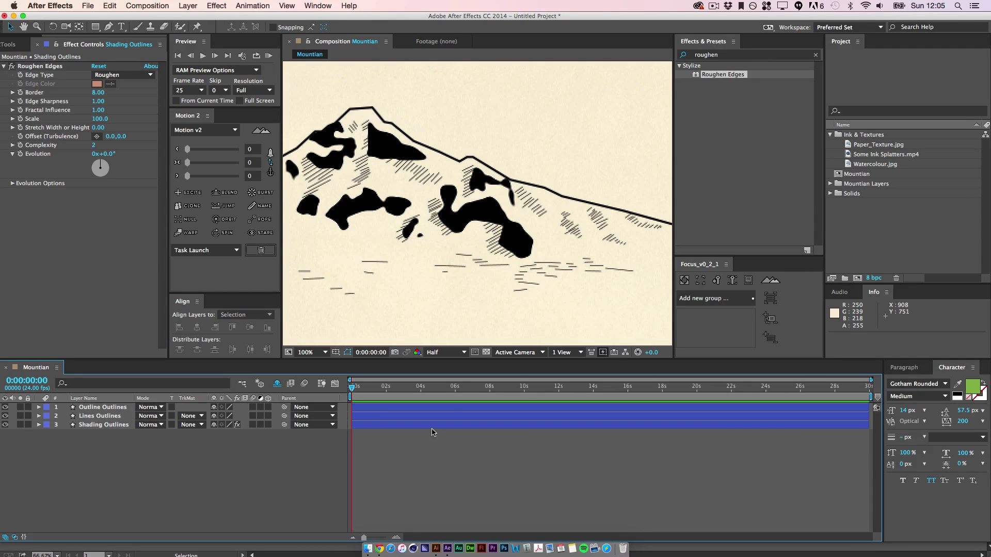
pyautogui.press(',')
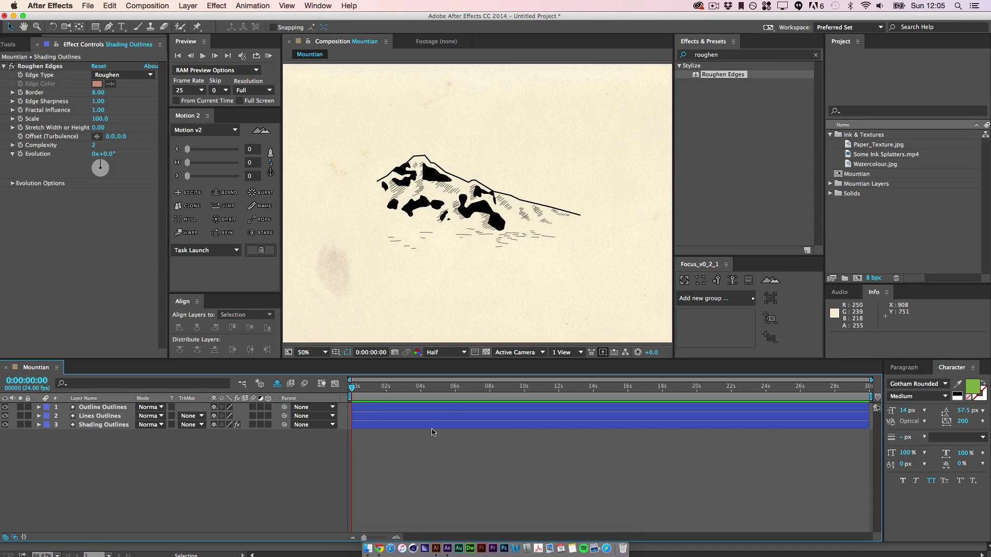
# Copy the Roughen Edges effect from the Shading Outlines layer onto the Lines Outlines layer.
pyautogui.press('.')
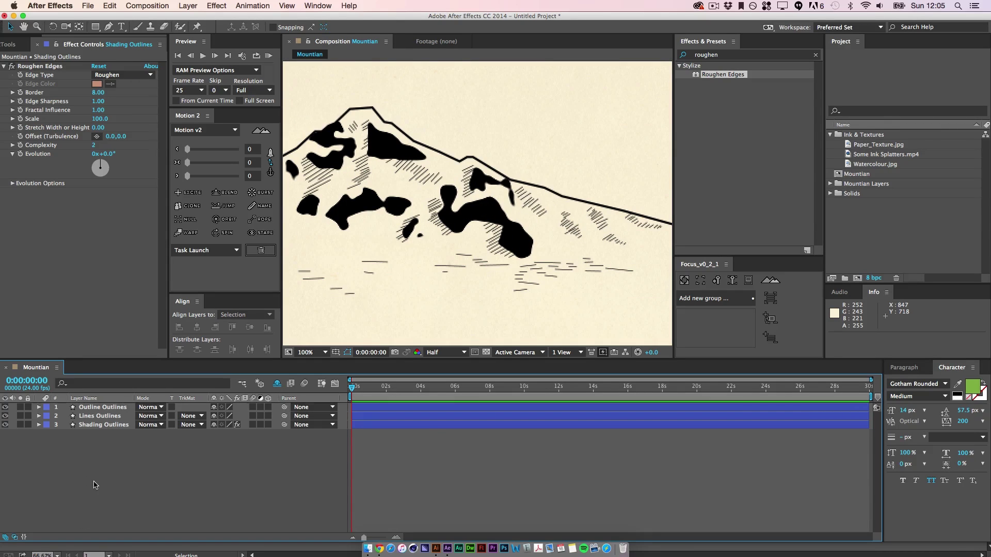
pyautogui.click(49, 67)
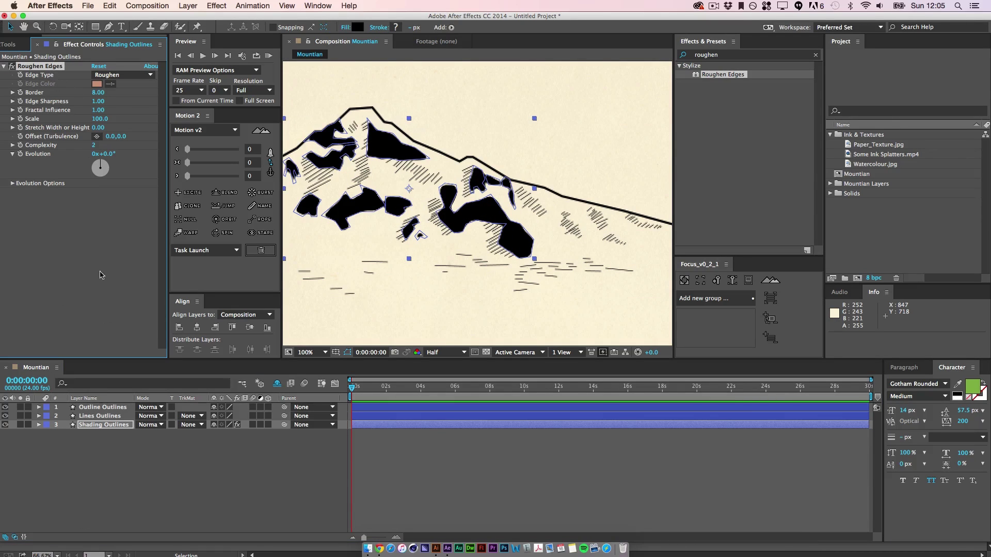
pyautogui.click(100, 417)
pyautogui.press('super+v')
pyautogui.click(107, 478)
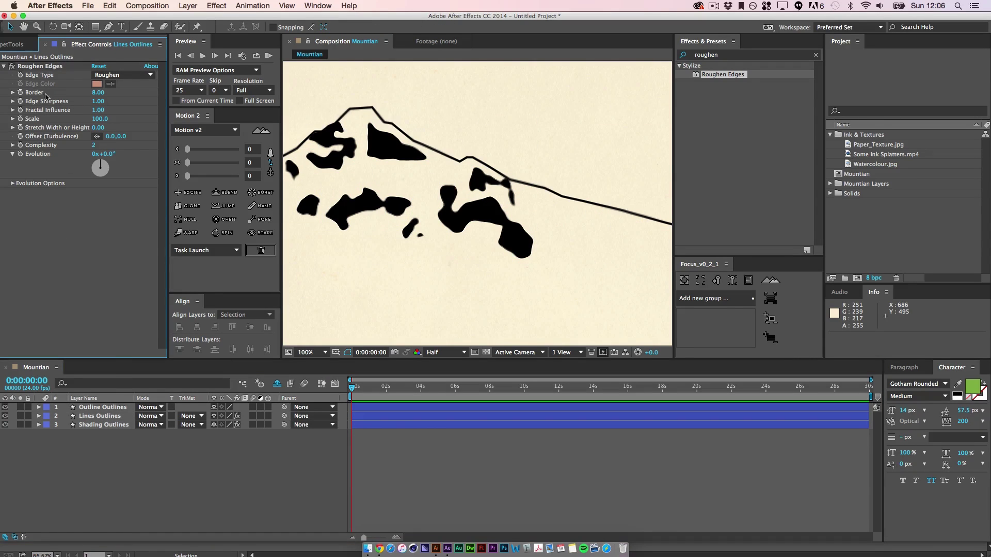
# Set the Lines Outlines layer's Roughen Edges Border to 0.2 and Edge Sharpness to 5.5.
pyautogui.click(98, 92)
pyautogui.press('Return')
pyautogui.click(279, 482)
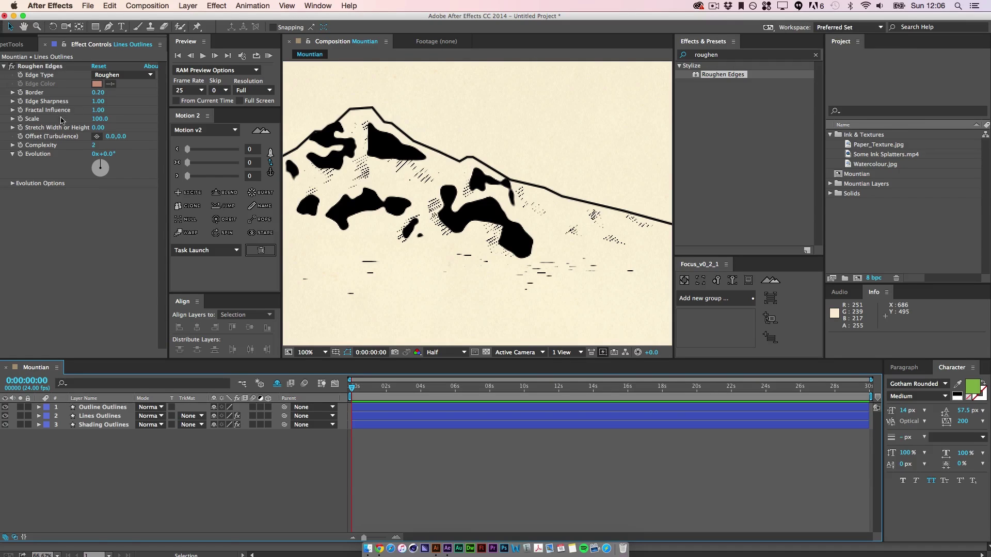
pyautogui.click(89, 418)
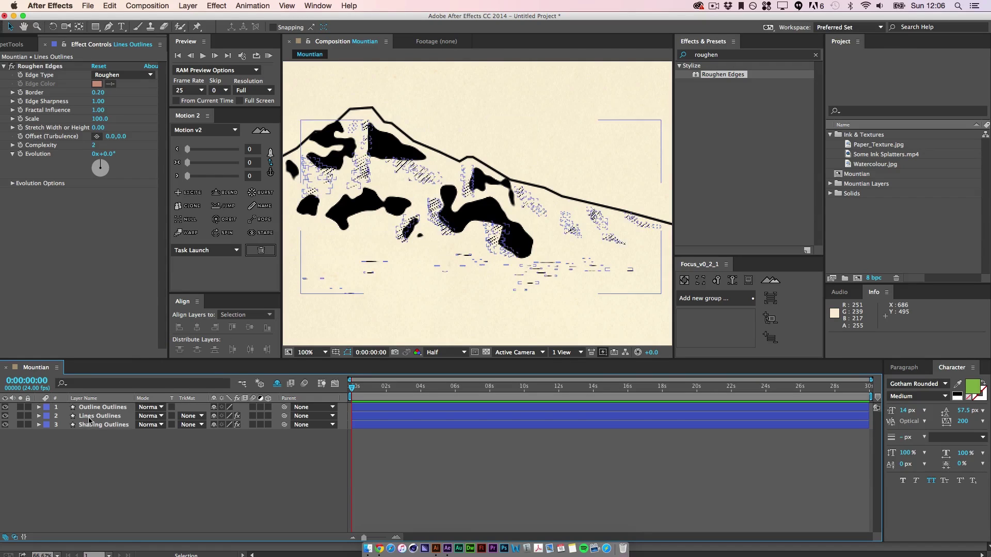
pyautogui.click(99, 102)
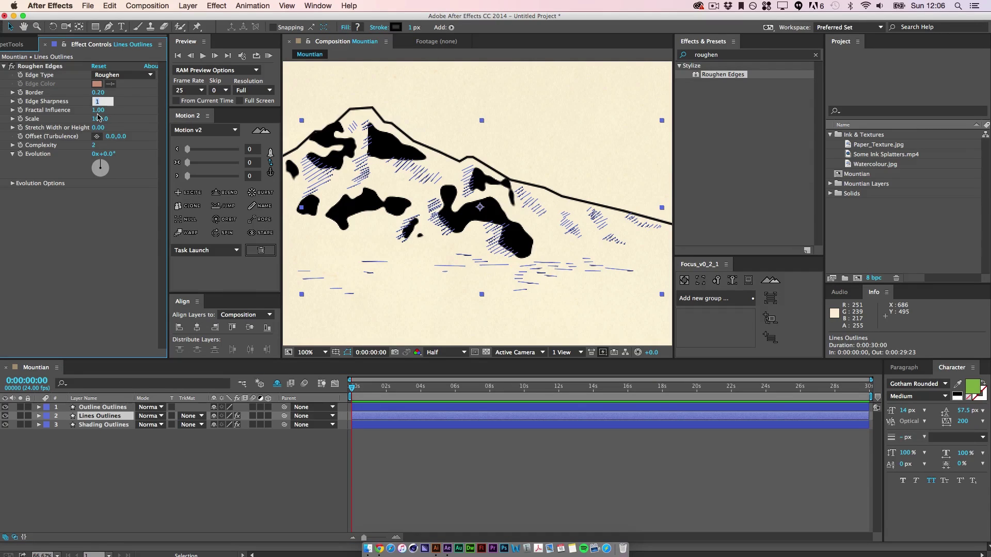
pyautogui.press('Return')
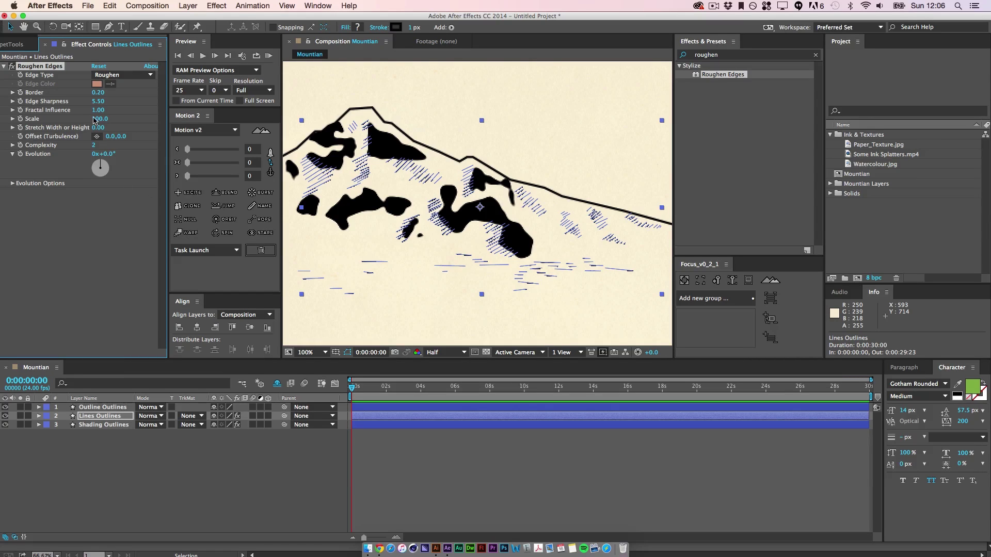
# Deselect the layers and set the composition preview resolution to Full to compare the artwork's edges at 50% magnification.
pyautogui.click(487, 453)
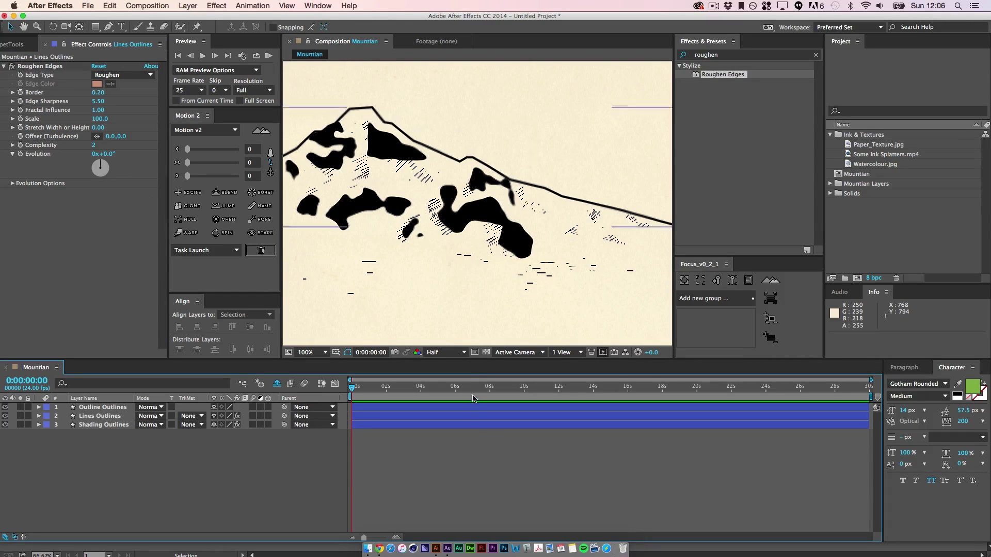
pyautogui.click(445, 352)
pyautogui.click(448, 376)
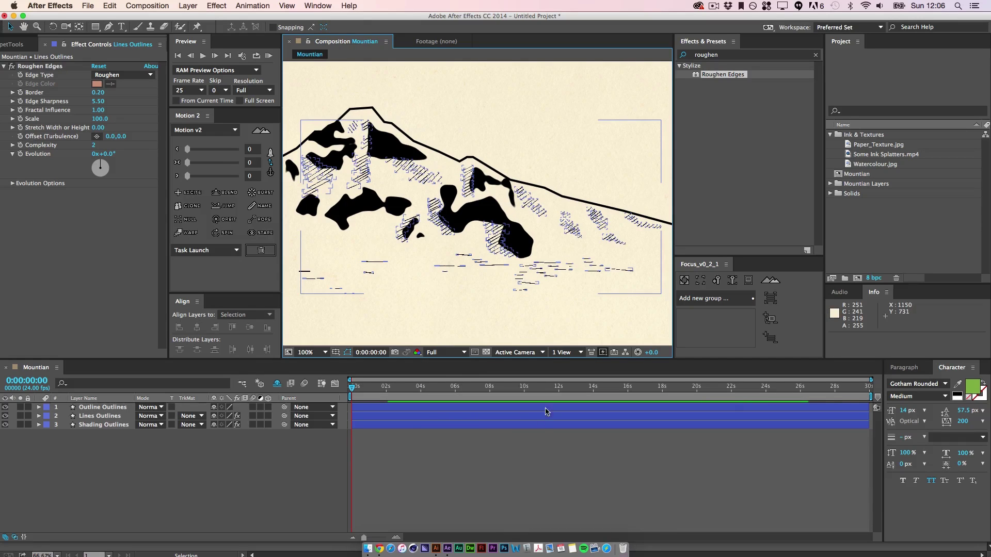
pyautogui.press(',')
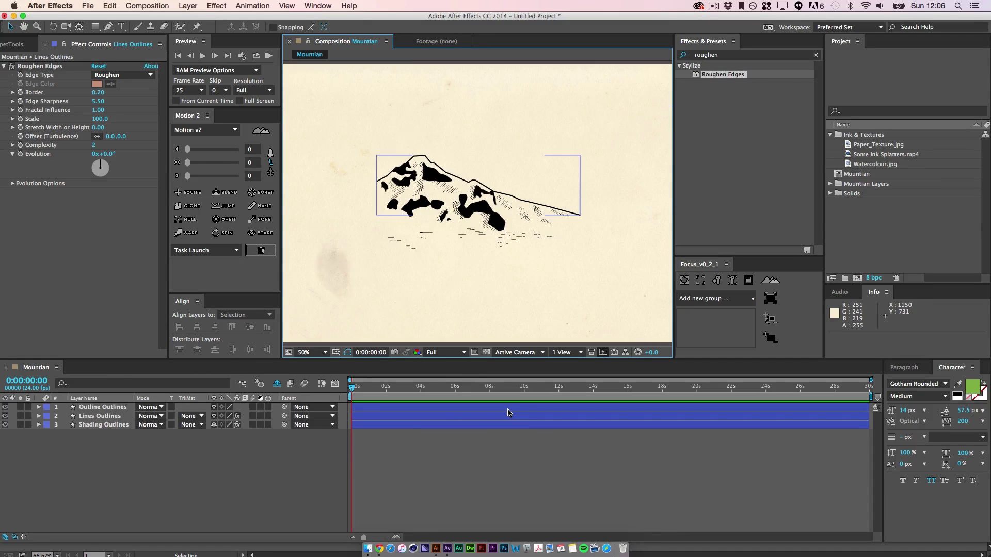
pyautogui.press('.')
pyautogui.press(',')
pyautogui.click(112, 452)
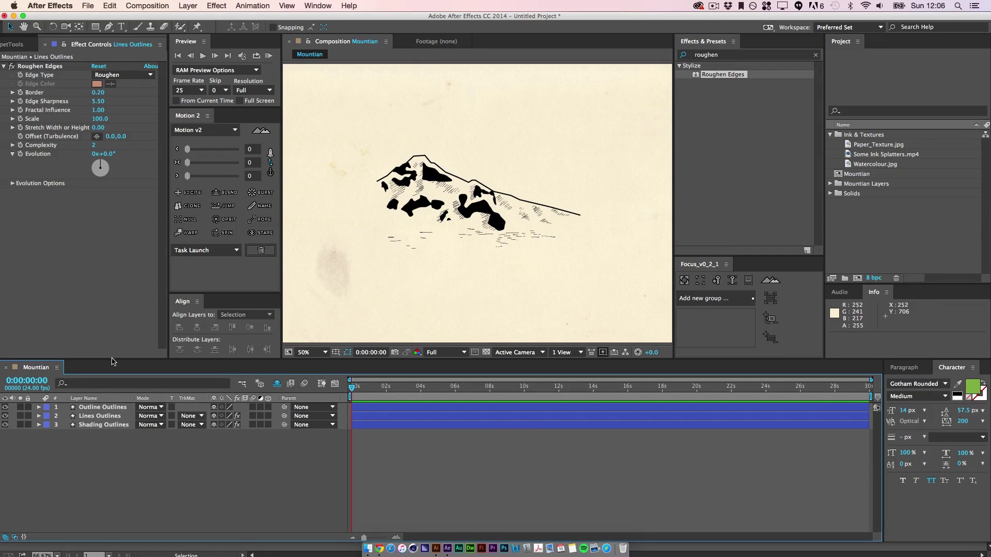
# Copy the Roughen Edges effect from the Shading Outlines layer onto the Outline Outlines layer.
pyautogui.click(105, 407)
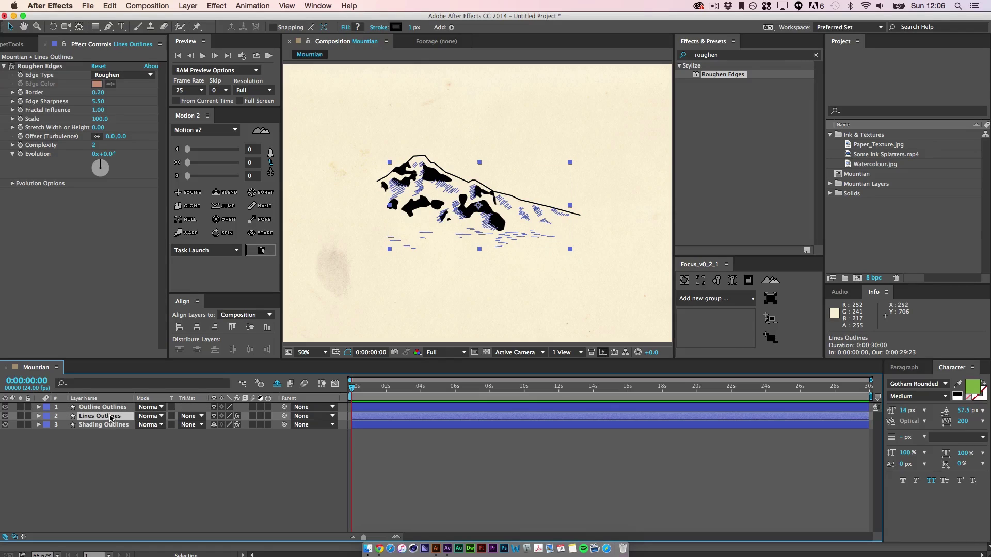
pyautogui.click(95, 407)
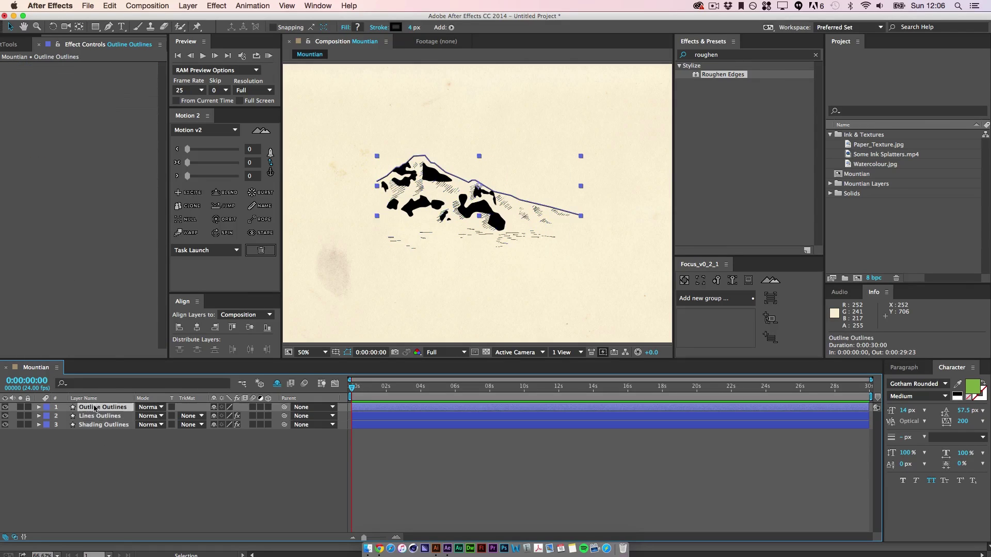
pyautogui.click(110, 437)
pyautogui.click(115, 425)
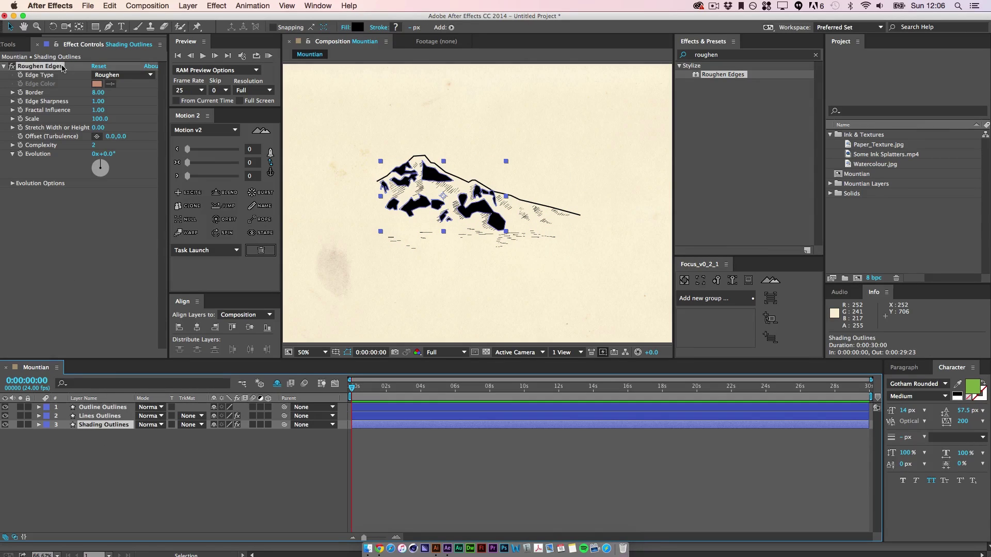
pyautogui.click(88, 450)
pyautogui.click(98, 407)
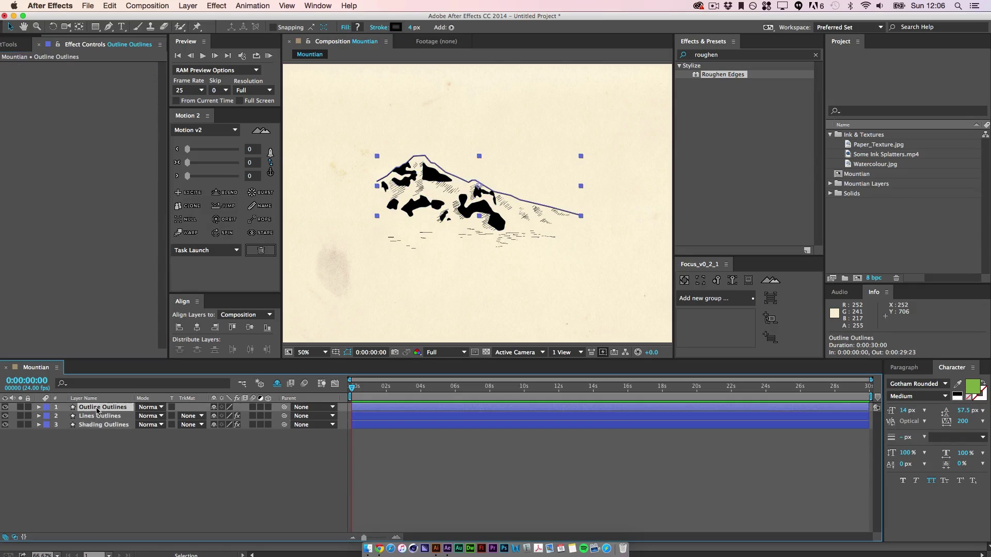
pyautogui.click(158, 474)
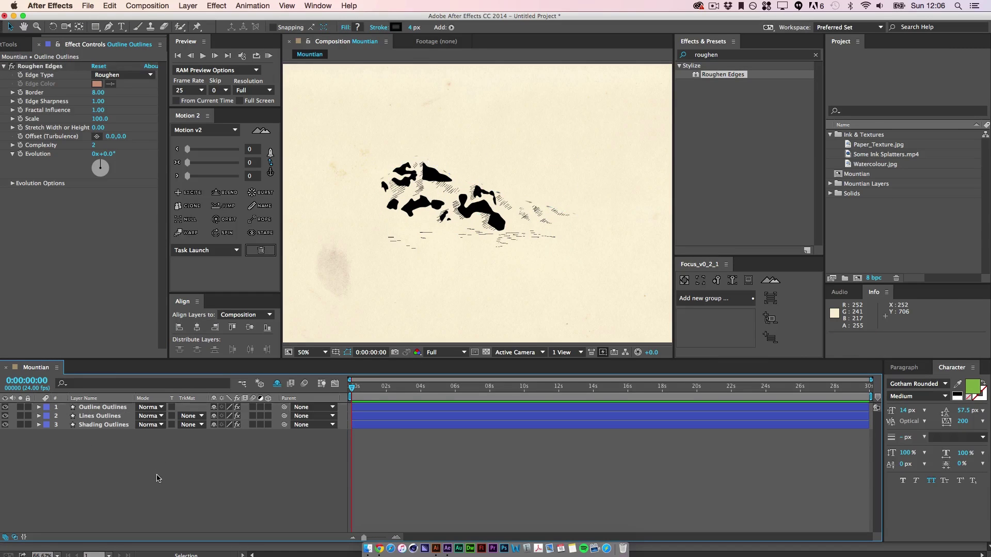
# Set the Roughen Edges Border to 2.1 on the Outline Outlines layer.
pyautogui.click(49, 67)
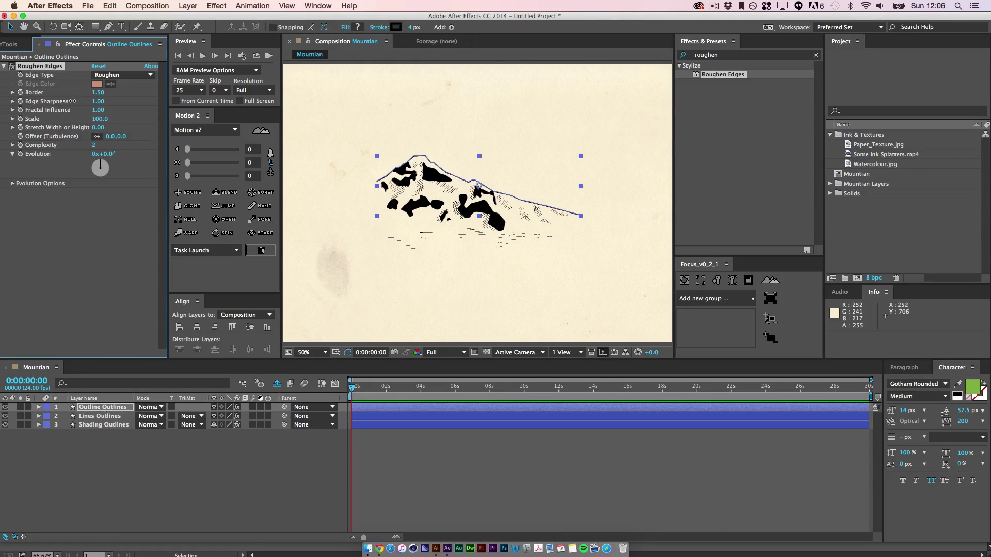
pyautogui.click(397, 441)
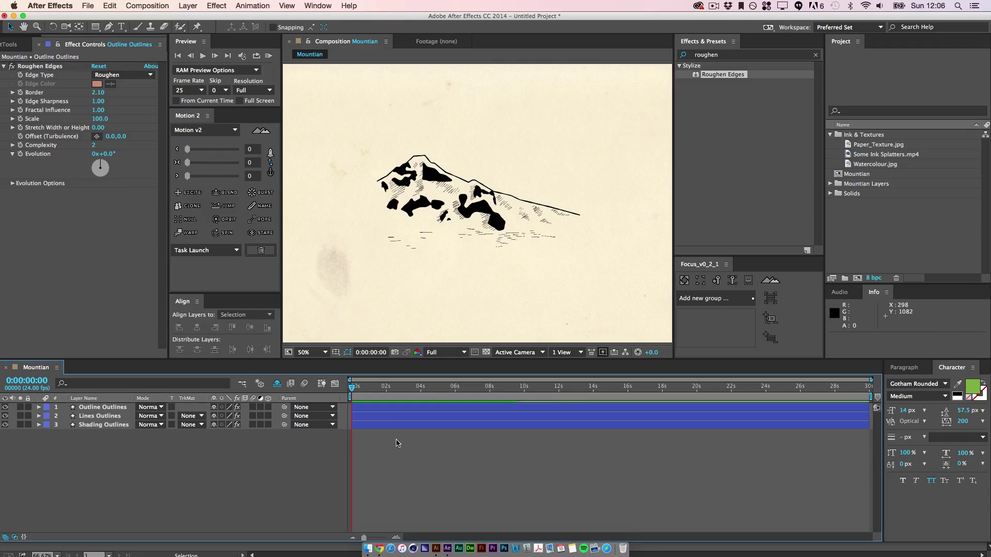
pyautogui.press('.')
pyautogui.press(',')
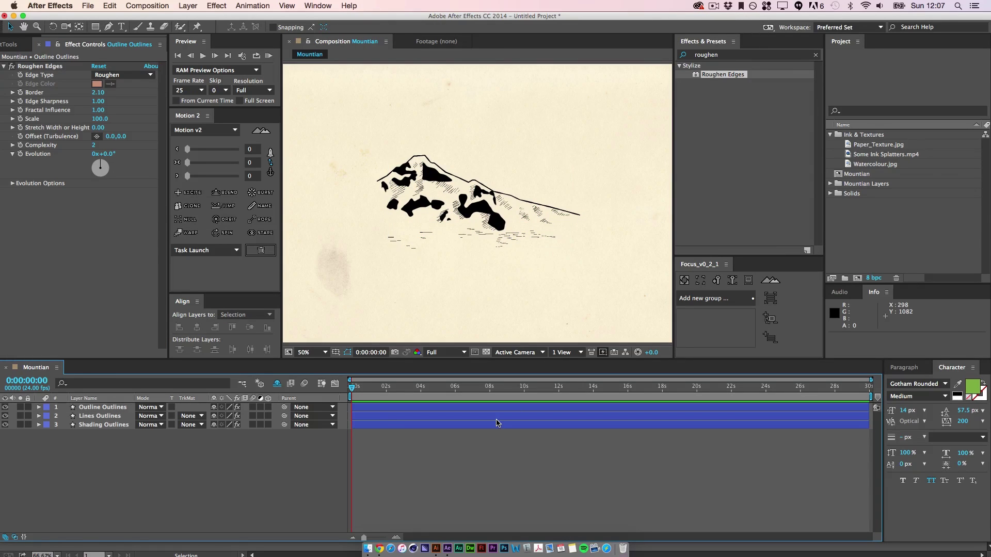
pyautogui.press('.')
pyautogui.press(',')
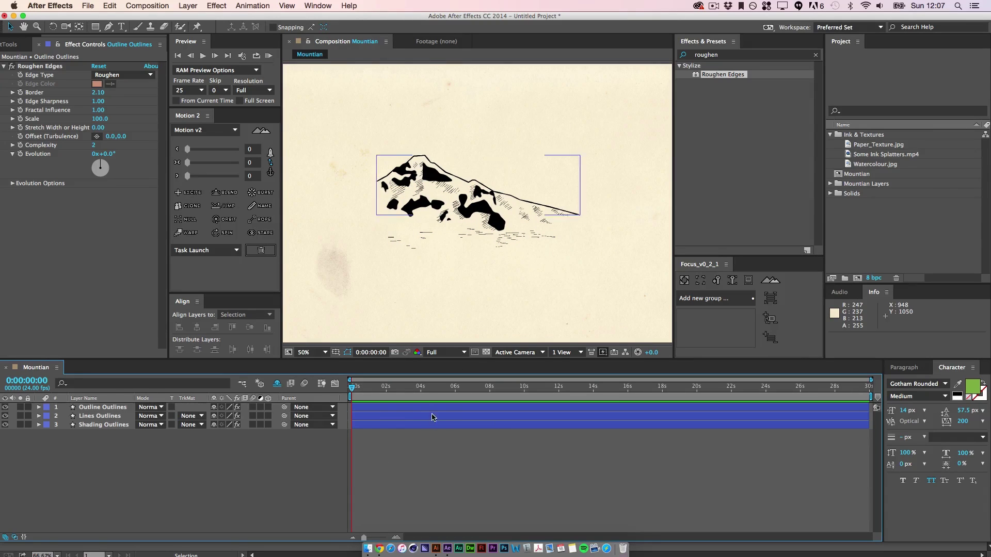
# Switch to Chrome to review the Water Colour Mountian V2 reference animation on Dribbble, and return to After Effects.
pyautogui.click(379, 548)
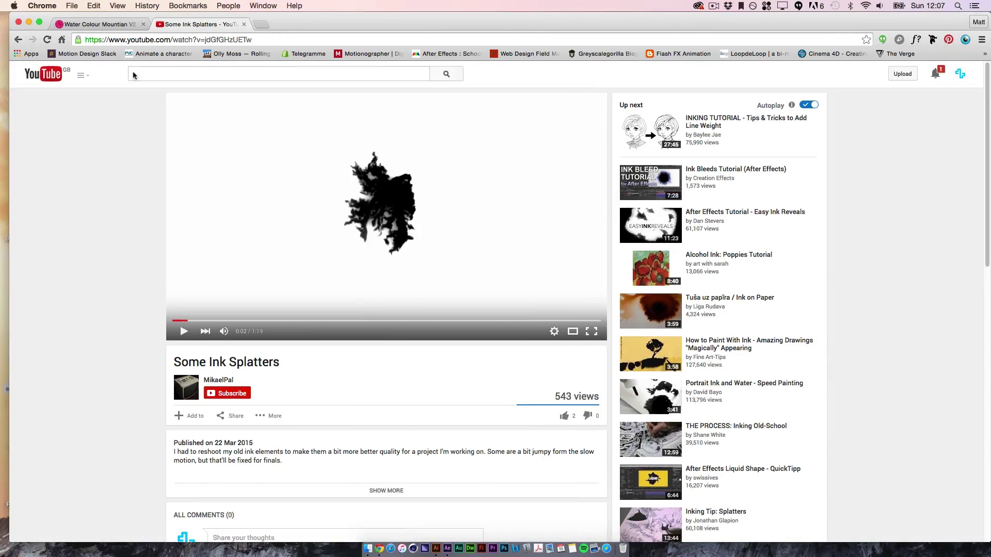
pyautogui.click(95, 24)
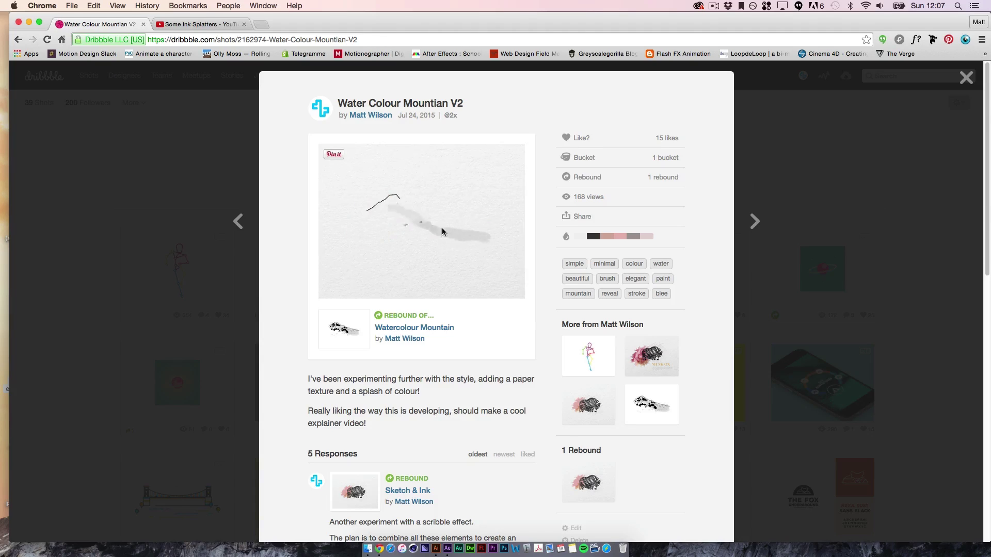
pyautogui.click(447, 551)
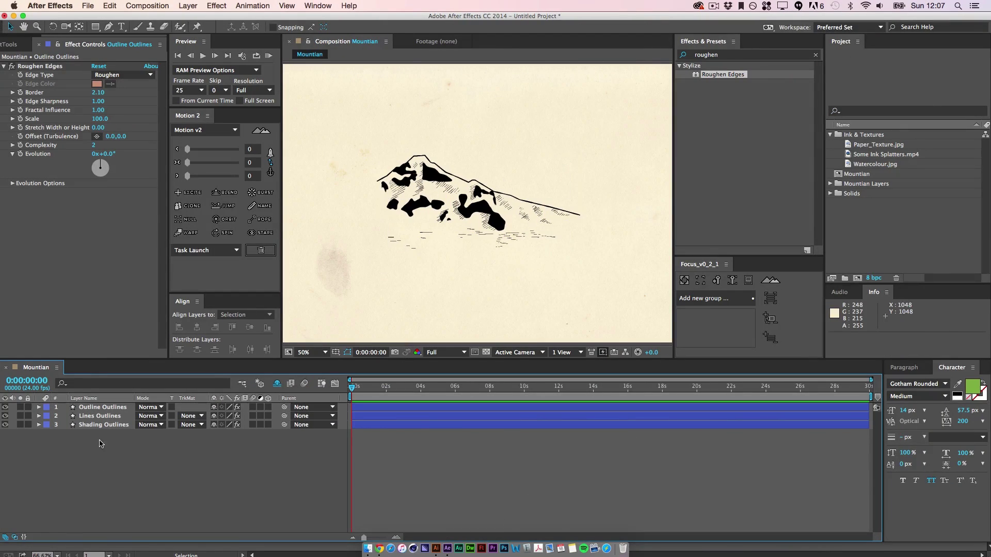
# Add a Trim Paths operator to the contents of the Outline Outlines layer.
pyautogui.click(103, 407)
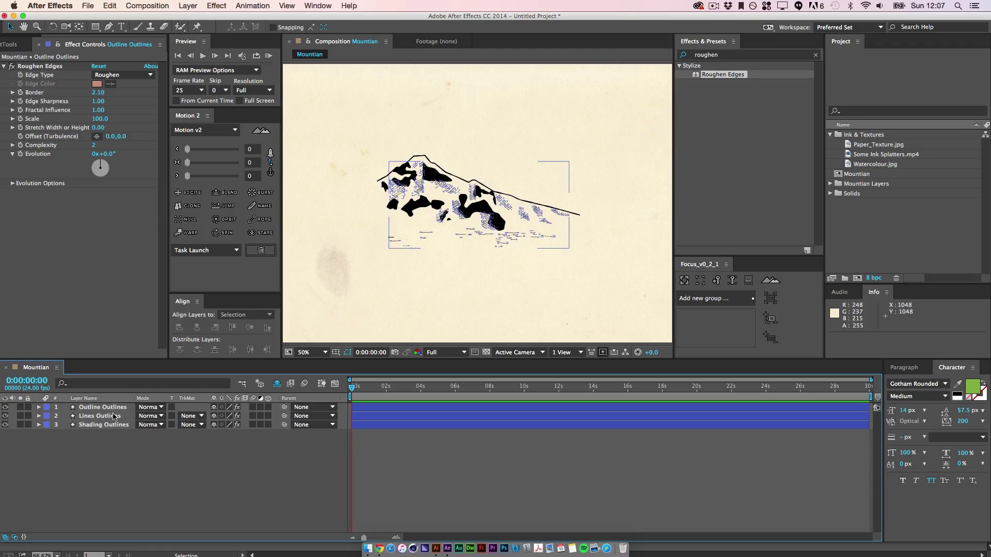
pyautogui.click(39, 408)
pyautogui.click(273, 416)
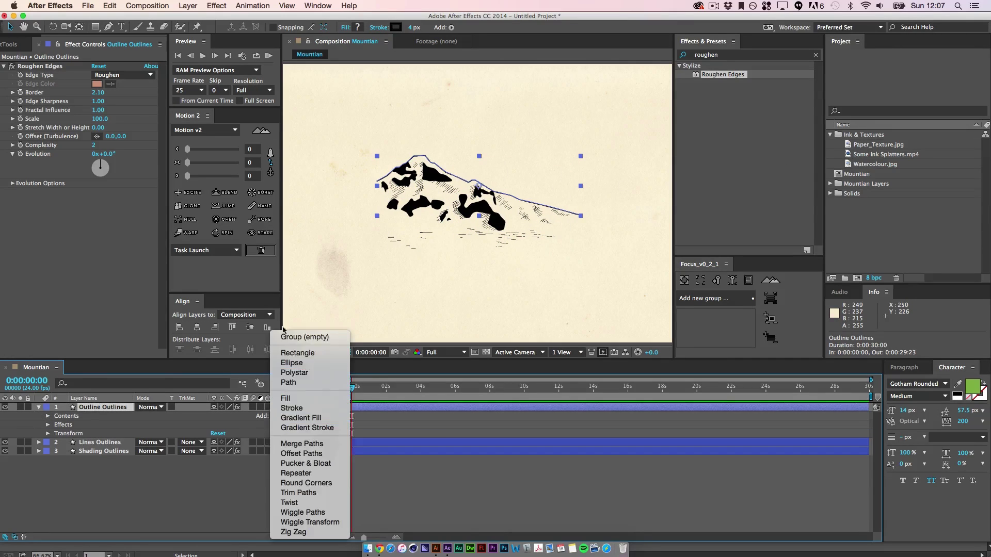
pyautogui.click(306, 493)
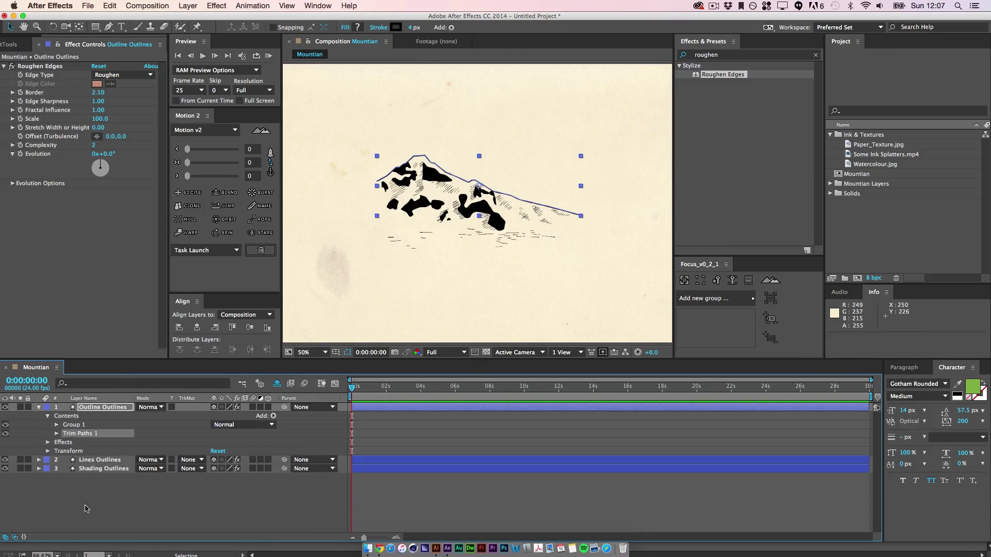
# Keyframe the Outline Outlines Trim Paths End from 0% at the composition's start to 100% at 0:00:01:06.
pyautogui.click(57, 436)
pyautogui.click(206, 451)
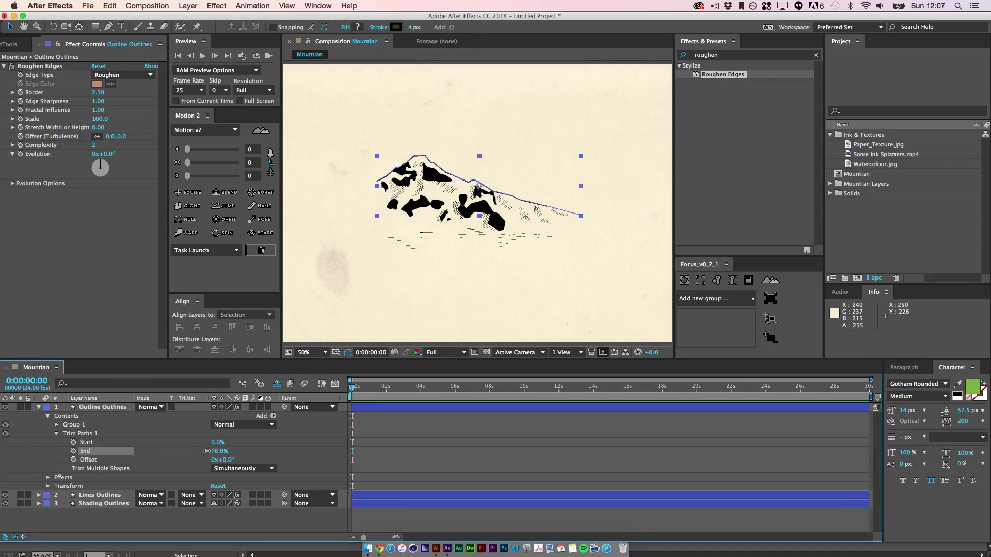
pyautogui.moveTo(190, 454); pyautogui.dragTo(147, 460)
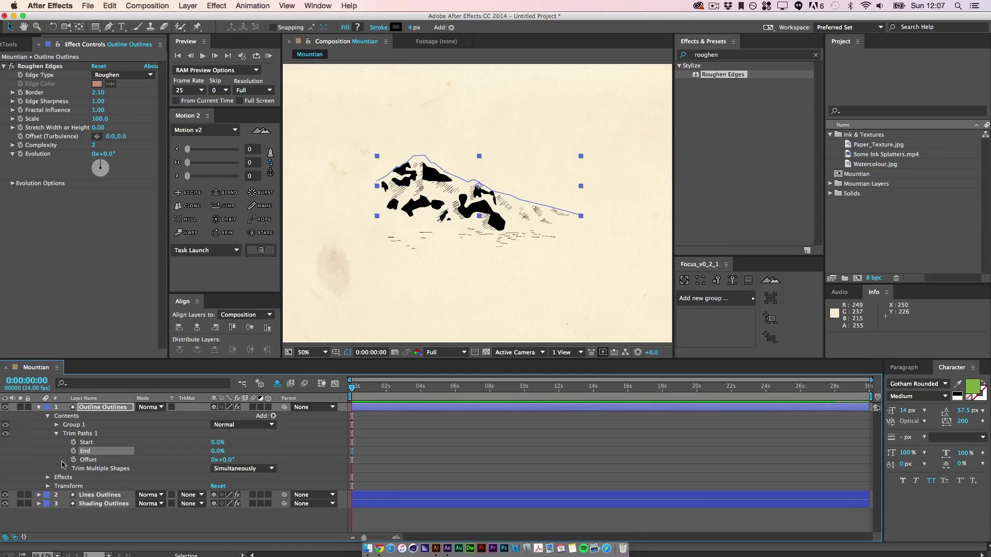
pyautogui.click(73, 451)
pyautogui.press('space')
pyautogui.moveTo(229, 451); pyautogui.dragTo(385, 460)
pyautogui.click(420, 447)
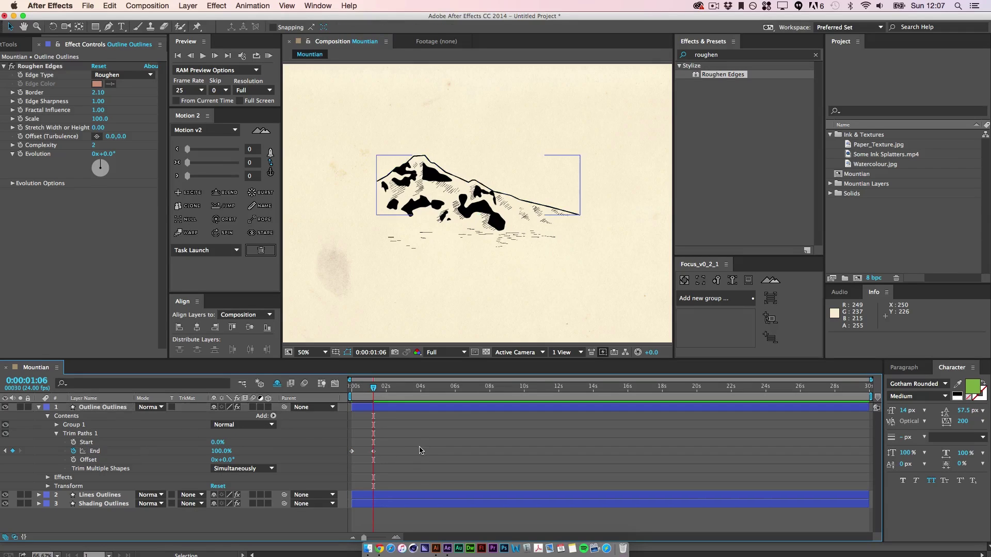
# Ease out of the first Trim Paths End keyframe and into the last in the value graph, and steepen the curve's start.
pyautogui.click(351, 452)
pyautogui.click(335, 384)
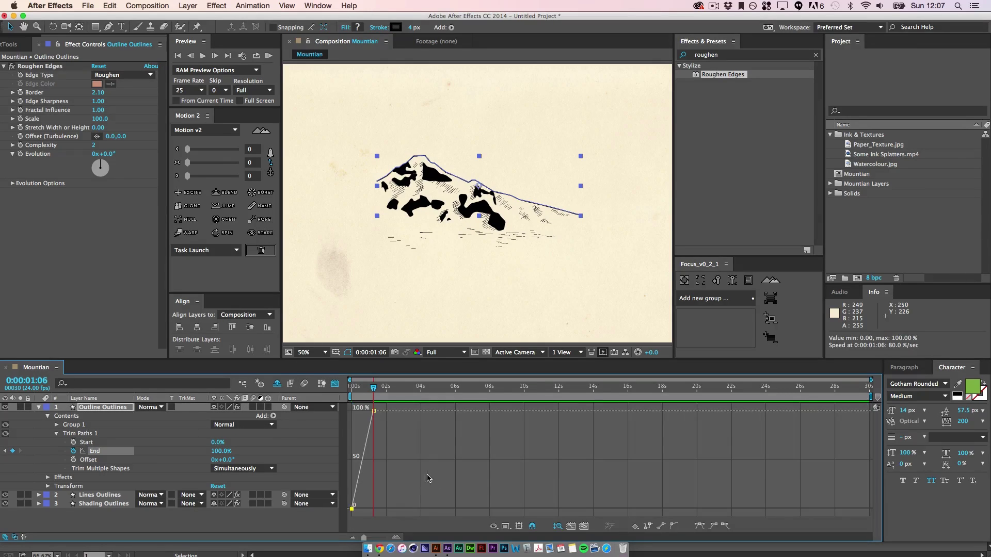
pyautogui.press('=')
pyautogui.moveTo(412, 471); pyautogui.dragTo(511, 467)
pyautogui.press('=')
pyautogui.press('=')
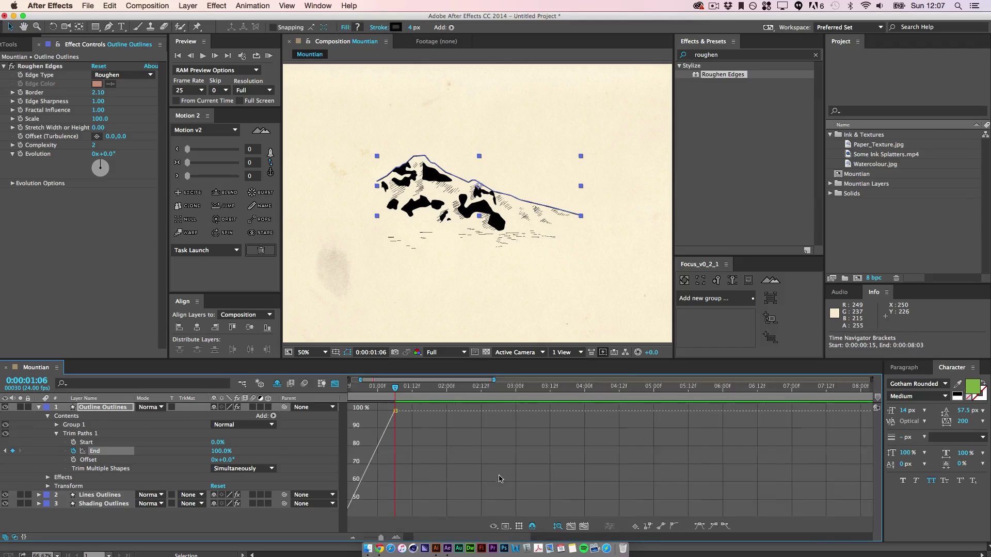
pyautogui.moveTo(402, 472); pyautogui.dragTo(612, 427)
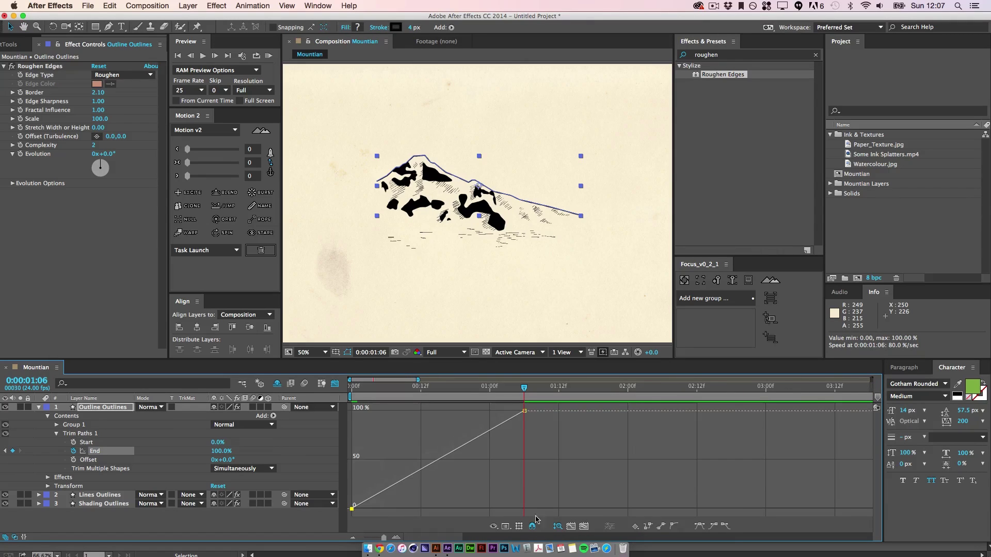
pyautogui.click(725, 525)
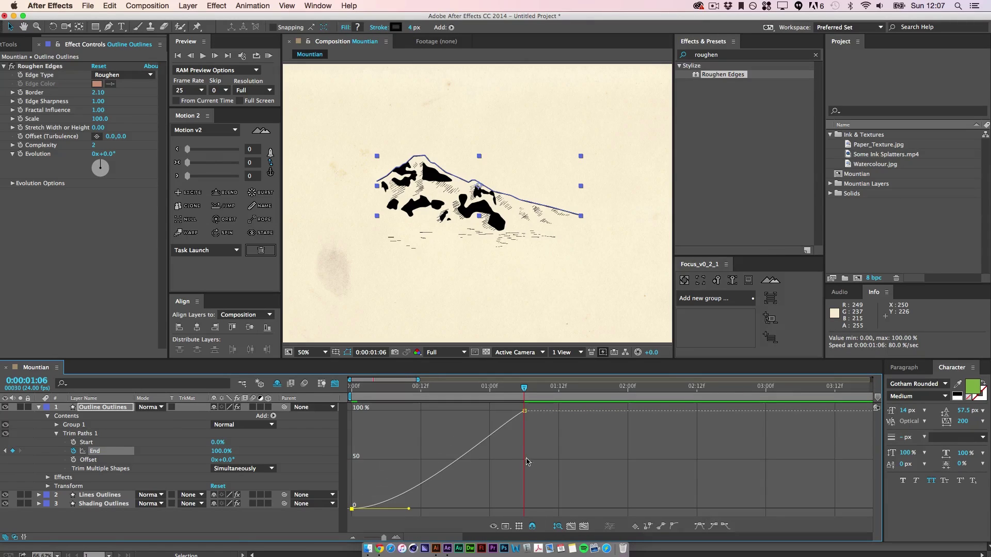
pyautogui.click(712, 525)
pyautogui.moveTo(409, 510); pyautogui.dragTo(394, 430)
# Add a Trim Paths End keyframe at 0:00:00:10 and raise its value to 84.2%.
pyautogui.moveTo(431, 388); pyautogui.dragTo(409, 401)
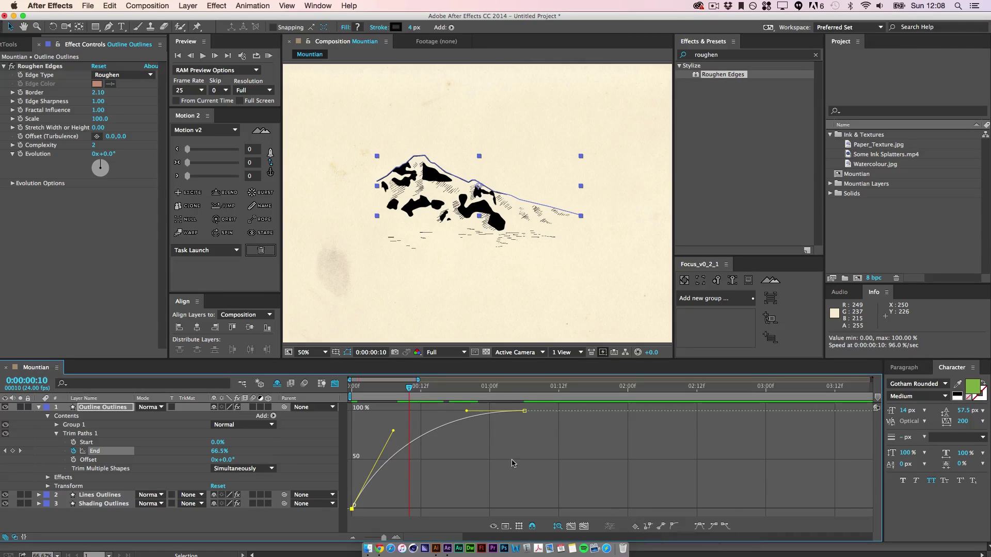
pyautogui.click(13, 451)
pyautogui.moveTo(409, 443); pyautogui.dragTo(488, 423)
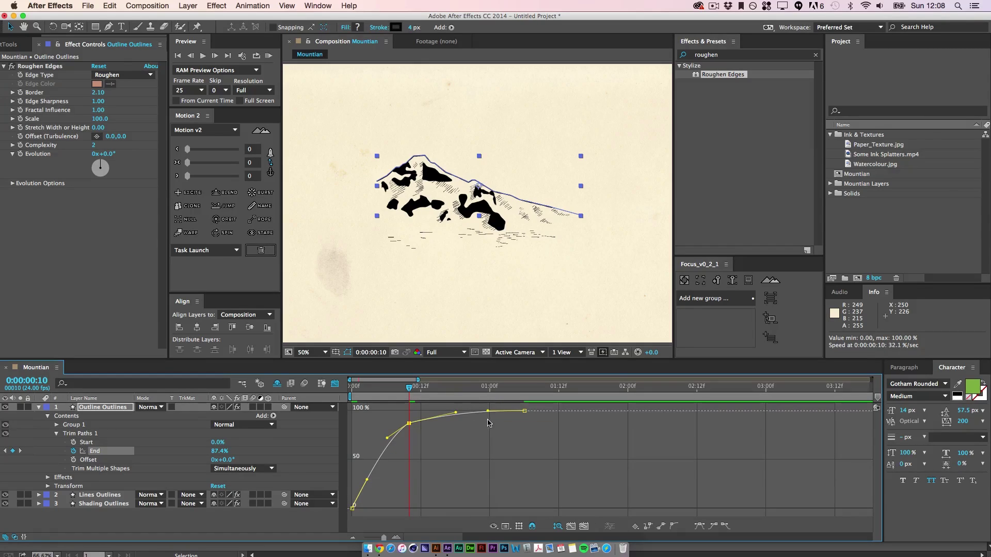
pyautogui.moveTo(409, 424); pyautogui.dragTo(409, 428)
# Shorten and steepen the middle End keyframe's outgoing handle to smooth the value curve through it.
pyautogui.press('=')
pyautogui.click(470, 468)
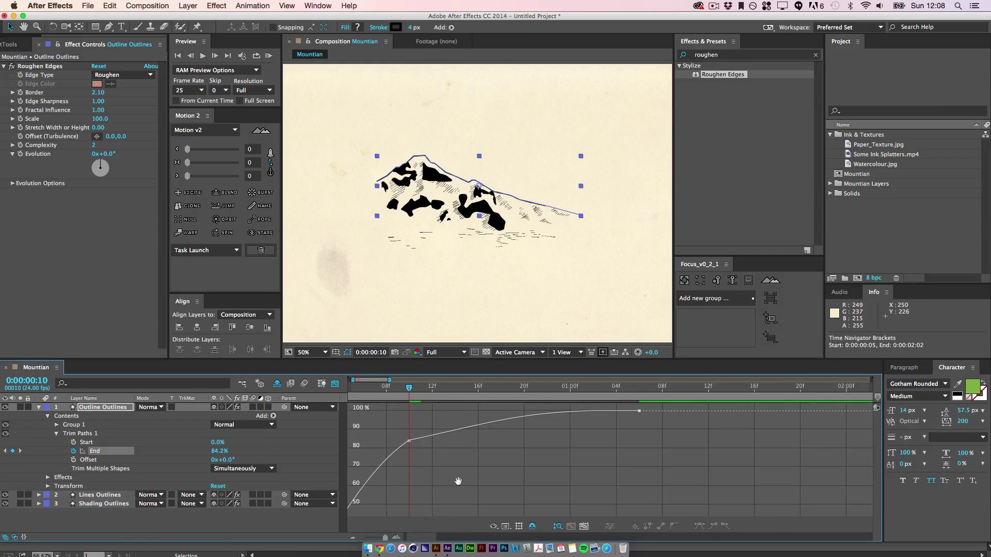
pyautogui.moveTo(457, 481); pyautogui.dragTo(509, 482)
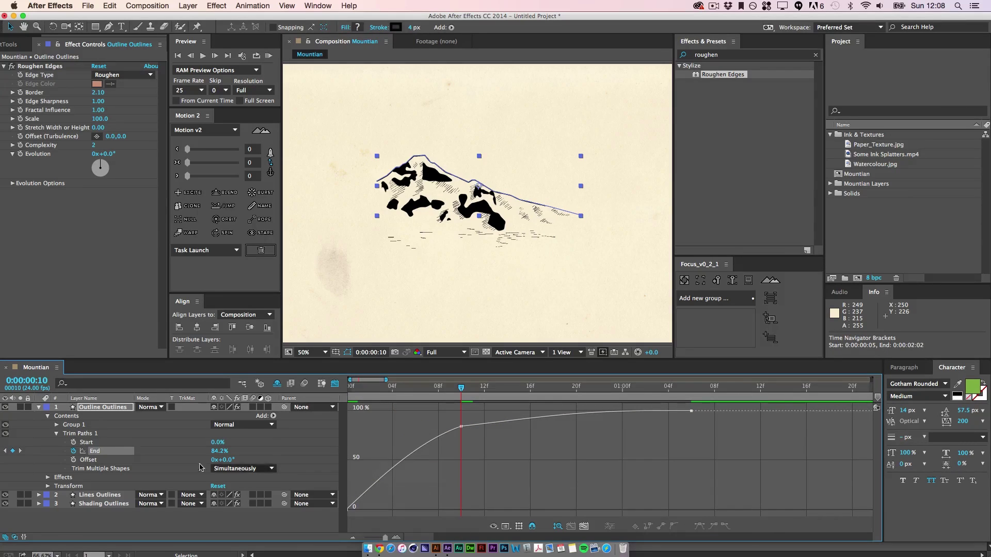
pyautogui.click(105, 452)
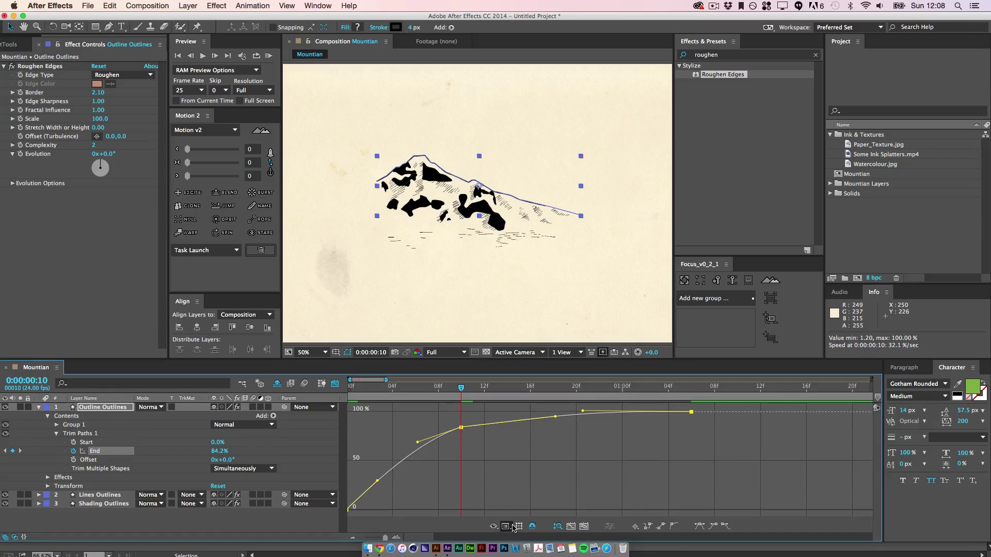
pyautogui.click(572, 527)
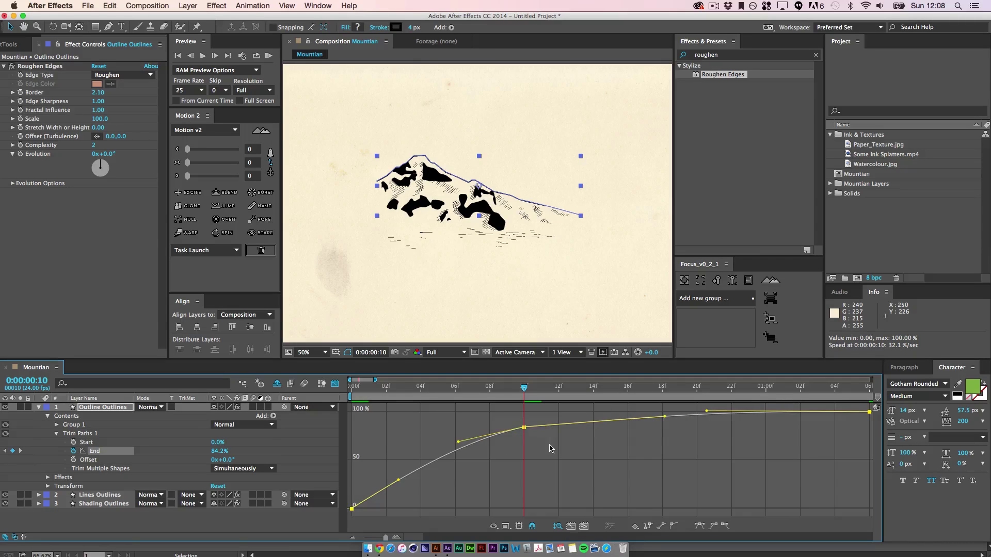
pyautogui.moveTo(664, 417); pyautogui.dragTo(592, 410)
pyautogui.click(595, 439)
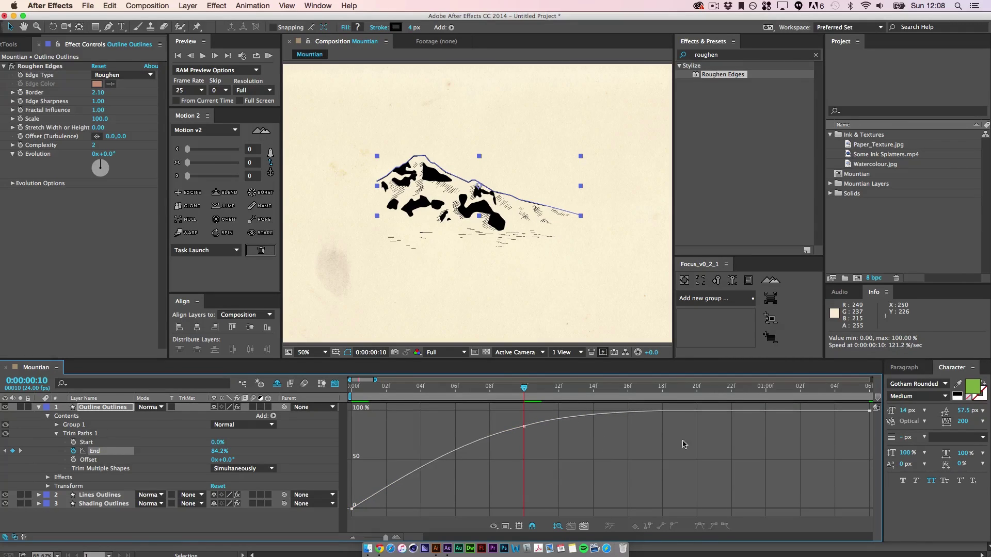
# Shorten the last End keyframe's ease-in handle and move the middle keyframe to about frame 13.
pyautogui.click(663, 420)
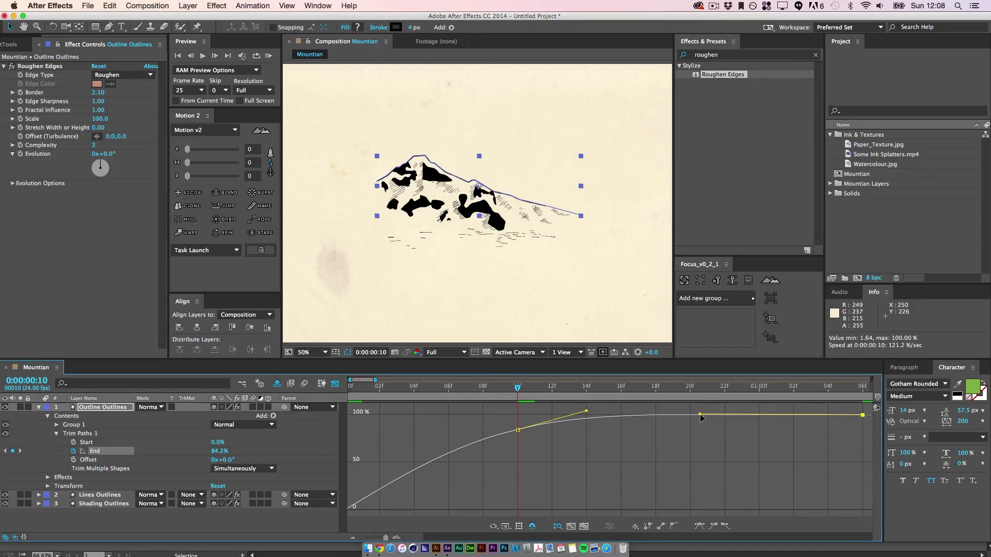
pyautogui.moveTo(699, 414); pyautogui.dragTo(750, 415)
pyautogui.moveTo(518, 431); pyautogui.dragTo(568, 433)
pyautogui.click(568, 431)
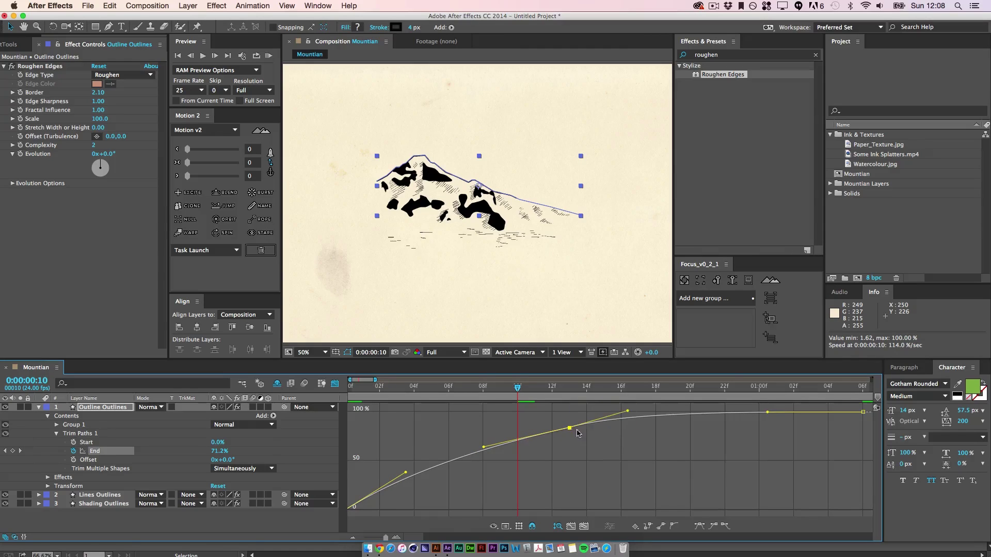
# Lower the middle End keyframe's outgoing handle slightly to smooth the value curve, and deselect the keyframes.
pyautogui.click(625, 414)
pyautogui.click(569, 429)
pyautogui.moveTo(627, 412); pyautogui.dragTo(630, 414)
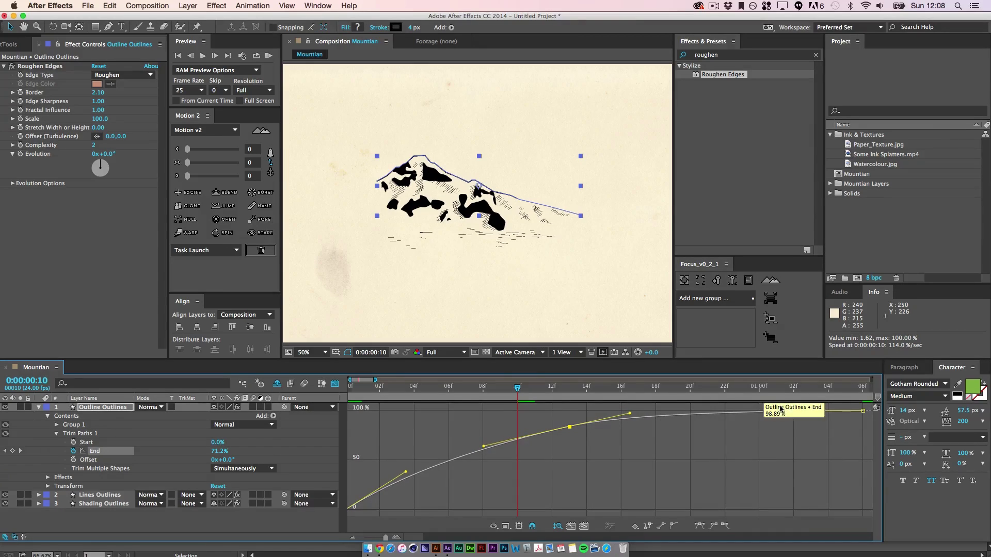
pyautogui.press('Home')
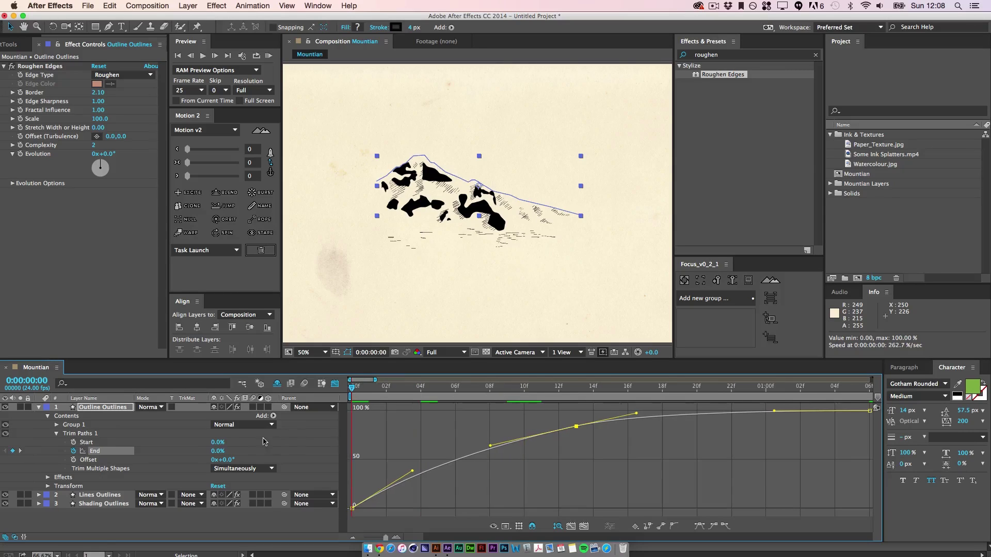
pyautogui.click(520, 475)
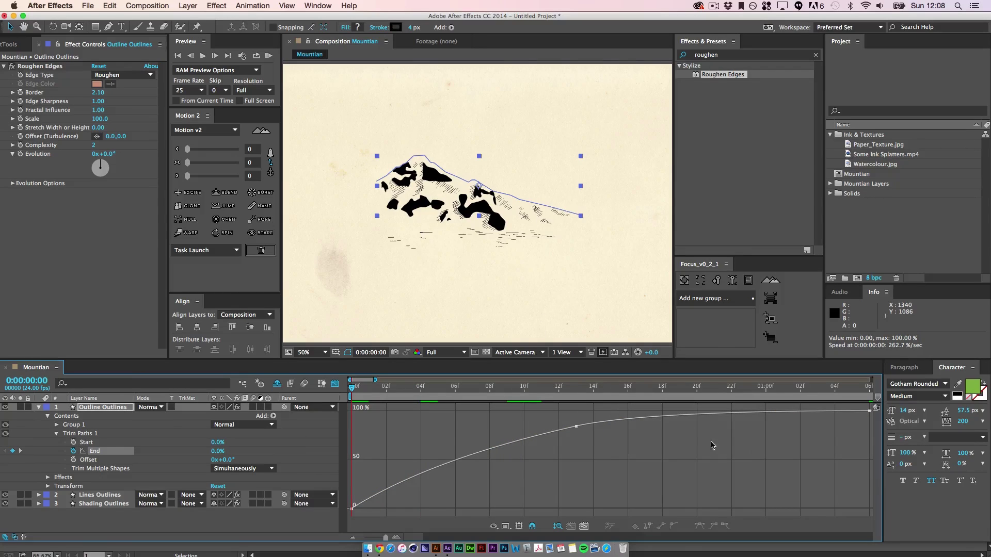
# End the work area at 0:00:01:09 and RAM preview the outline drawing on.
pyautogui.moveTo(784, 439); pyautogui.dragTo(651, 431)
pyautogui.click(789, 390)
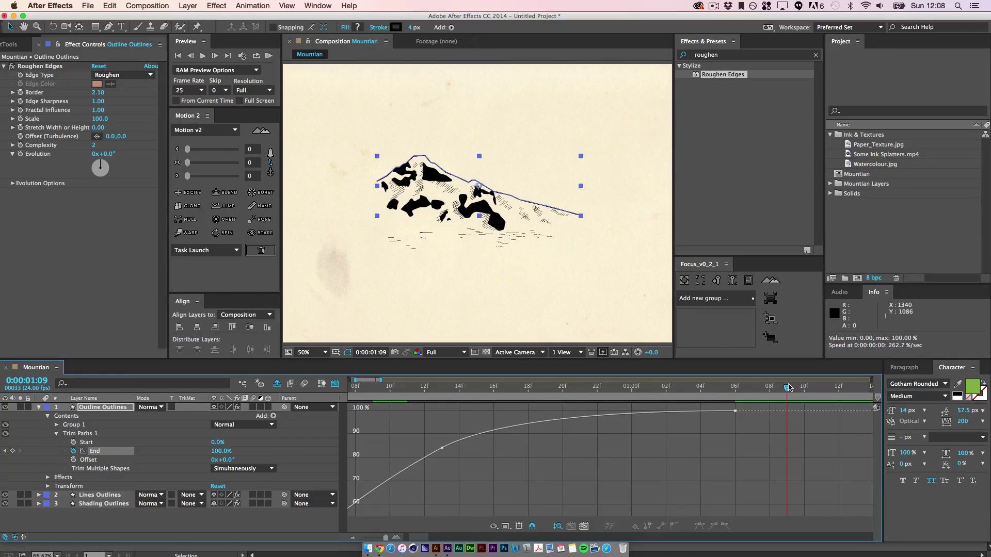
pyautogui.press('n')
pyautogui.click(268, 56)
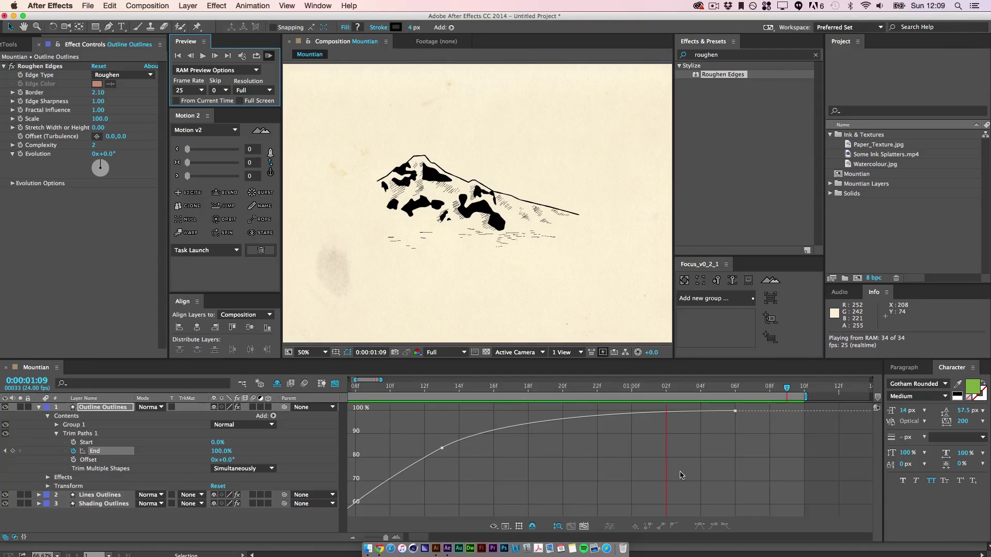
pyautogui.press('space')
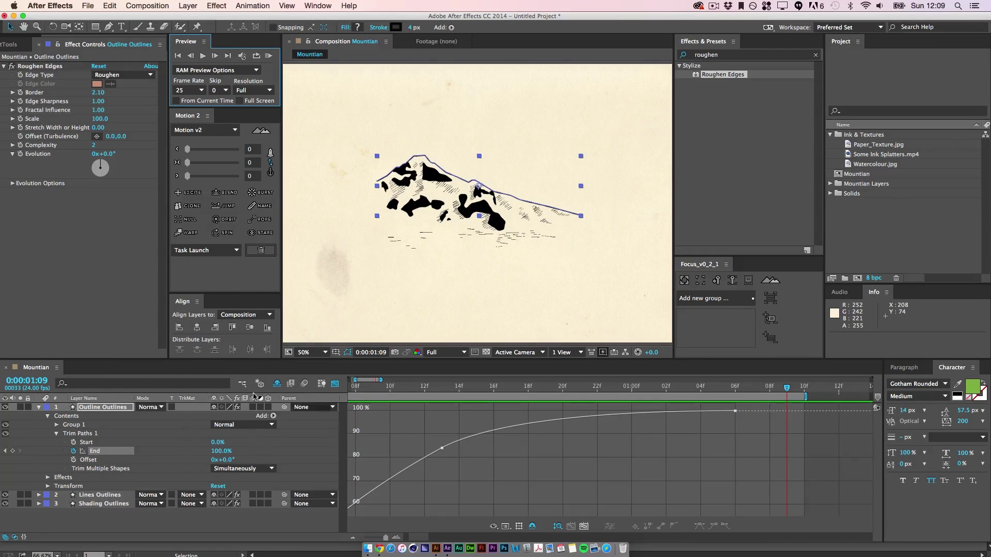
# Reveal only the keyframed End property of Outline Outlines and return the timeline from the Graph Editor to layer bars.
pyautogui.click(98, 443)
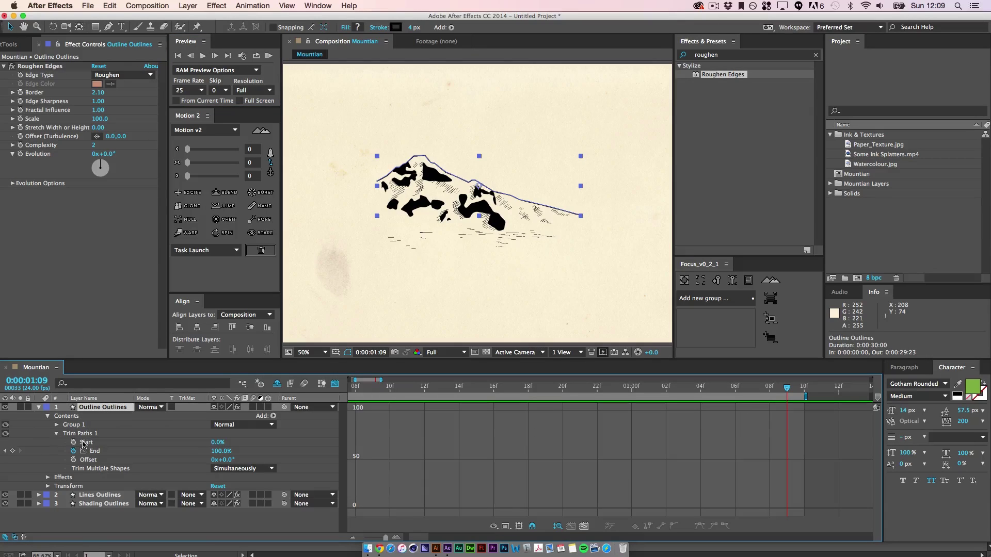
pyautogui.click(57, 434)
pyautogui.press('u')
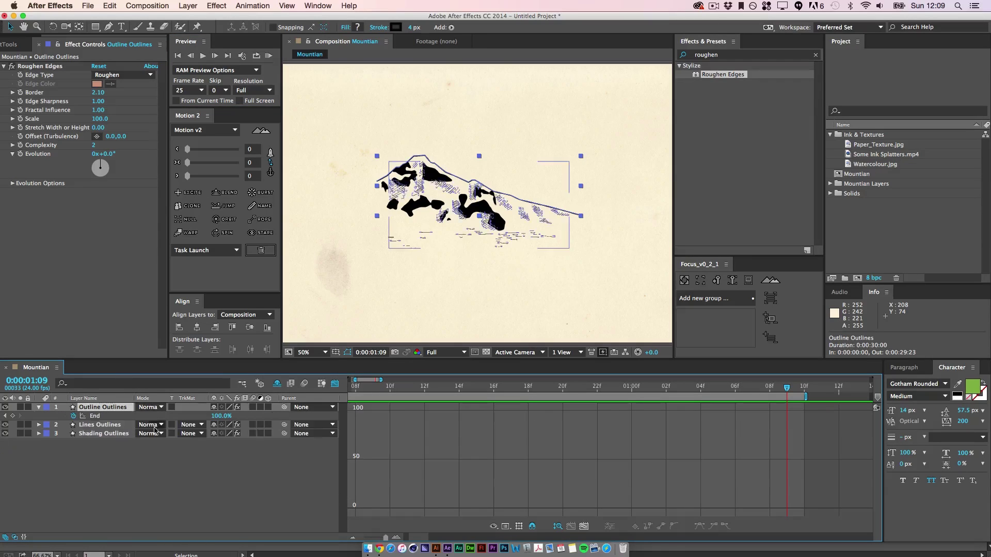
pyautogui.click(335, 384)
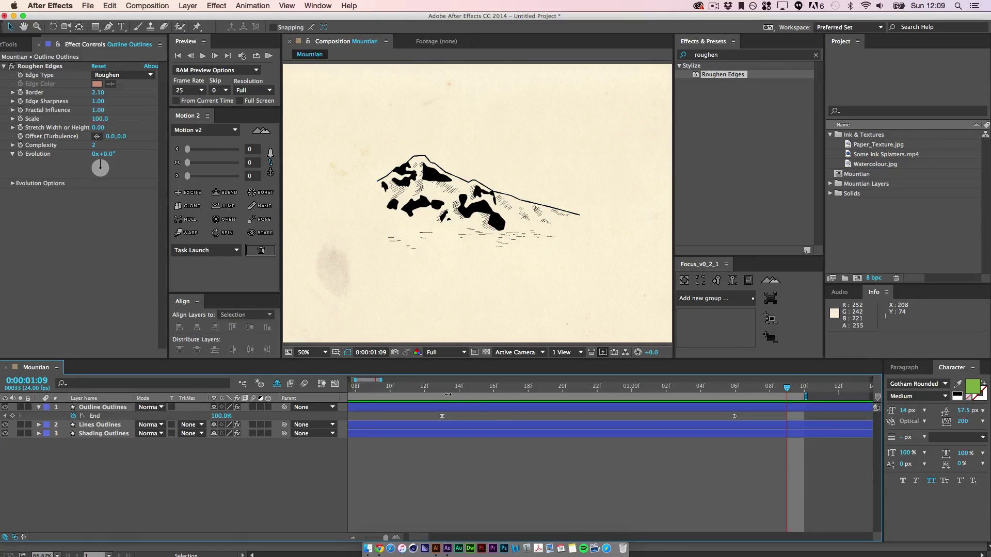
pyautogui.press('-')
pyautogui.press('-')
# Switch to the browser to examine the Water Colour Mountian V2 reference shot and return to After Effects.
pyautogui.click(105, 428)
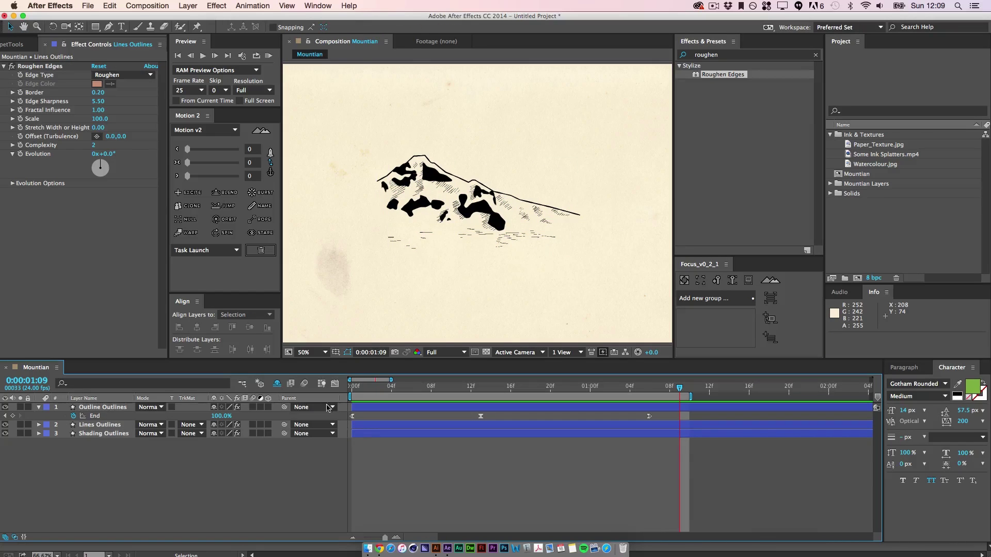
pyautogui.click(373, 538)
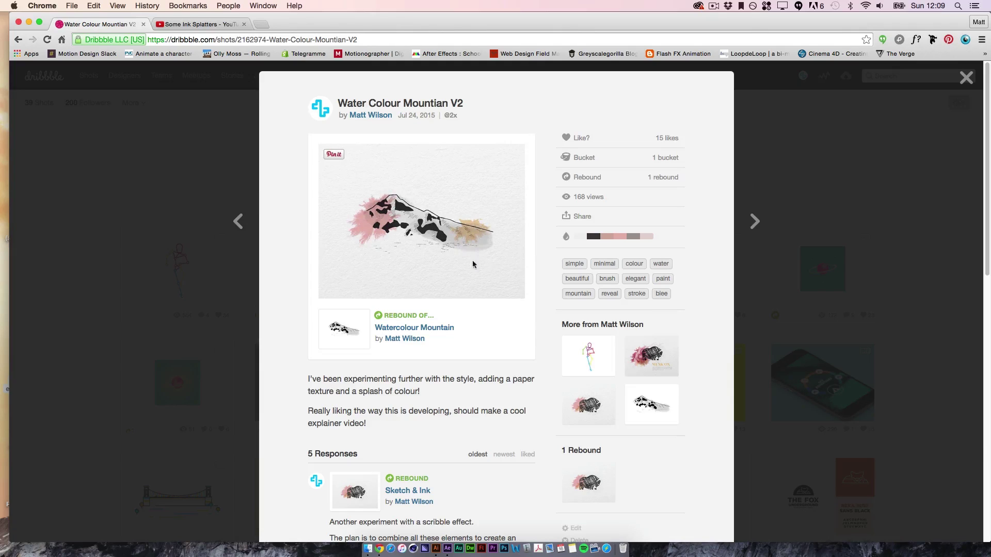
pyautogui.click(447, 548)
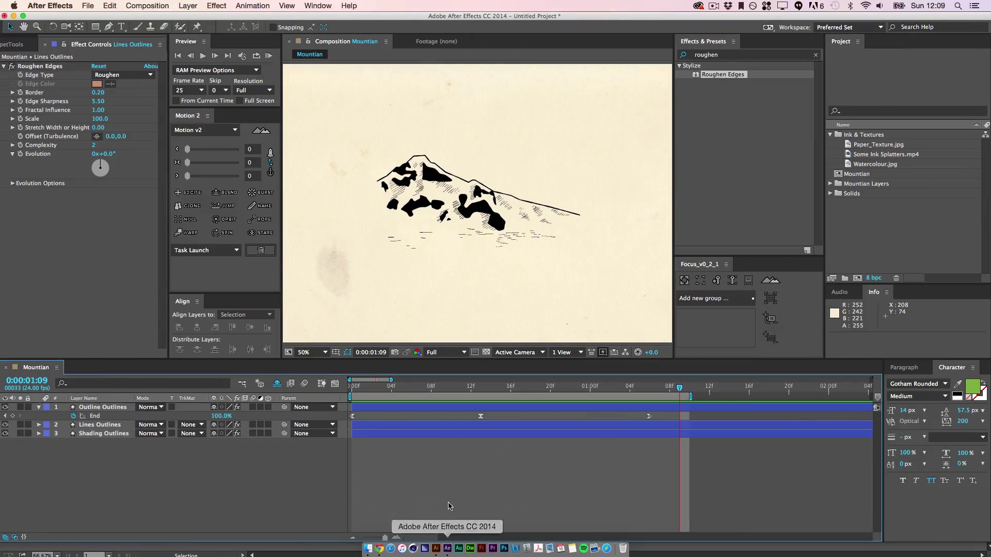
# Add a new mask to the Lines Outlines layer.
pyautogui.click(53, 425)
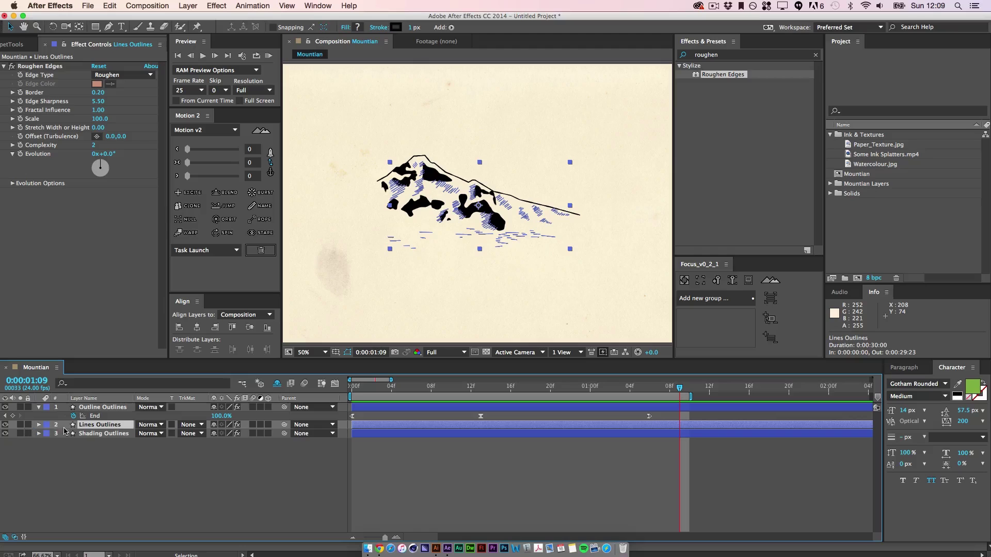
pyautogui.rightClick(93, 429)
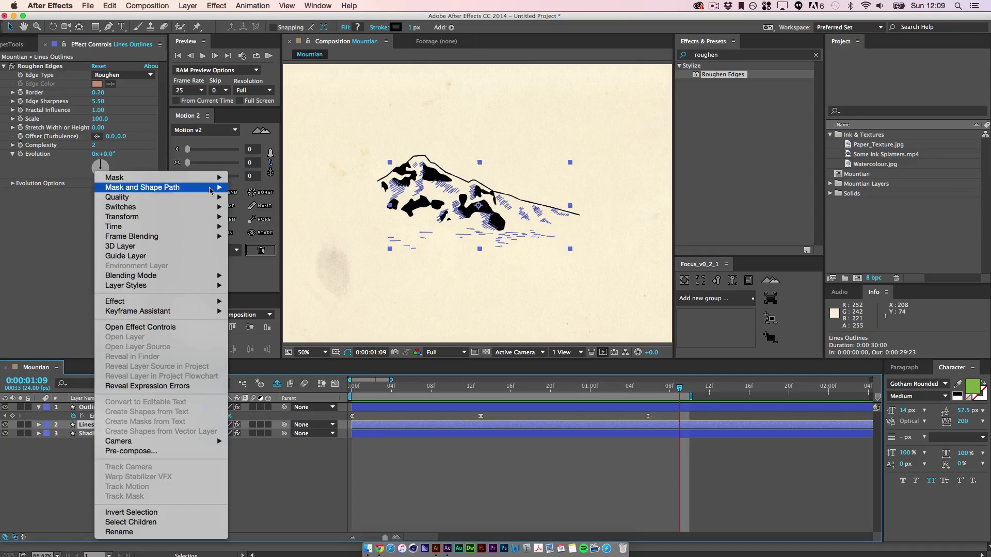
pyautogui.moveTo(211, 177)
pyautogui.click(260, 178)
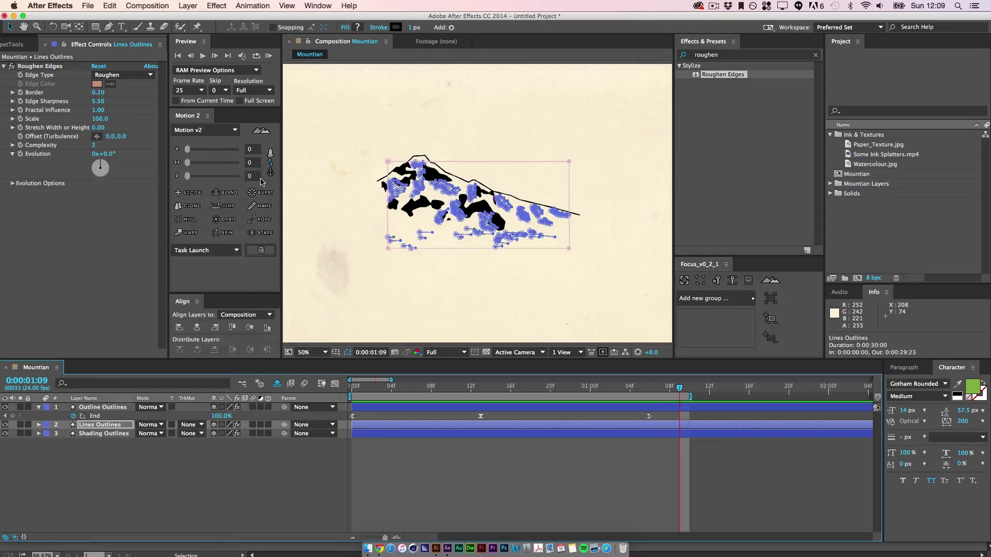
pyautogui.click(111, 456)
# Add a new mask to the Shading Outlines layer and expand its Mask 1 properties.
pyautogui.click(111, 434)
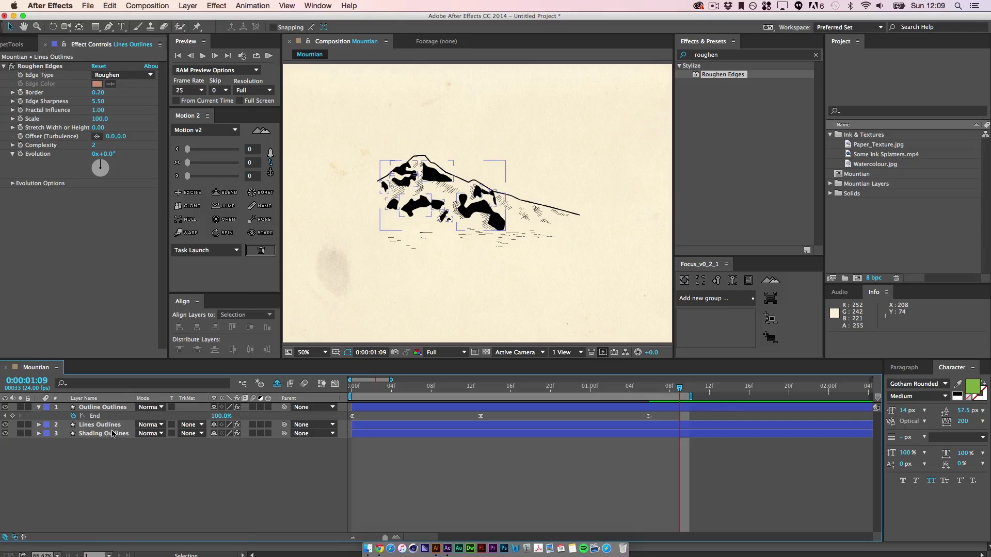
pyautogui.rightClick(112, 433)
pyautogui.moveTo(217, 178)
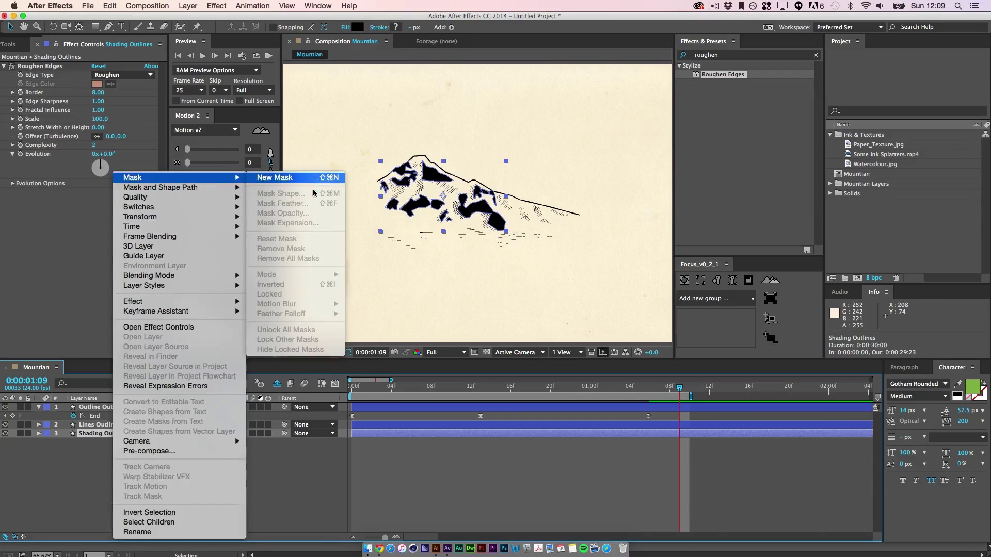
pyautogui.click(281, 177)
pyautogui.click(90, 458)
pyautogui.click(38, 434)
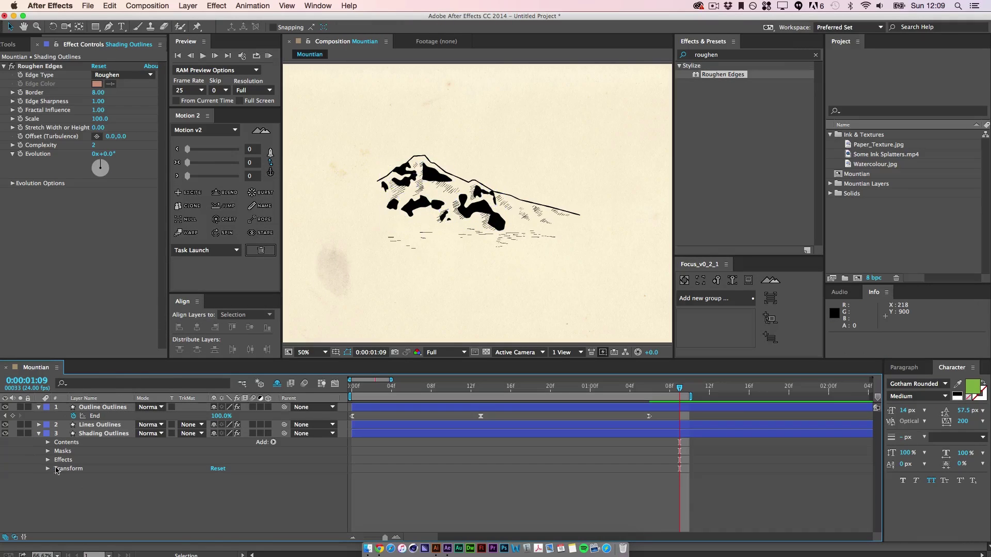
pyautogui.click(47, 451)
pyautogui.click(57, 460)
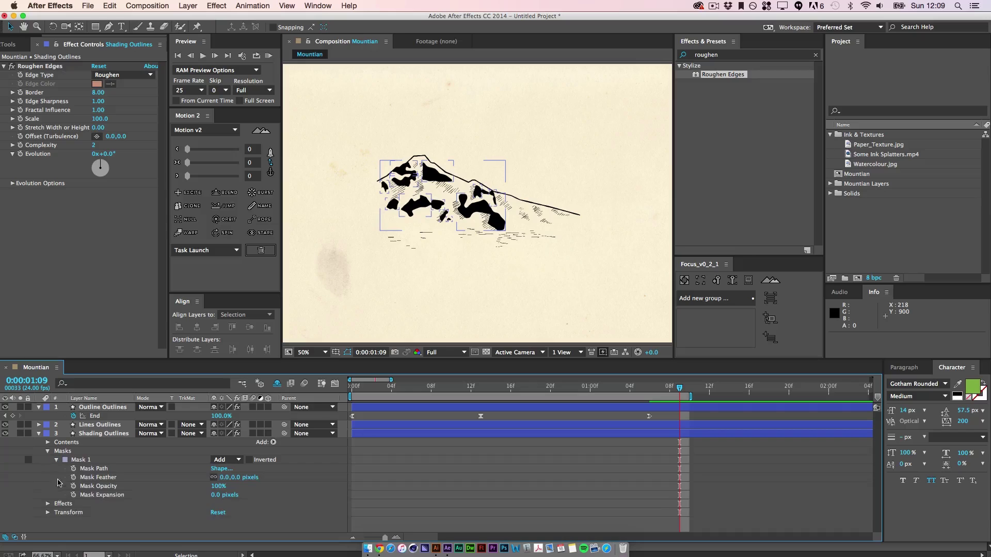
# Set the Mask Feather of the Shading Outlines mask to 150 pixels.
pyautogui.moveTo(233, 477); pyautogui.dragTo(296, 474)
pyautogui.click(275, 479)
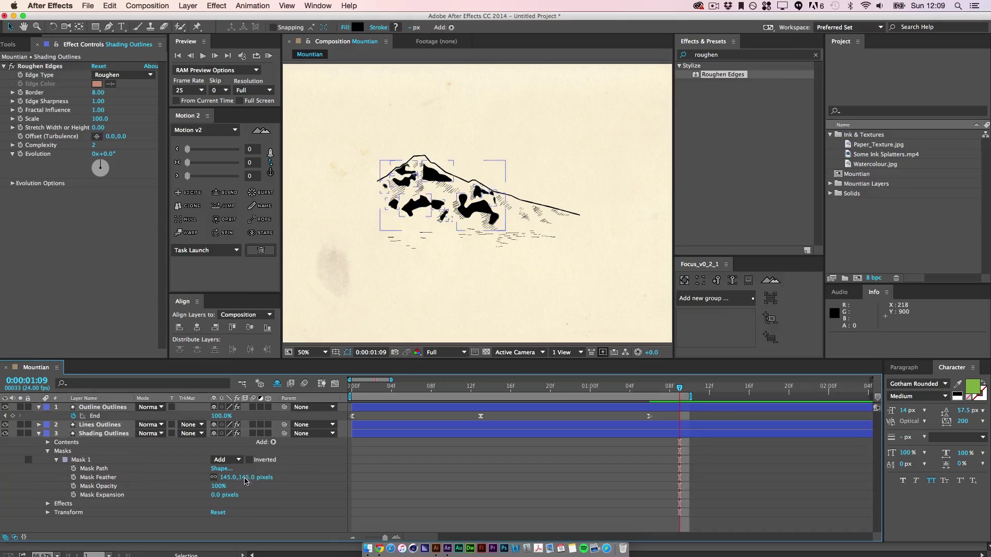
pyautogui.click(243, 479)
pyautogui.write('15')
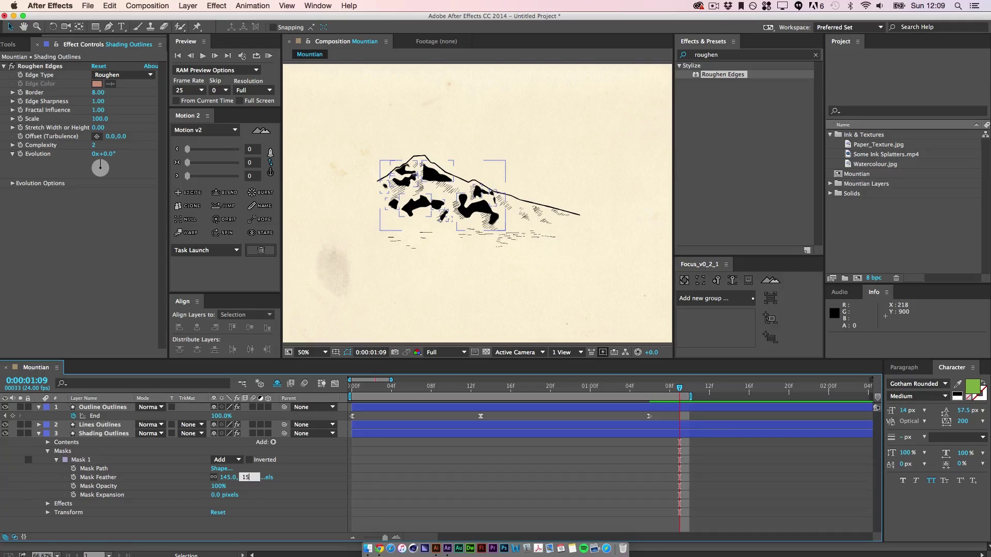
pyautogui.write('0')
pyautogui.press('Return')
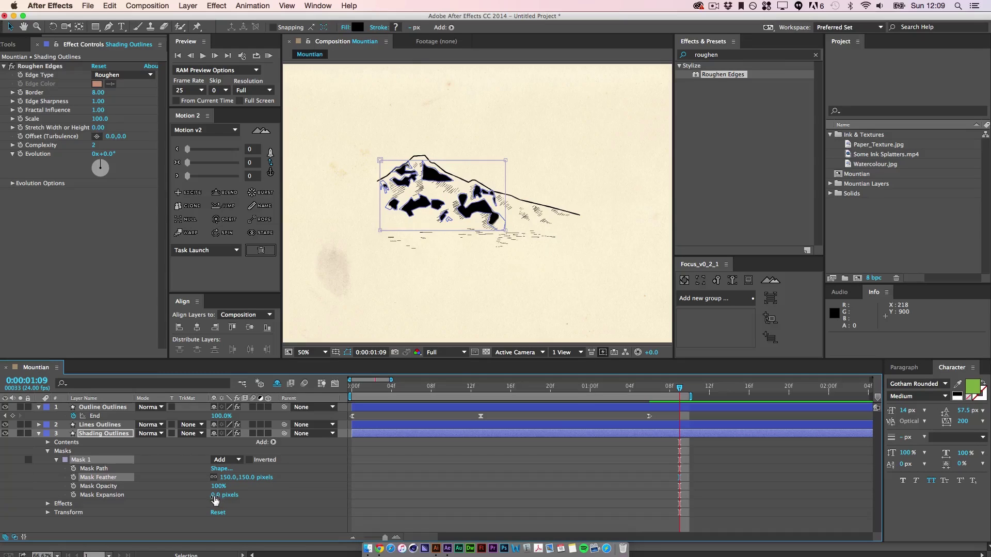
# Contract the shading mask with a Mask Expansion of -114 pixels so the black shading is hidden.
pyautogui.moveTo(215, 499); pyautogui.dragTo(155, 504)
pyautogui.press('.')
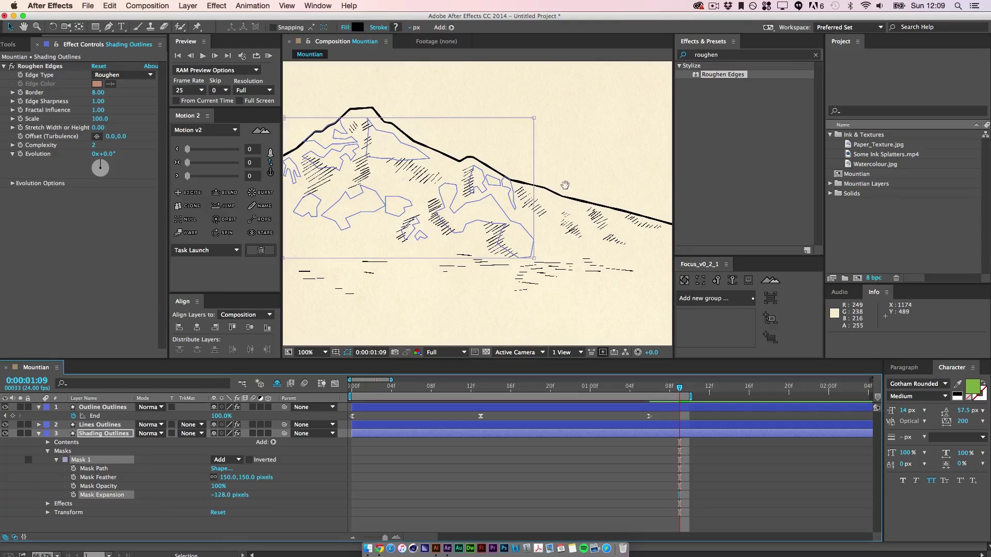
pyautogui.moveTo(565, 185); pyautogui.dragTo(632, 180)
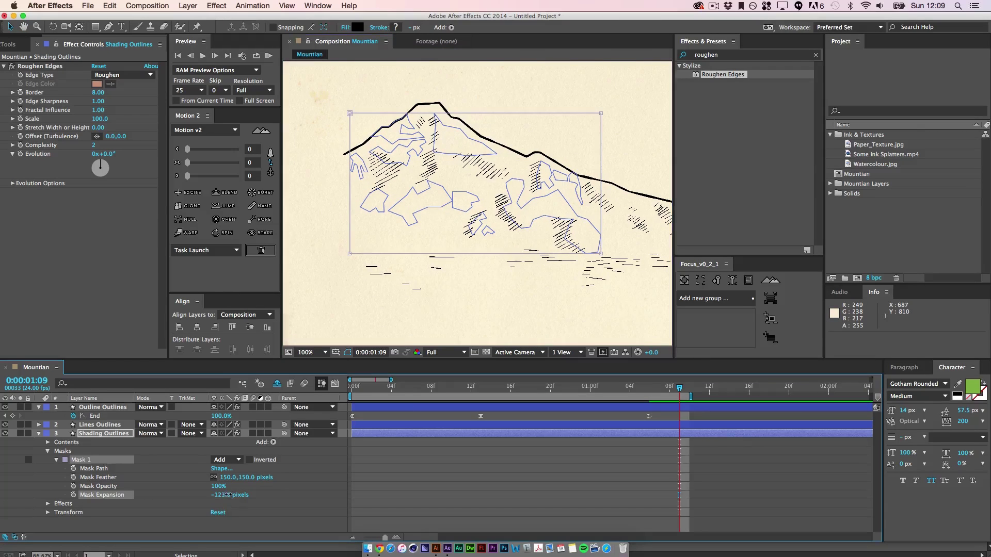
pyautogui.moveTo(238, 495)
pyautogui.mouseDown()
pyautogui.moveTo(306, 500)
pyautogui.moveTo(229, 497)
pyautogui.mouseUp()
# Keyframe the shading mask's Mask Expansion and move that keyframe to 0:00:00:06.
pyautogui.click(73, 496)
pyautogui.moveTo(679, 391); pyautogui.dragTo(411, 387)
pyautogui.press(',')
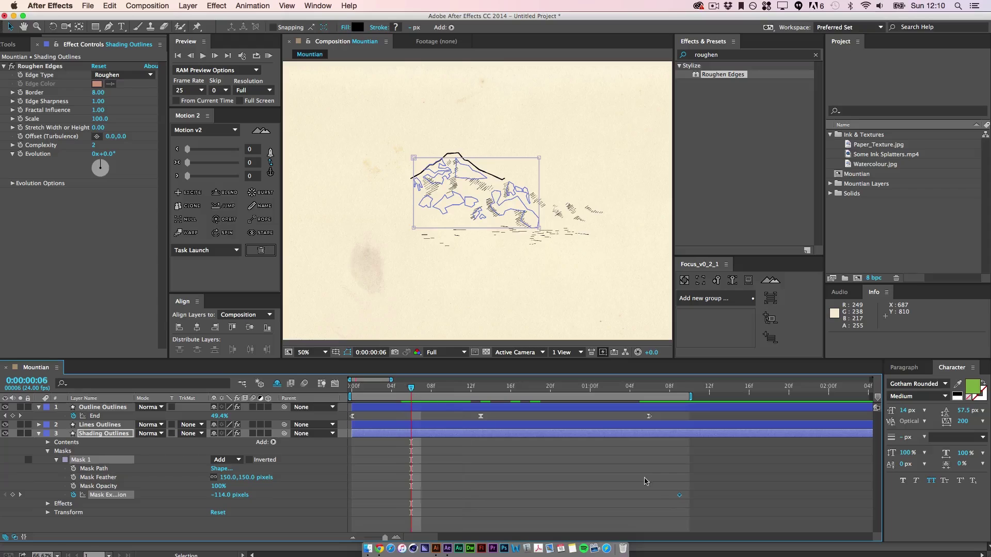
pyautogui.moveTo(679, 496); pyautogui.dragTo(620, 496)
pyautogui.click(465, 481)
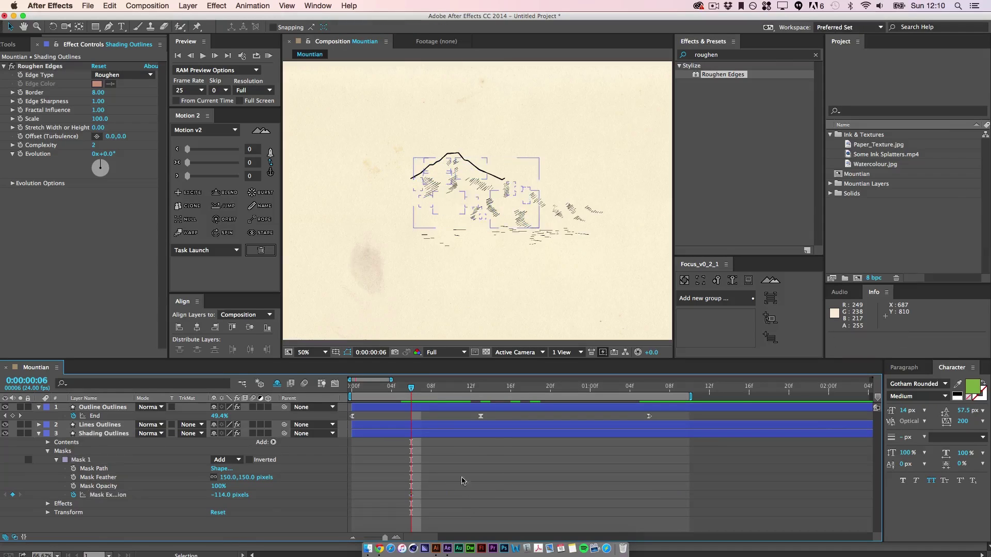
# Add a Mask Expansion keyframe of 85 pixels at 0:00:01:16 to reveal the shading.
pyautogui.moveTo(416, 391); pyautogui.dragTo(471, 391)
pyautogui.press('space')
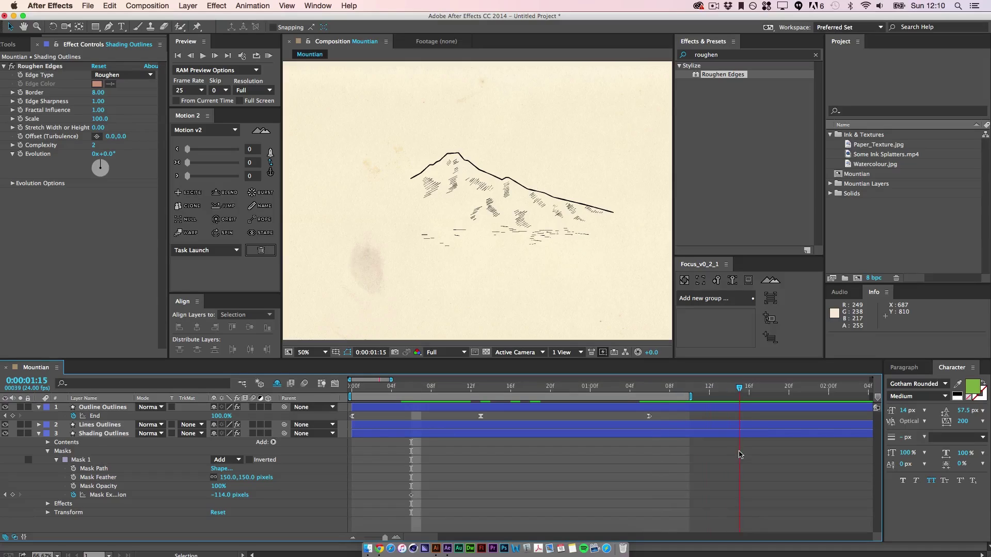
pyautogui.moveTo(747, 451); pyautogui.dragTo(746, 451)
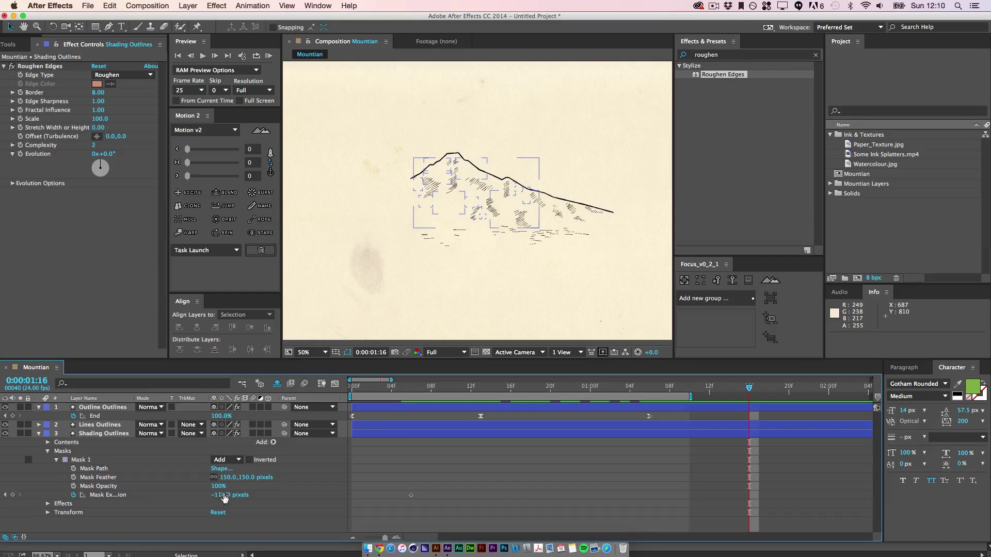
pyautogui.moveTo(224, 496); pyautogui.dragTo(335, 500)
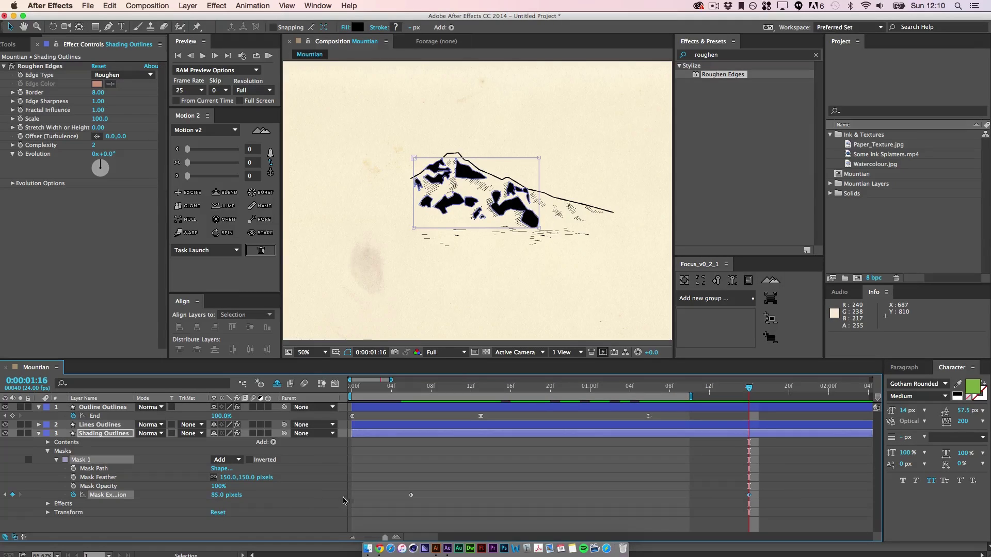
pyautogui.click(630, 489)
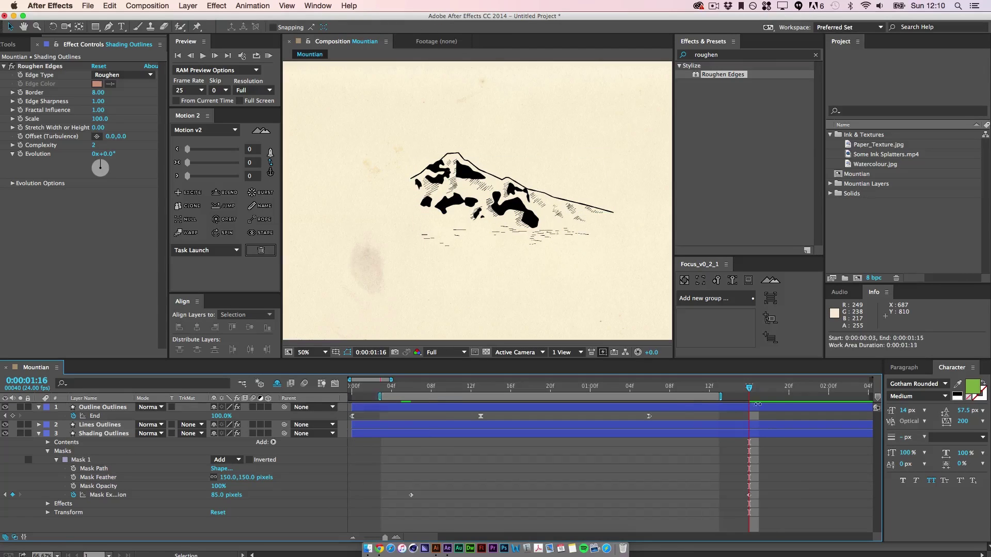
# Set the work area to run from 0:00:00:00 to 0:00:01:18 and RAM preview the shading reveal.
pyautogui.moveTo(361, 396); pyautogui.dragTo(304, 397)
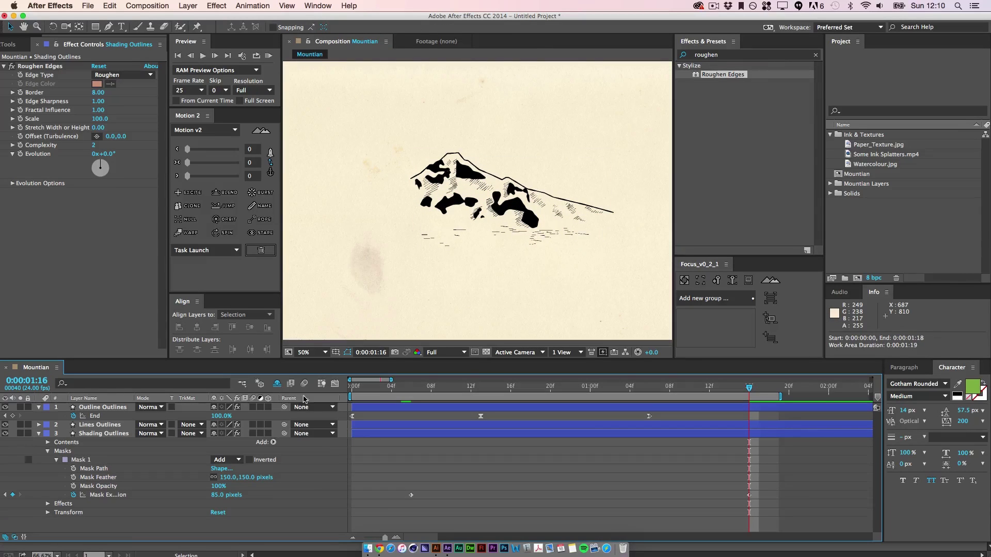
pyautogui.click(268, 56)
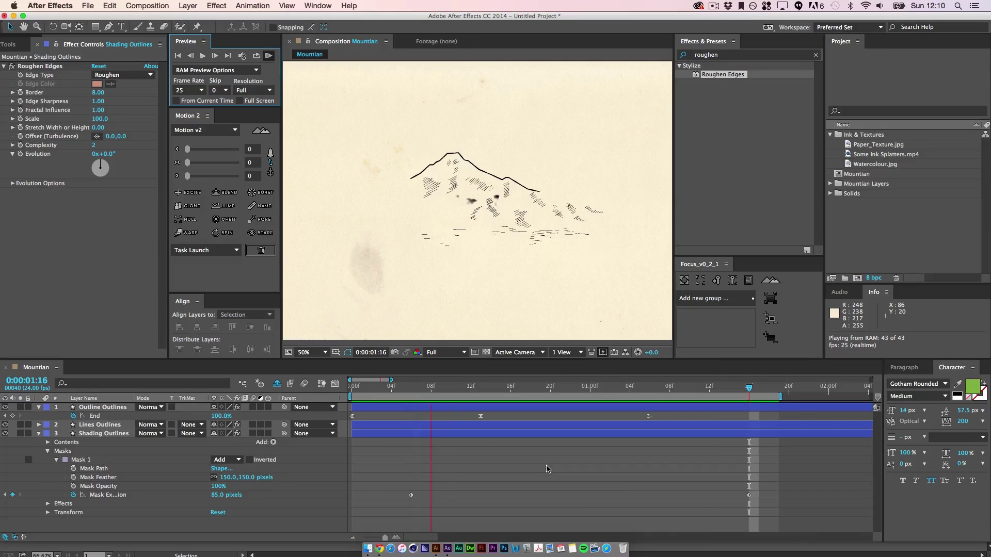
pyautogui.press('space')
# Apply Easy Ease to both Mask Expansion keyframes and show their value curve in the Graph Editor.
pyautogui.click(651, 490)
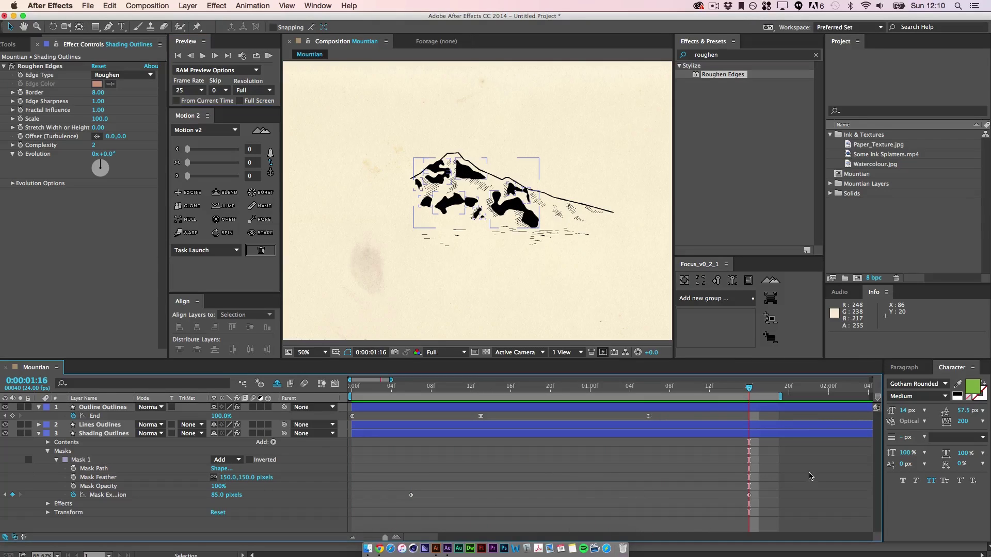
pyautogui.moveTo(807, 471)
pyautogui.mouseDown()
pyautogui.moveTo(432, 489)
pyautogui.moveTo(359, 517)
pyautogui.mouseUp()
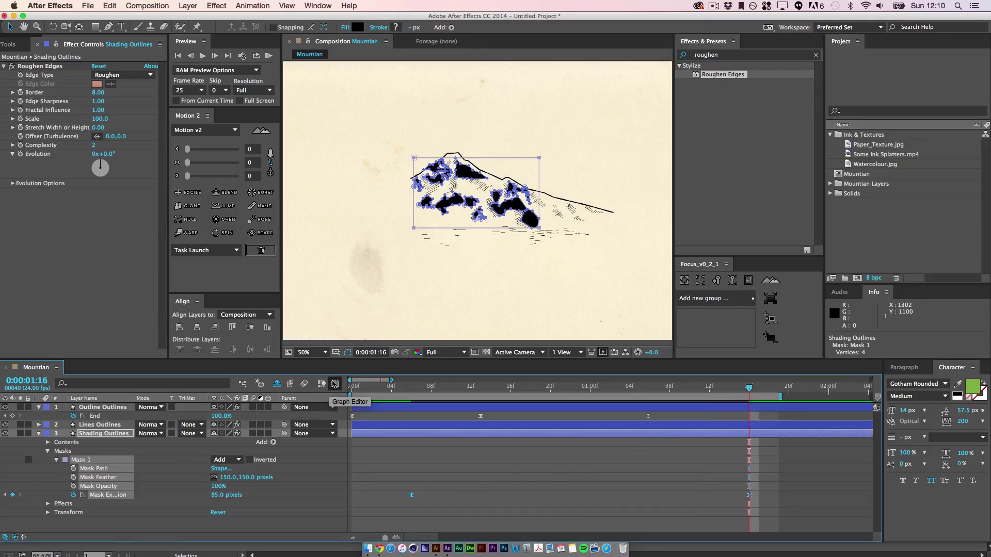
pyautogui.click(335, 384)
pyautogui.click(492, 497)
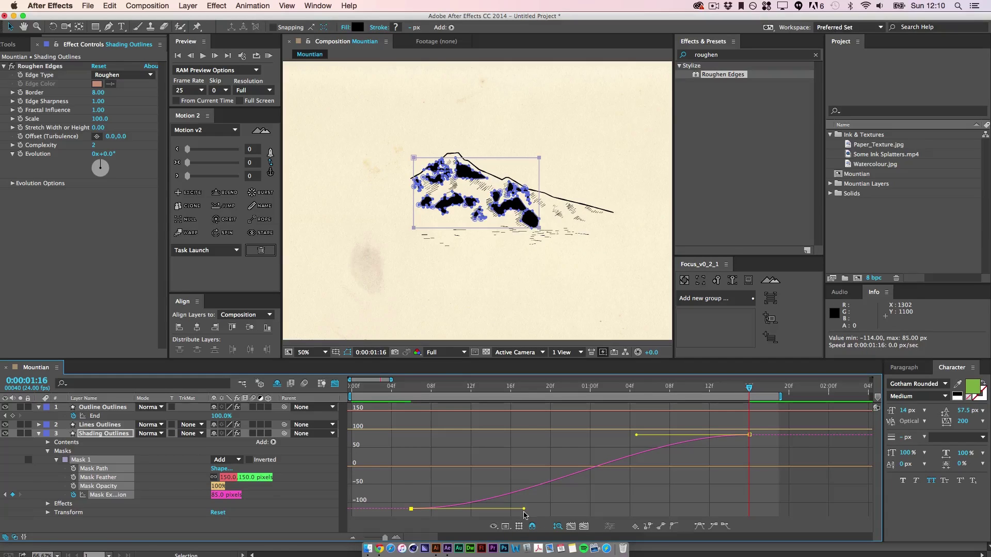
# Lengthen the easing handles of both Mask Expansion keyframes on the value curve, then collapse Shading Outlines and close the Graph Editor.
pyautogui.moveTo(535, 509); pyautogui.dragTo(567, 508)
pyautogui.moveTo(635, 437); pyautogui.dragTo(566, 437)
pyautogui.click(559, 451)
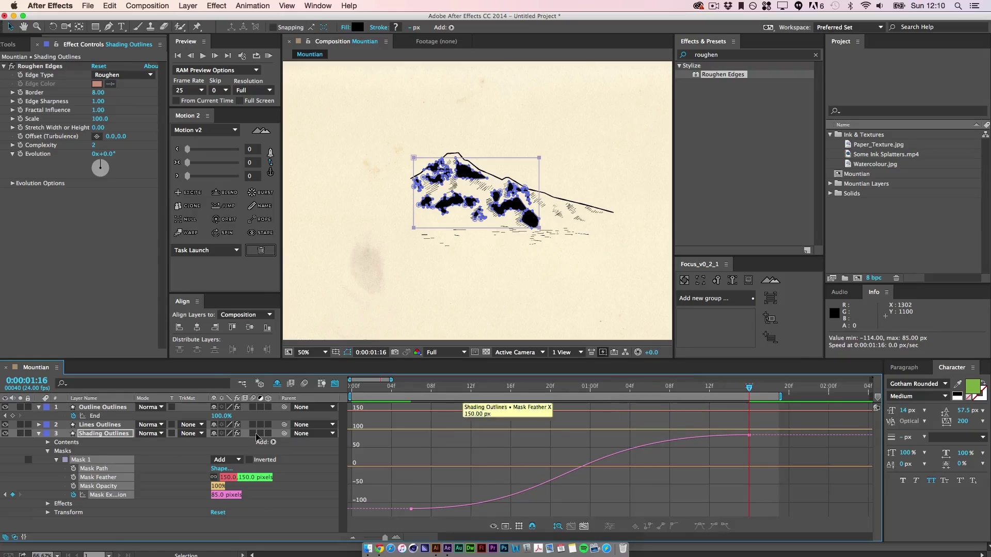
pyautogui.click(38, 433)
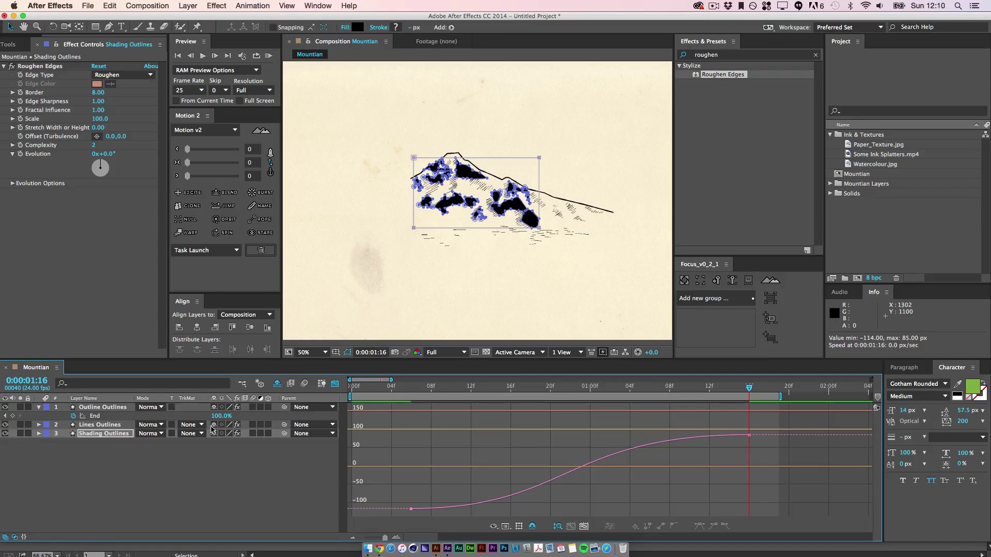
pyautogui.click(335, 383)
# Try adding a Trim Paths operator to the Lines Outlines layer.
pyautogui.click(92, 428)
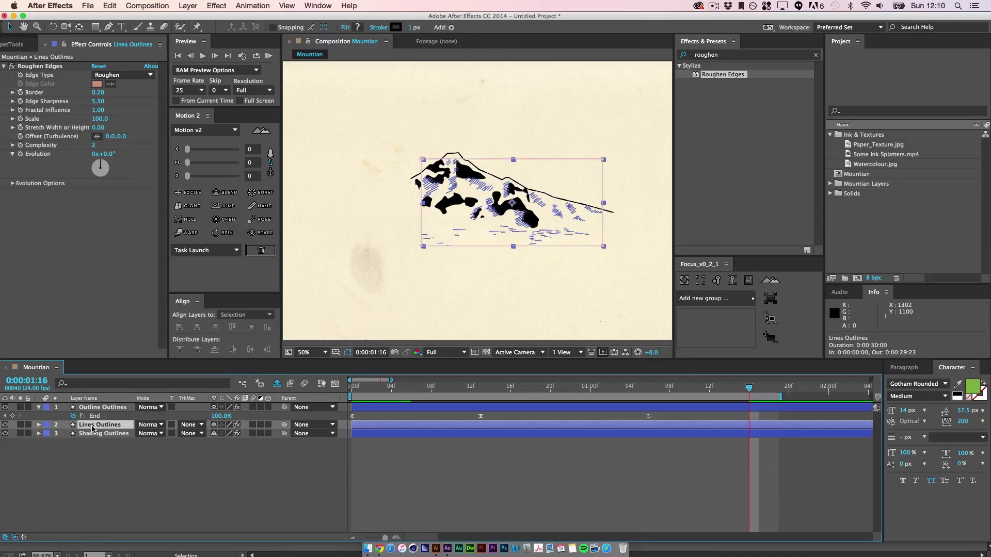
pyautogui.click(200, 482)
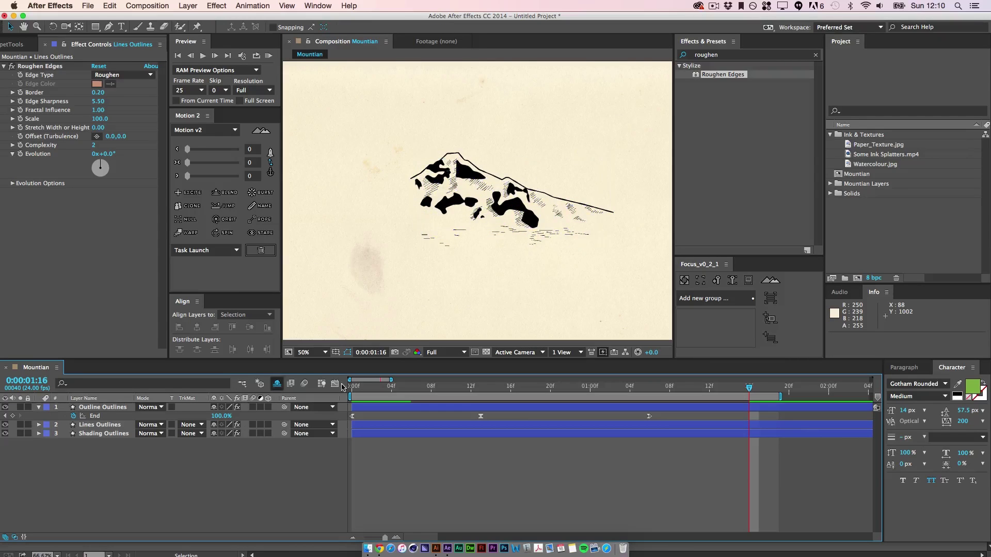
pyautogui.moveTo(459, 388); pyautogui.dragTo(429, 394)
pyautogui.click(101, 425)
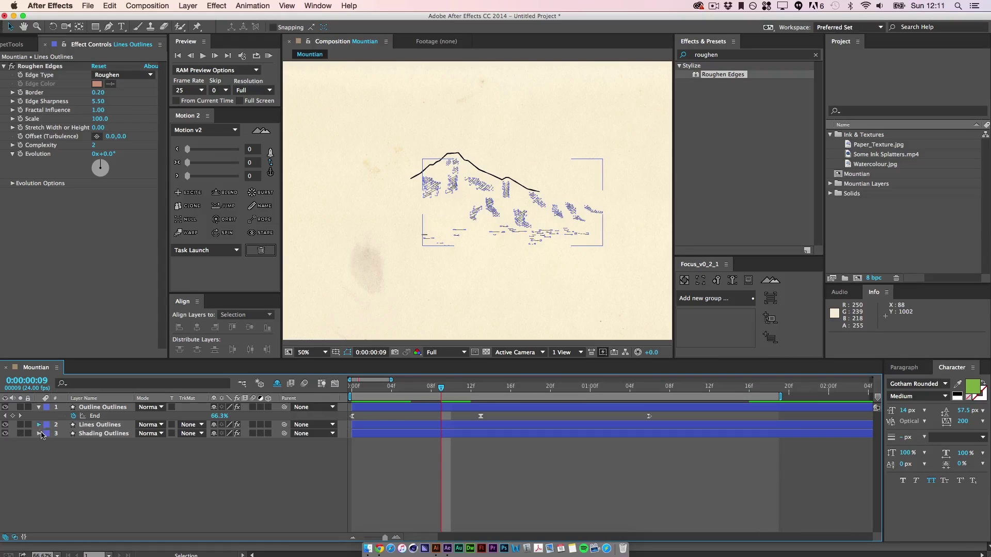
pyautogui.click(39, 424)
pyautogui.click(273, 434)
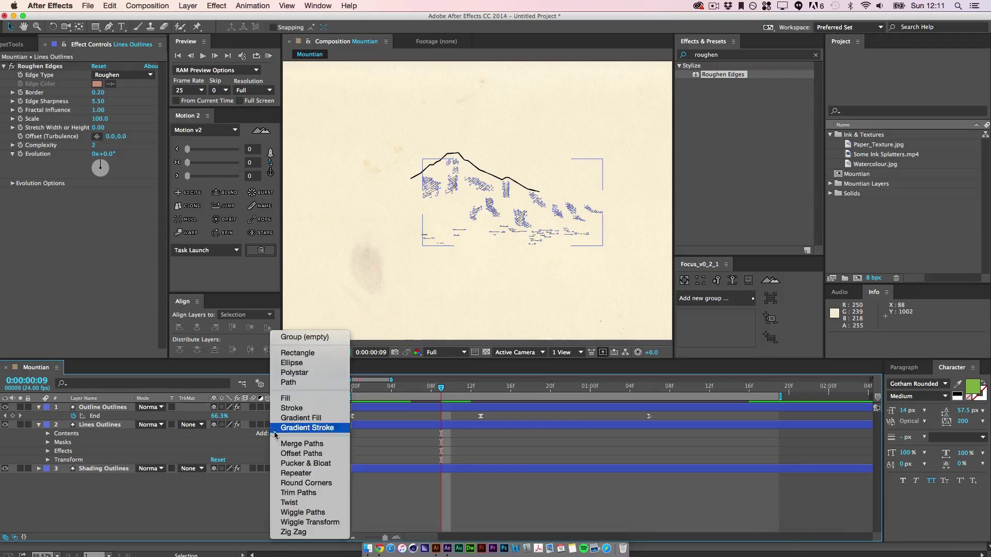
pyautogui.click(300, 494)
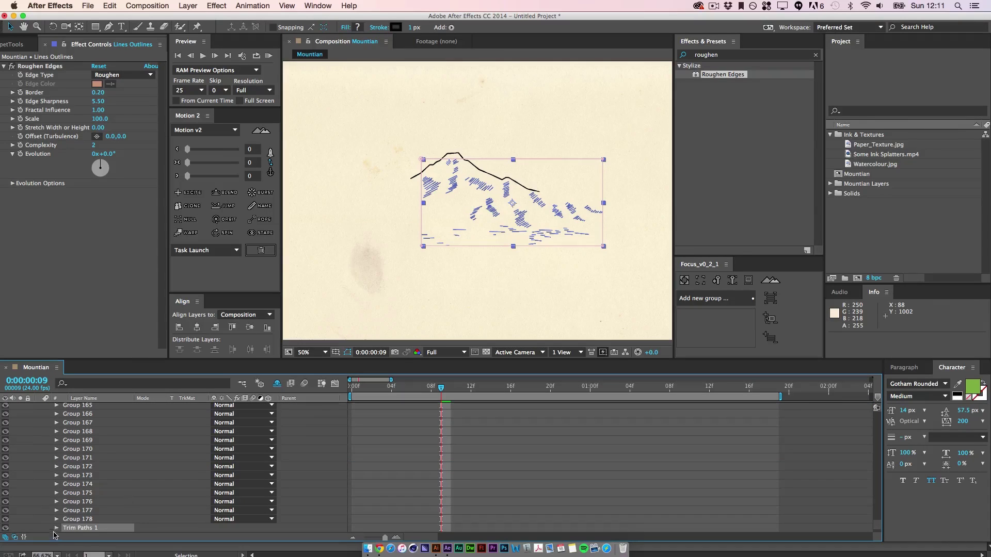
# Set Trim Multiple Shapes to Individually in the Trim Paths operator of Lines Outlines.
pyautogui.click(56, 528)
pyautogui.scroll(15, 91, 454)
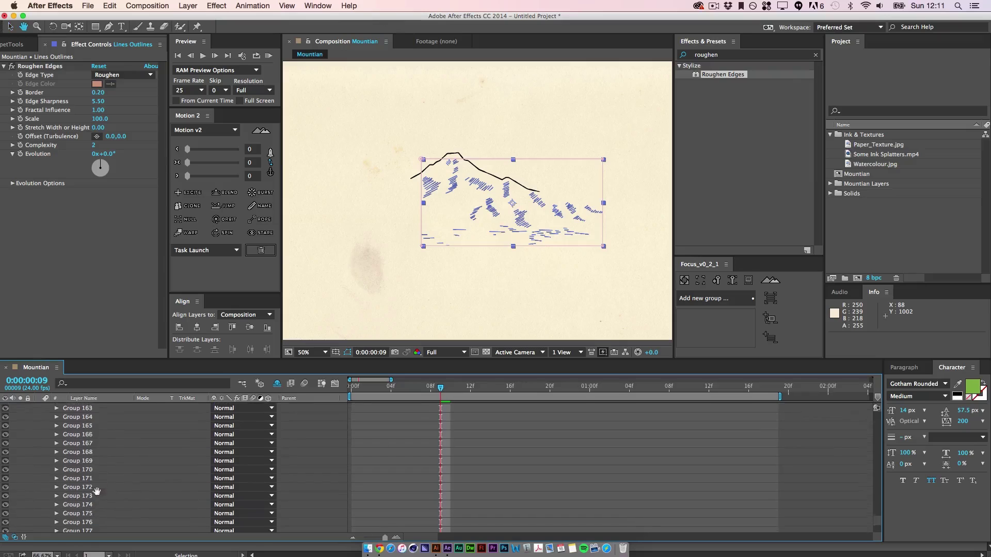
pyautogui.scroll(-15, 93, 454)
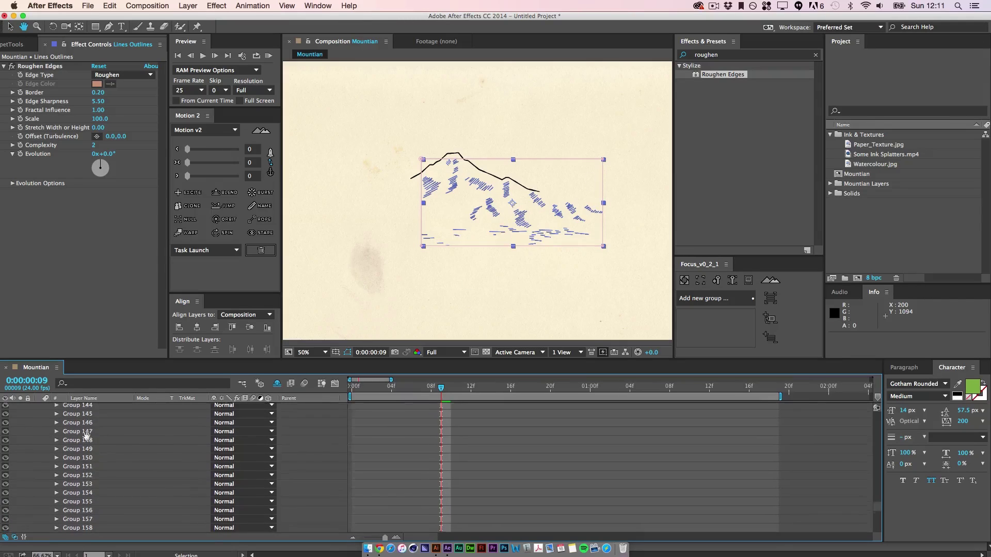
pyautogui.click(101, 454)
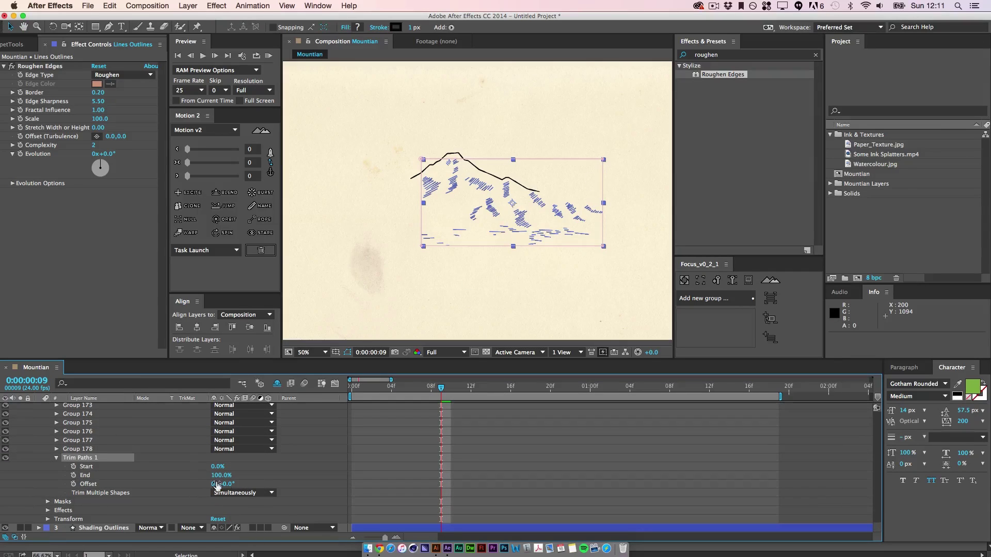
pyautogui.click(227, 493)
pyautogui.click(251, 514)
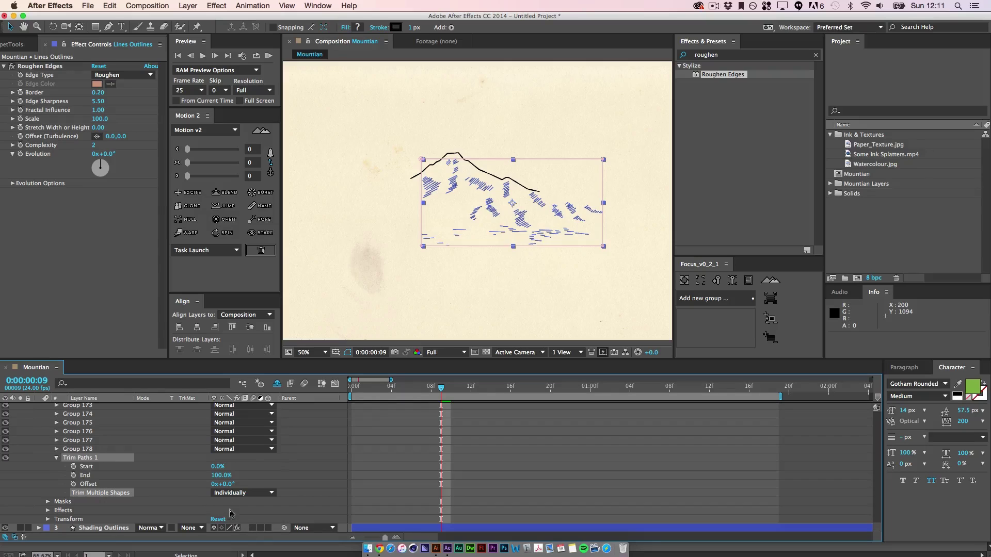
# Keyframe the Trim Paths End value from 0% at 0:00:00:00 to 100% at 0:00:01:18.
pyautogui.moveTo(441, 387); pyautogui.dragTo(318, 435)
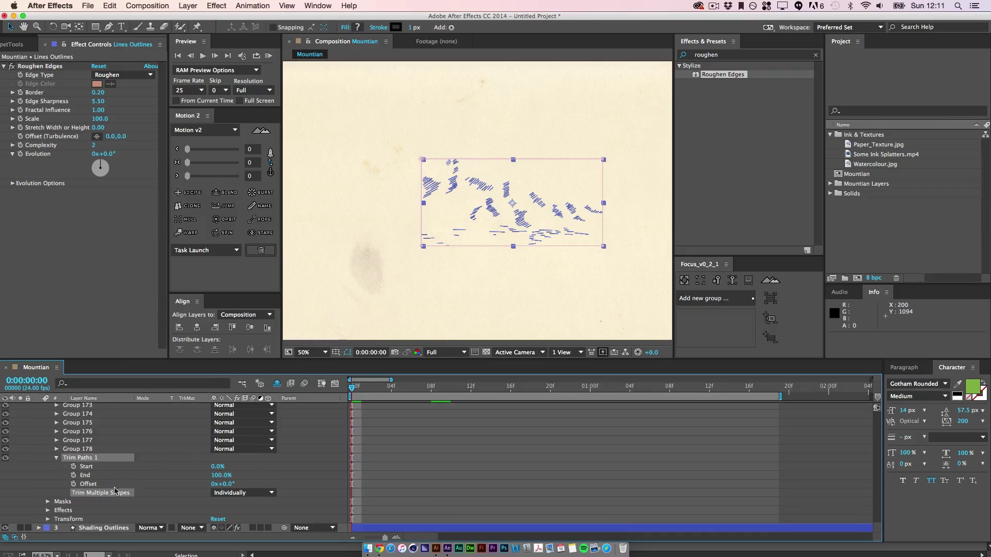
pyautogui.click(74, 475)
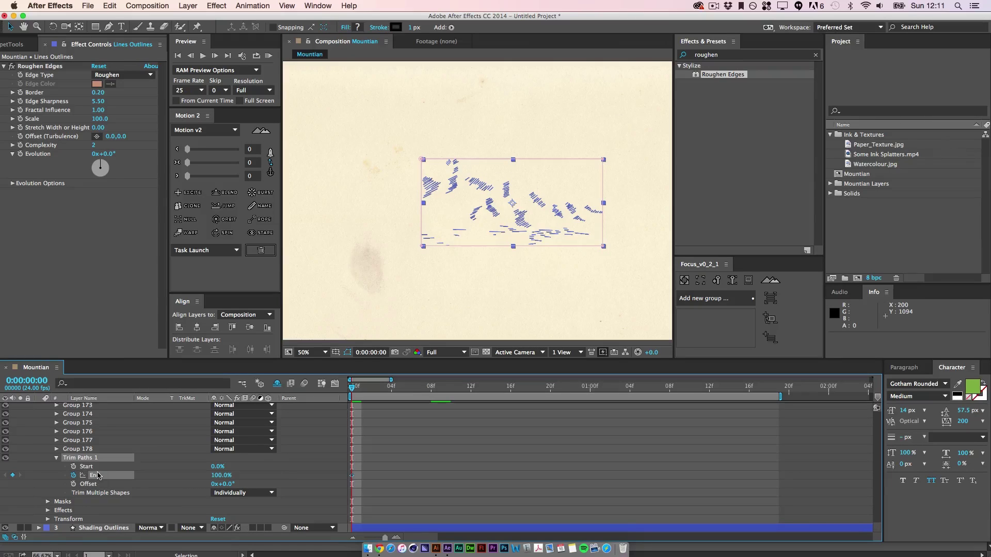
pyautogui.click(217, 477)
pyautogui.press('Return')
pyautogui.press('space')
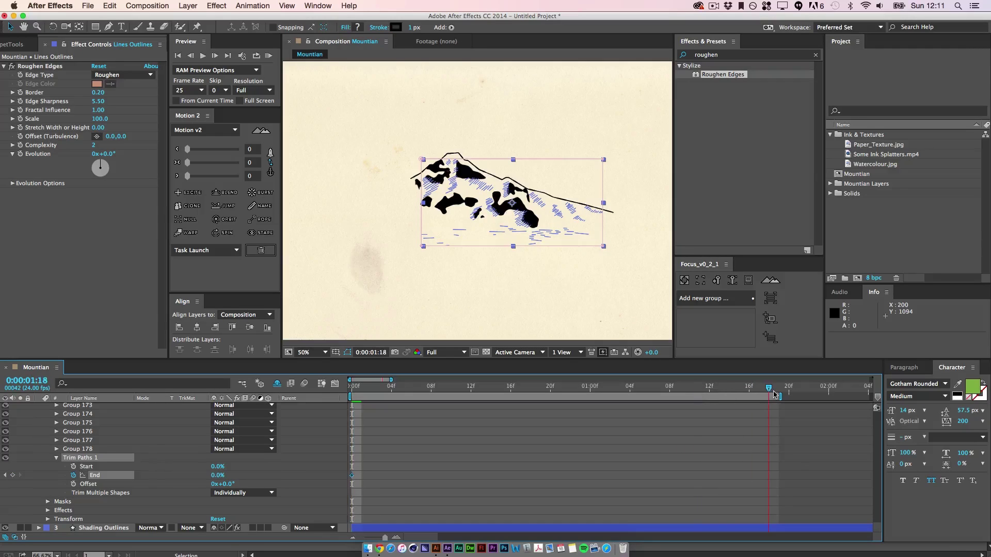
pyautogui.click(218, 475)
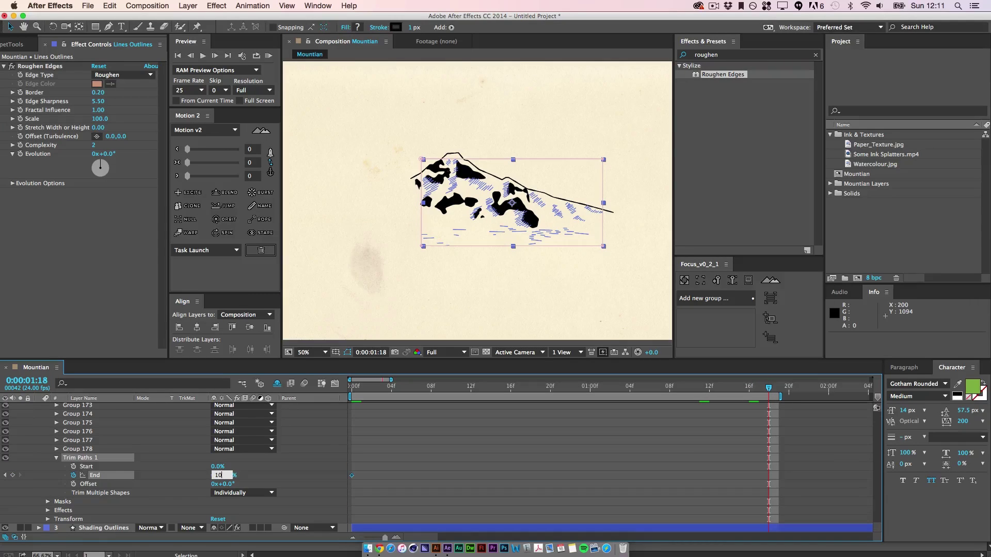
pyautogui.write('100')
pyautogui.press('Return')
# RAM preview the individually trimmed lines and look through the shape groups of Lines Outlines.
pyautogui.press('KP_0')
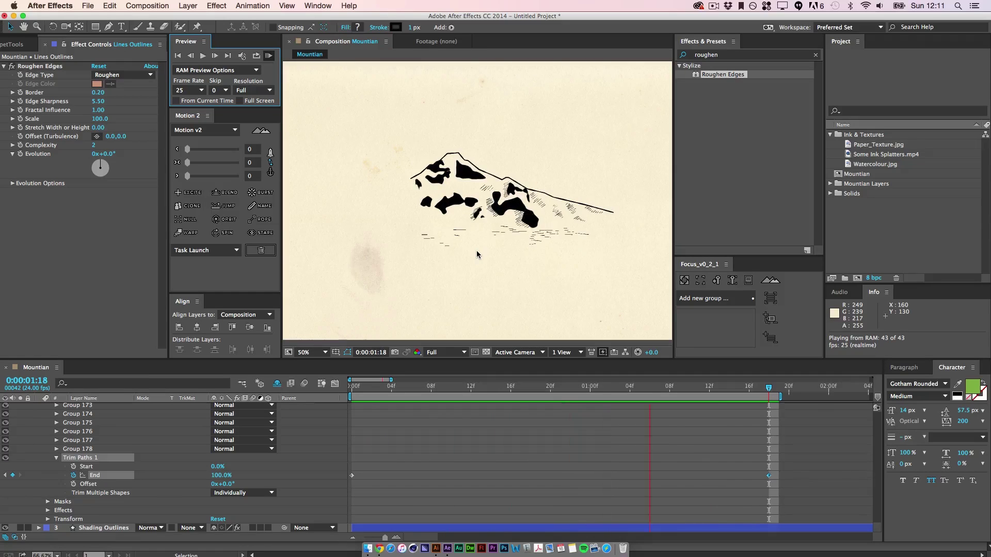
pyautogui.press('space')
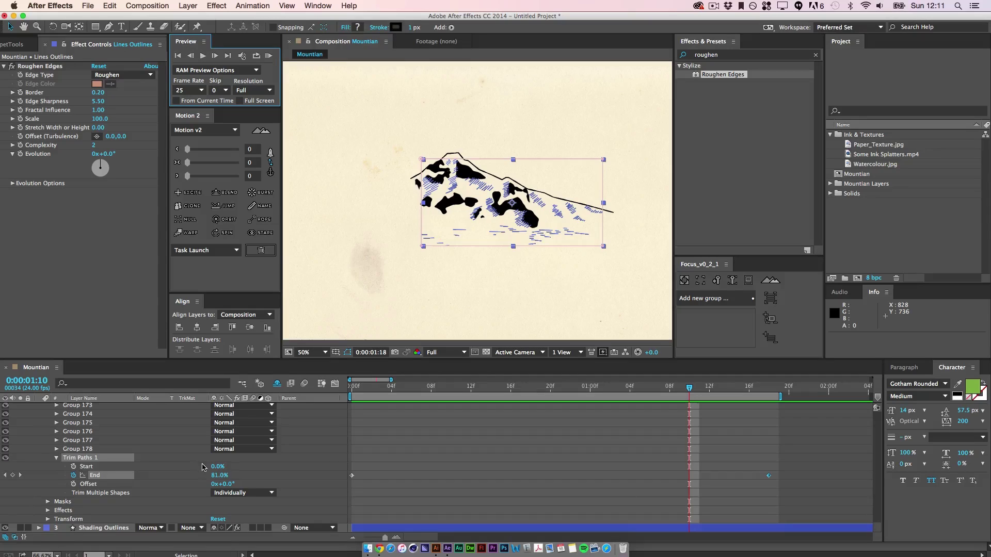
pyautogui.scroll(2, 197, 490)
pyautogui.scroll(15, 197, 490)
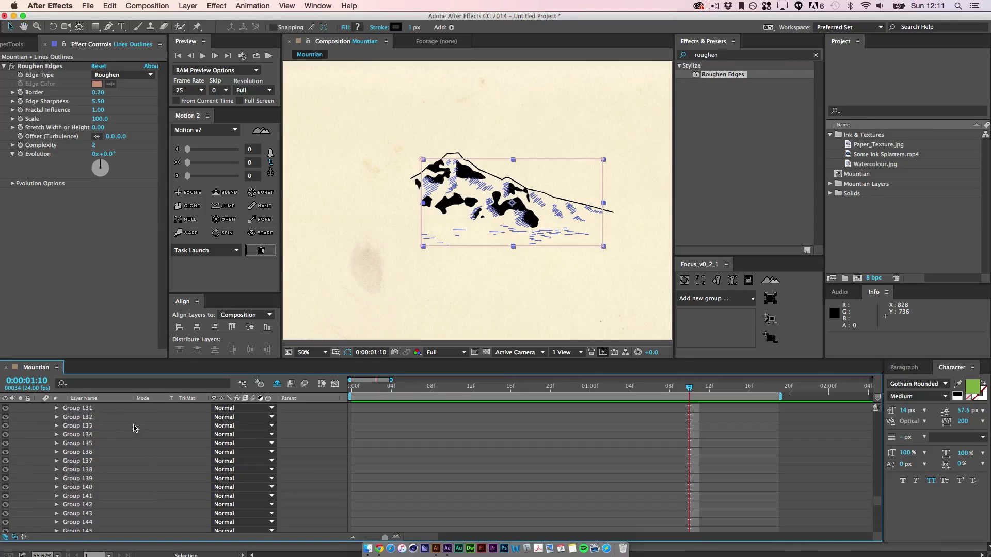
pyautogui.scroll(-15, 90, 441)
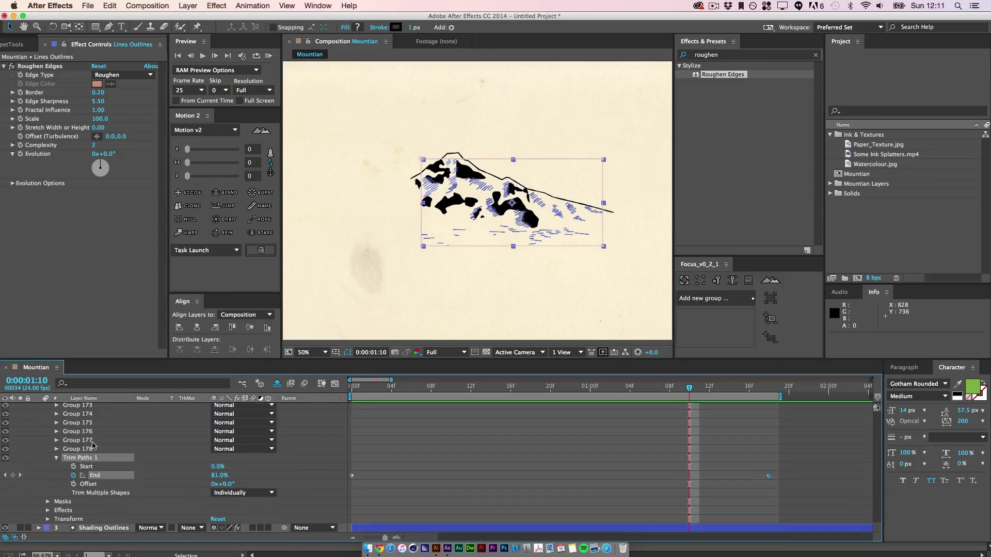
# Delete the End keyframe and the Trim Paths operator from Lines Outlines, then collapse the layer's properties.
pyautogui.press('Delete')
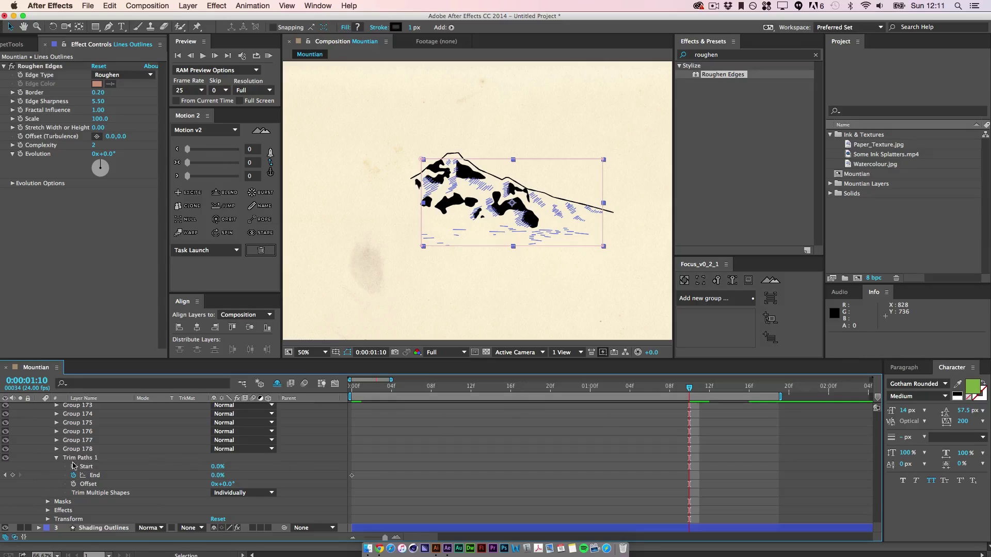
pyautogui.click(76, 459)
pyautogui.press('Delete')
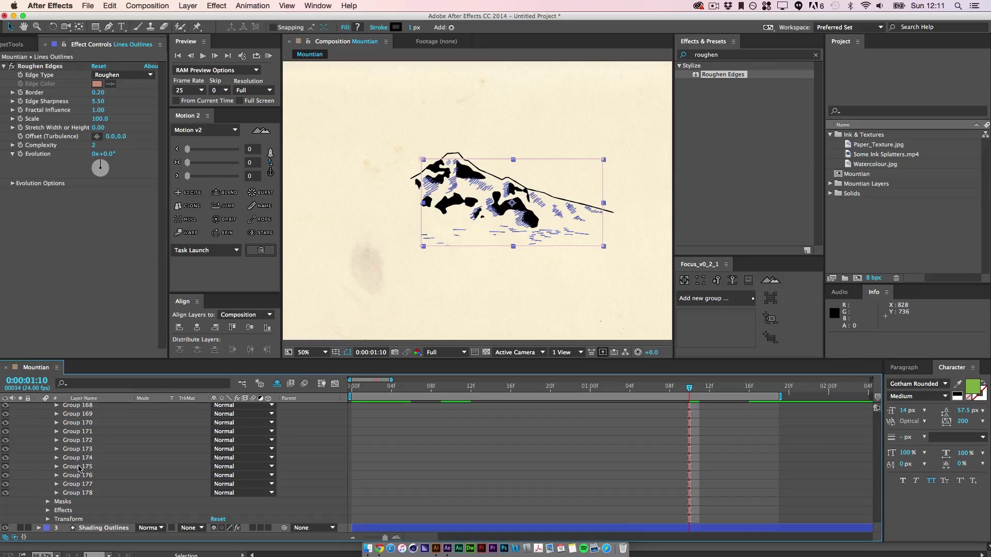
pyautogui.press('u')
pyautogui.click(119, 461)
# Expand the Mask 1 properties of Lines Outlines, reveal the Shading Outlines keyframes, and set the current time to 0:00:00:06.
pyautogui.click(87, 425)
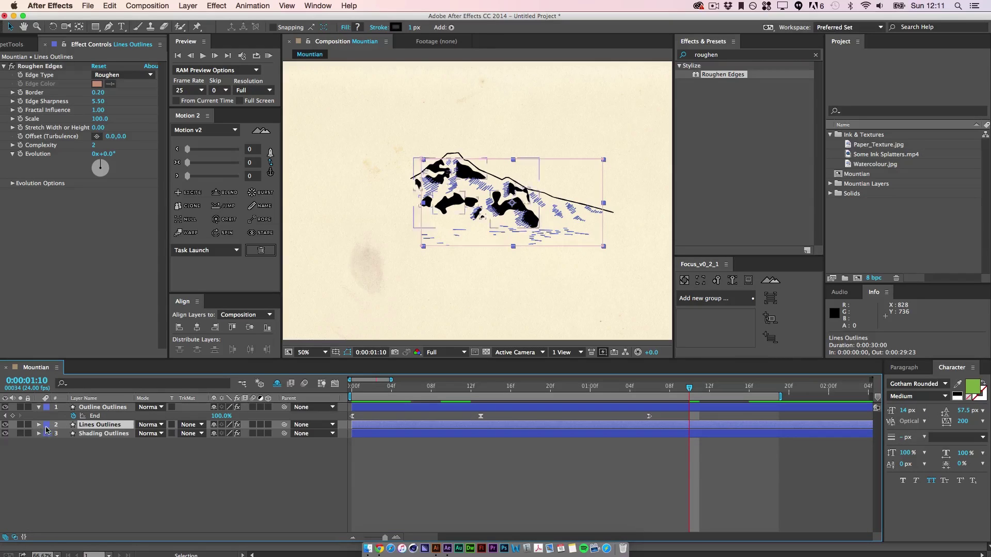
pyautogui.click(38, 426)
pyautogui.click(48, 443)
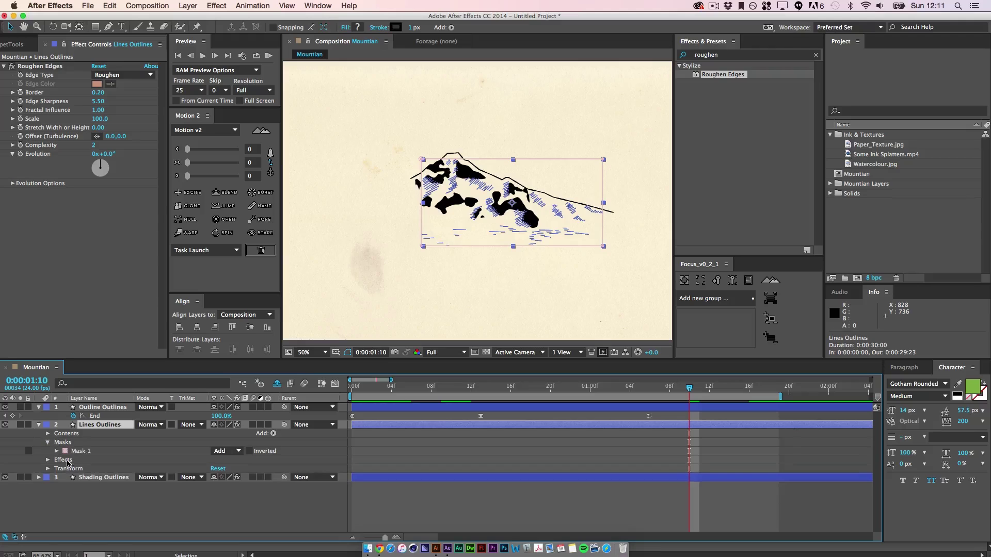
pyautogui.click(99, 478)
pyautogui.press('u')
pyautogui.click(109, 515)
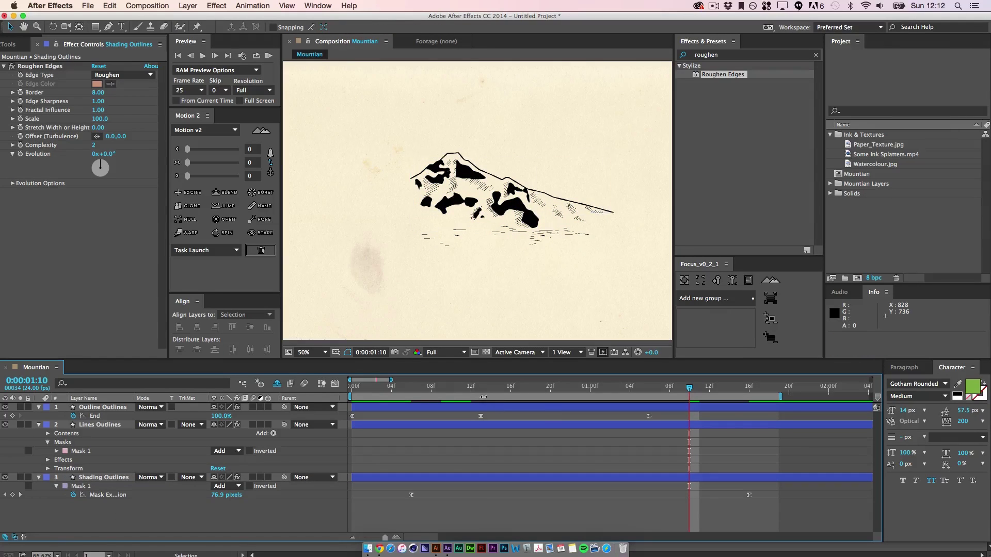
pyautogui.moveTo(467, 391); pyautogui.dragTo(412, 396)
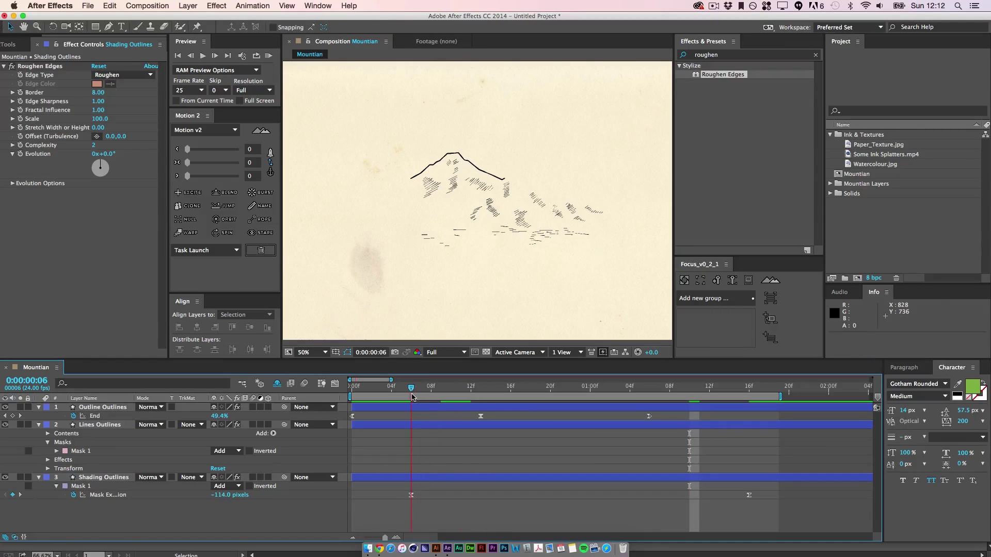
pyautogui.click(51, 454)
pyautogui.click(56, 452)
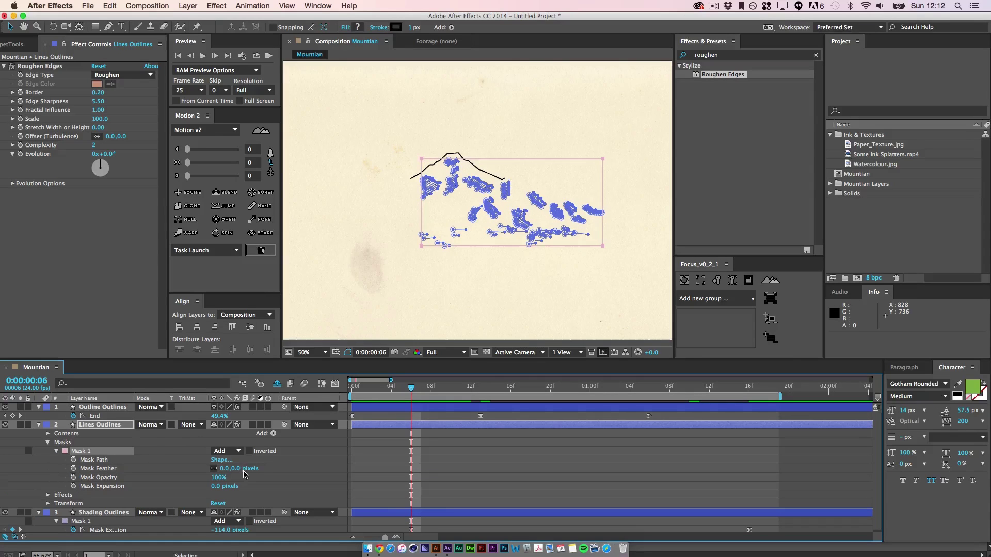
# Set the Mask Feather of the Lines Outlines mask to 300 pixels, checking it enlarged at 100% with mask outlines hidden.
pyautogui.moveTo(232, 469); pyautogui.dragTo(264, 465)
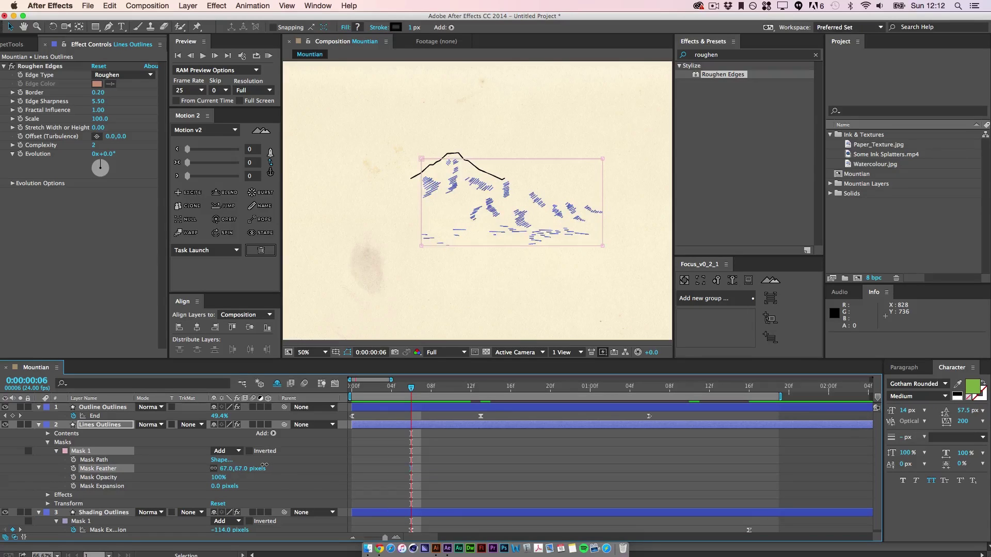
pyautogui.click(362, 467)
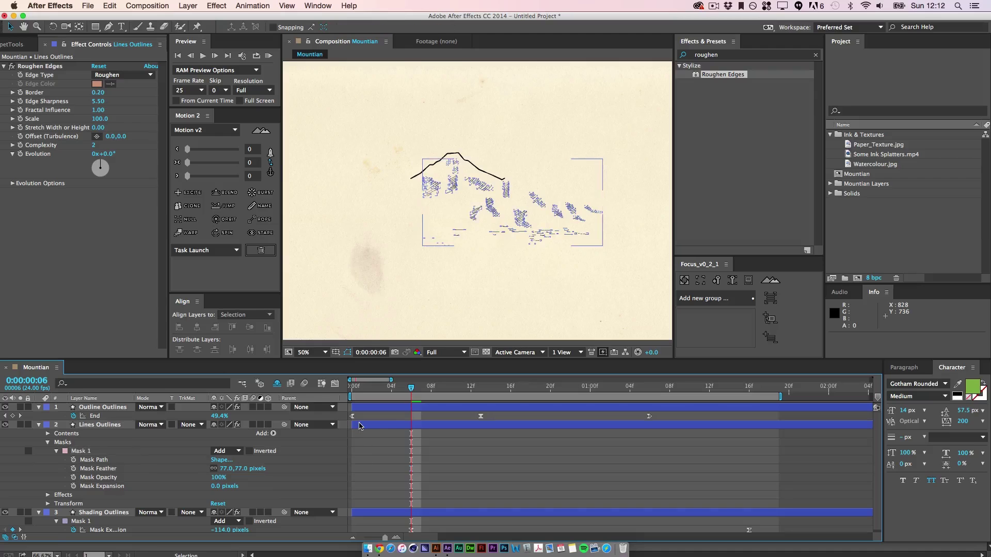
pyautogui.press('/')
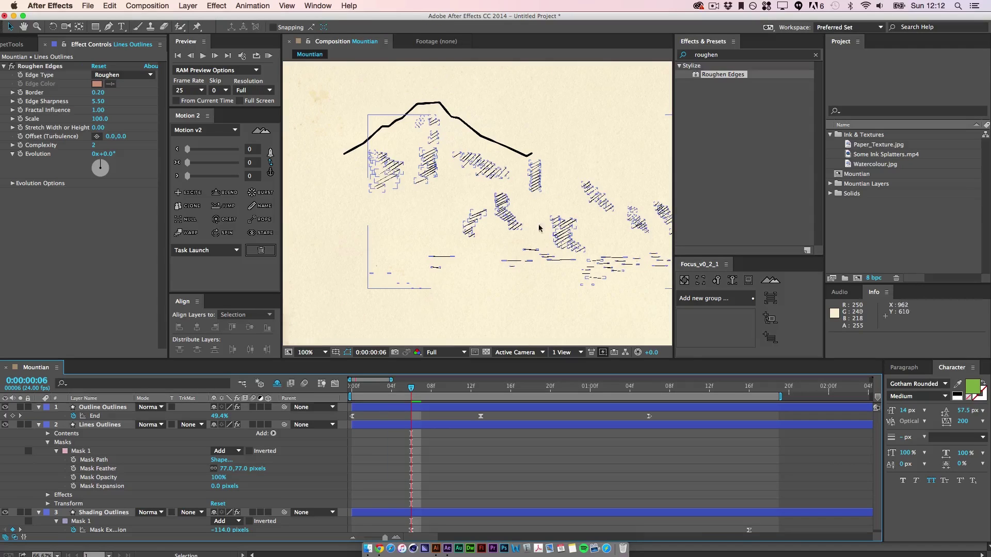
pyautogui.click(348, 353)
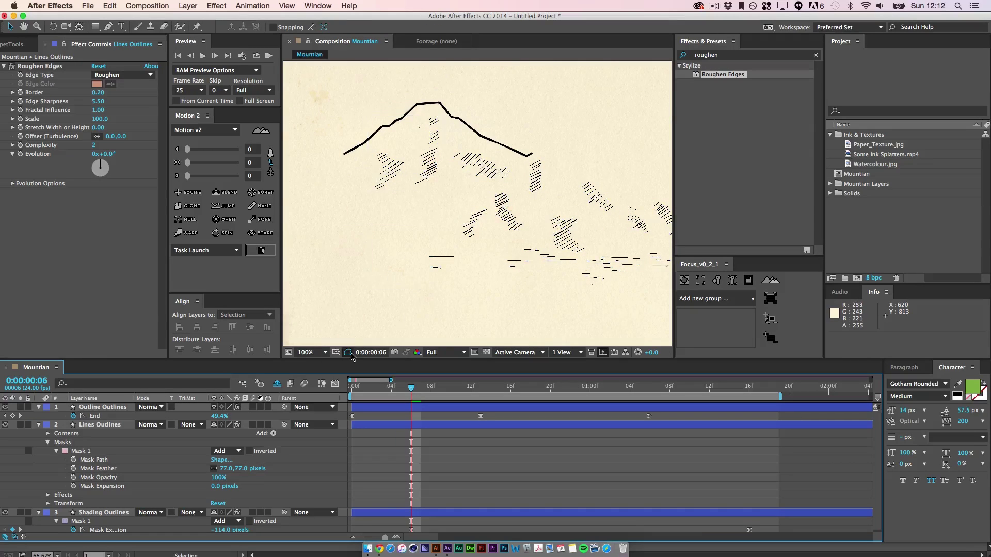
pyautogui.click(348, 354)
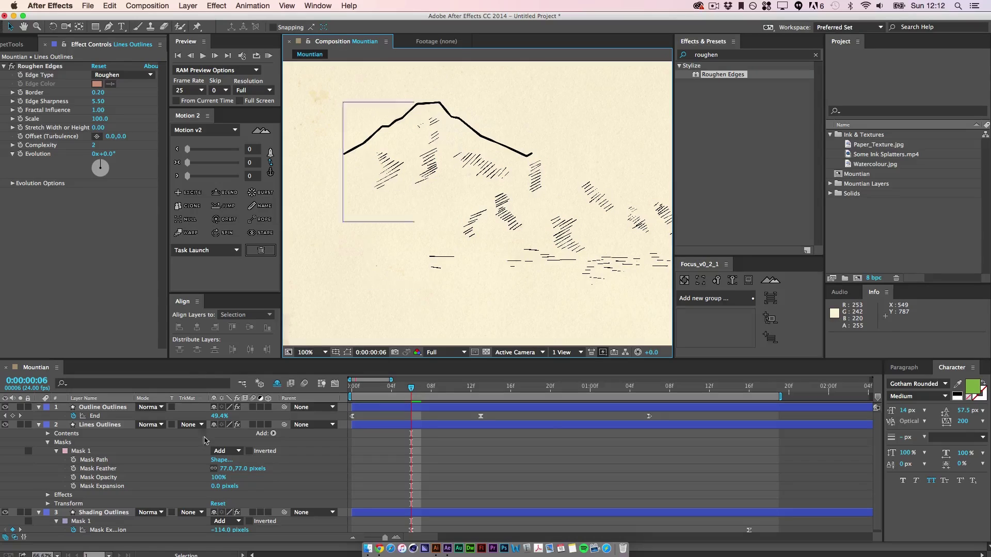
pyautogui.moveTo(230, 469)
pyautogui.mouseDown()
pyautogui.moveTo(449, 464)
pyautogui.moveTo(357, 470)
pyautogui.mouseUp()
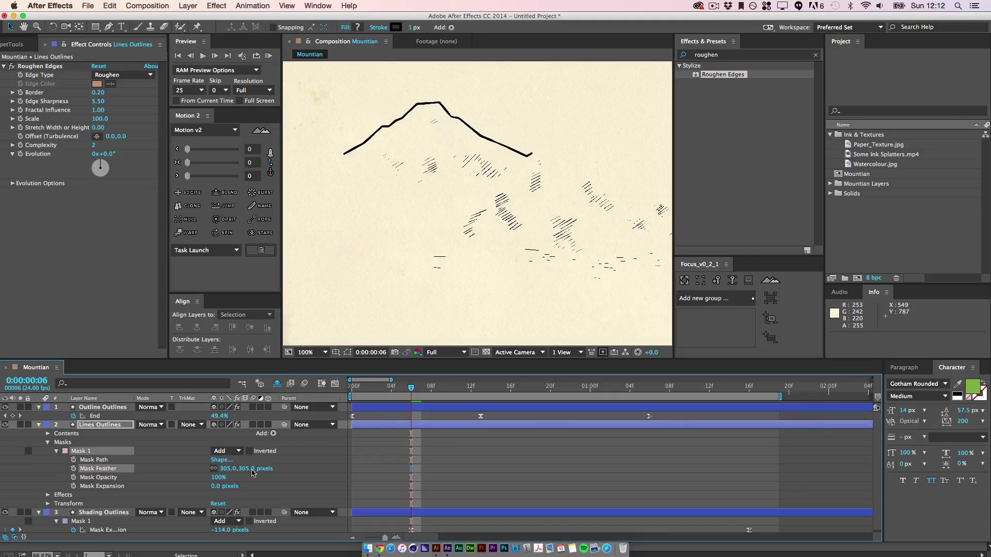
pyautogui.click(228, 468)
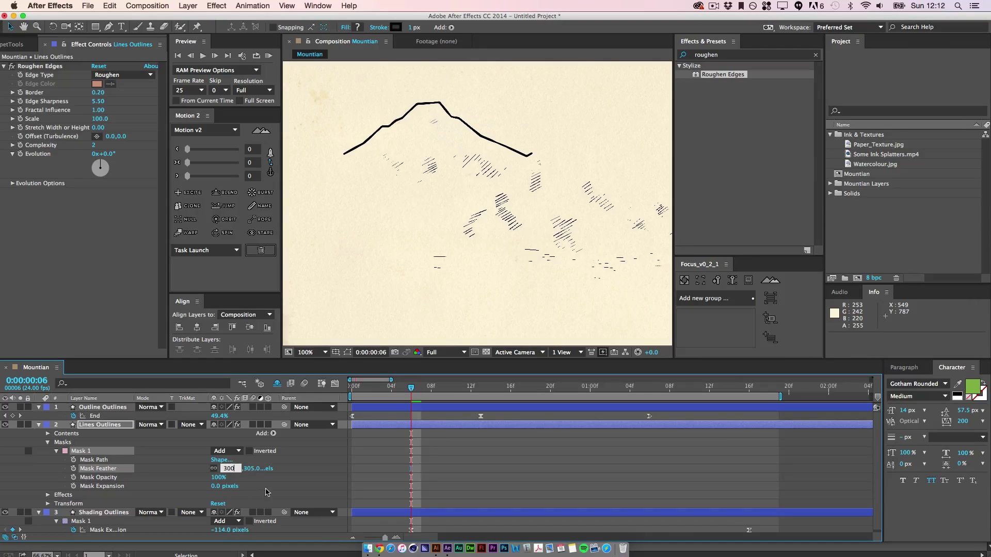
pyautogui.press('Return')
# Keyframe the Mask Expansion of Lines Outlines from -115 pixels at 0:00:00:06 to 223 pixels at 0:00:01:16.
pyautogui.moveTo(215, 488); pyautogui.dragTo(163, 496)
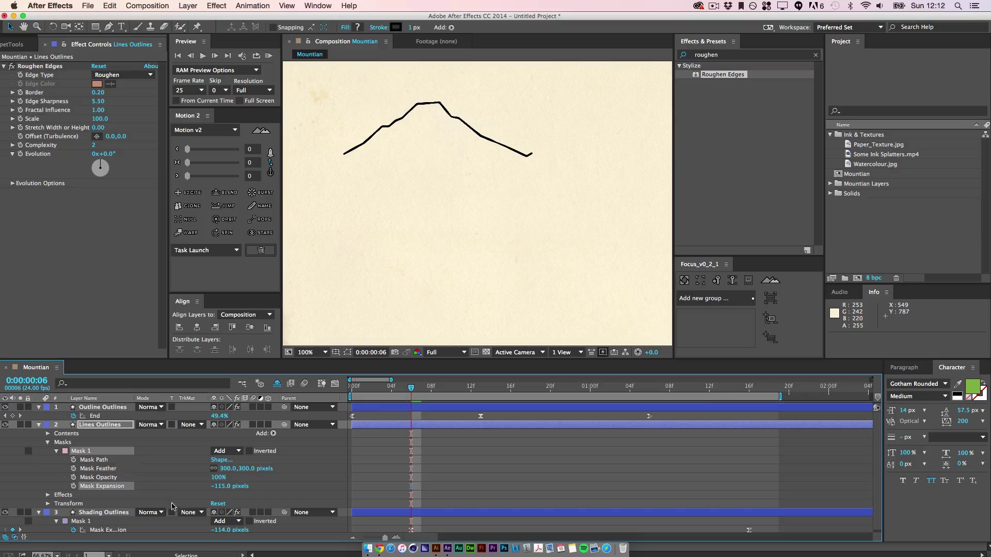
pyautogui.click(73, 486)
pyautogui.moveTo(410, 387)
pyautogui.mouseDown()
pyautogui.moveTo(645, 402)
pyautogui.moveTo(751, 423)
pyautogui.mouseUp()
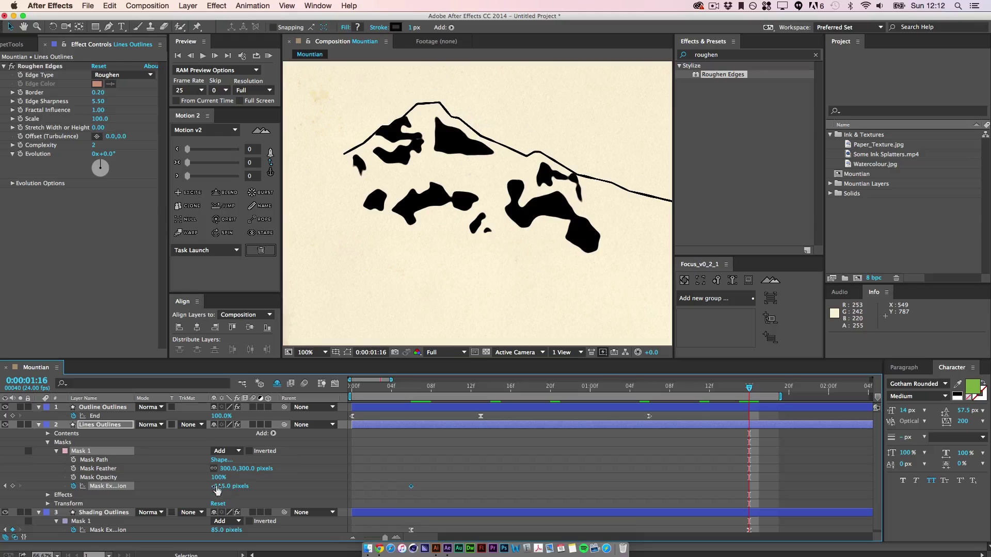
pyautogui.moveTo(239, 487); pyautogui.dragTo(320, 496)
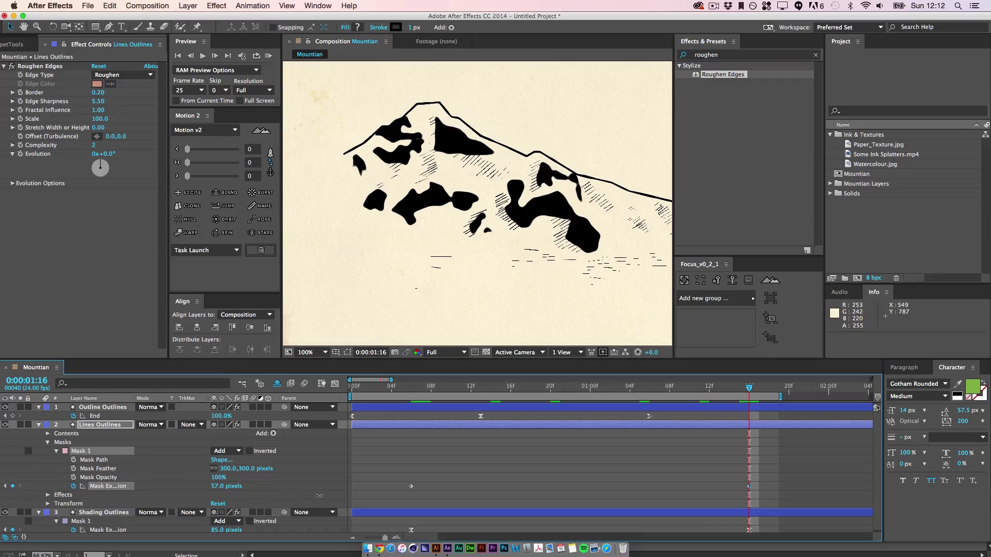
pyautogui.press(',')
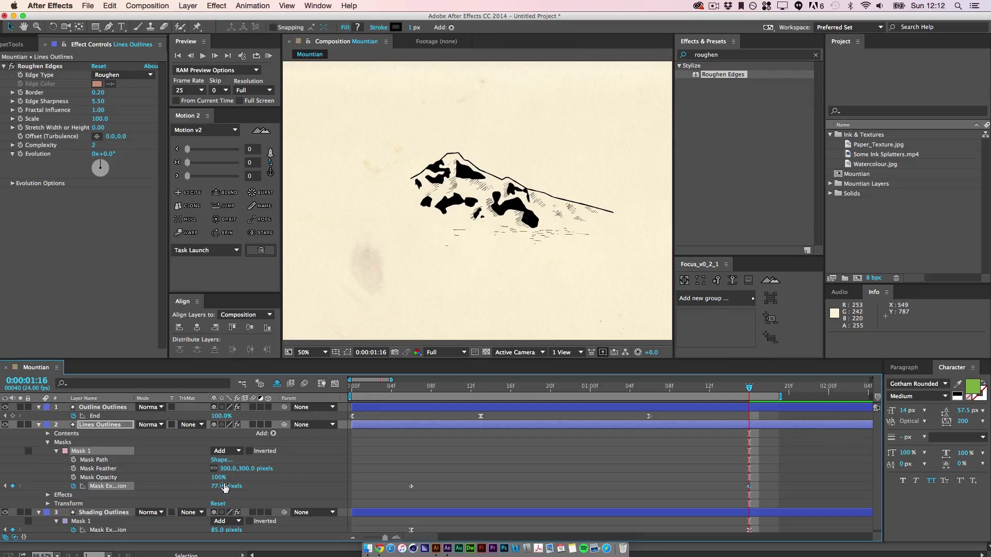
pyautogui.moveTo(222, 492)
pyautogui.mouseDown()
pyautogui.moveTo(258, 486)
pyautogui.moveTo(225, 489)
pyautogui.mouseUp()
pyautogui.click(608, 482)
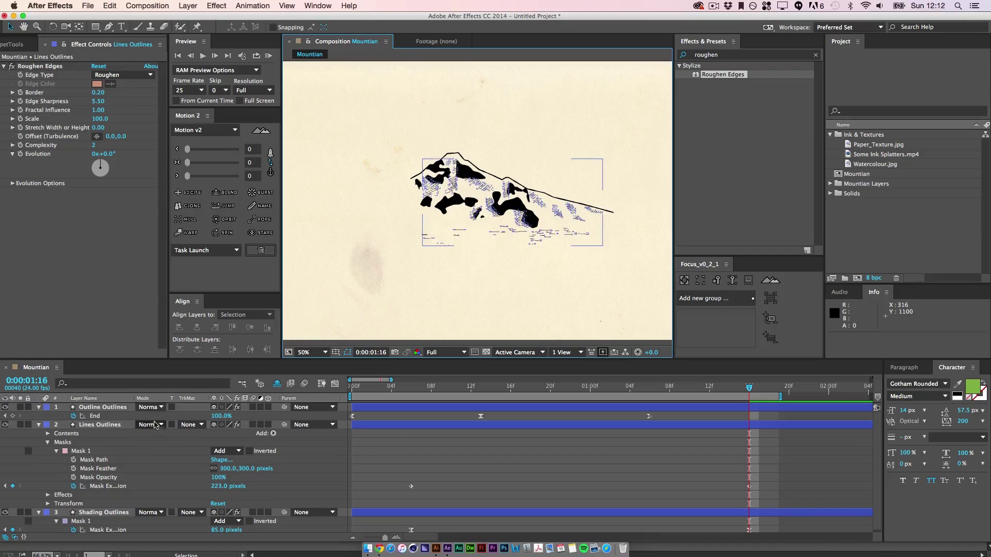
# Select Lines Outlines and toggle the mask and layer outlines repeatedly to compare the artwork with and without them.
pyautogui.click(497, 206)
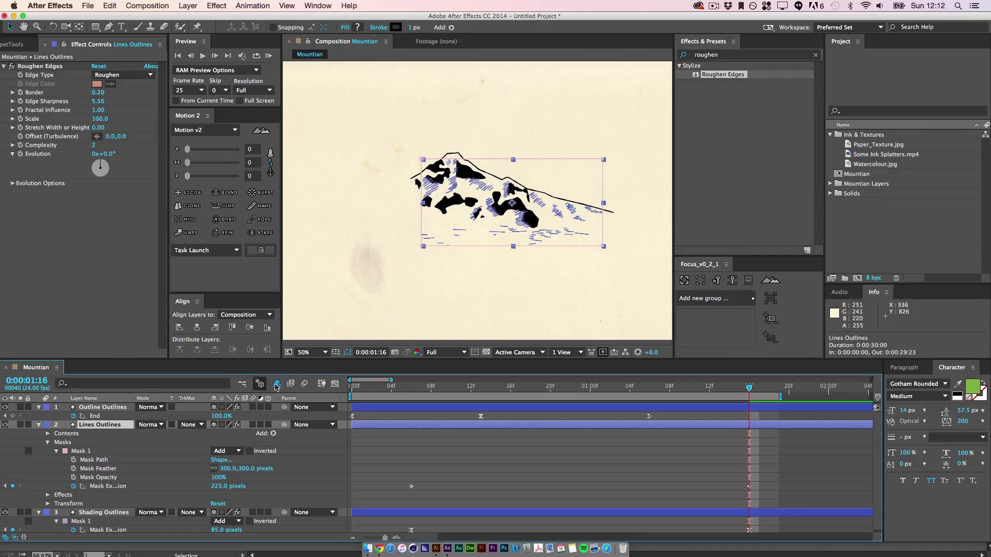
pyautogui.click(348, 353)
pyautogui.click(347, 353)
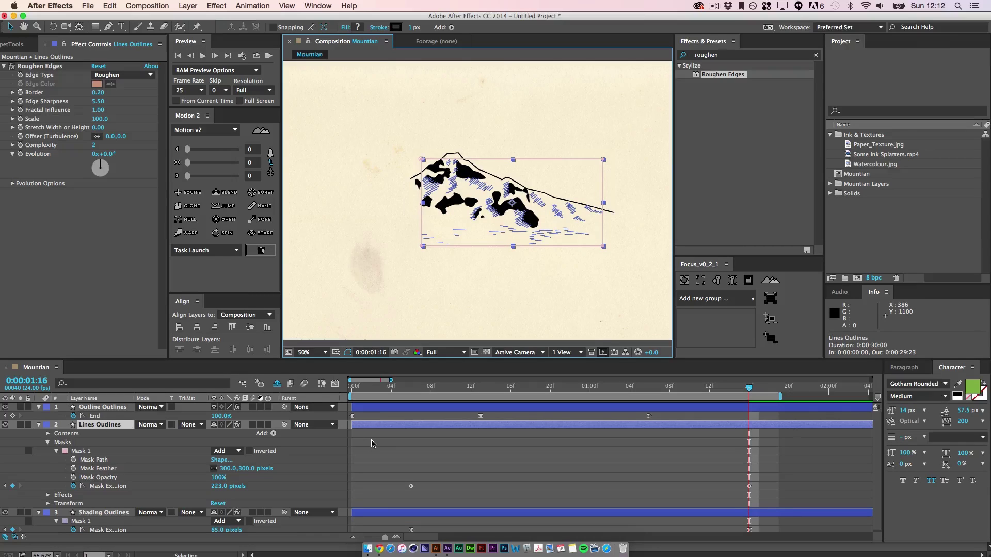
pyautogui.press('super+shift+h')
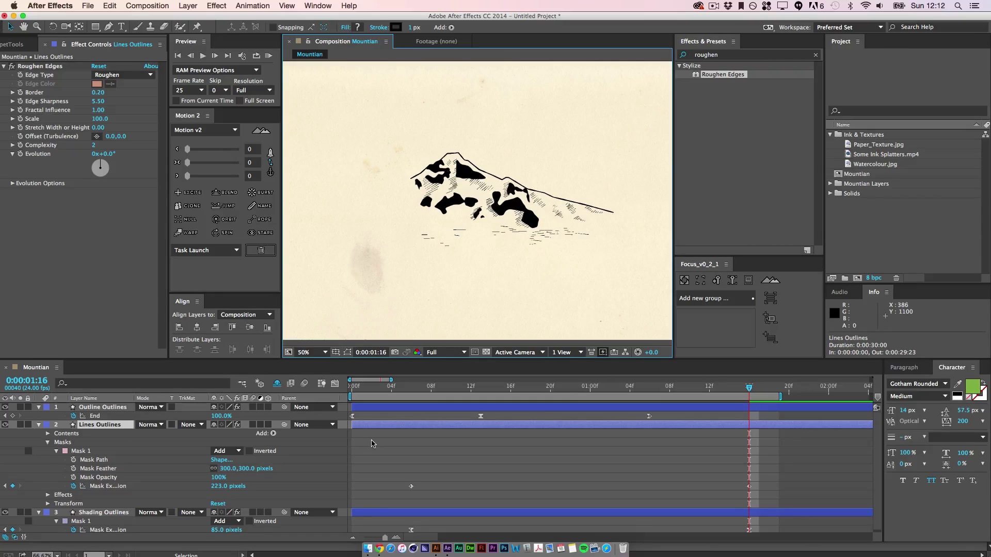
pyautogui.press('super+shift+h')
pyautogui.press('super+shift+h')
pyautogui.press('super+shift+h')
pyautogui.press('super+shift+h')
pyautogui.press('super+shift+h')
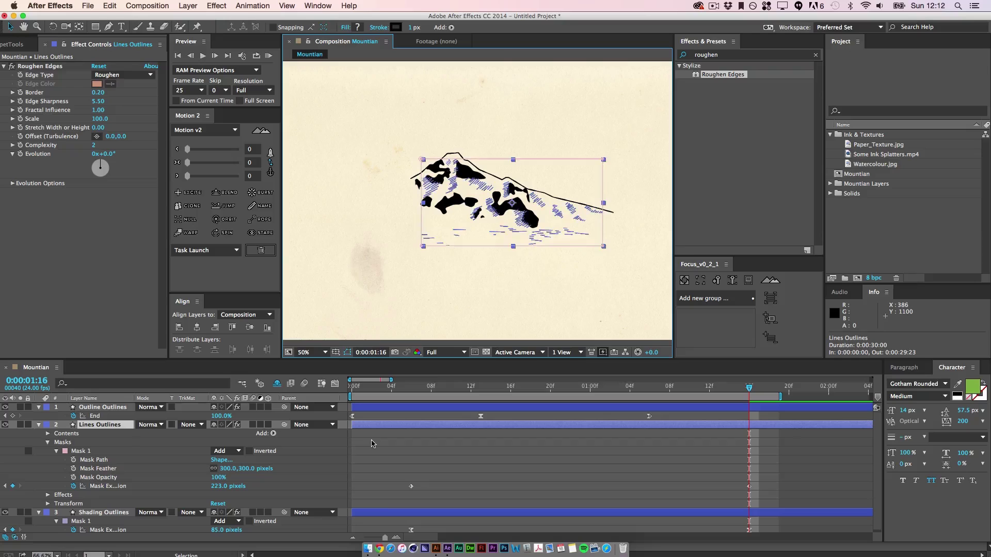
pyautogui.press('super+shift+h')
pyautogui.press('super+shift+h')
# Ease both Mask Expansion keyframes of Lines Outlines in the graph editor, lengthen the ease into the last one, and return to 0:00:00:06.
pyautogui.click(486, 491)
pyautogui.moveTo(381, 475); pyautogui.dragTo(796, 506)
pyautogui.click(335, 383)
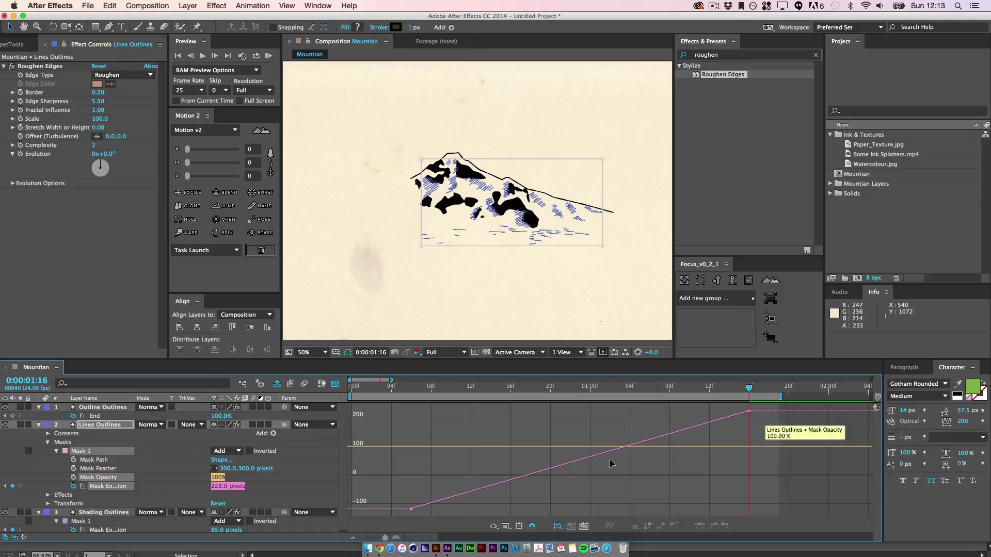
pyautogui.moveTo(451, 488); pyautogui.dragTo(364, 516)
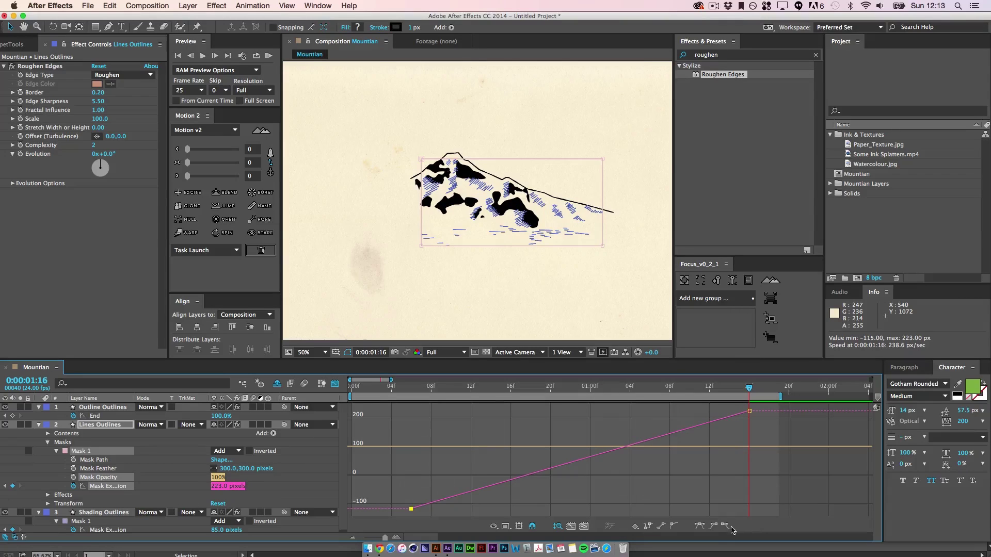
pyautogui.click(725, 527)
pyautogui.moveTo(772, 432); pyautogui.dragTo(737, 406)
pyautogui.click(713, 526)
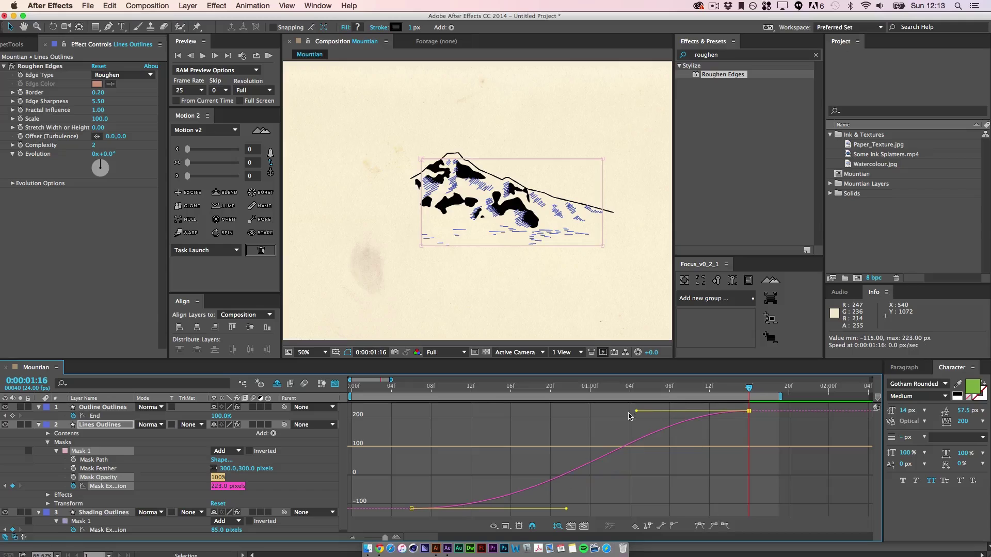
pyautogui.moveTo(636, 410); pyautogui.dragTo(576, 411)
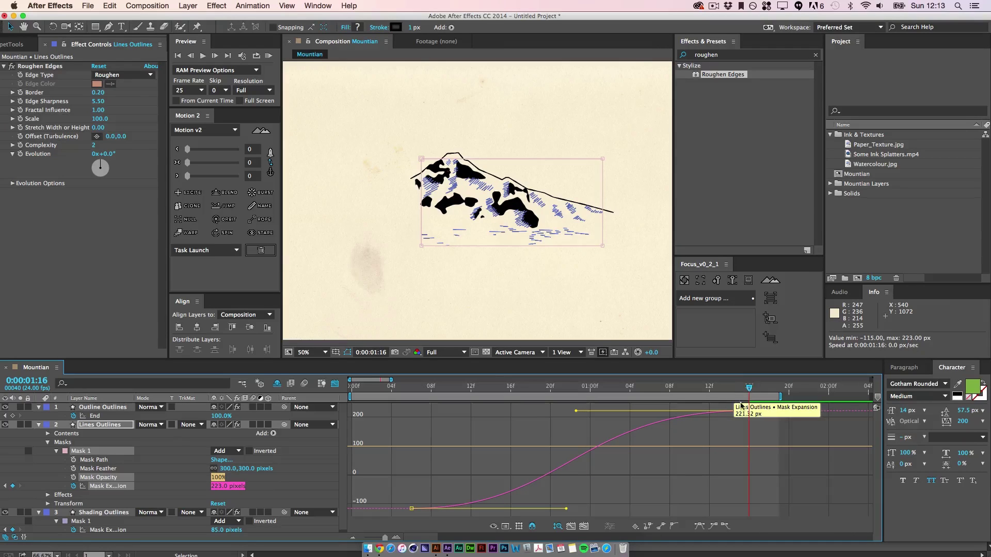
pyautogui.moveTo(749, 388); pyautogui.dragTo(411, 389)
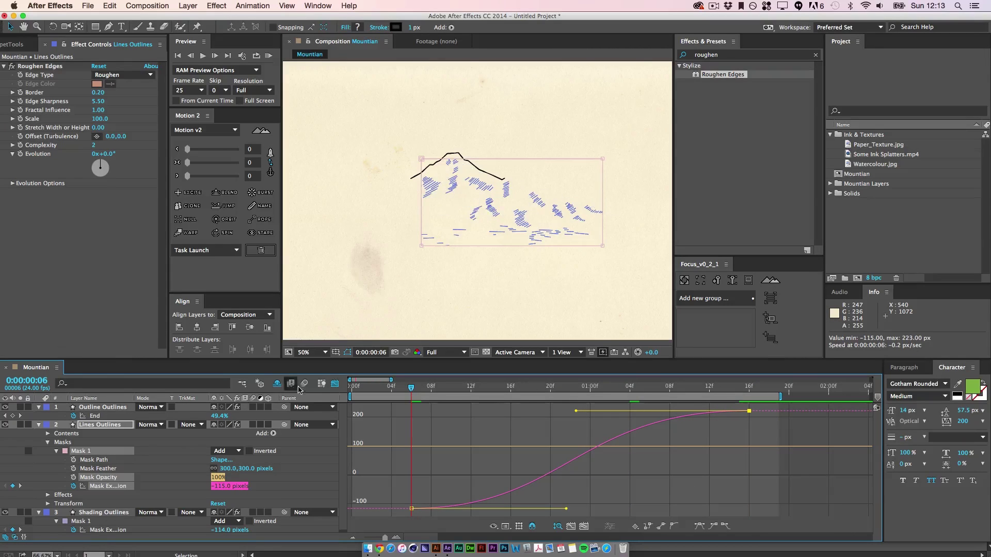
pyautogui.click(335, 384)
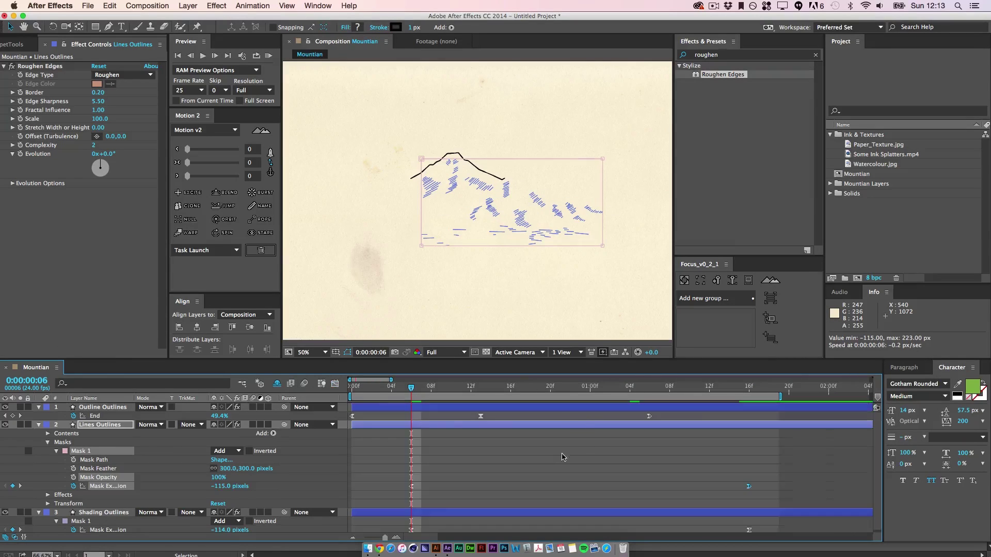
# RAM preview the lines reveal, look at the Water Colour Mountian V2 reference in Chrome, and return to After Effects.
pyautogui.click(268, 56)
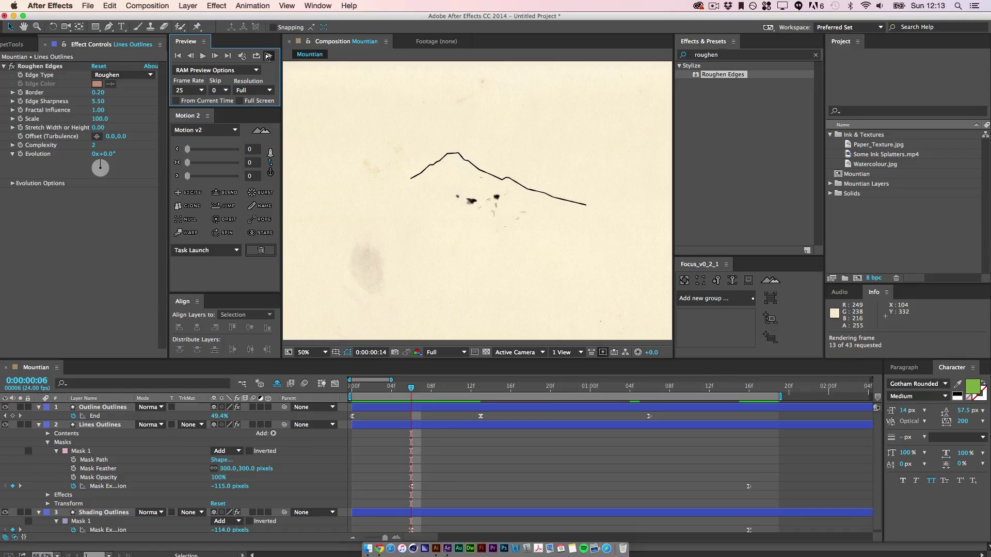
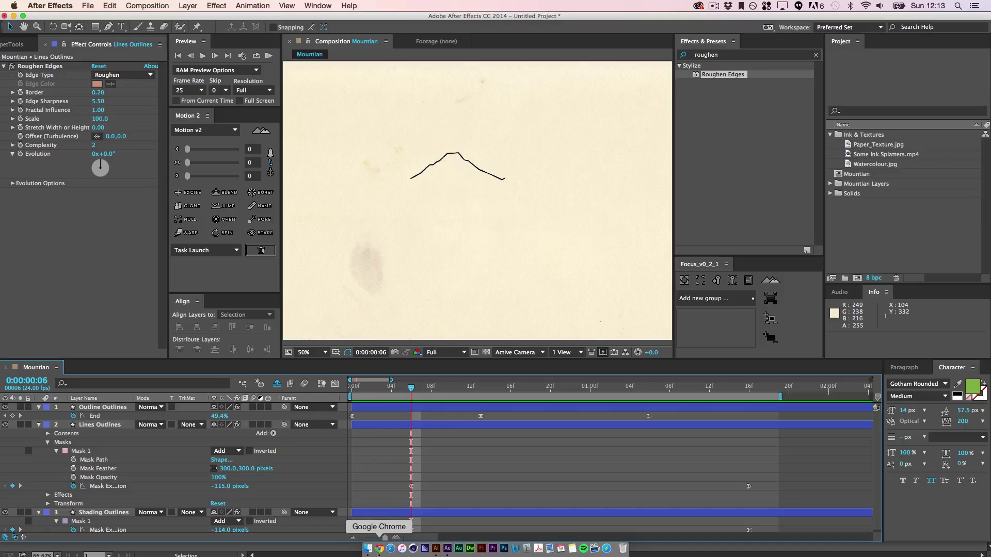
pyautogui.click(378, 550)
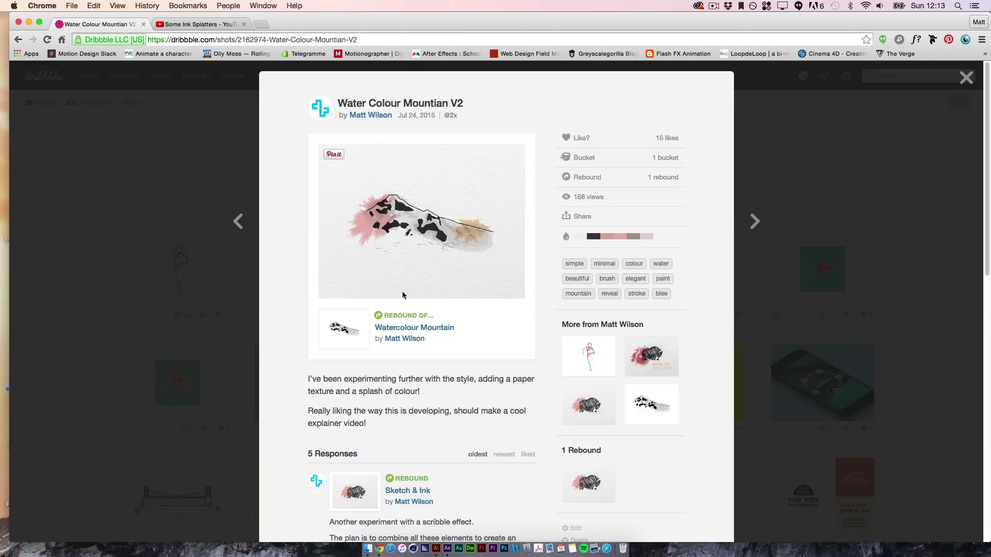
pyautogui.click(447, 549)
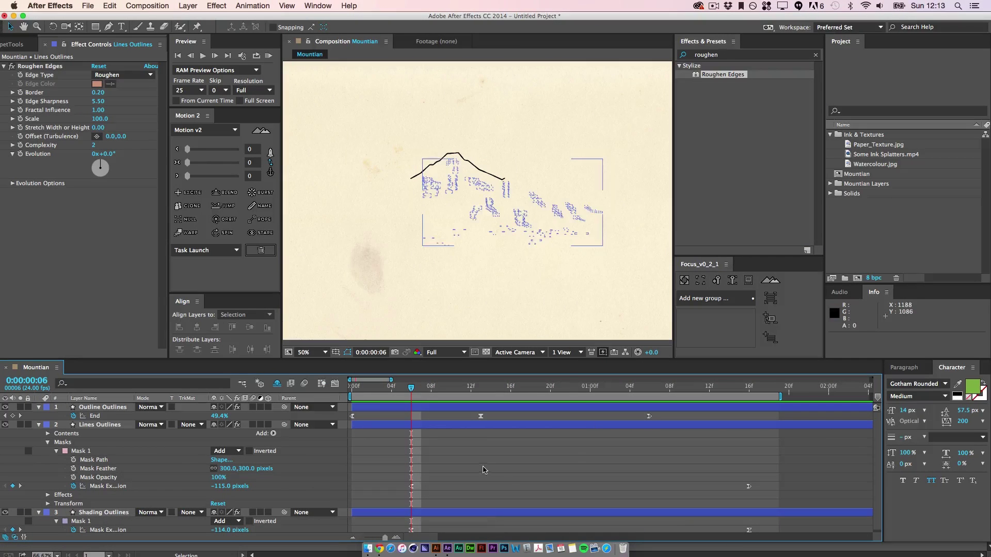
# Collapse the properties of the Lines Outlines, Shading Outlines and Outline Outlines layers.
pyautogui.click(37, 424)
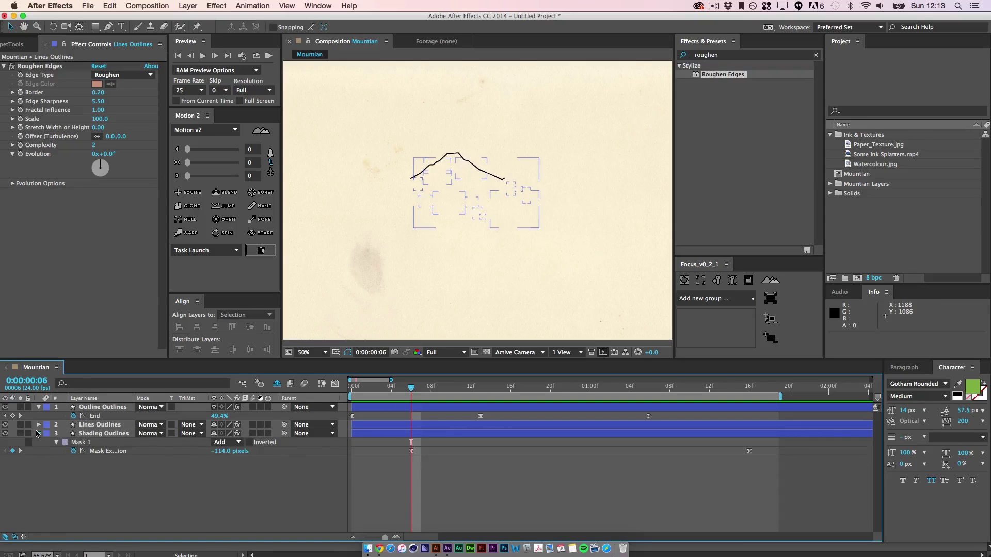
pyautogui.click(39, 433)
pyautogui.click(39, 407)
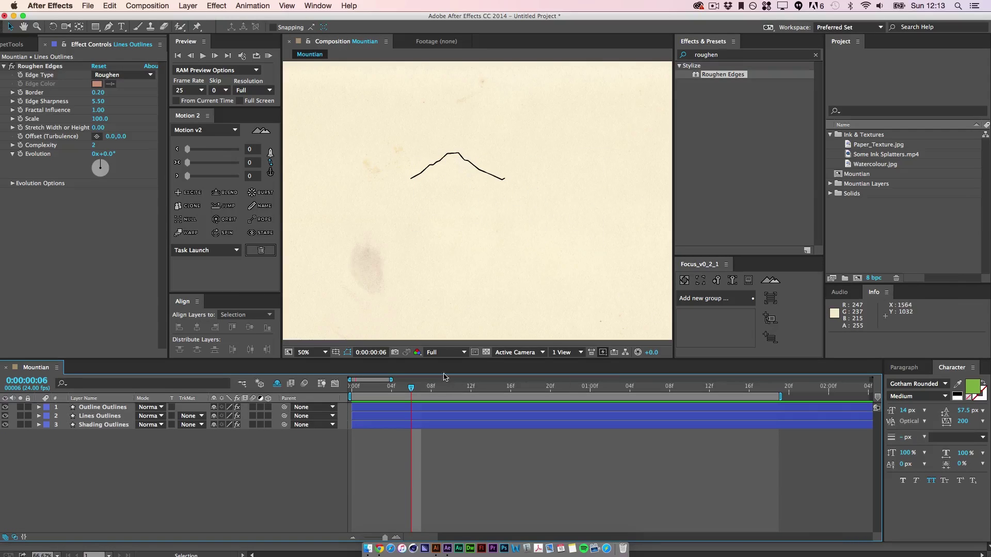
# Set the current time to 0:00:01:21 and draw a three-point curved Pen path across the mountain as a new shape layer.
pyautogui.moveTo(423, 392); pyautogui.dragTo(799, 390)
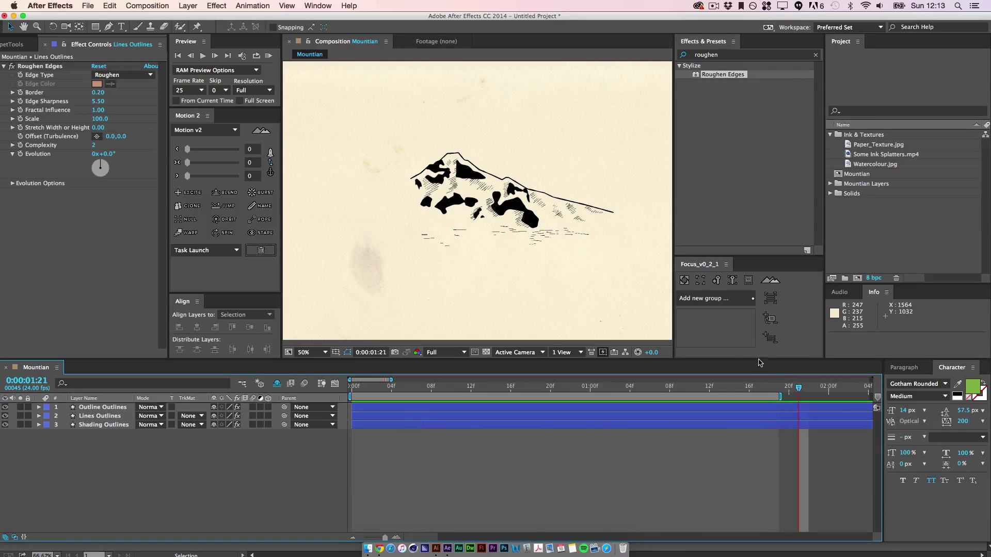
pyautogui.moveTo(608, 253); pyautogui.dragTo(557, 255)
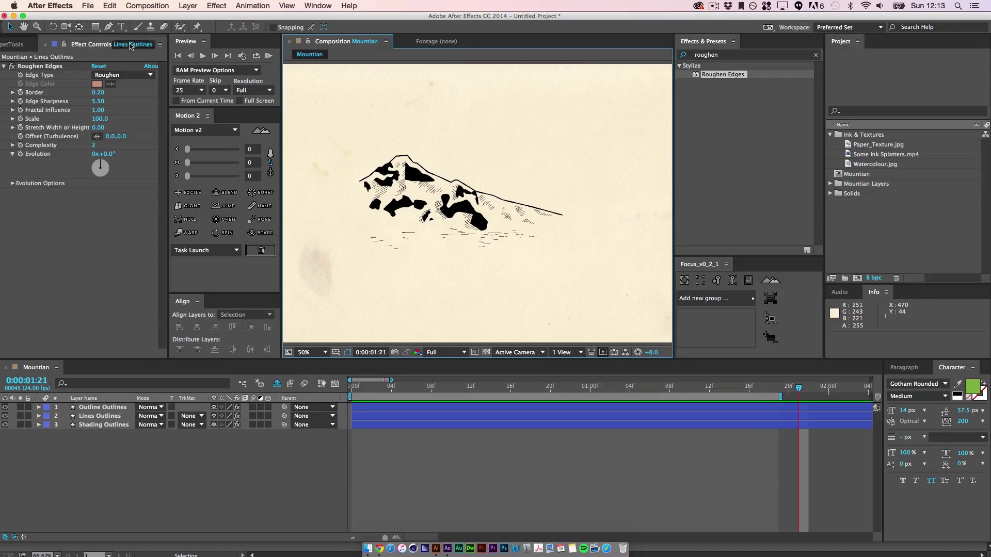
pyautogui.click(109, 27)
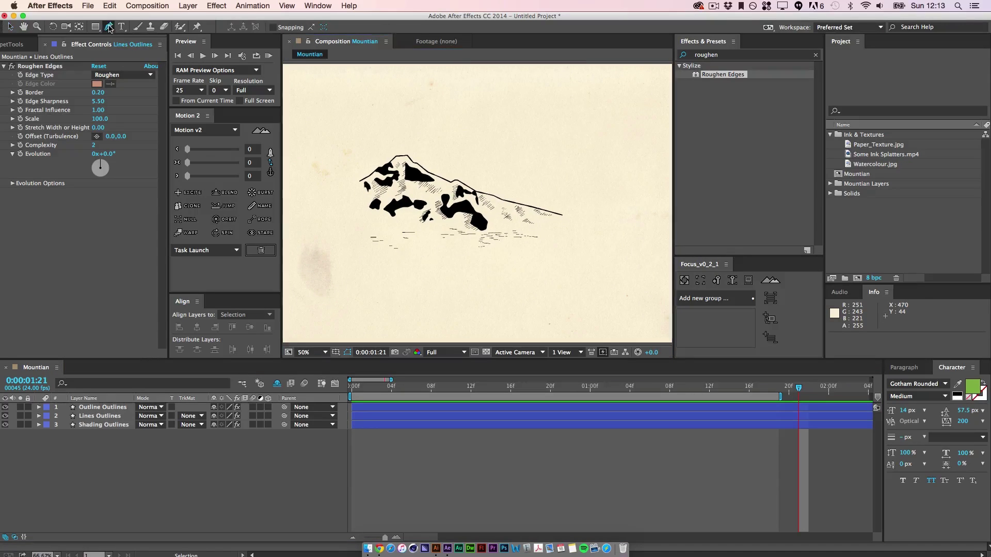
pyautogui.click(574, 233)
pyautogui.moveTo(454, 199); pyautogui.dragTo(420, 176)
pyautogui.moveTo(367, 199); pyautogui.dragTo(337, 241)
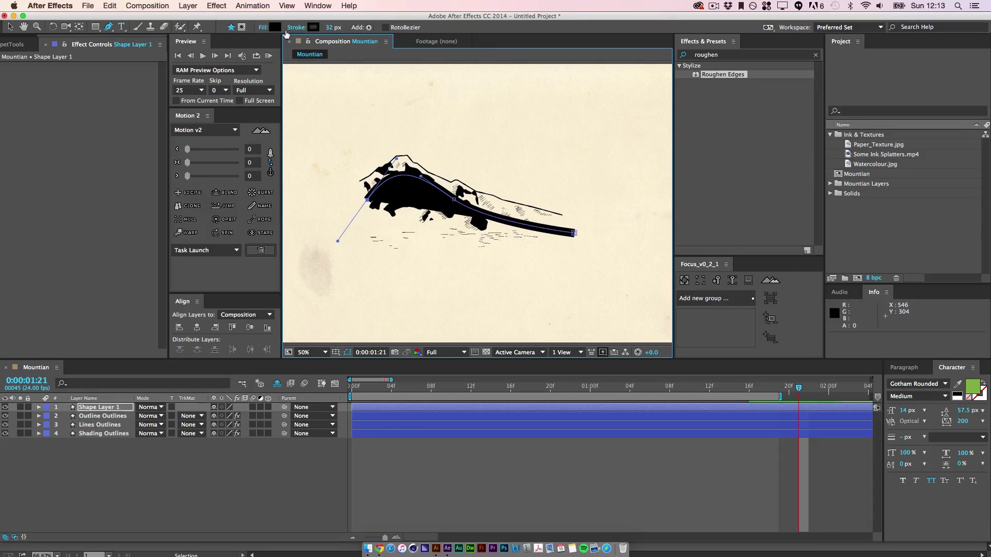
# Remove the fill from the new curved path and set its stroke width to 119 px.
pyautogui.click(263, 28)
pyautogui.click(14, 98)
pyautogui.click(98, 153)
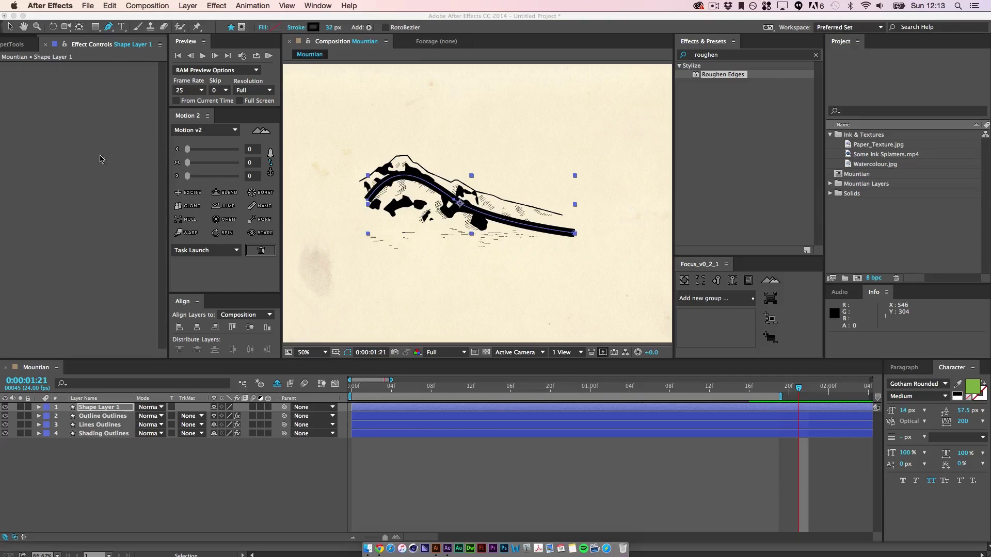
pyautogui.moveTo(331, 28); pyautogui.dragTo(379, 30)
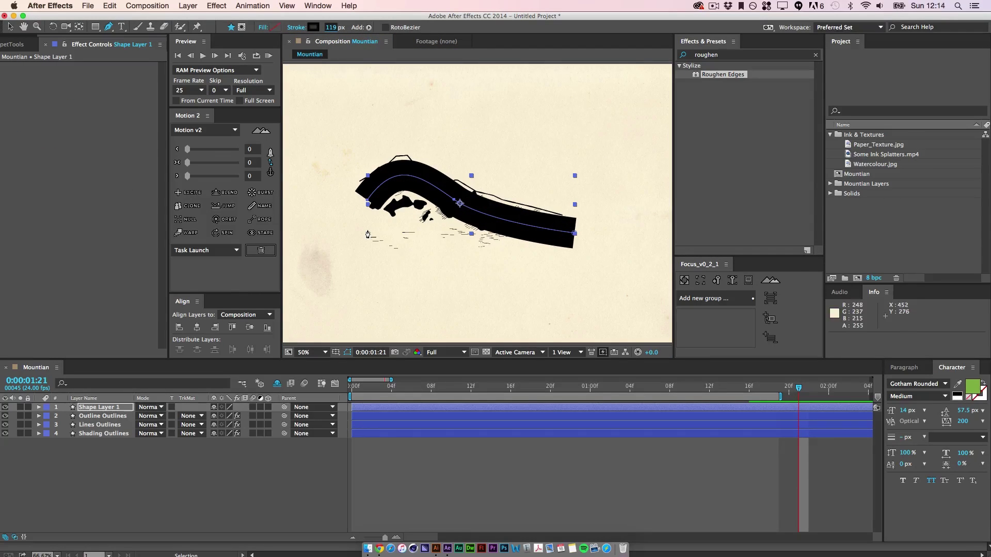
# Try a grey stroke colour on the curved path and return it to black, 000000.
pyautogui.click(313, 27)
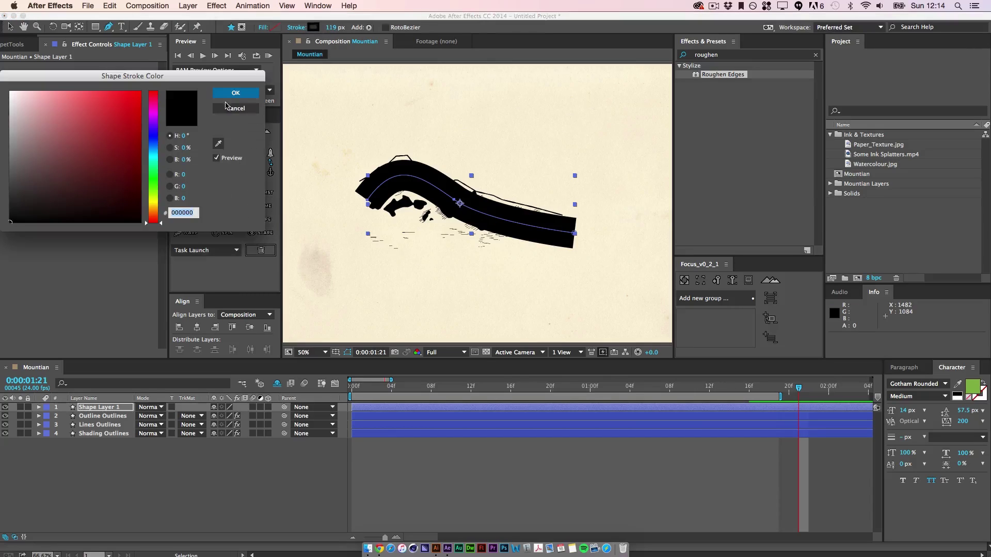
pyautogui.moveTo(15, 107); pyautogui.dragTo(5, 147)
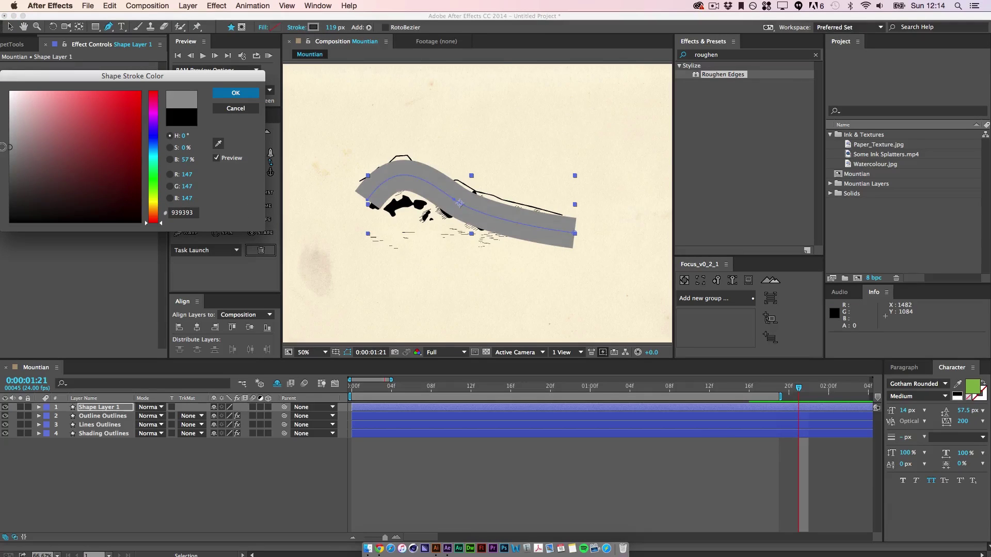
pyautogui.moveTo(4, 193); pyautogui.dragTo(4, 238)
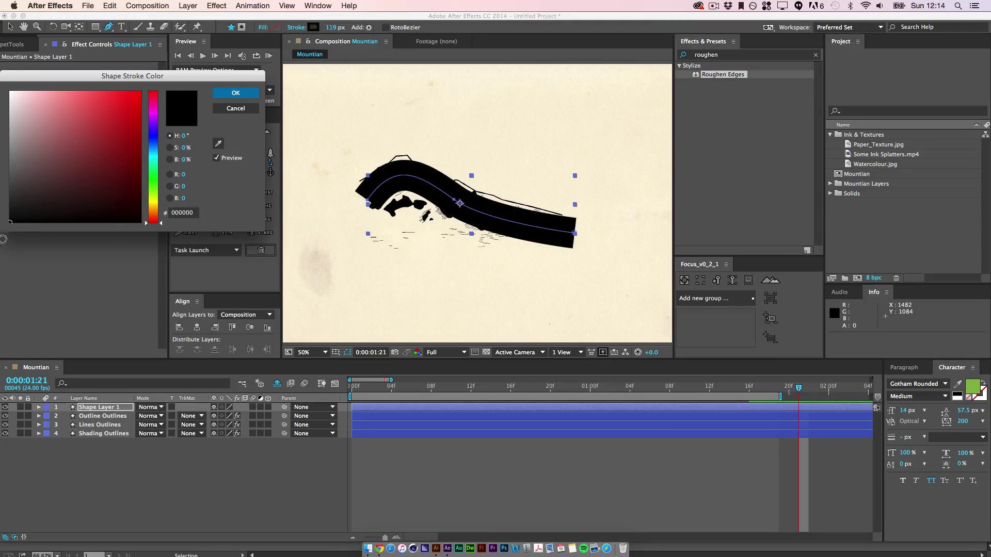
pyautogui.click(235, 93)
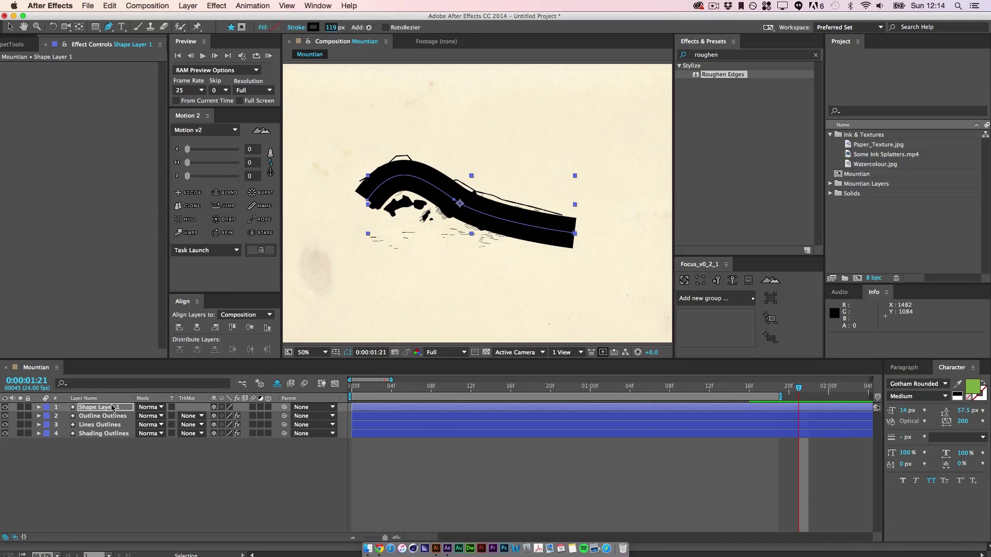
# Set the current time to 0:00:00:08 and rename the curved shape layer as Brush Stroke 1.
pyautogui.click(578, 497)
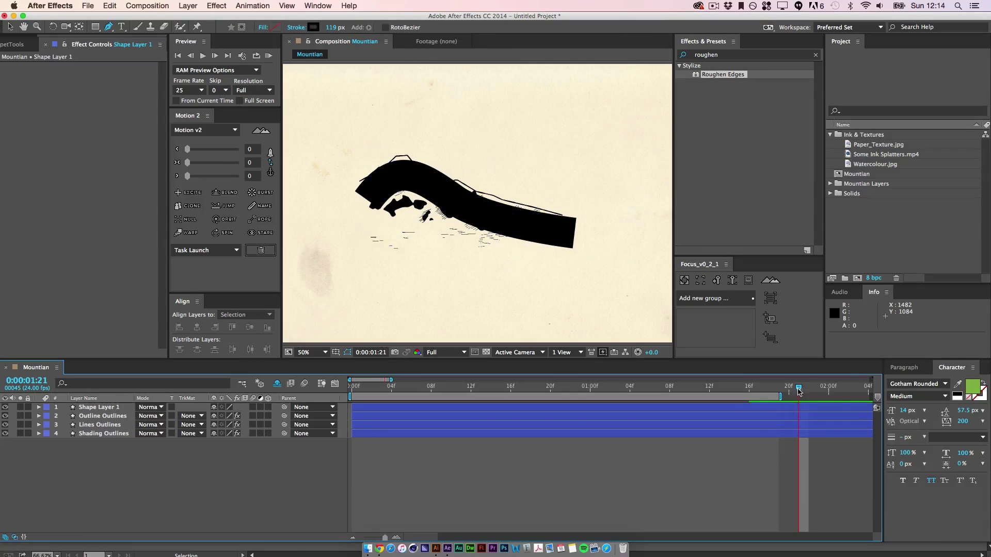
pyautogui.moveTo(798, 388); pyautogui.dragTo(431, 413)
pyautogui.click(112, 407)
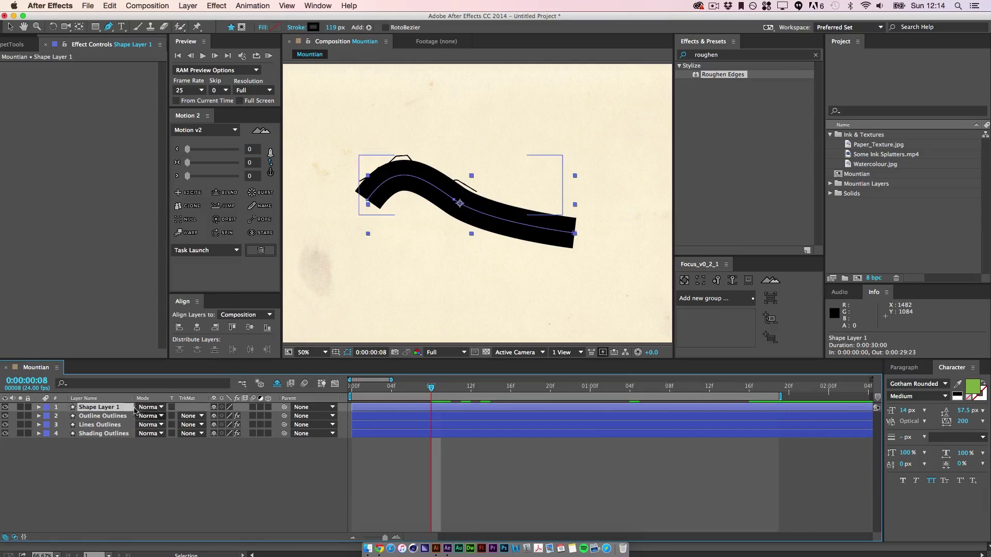
pyautogui.rightClick(111, 411)
pyautogui.click(102, 413)
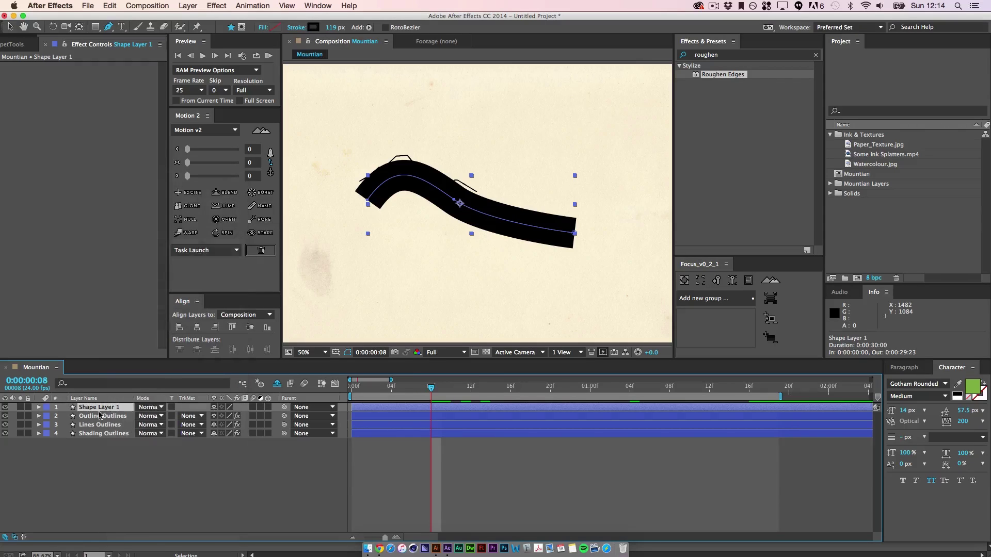
pyautogui.click(102, 409)
pyautogui.press('Return')
pyautogui.write('Bru')
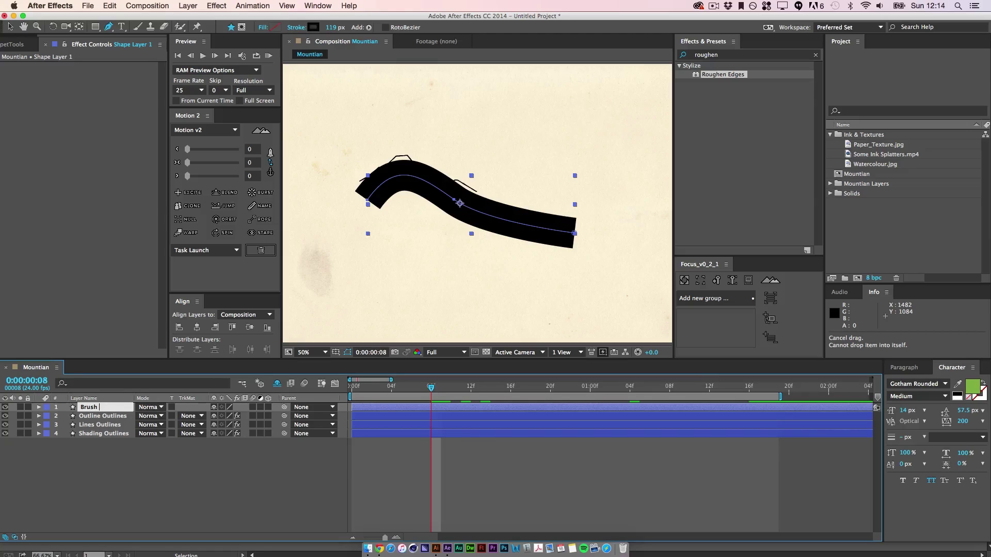
pyautogui.write('sh Stroke 1')
pyautogui.press('Return')
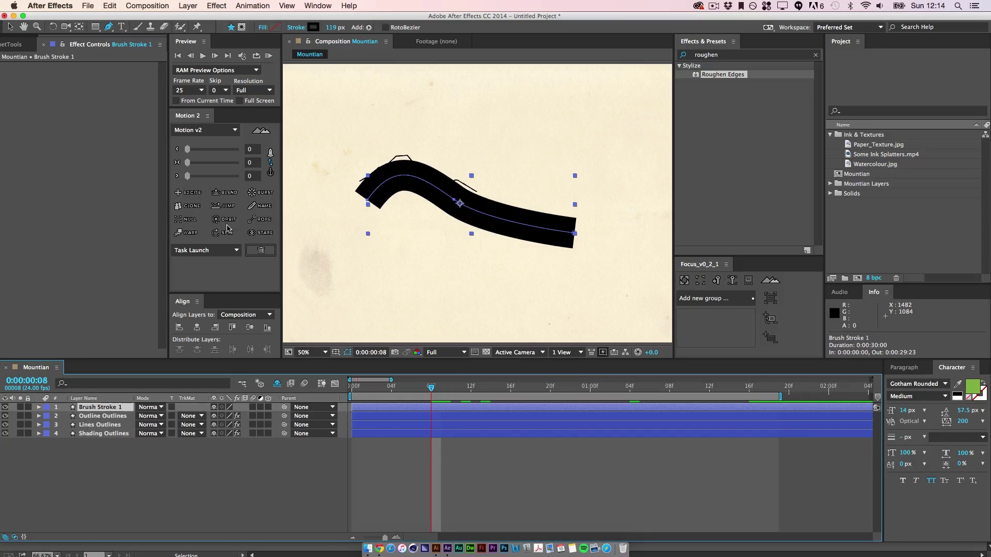
# Apply the Roughen Edges effect to the Brush Stroke 1 layer and set its Border to 70.
pyautogui.moveTo(728, 79); pyautogui.dragTo(46, 135)
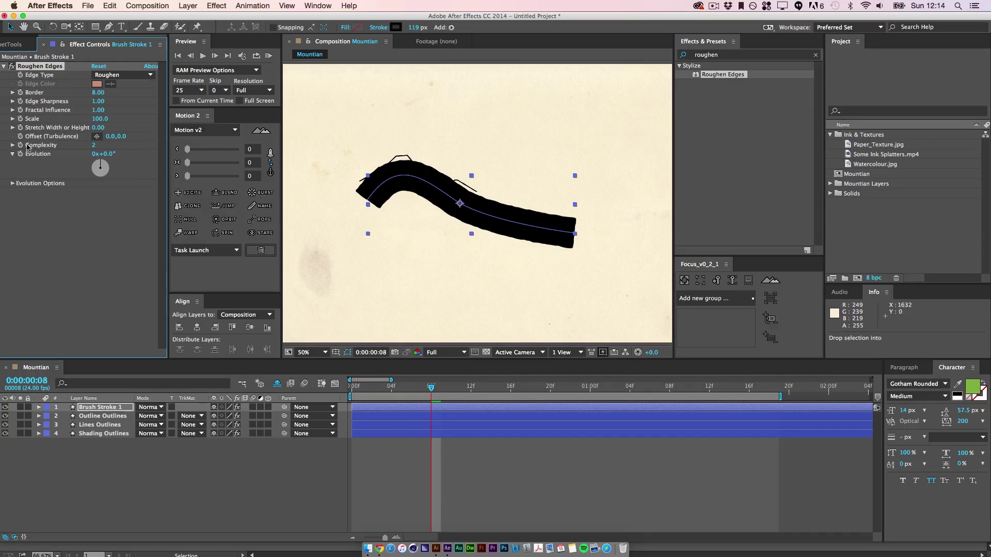
pyautogui.click(98, 93)
pyautogui.write('8')
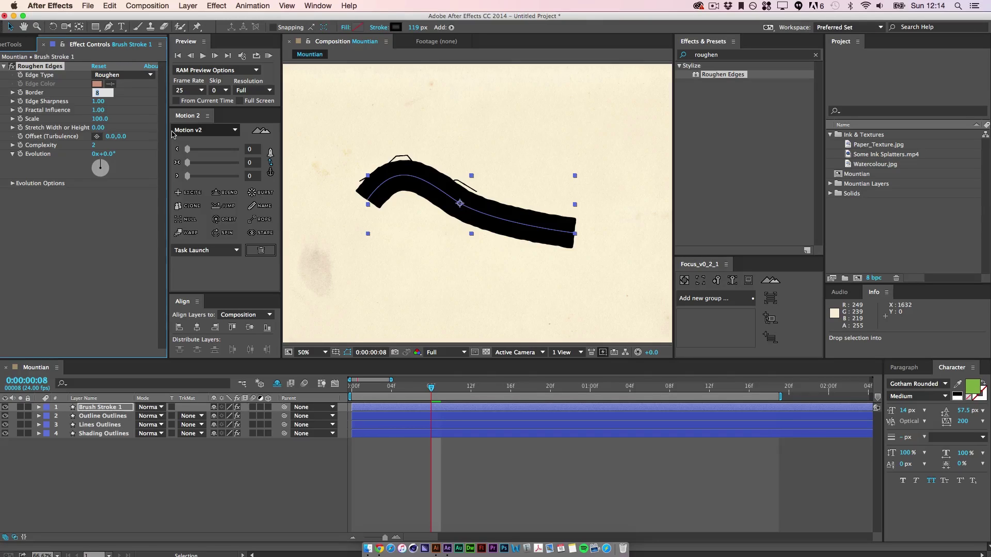
pyautogui.press('Return')
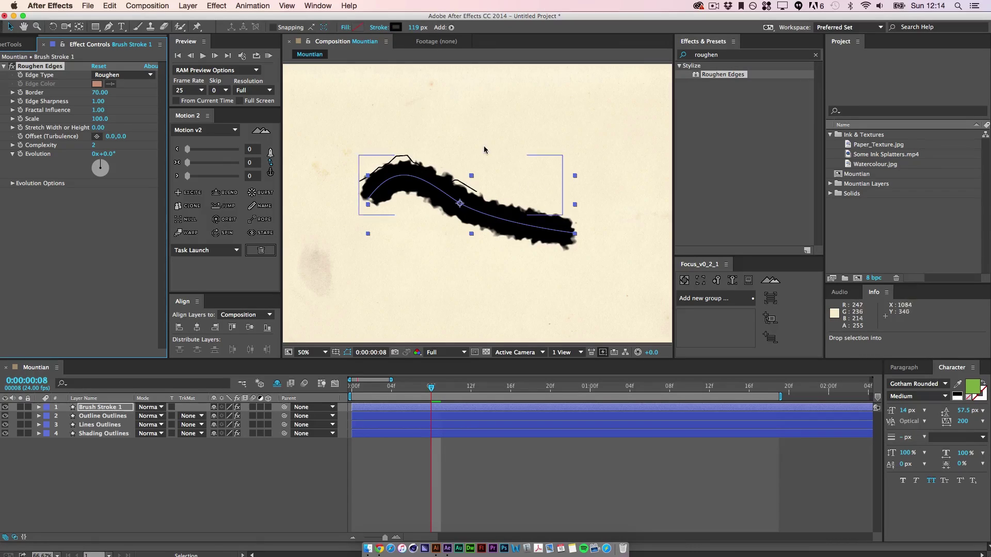
# Try an Edge Sharpness of 1.72 on the brush stroke's roughened edges, and settle on 0.81.
pyautogui.click(98, 101)
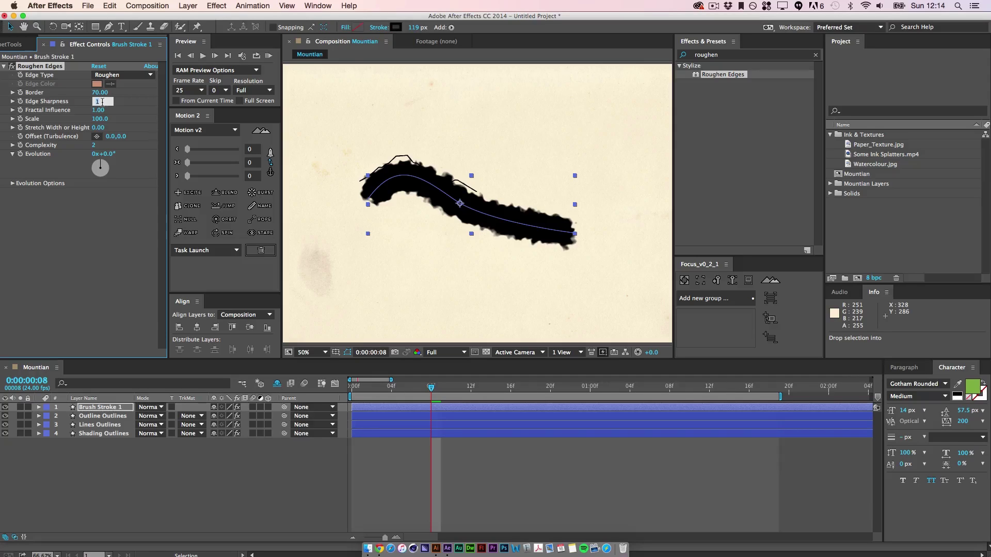
pyautogui.write('1')
pyautogui.write('.72')
pyautogui.press('Return')
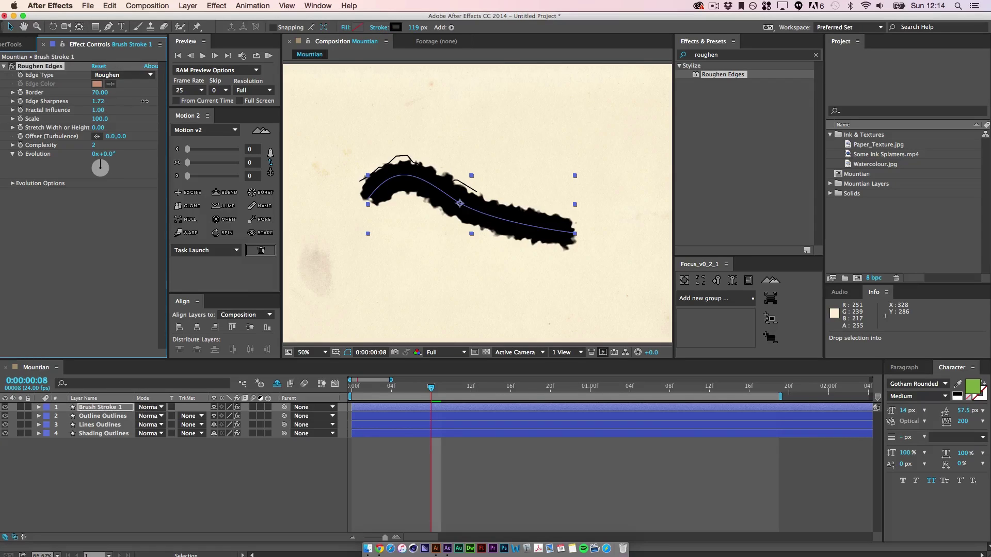
pyautogui.moveTo(149, 101); pyautogui.dragTo(86, 107)
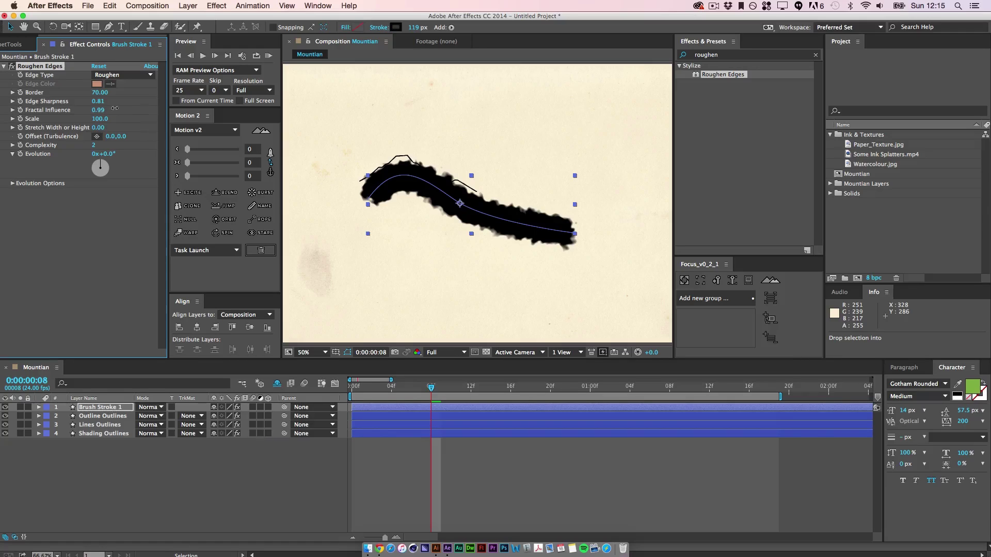
# Try a Fractal Influence of 0.38 on the brush stroke's roughened edges and return it to 1.
pyautogui.moveTo(115, 109); pyautogui.dragTo(94, 110)
pyautogui.click(99, 110)
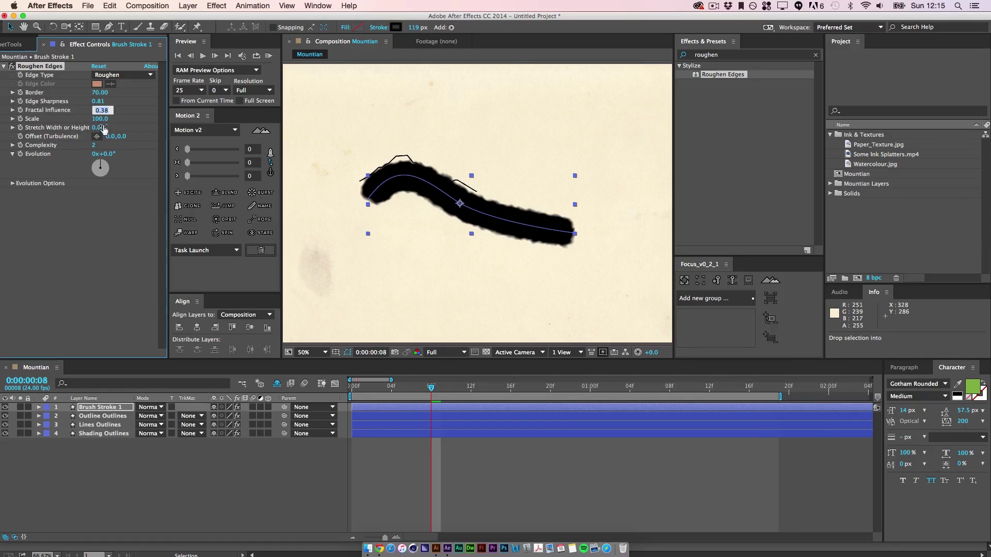
pyautogui.write('1')
pyautogui.press('Return')
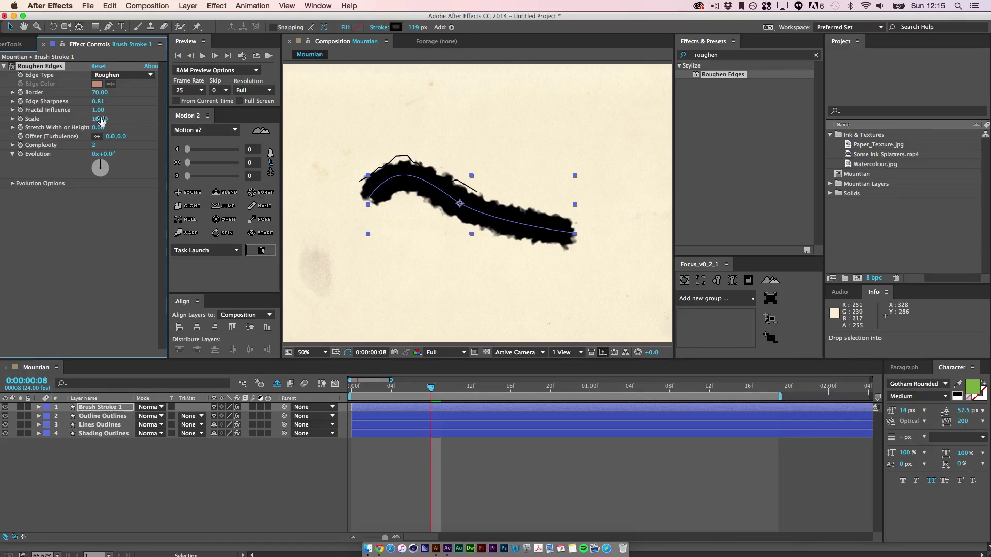
# Set the Scale of the brush stroke's Roughen Edges effect to 110, after trying 121.
pyautogui.moveTo(99, 119); pyautogui.dragTo(115, 120)
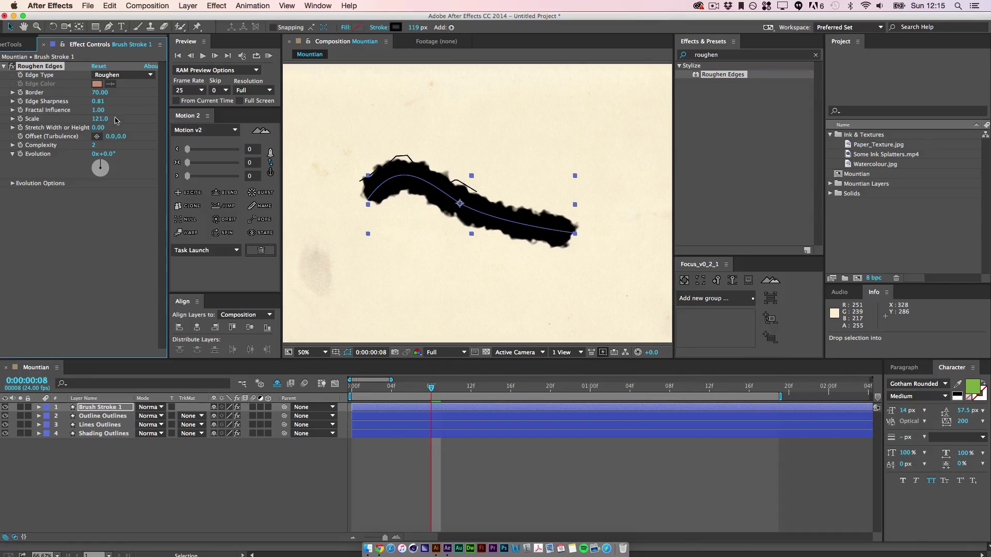
pyautogui.click(103, 119)
pyautogui.write('11')
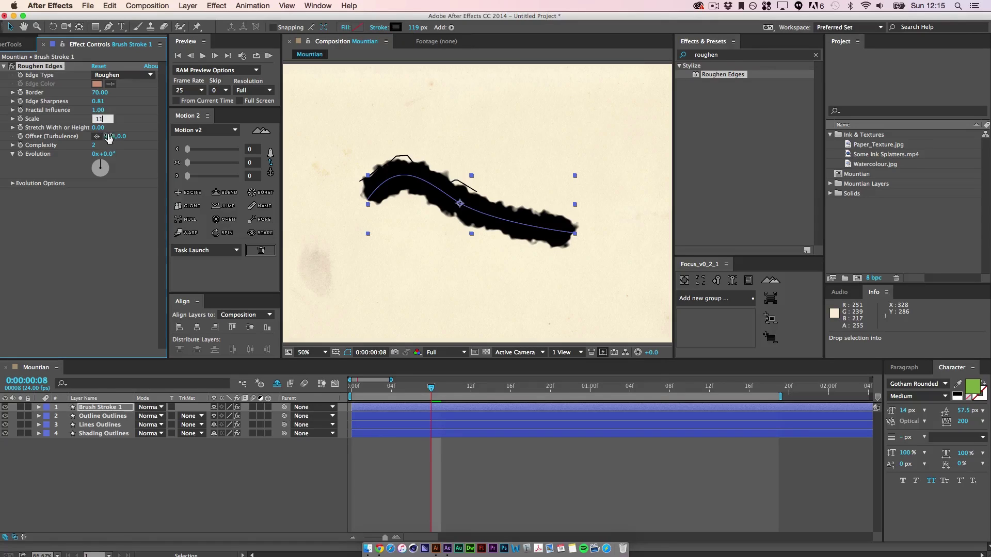
pyautogui.write('0')
pyautogui.press('Return')
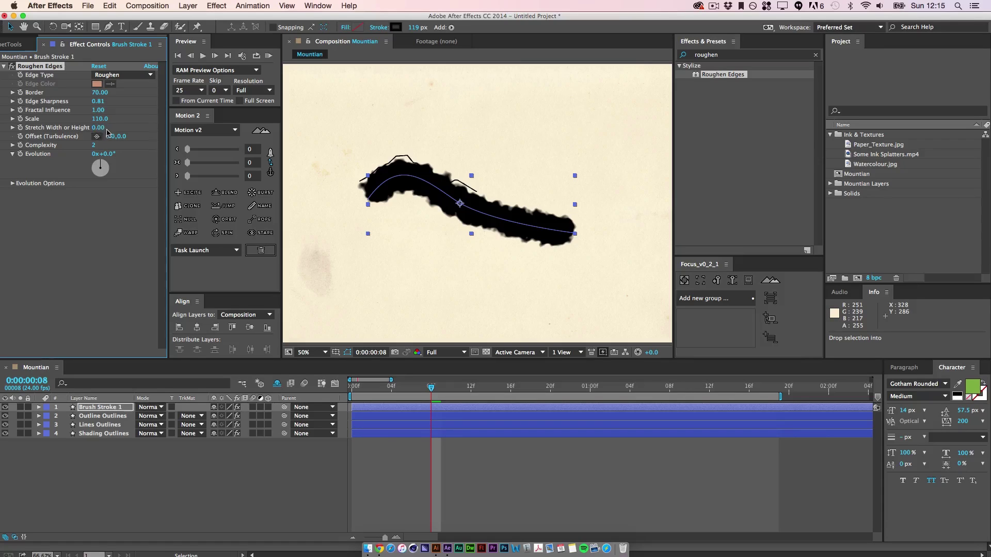
# Try Stretch Width or Height values of 4.70 and 2 on the brush stroke's roughened edges, and settle on 1.7.
pyautogui.moveTo(105, 127)
pyautogui.mouseDown()
pyautogui.moveTo(263, 143)
pyautogui.moveTo(132, 135)
pyautogui.mouseUp()
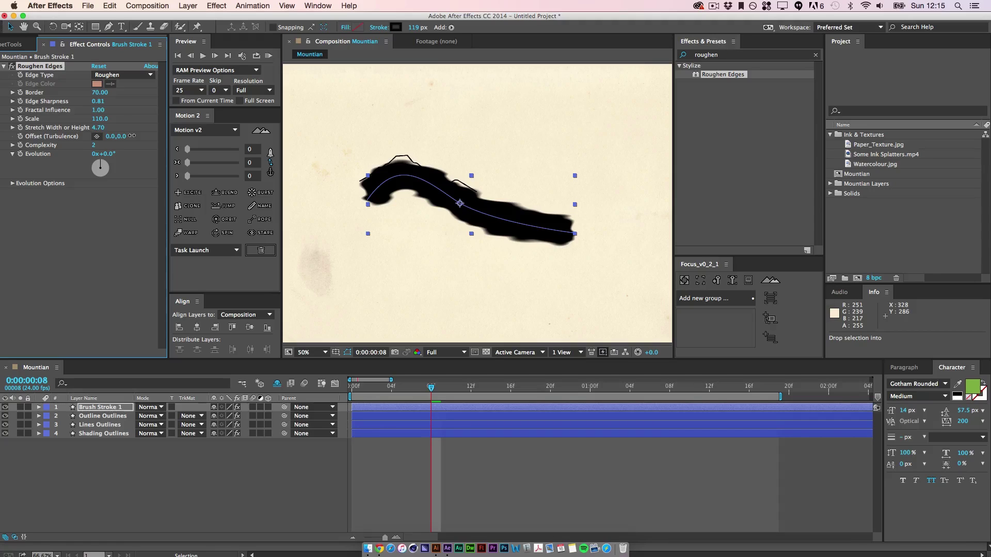
pyautogui.moveTo(130, 135); pyautogui.dragTo(102, 133)
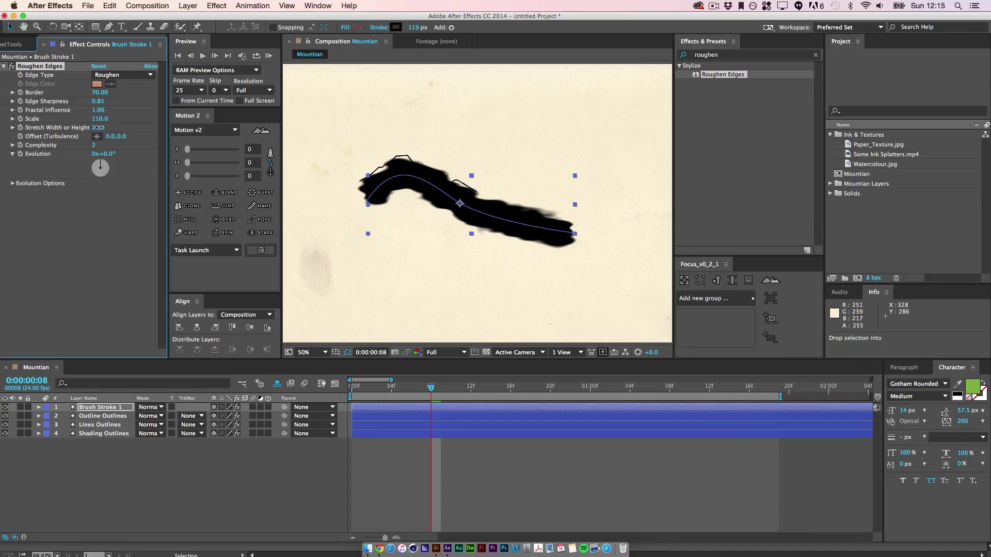
pyautogui.click(98, 127)
pyautogui.write('2')
pyautogui.press('Return')
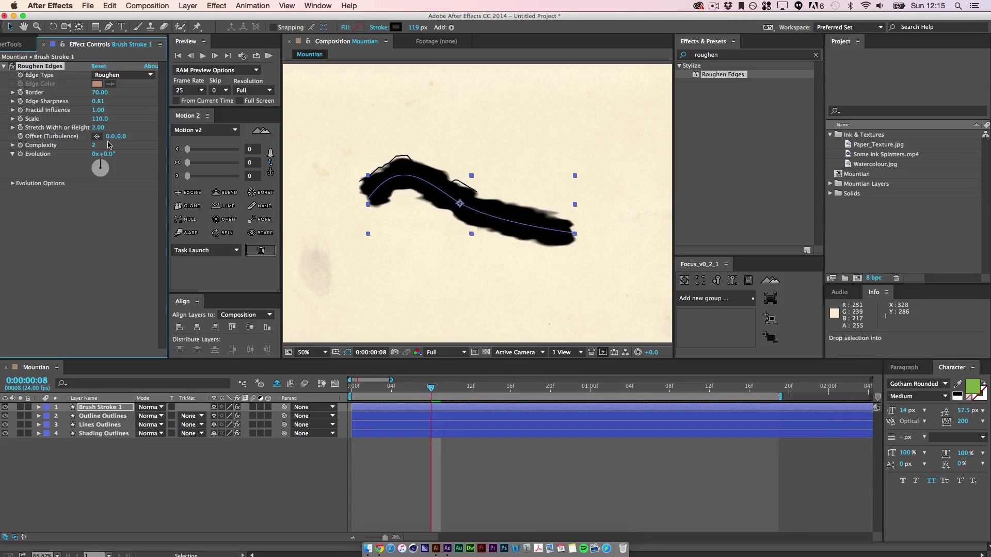
pyautogui.click(97, 127)
pyautogui.write('1.7')
pyautogui.press('Return')
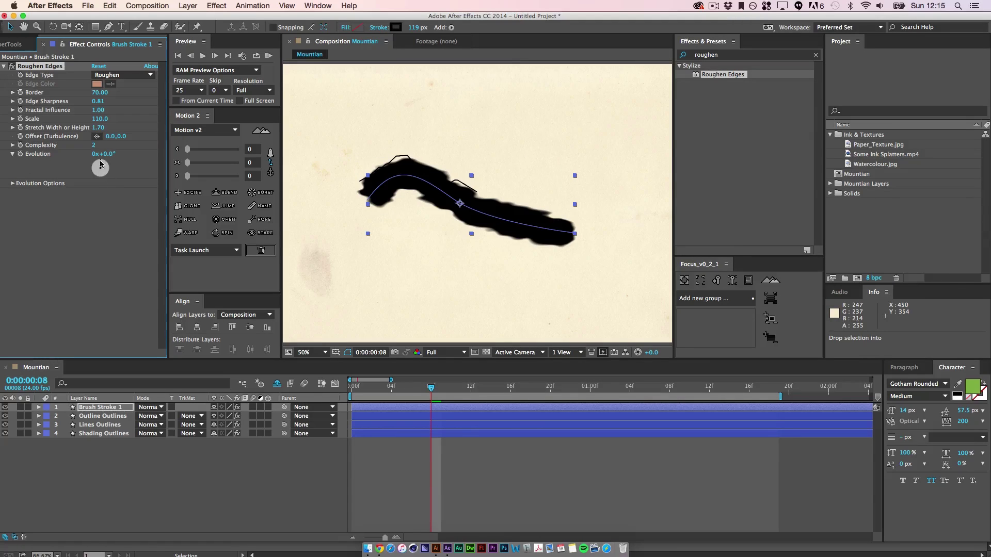
# Set the Roughen Edges Evolution on Brush Stroke 1 to 120°.
pyautogui.moveTo(105, 165)
pyautogui.mouseDown()
pyautogui.moveTo(111, 183)
pyautogui.moveTo(114, 176)
pyautogui.mouseUp()
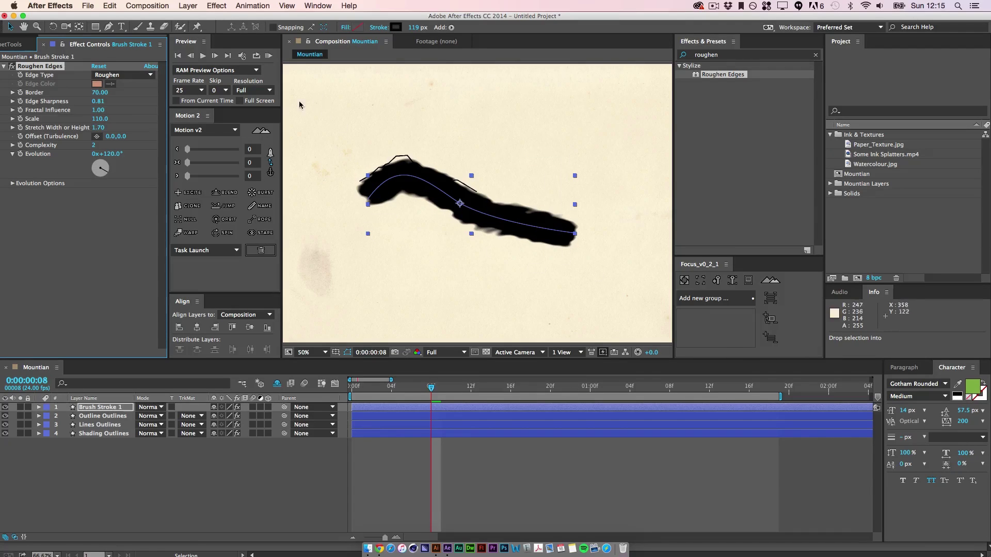
pyautogui.click(435, 400)
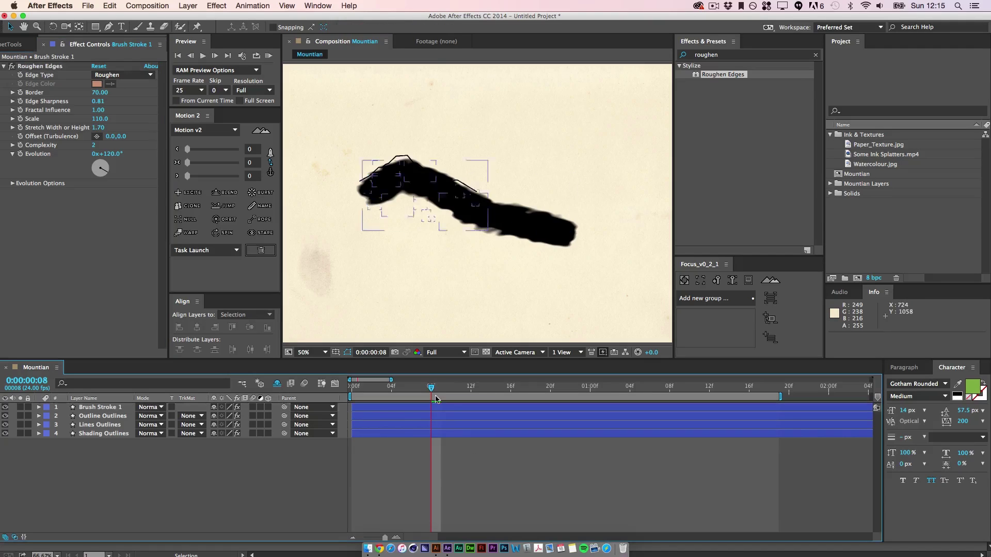
# Go to 0:00:01:00 and add a Trim Paths operator to the contents of the Brush Stroke 1 layer.
pyautogui.moveTo(432, 388)
pyautogui.mouseDown()
pyautogui.moveTo(361, 391)
pyautogui.moveTo(405, 391)
pyautogui.moveTo(442, 406)
pyautogui.moveTo(590, 406)
pyautogui.mouseUp()
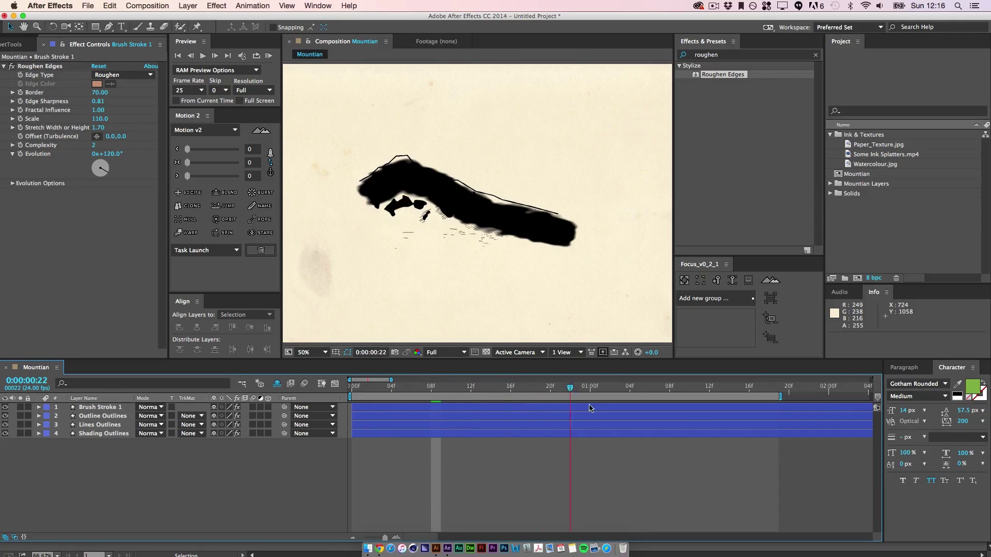
pyautogui.click(92, 409)
pyautogui.click(38, 407)
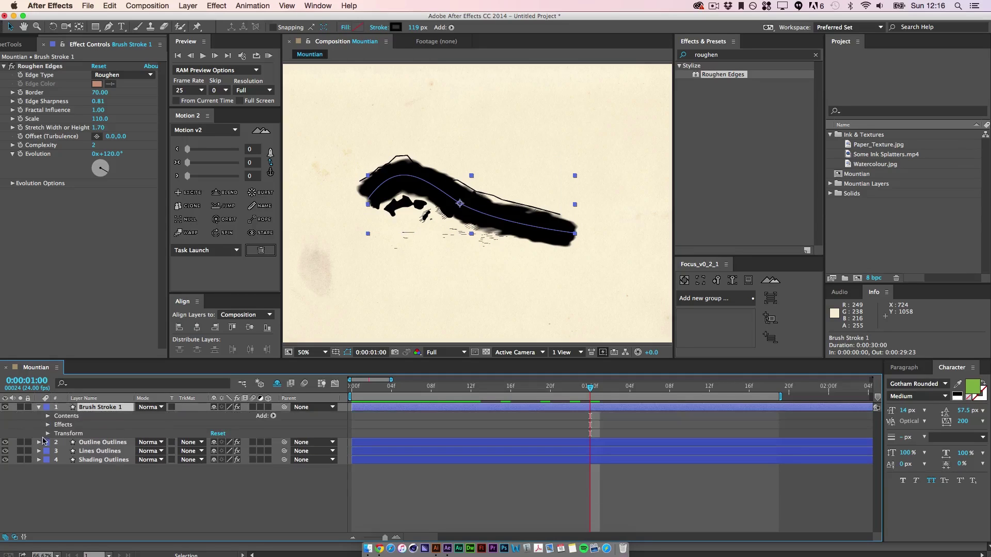
pyautogui.click(273, 416)
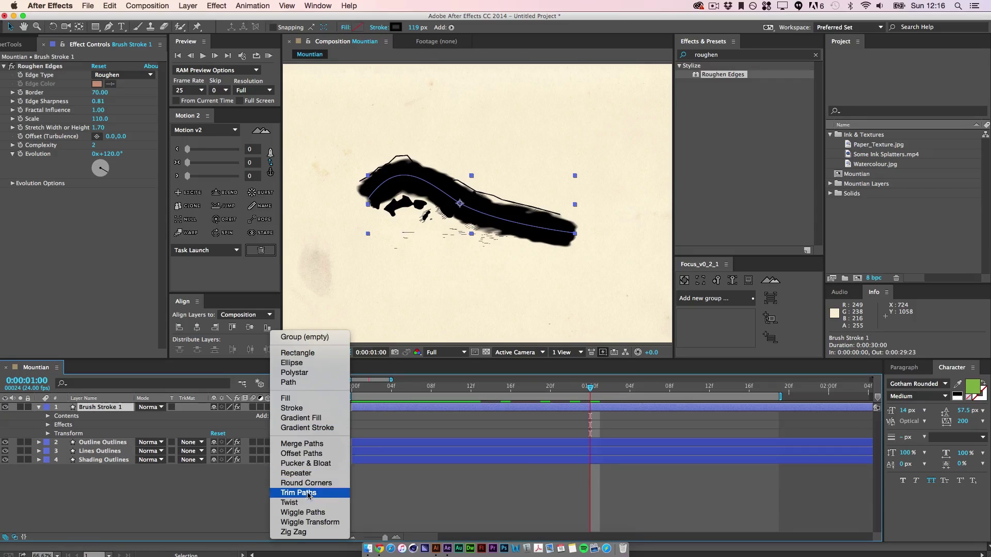
pyautogui.click(306, 518)
pyautogui.click(56, 434)
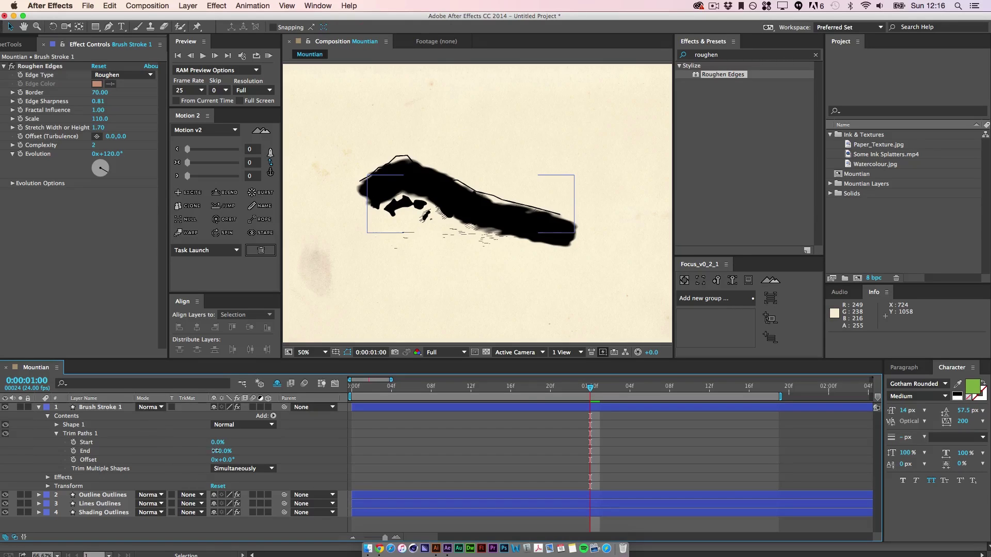
# Keyframe the Trim Paths End of Brush Stroke 1 from 0% at 0:00:00:15 to 100% at 0:00:02:00.
pyautogui.moveTo(215, 451); pyautogui.dragTo(82, 453)
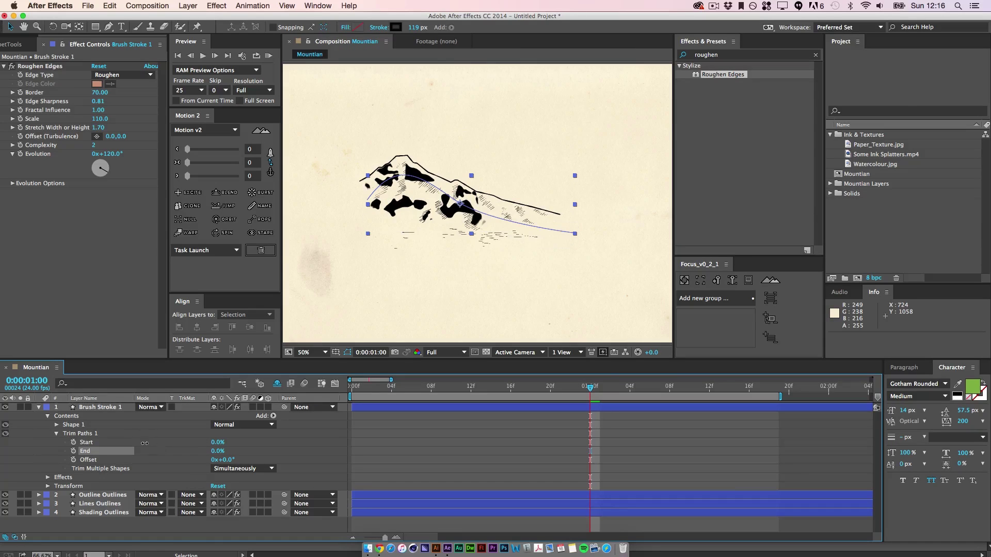
pyautogui.click(74, 451)
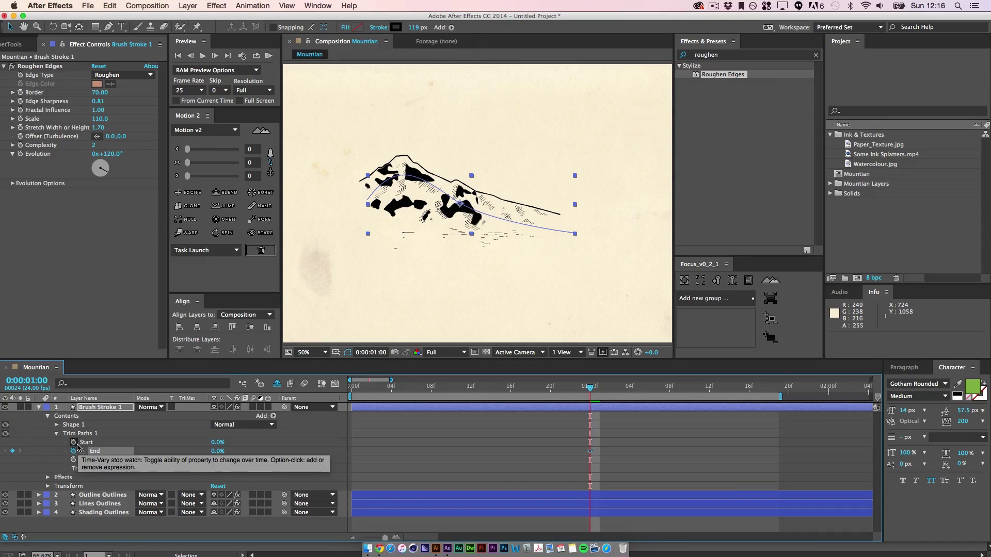
pyautogui.moveTo(590, 391)
pyautogui.mouseDown()
pyautogui.moveTo(403, 400)
pyautogui.moveTo(558, 444)
pyautogui.moveTo(514, 460)
pyautogui.mouseUp()
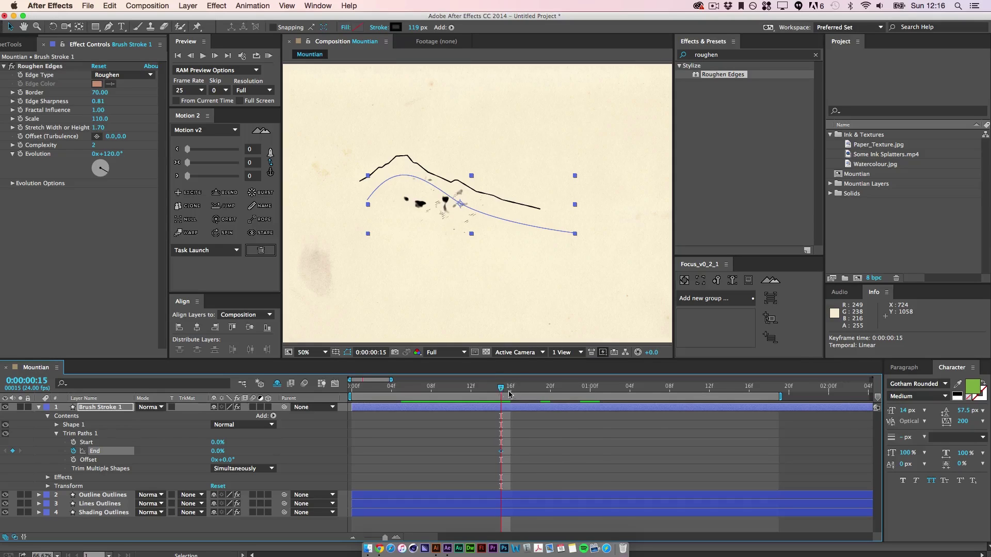
pyautogui.moveTo(508, 393)
pyautogui.mouseDown()
pyautogui.moveTo(720, 425)
pyautogui.moveTo(828, 408)
pyautogui.mouseUp()
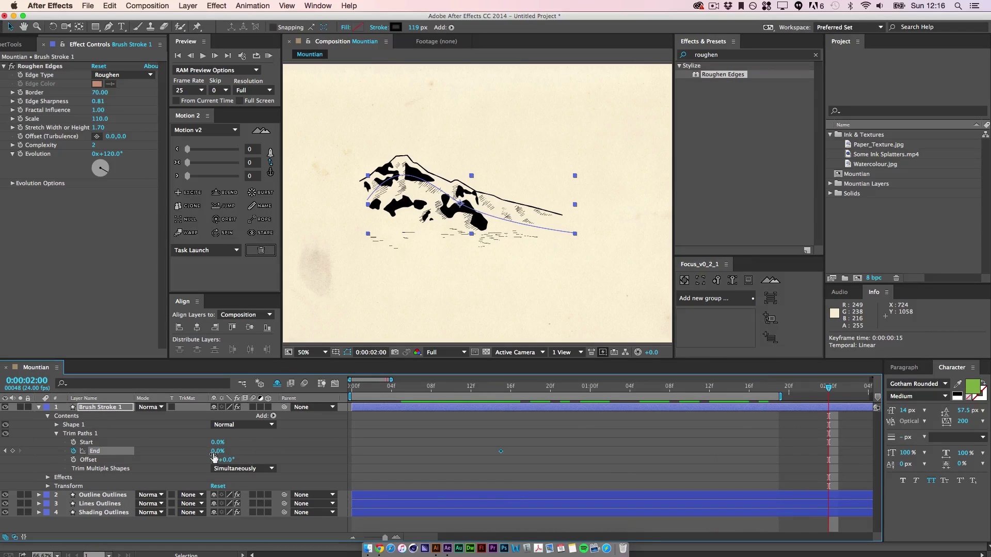
pyautogui.moveTo(216, 451); pyautogui.dragTo(360, 450)
pyautogui.click(618, 443)
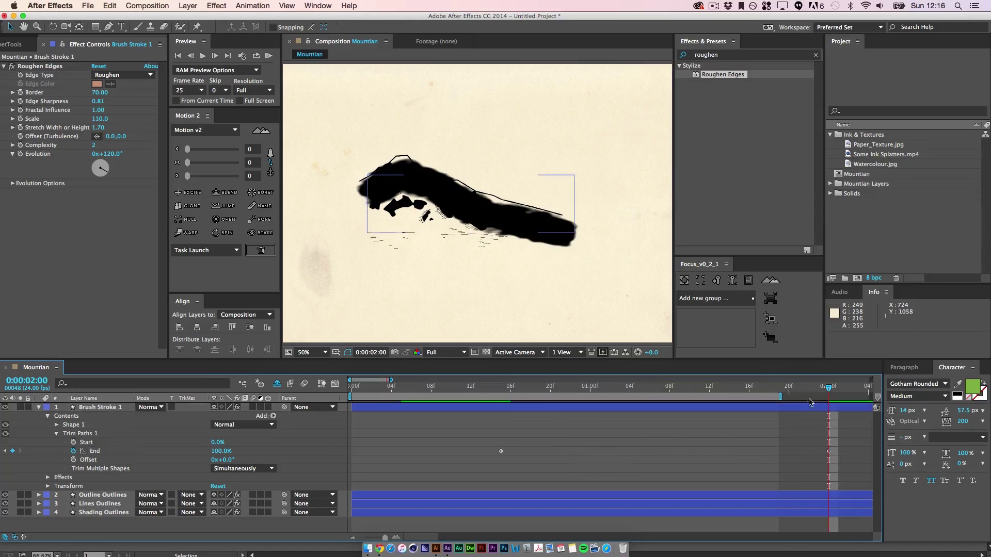
# Extend the end of the work area to 0:00:02:02 and collapse the Brush Stroke 1 layer's properties.
pyautogui.moveTo(828, 387)
pyautogui.mouseDown()
pyautogui.moveTo(521, 390)
pyautogui.moveTo(635, 392)
pyautogui.moveTo(828, 426)
pyautogui.mouseUp()
pyautogui.moveTo(780, 396); pyautogui.dragTo(860, 397)
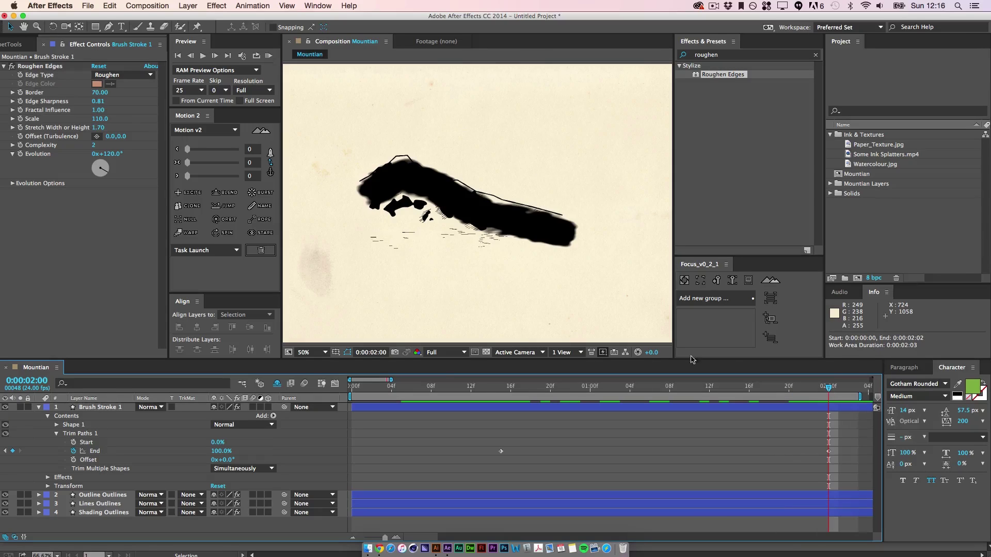
pyautogui.click(51, 455)
pyautogui.click(39, 407)
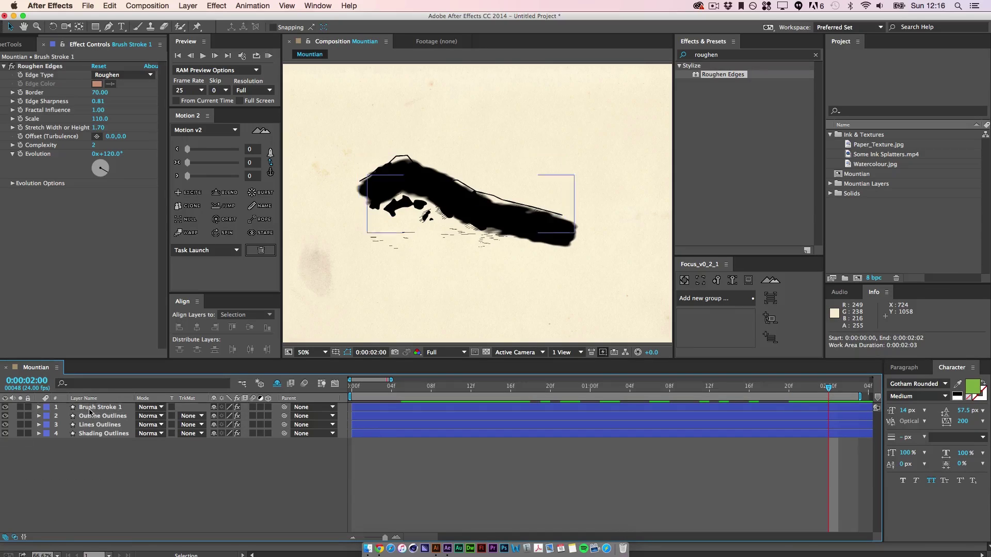
# Pre-compose Brush Stroke 1 into a new composition named "Water Colour" with all attributes moved into it.
pyautogui.click(97, 407)
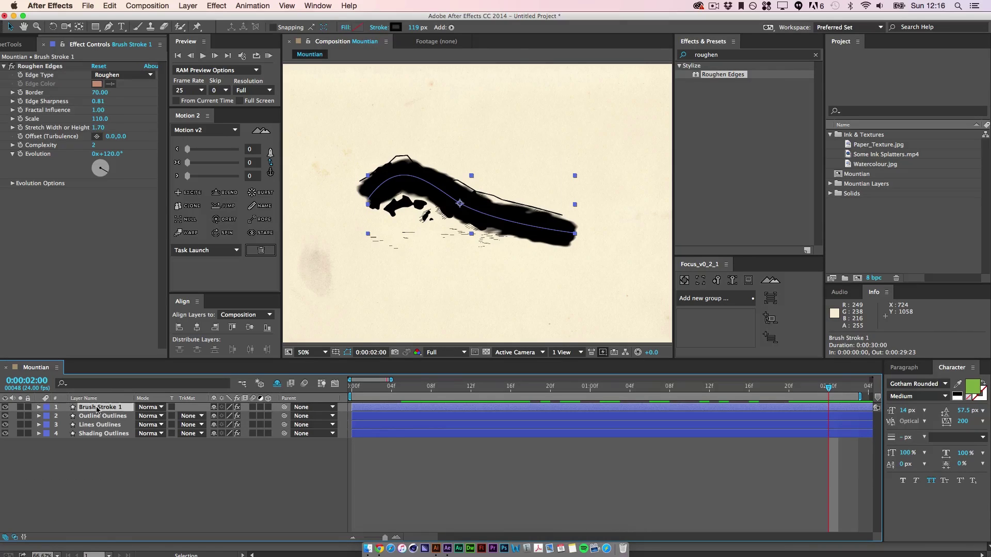
pyautogui.rightClick(95, 411)
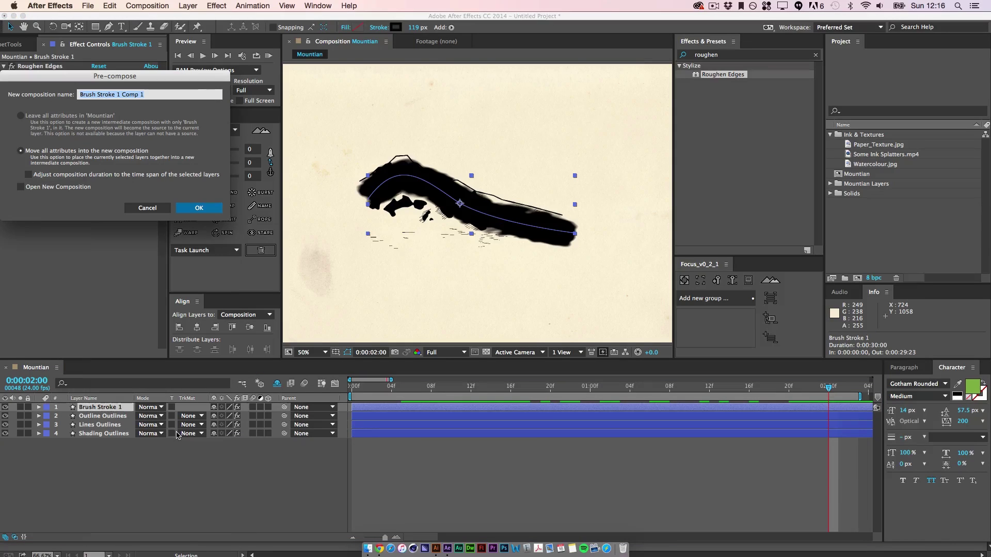
pyautogui.write('Water Colour')
pyautogui.press('Return')
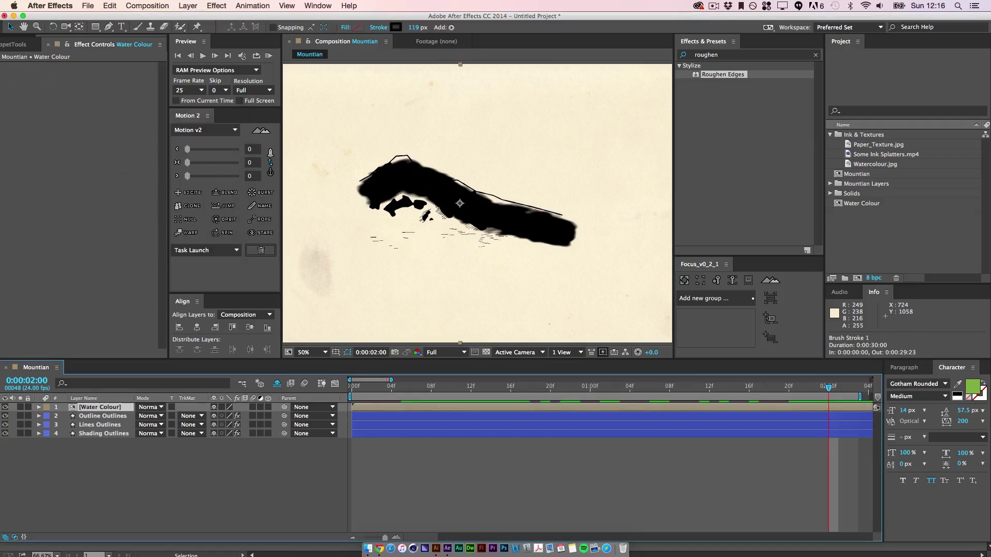
# Open the Water Colour composition and place Watercolour.jpg beneath the Brush Stroke 1 layer.
pyautogui.doubleClick(110, 409)
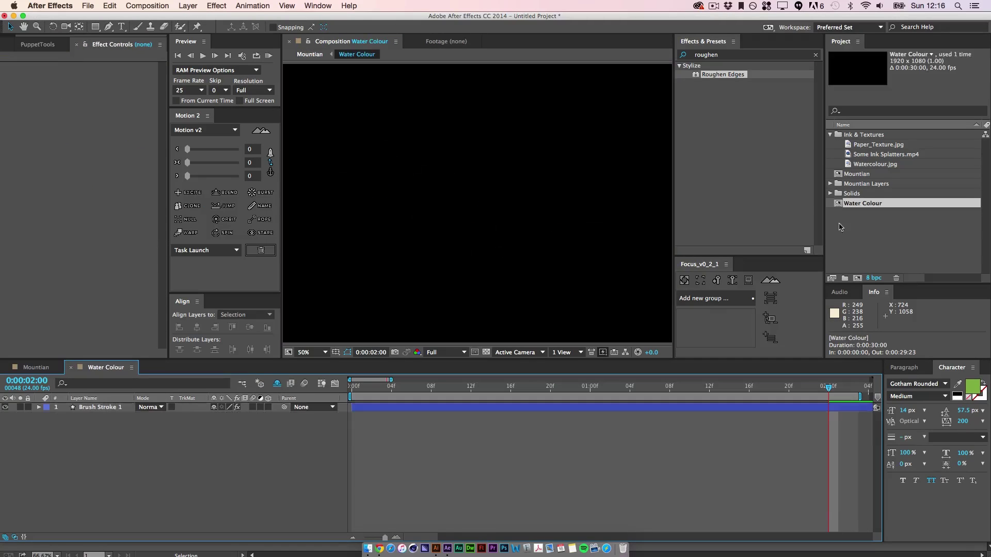
pyautogui.click(886, 155)
pyautogui.click(886, 164)
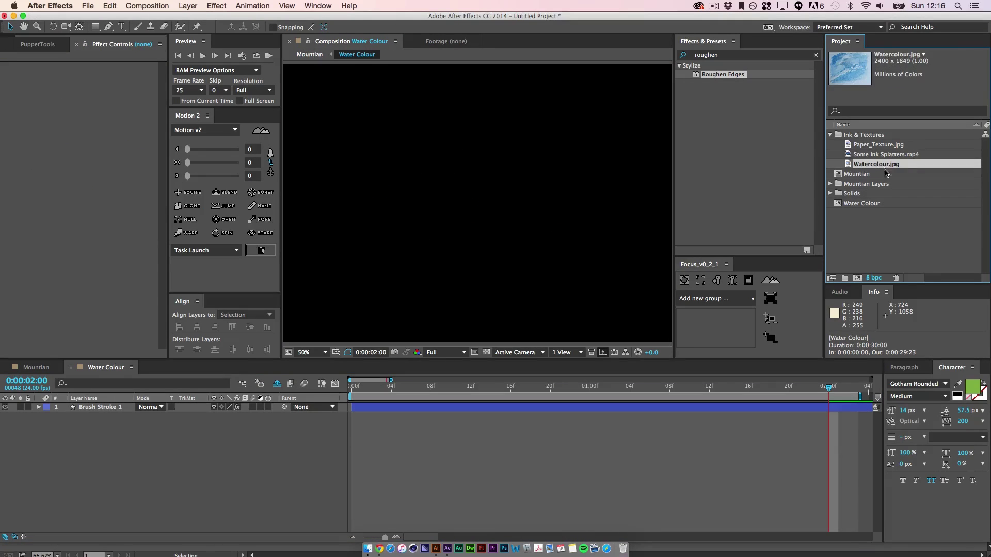
pyautogui.moveTo(883, 165); pyautogui.dragTo(146, 419)
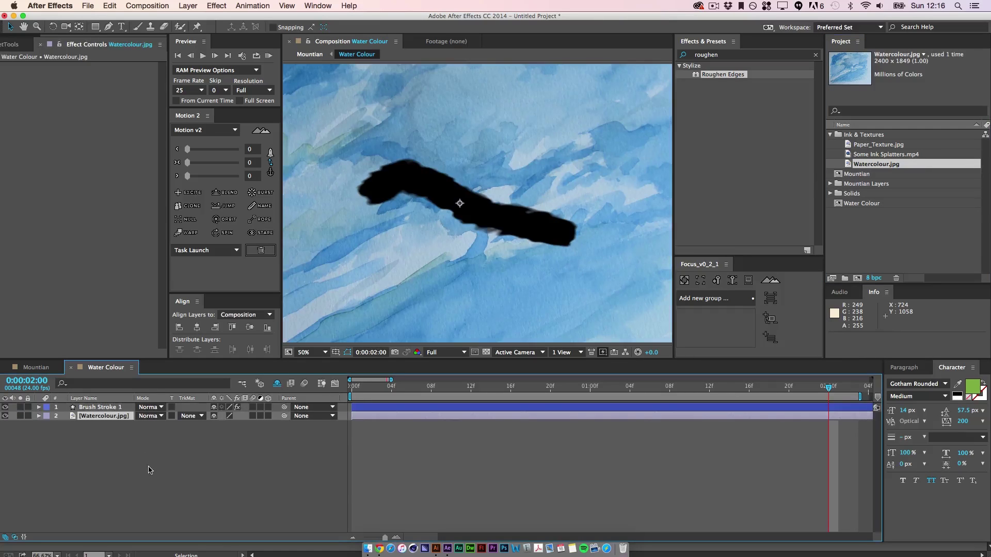
pyautogui.click(134, 465)
# Pre-compose Brush Stroke 1 inside Water Colour as "Brush stoke", moving all attributes into the new composition.
pyautogui.click(111, 408)
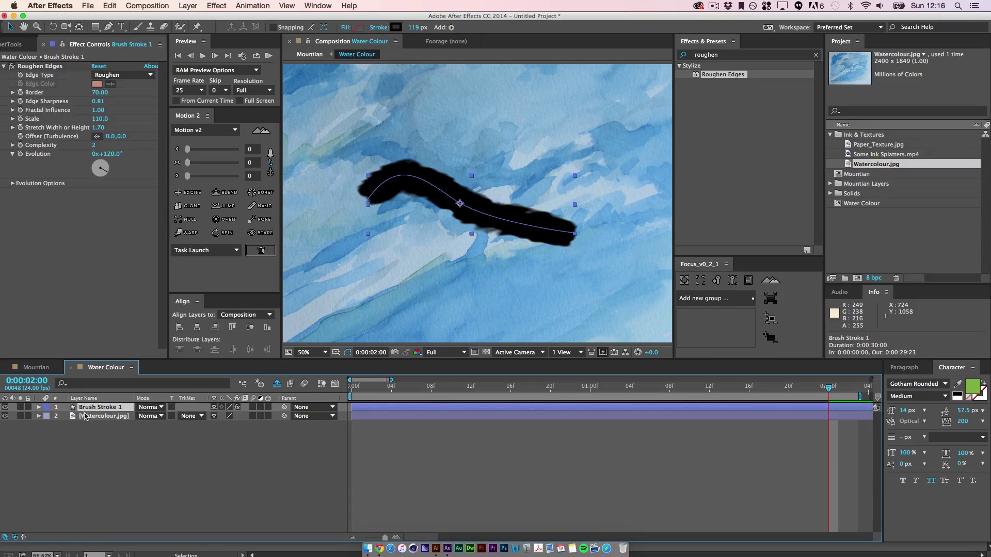
pyautogui.rightClick(102, 409)
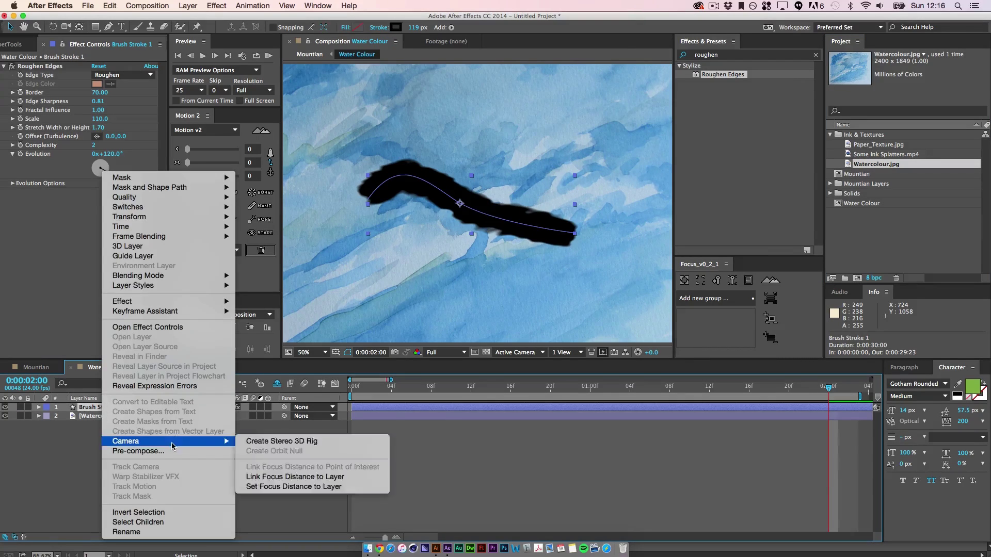
pyautogui.click(155, 450)
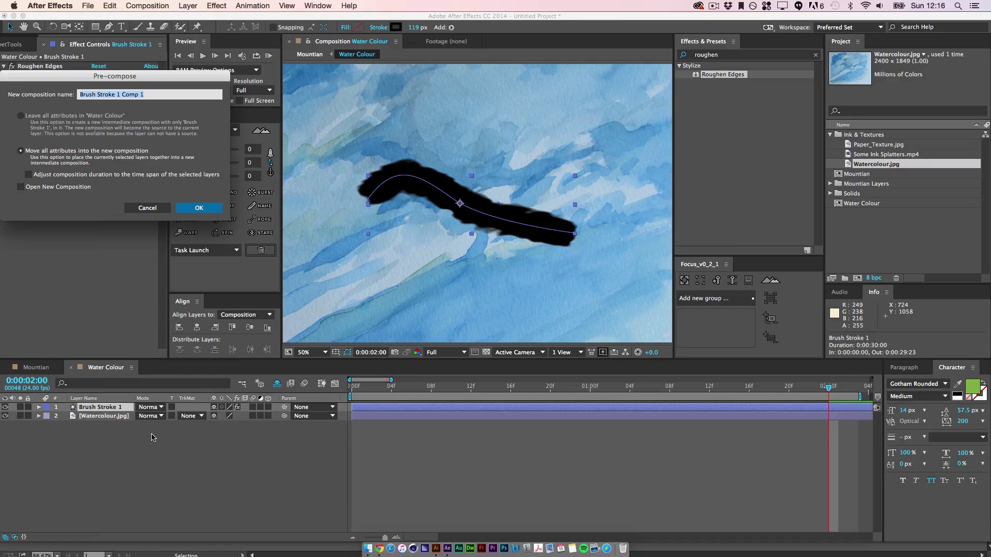
pyautogui.write('Brush st')
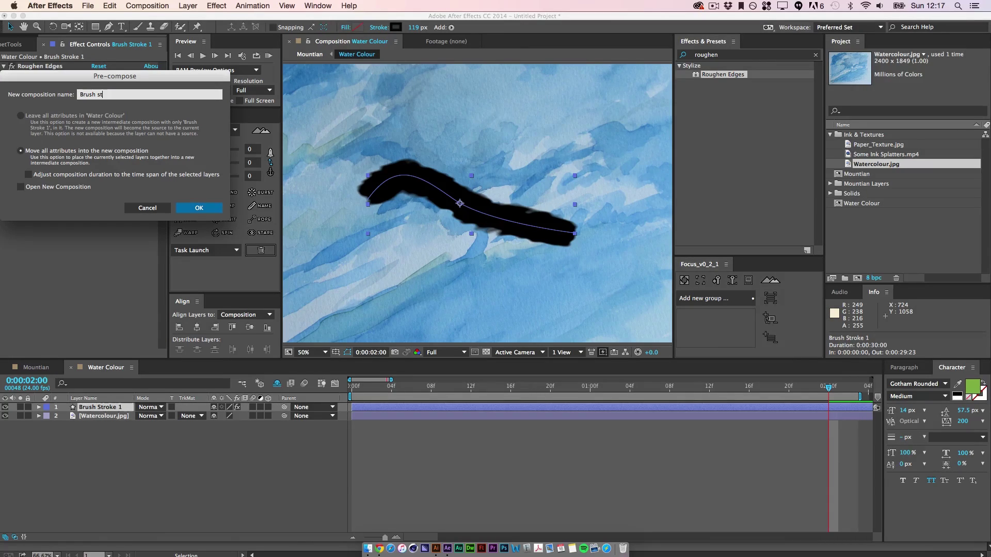
pyautogui.write('oke')
pyautogui.press('Return')
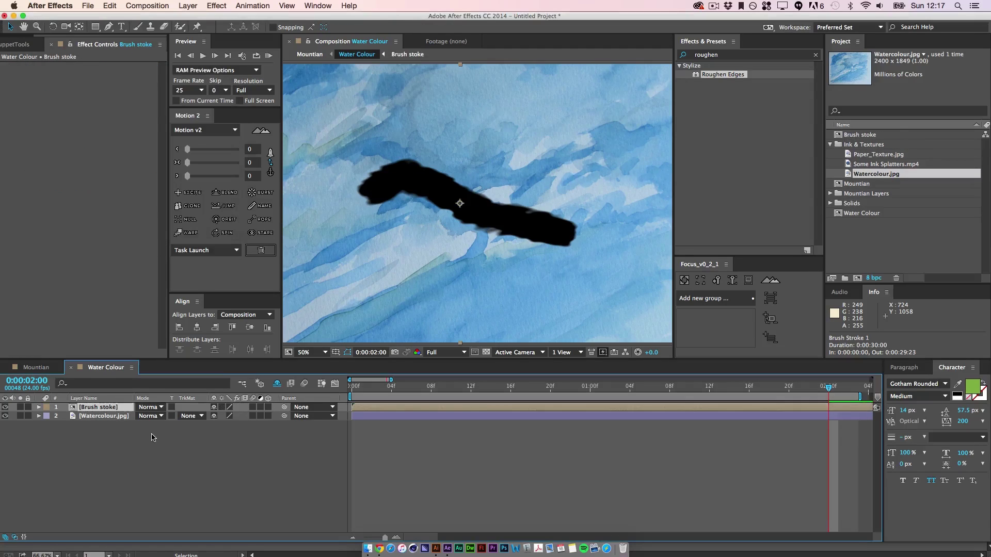
# Set the Watercolour.jpg layer's track matte to Alpha Matte "Brush stoke" and scrub through the brush reveal.
pyautogui.click(291, 430)
pyautogui.click(187, 415)
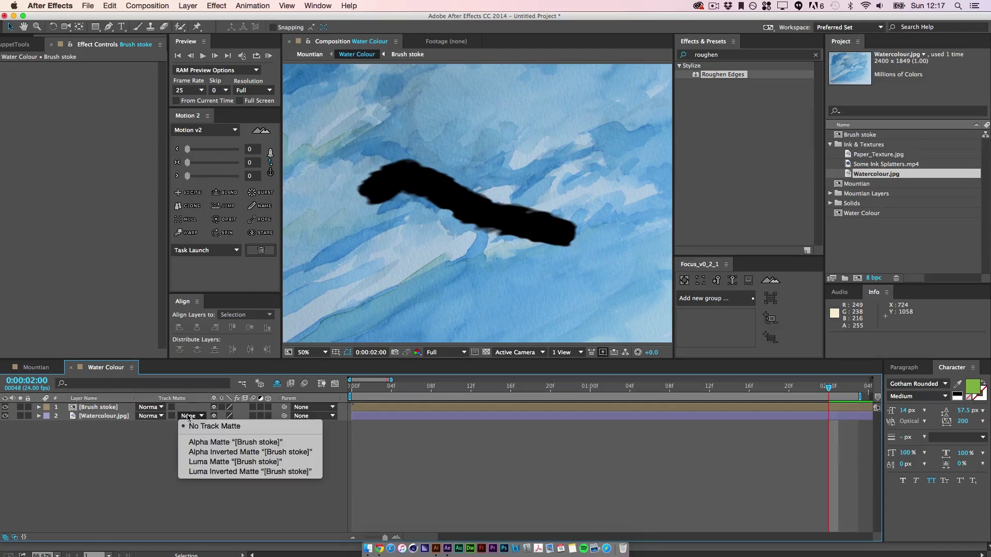
pyautogui.click(200, 439)
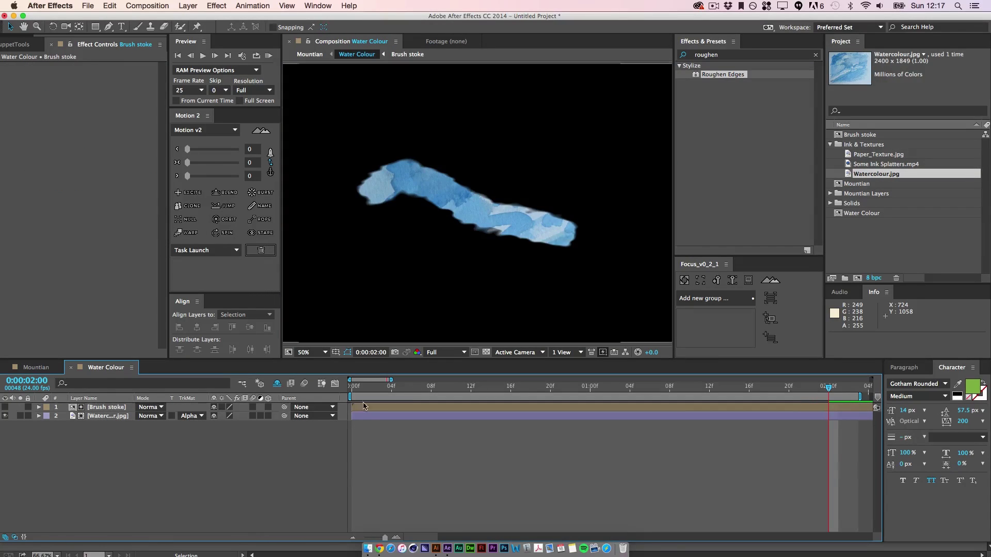
pyautogui.moveTo(375, 388)
pyautogui.mouseDown()
pyautogui.moveTo(350, 393)
pyautogui.moveTo(783, 394)
pyautogui.moveTo(541, 395)
pyautogui.moveTo(790, 395)
pyautogui.moveTo(859, 411)
pyautogui.moveTo(559, 414)
pyautogui.moveTo(808, 417)
pyautogui.moveTo(793, 401)
pyautogui.moveTo(642, 390)
pyautogui.moveTo(699, 390)
pyautogui.mouseUp()
# In the Mountian composition, move the Water Colour layer beneath Shading Outlines and preview the animation.
pyautogui.click(45, 370)
pyautogui.click(122, 415)
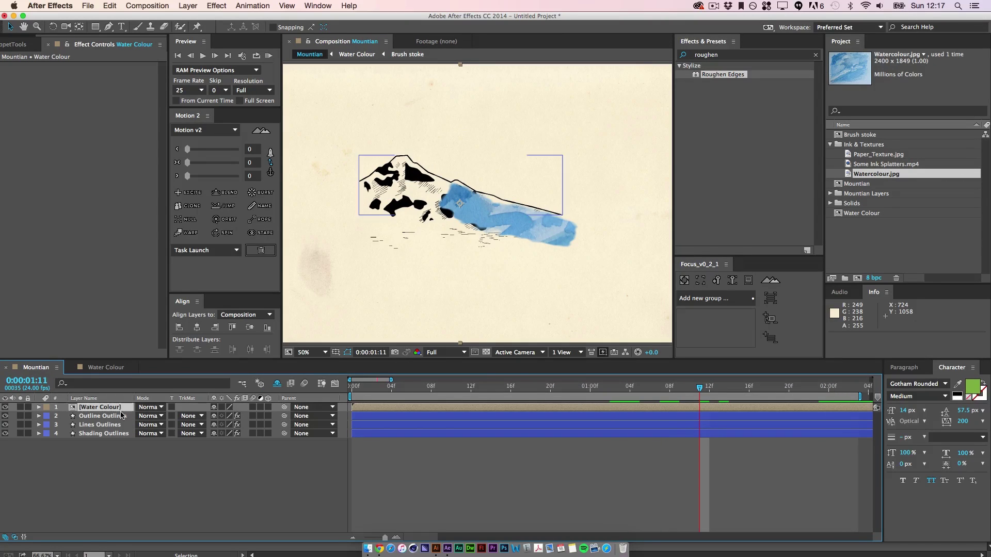
pyautogui.moveTo(122, 415); pyautogui.dragTo(116, 444)
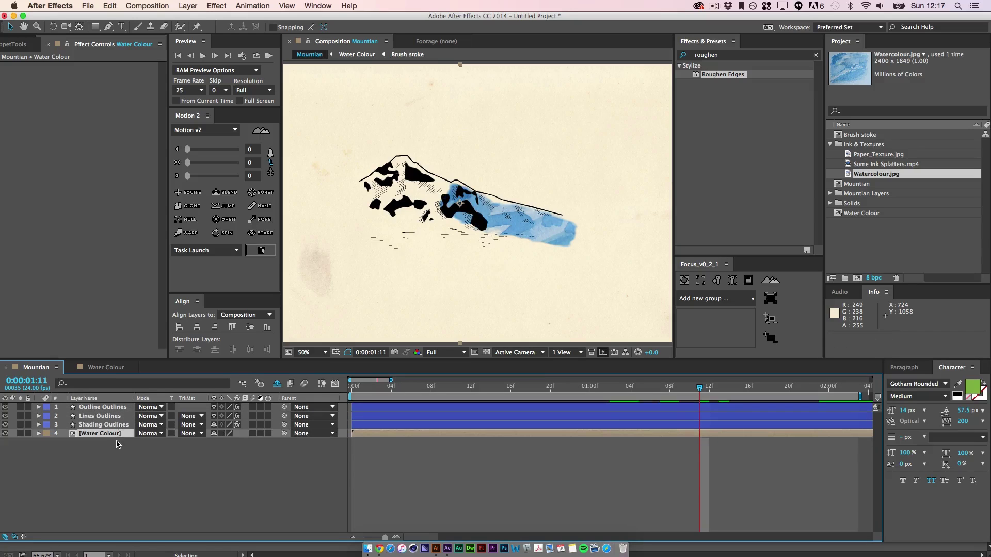
pyautogui.moveTo(696, 390)
pyautogui.mouseDown()
pyautogui.moveTo(460, 390)
pyautogui.moveTo(600, 390)
pyautogui.mouseUp()
pyautogui.press('space')
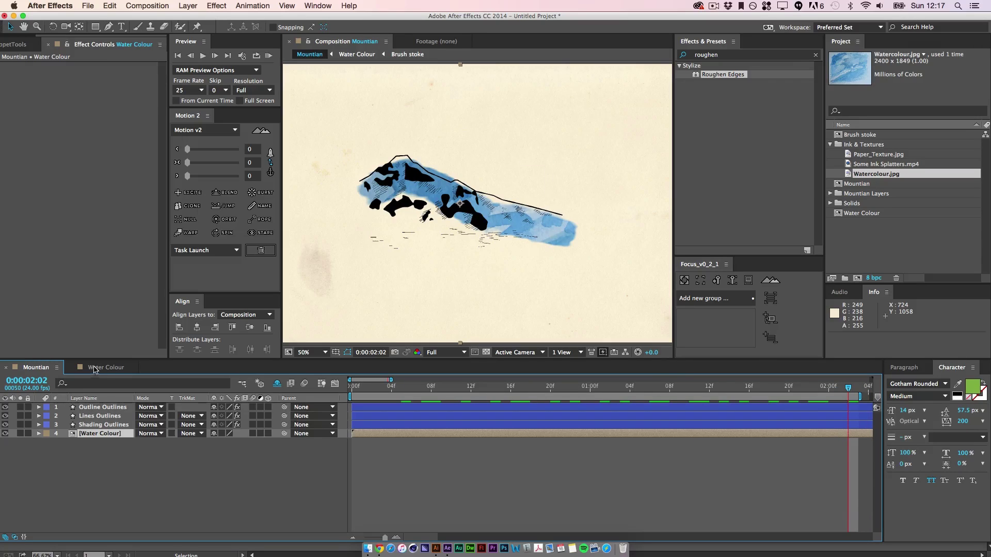
# Reopen the Water Colour composition and apply the Tint effect to the Watercolour.jpg layer.
pyautogui.doubleClick(104, 434)
pyautogui.click(102, 416)
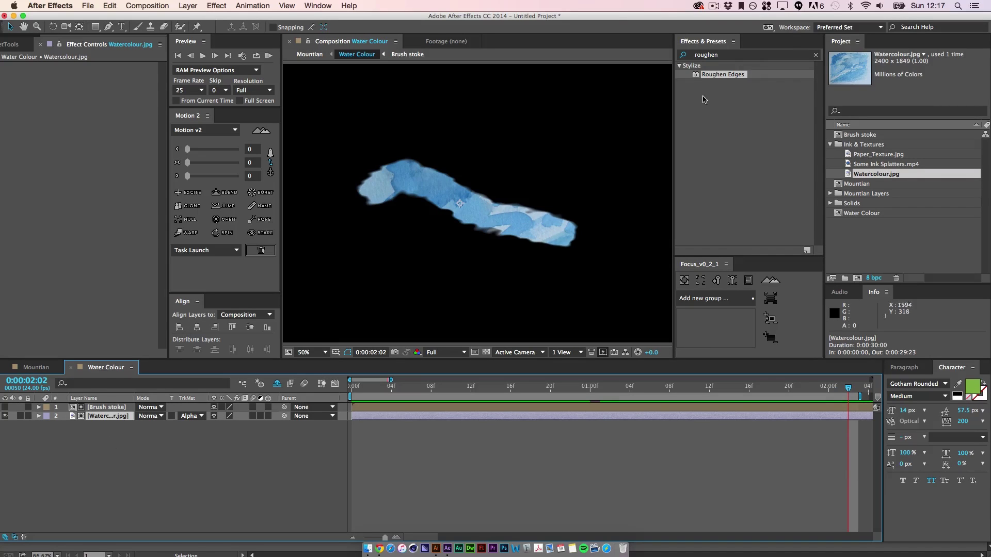
pyautogui.click(815, 55)
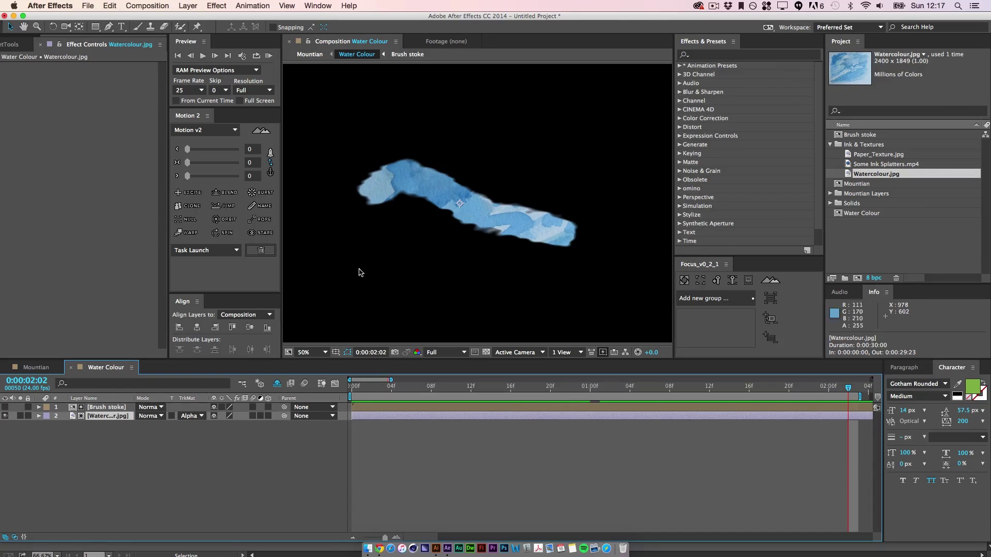
pyautogui.click(735, 55)
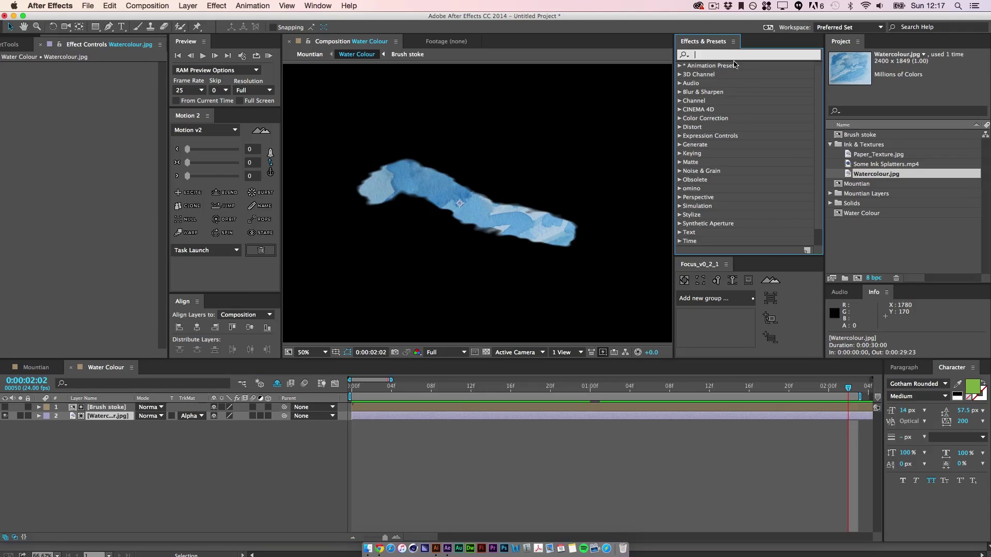
pyautogui.write('tint')
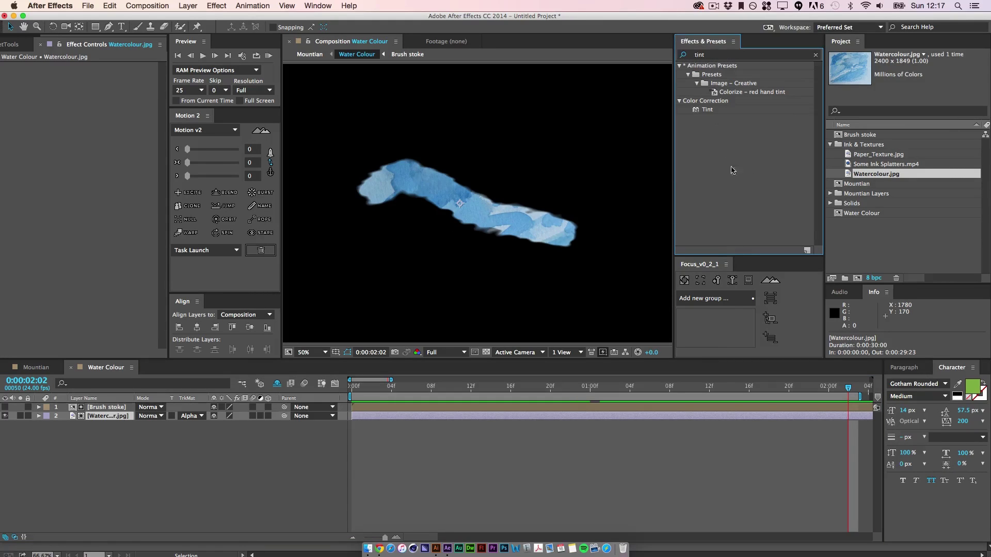
pyautogui.moveTo(707, 109); pyautogui.dragTo(81, 118)
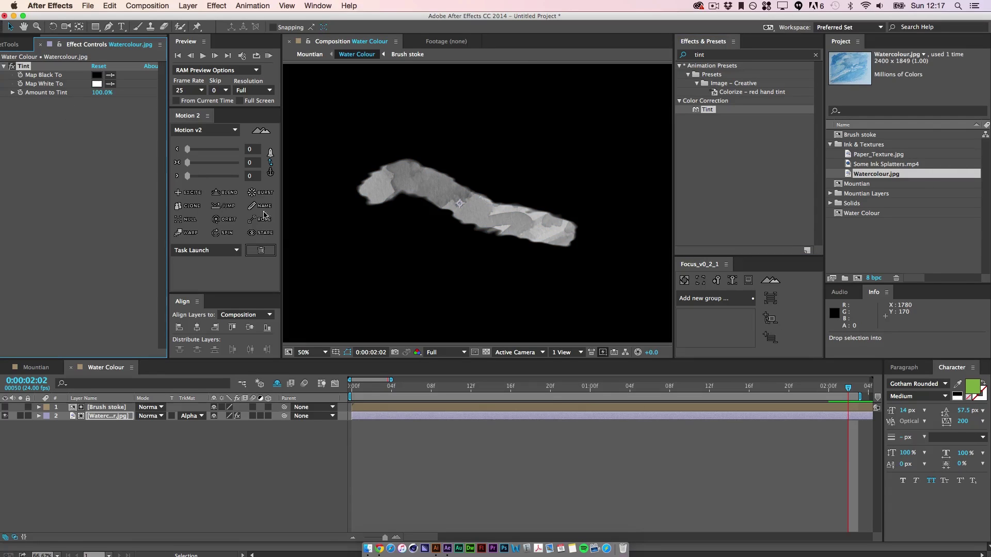
pyautogui.click(227, 434)
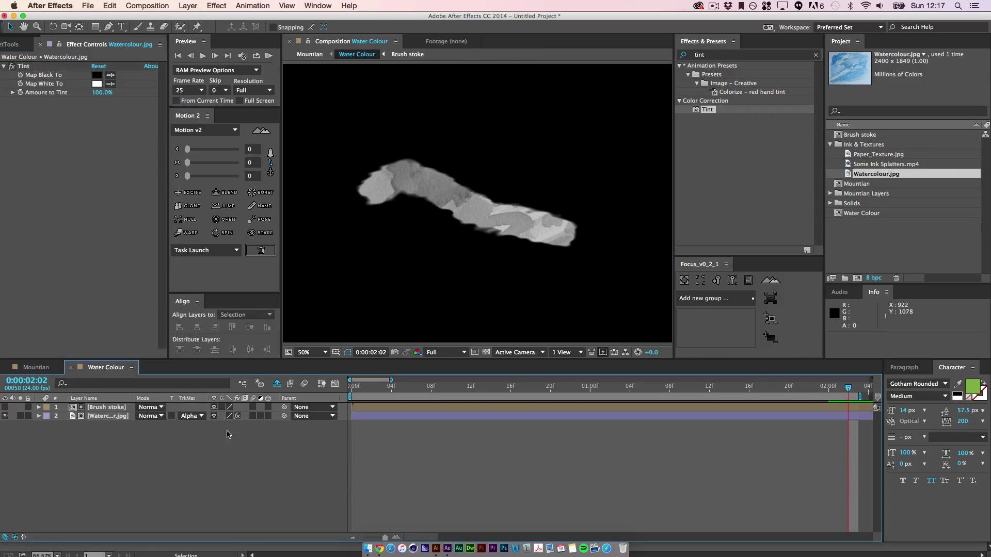
# In the Mountian composition, set the Water Colour layer's opacity to 50% and scrub through the animation.
pyautogui.click(51, 368)
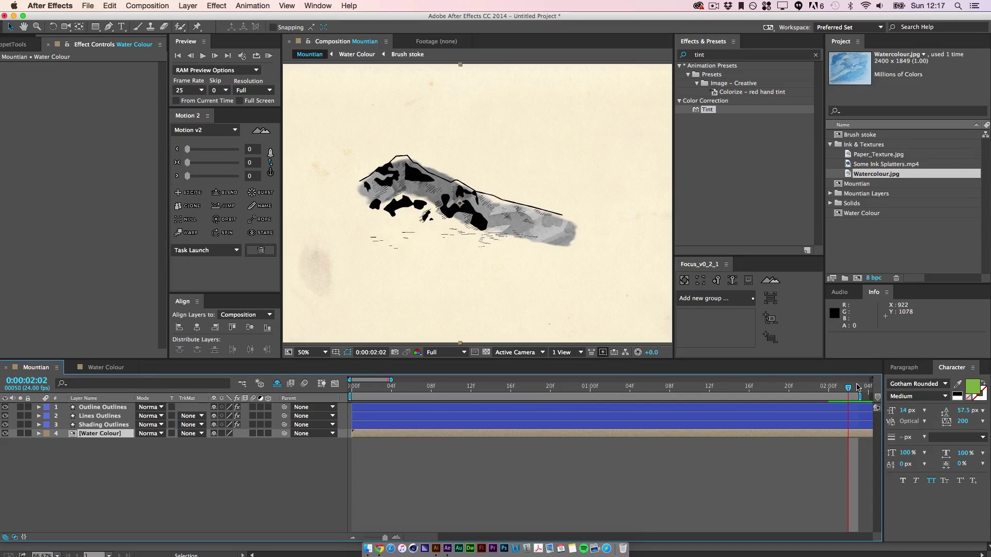
pyautogui.moveTo(856, 387); pyautogui.dragTo(845, 417)
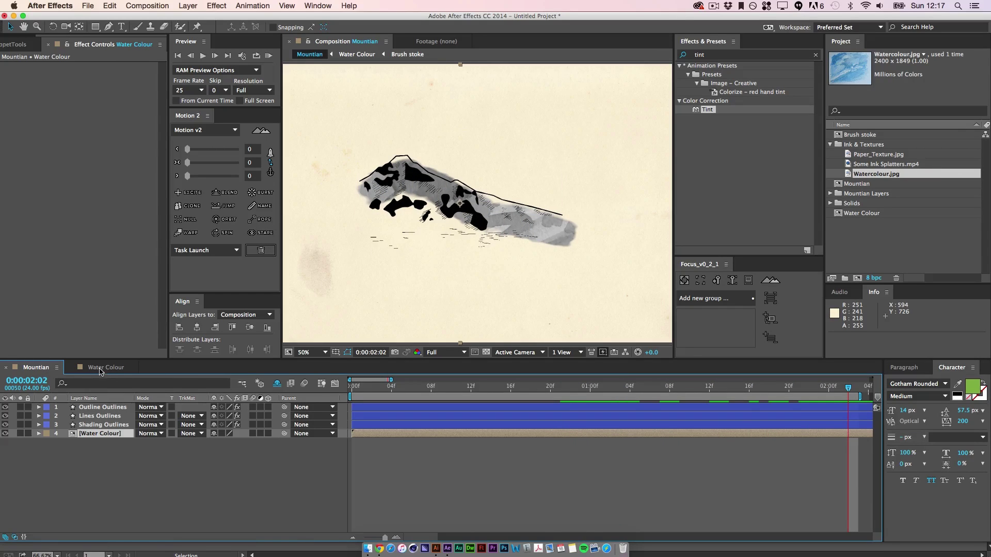
pyautogui.click(109, 445)
pyautogui.click(110, 434)
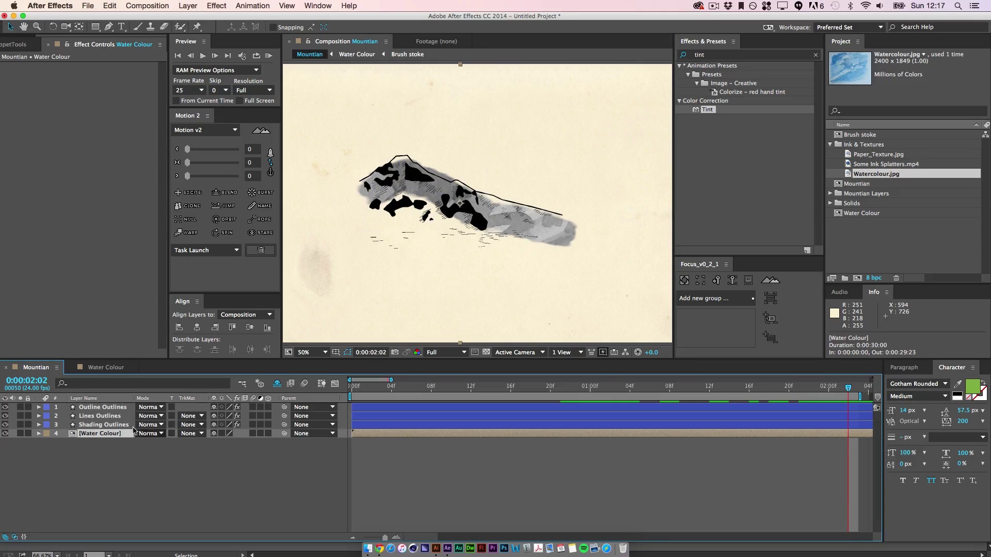
pyautogui.press('t')
pyautogui.click(218, 443)
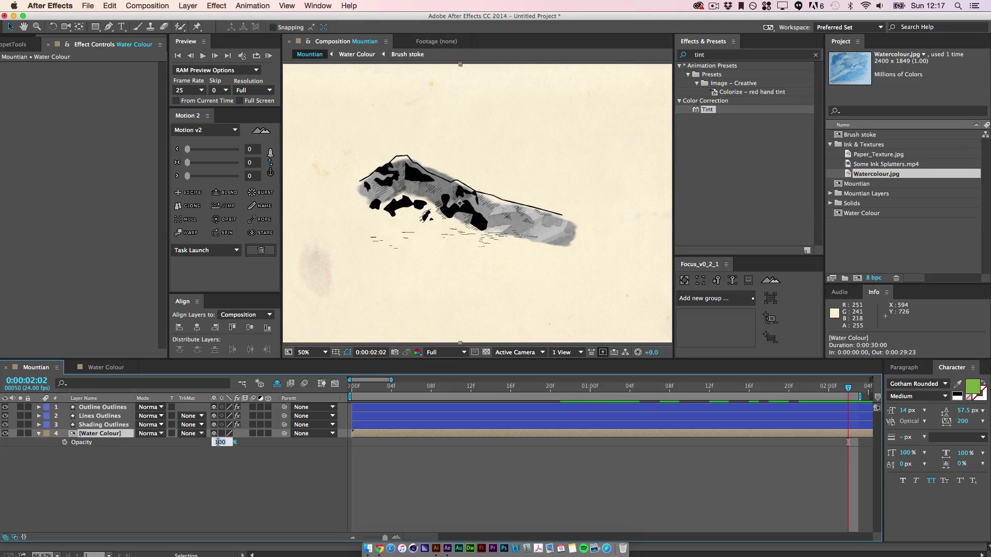
pyautogui.write('50')
pyautogui.press('Return')
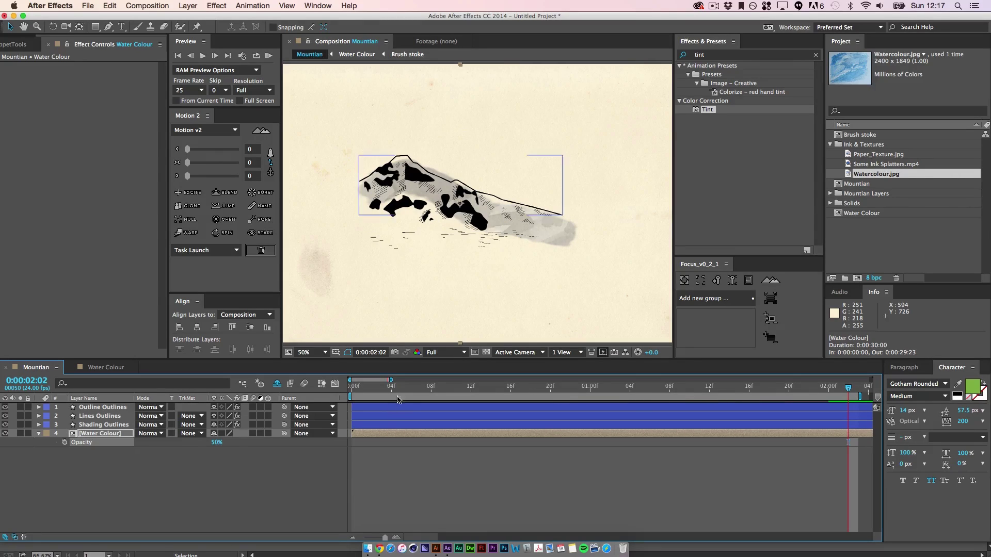
pyautogui.click(546, 442)
pyautogui.moveTo(848, 389); pyautogui.dragTo(653, 372)
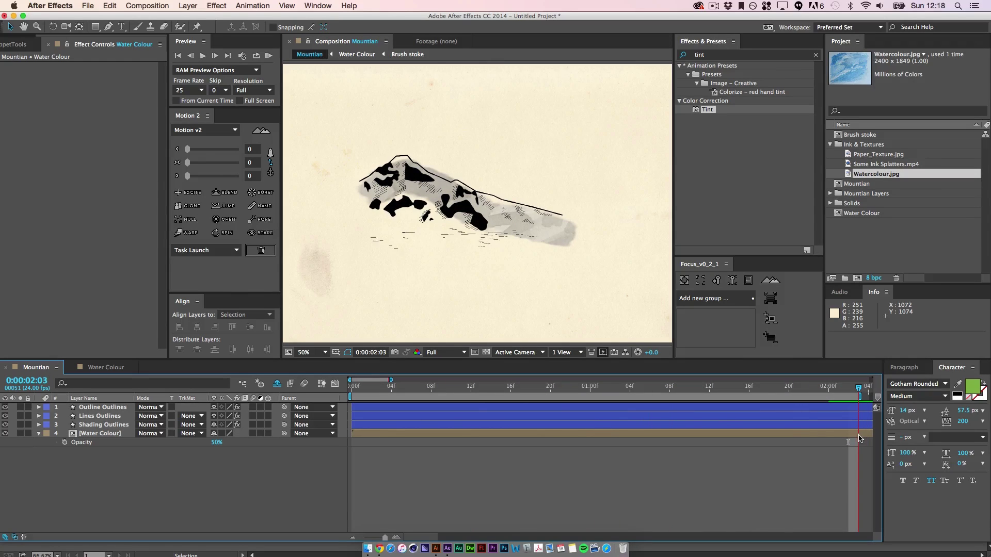
# Reopen the Water Colour composition, apply Hue/Saturation to the Watercolour.jpg layer below Tint and enable Colorize.
pyautogui.click(111, 368)
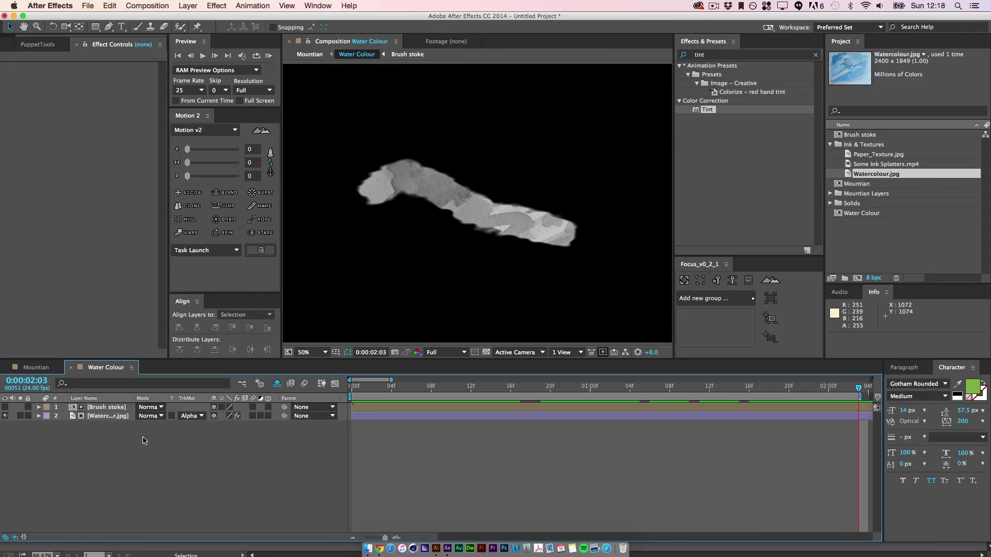
pyautogui.click(108, 417)
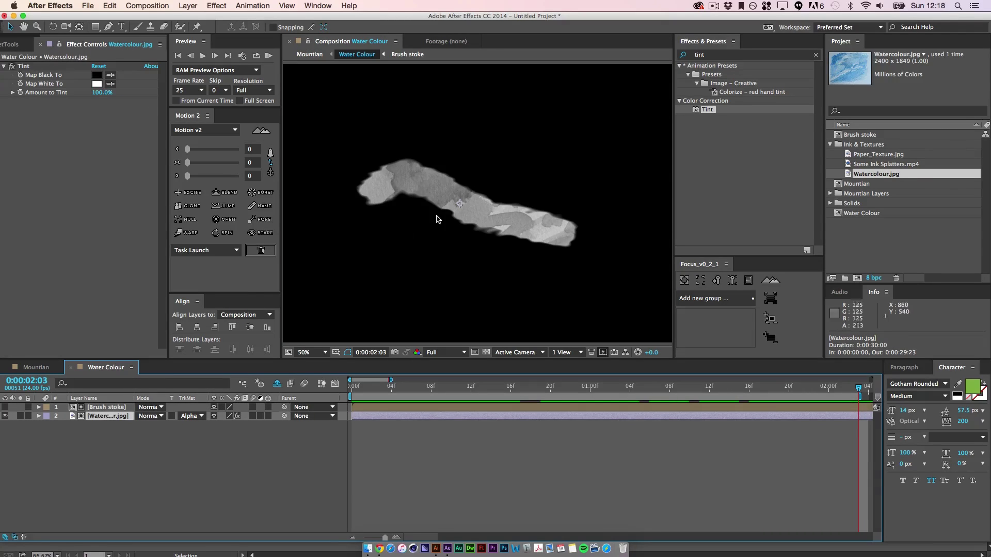
pyautogui.click(817, 54)
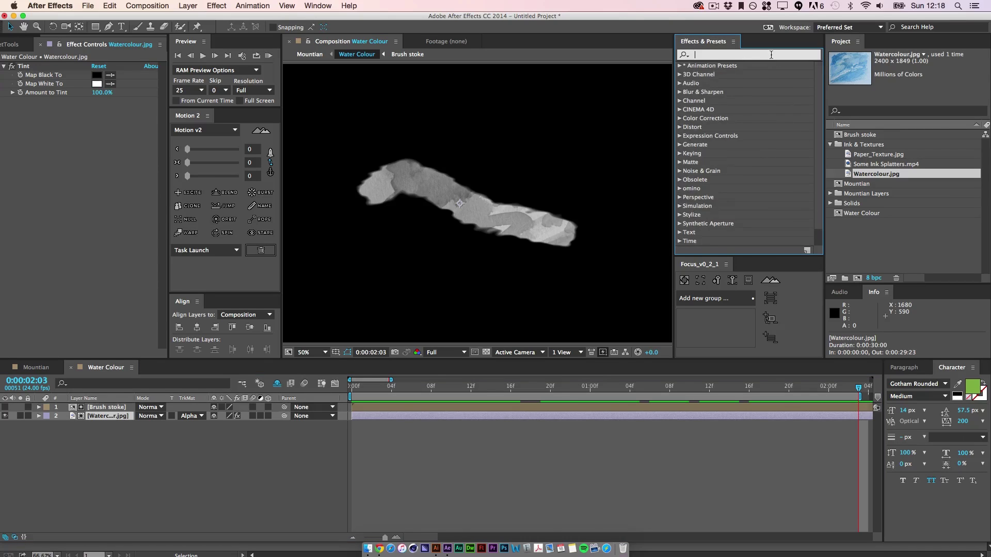
pyautogui.write('hue')
pyautogui.moveTo(730, 123); pyautogui.dragTo(58, 141)
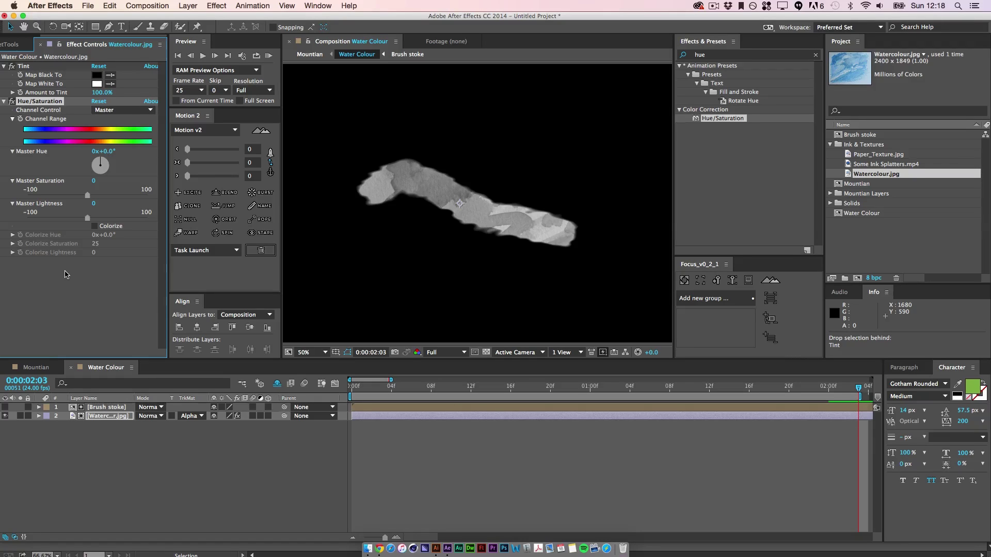
pyautogui.click(103, 286)
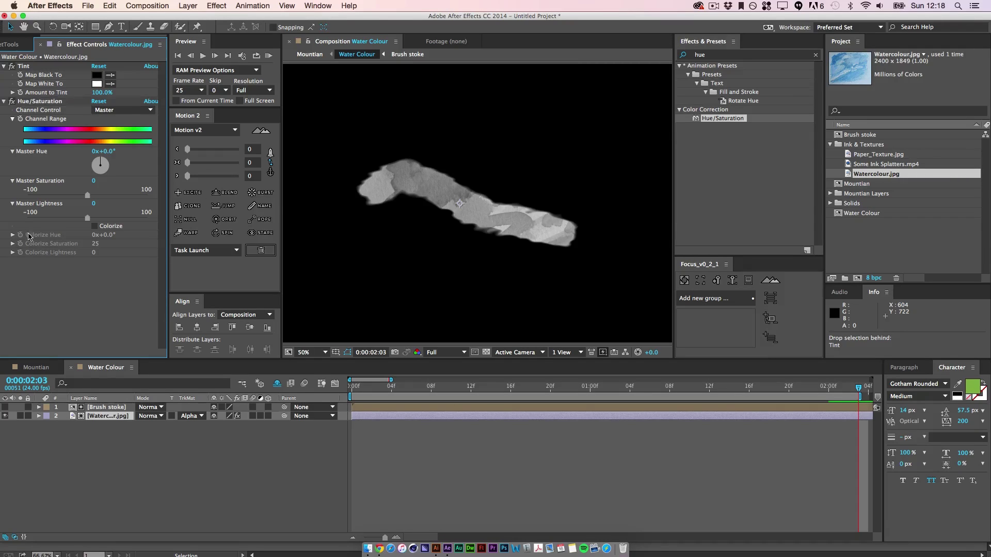
pyautogui.click(94, 227)
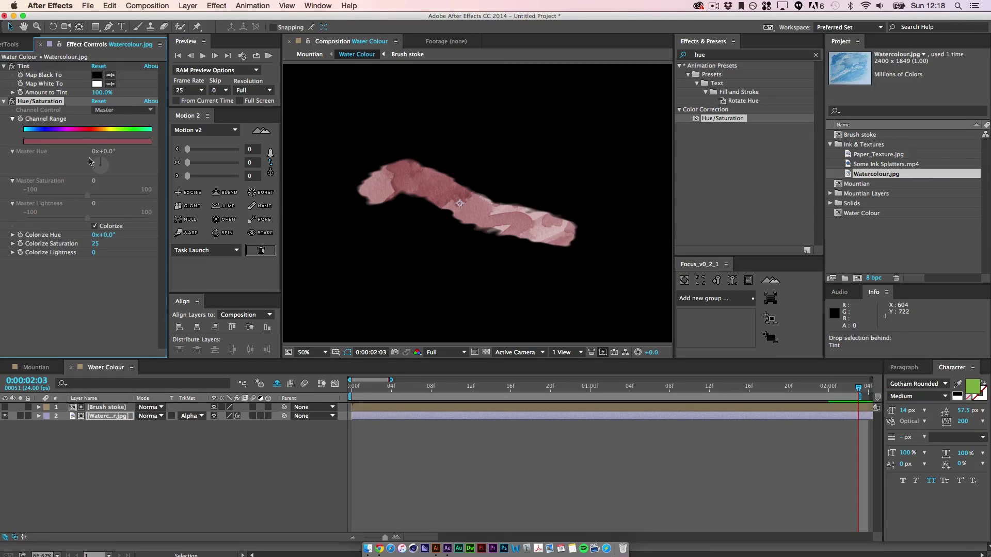
# Set the Hue/Saturation effect's Colorize Hue to 80°, Colorize Saturation to 16 and Colorize Lightness to 7.
pyautogui.moveTo(107, 236); pyautogui.dragTo(151, 262)
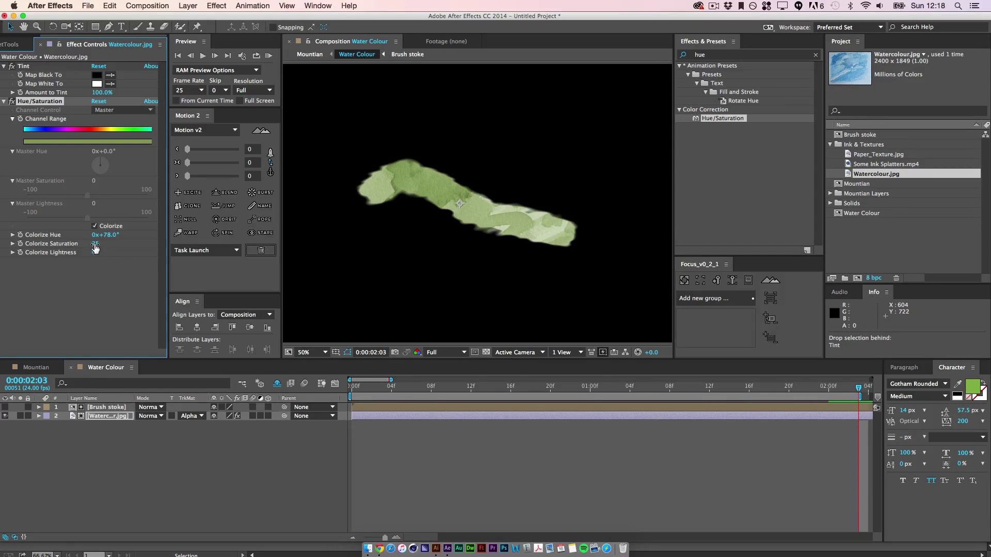
pyautogui.moveTo(96, 243); pyautogui.dragTo(160, 245)
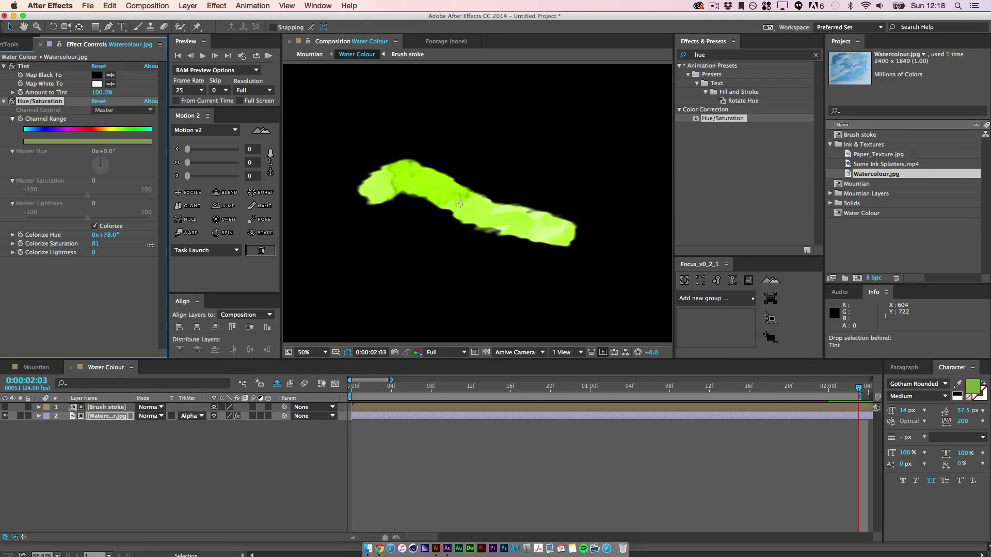
pyautogui.moveTo(97, 244); pyautogui.dragTo(120, 244)
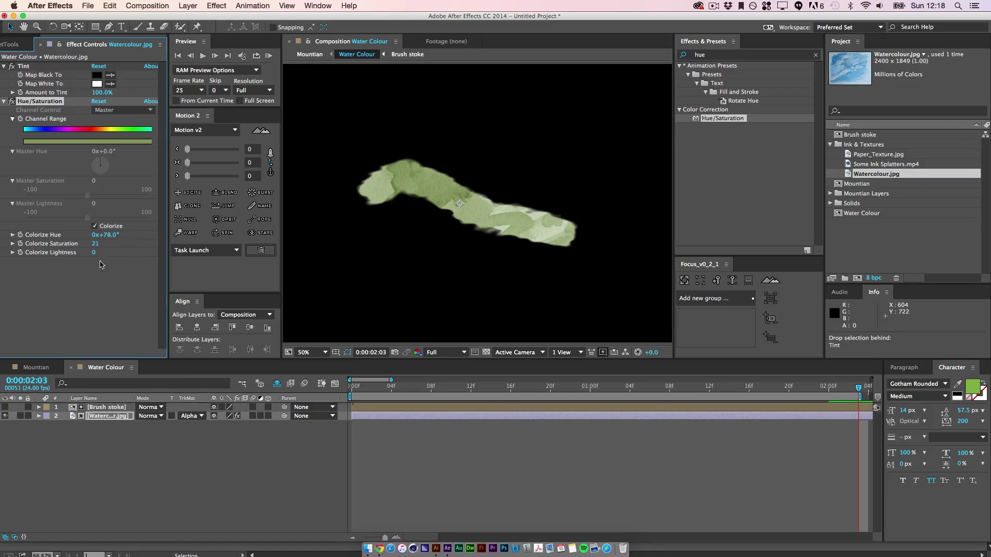
pyautogui.moveTo(93, 253)
pyautogui.mouseDown()
pyautogui.moveTo(106, 253)
pyautogui.moveTo(82, 256)
pyautogui.moveTo(95, 253)
pyautogui.moveTo(89, 246)
pyautogui.mouseUp()
pyautogui.moveTo(100, 252); pyautogui.dragTo(97, 253)
pyautogui.click(457, 469)
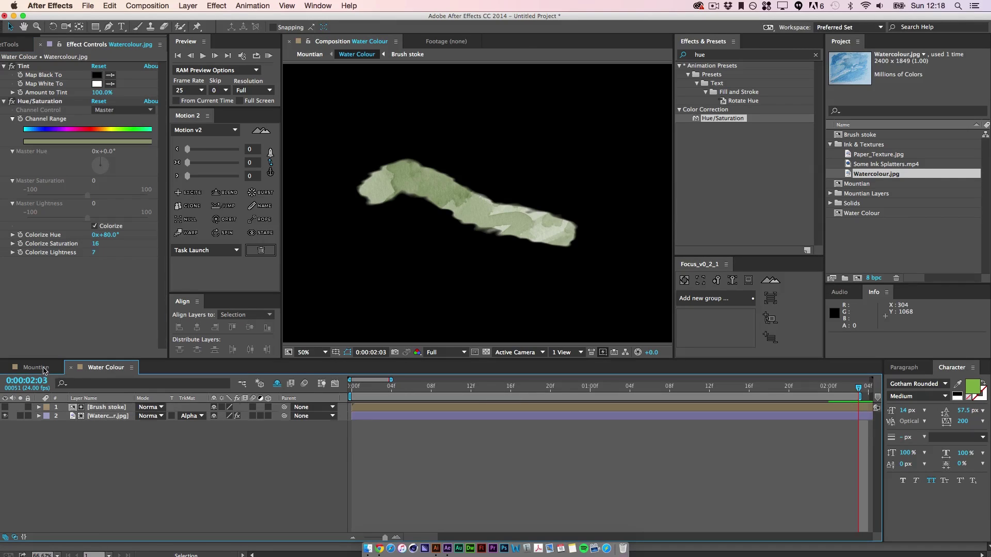
# Return to the Mountian composition and scrub through the green brush stroke behind the mountain.
pyautogui.click(44, 371)
pyautogui.moveTo(365, 394); pyautogui.dragTo(530, 395)
pyautogui.moveTo(596, 396)
pyautogui.mouseDown()
pyautogui.moveTo(837, 402)
pyautogui.moveTo(521, 397)
pyautogui.moveTo(839, 400)
pyautogui.moveTo(709, 391)
pyautogui.mouseUp()
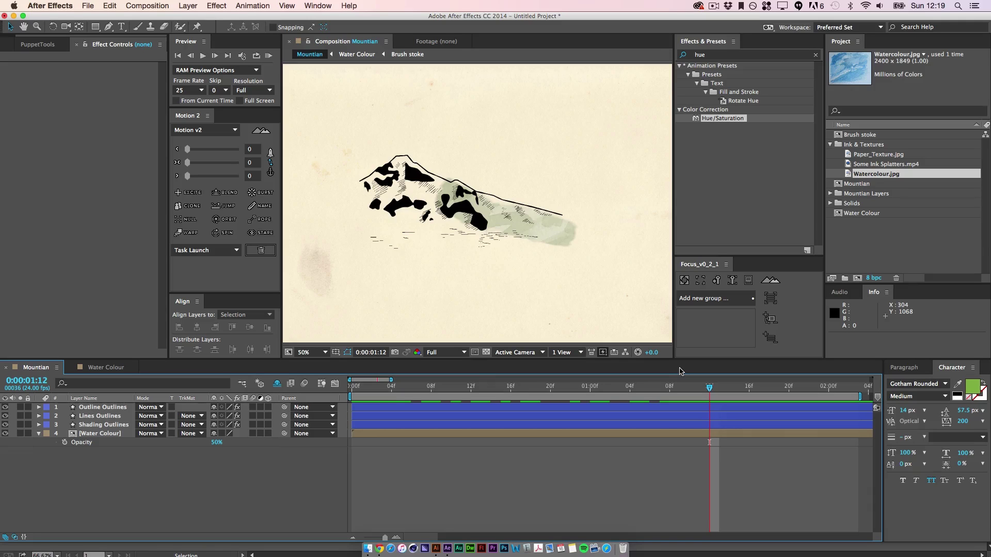
# Open the nested Brush stoke composition through Water Colour and set its background color to white.
pyautogui.doubleClick(106, 433)
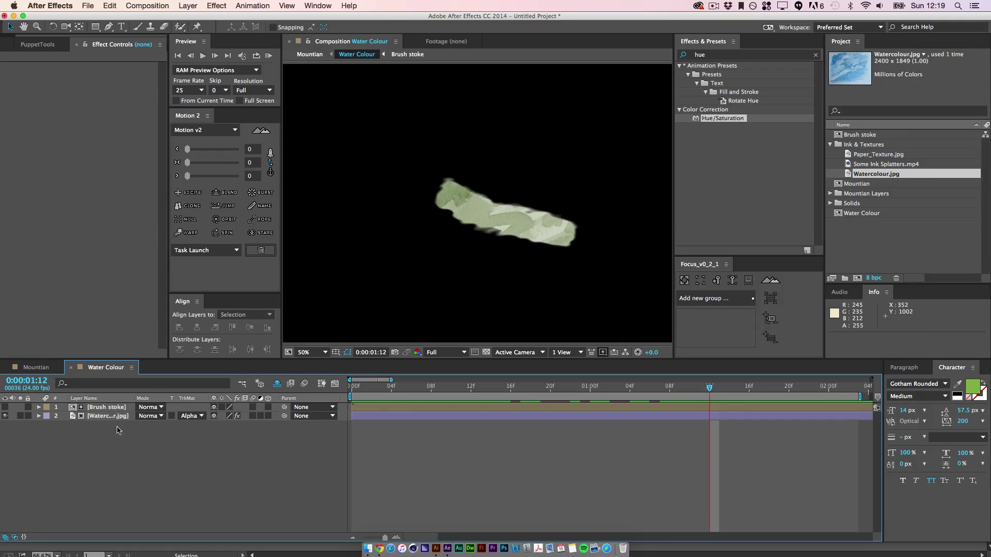
pyautogui.doubleClick(115, 408)
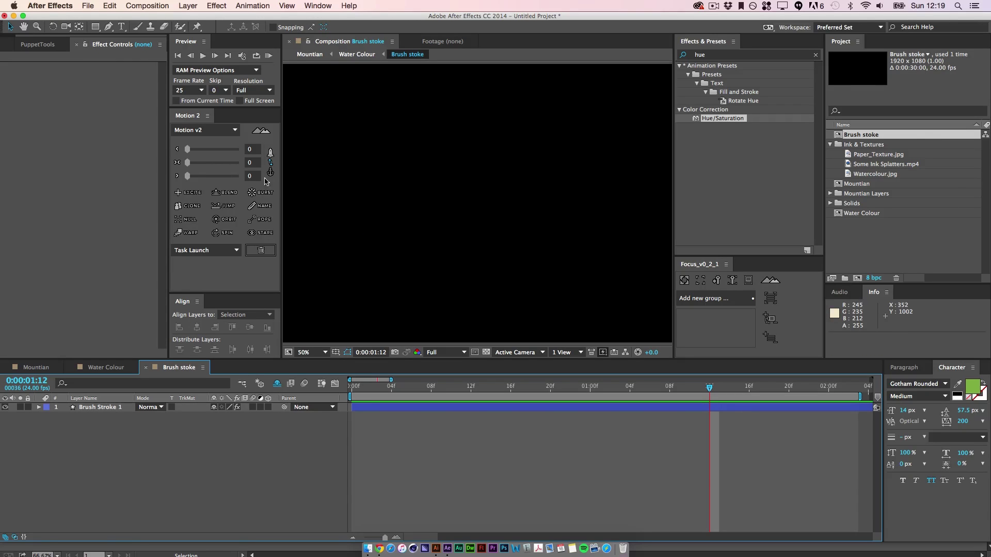
pyautogui.click(255, 5)
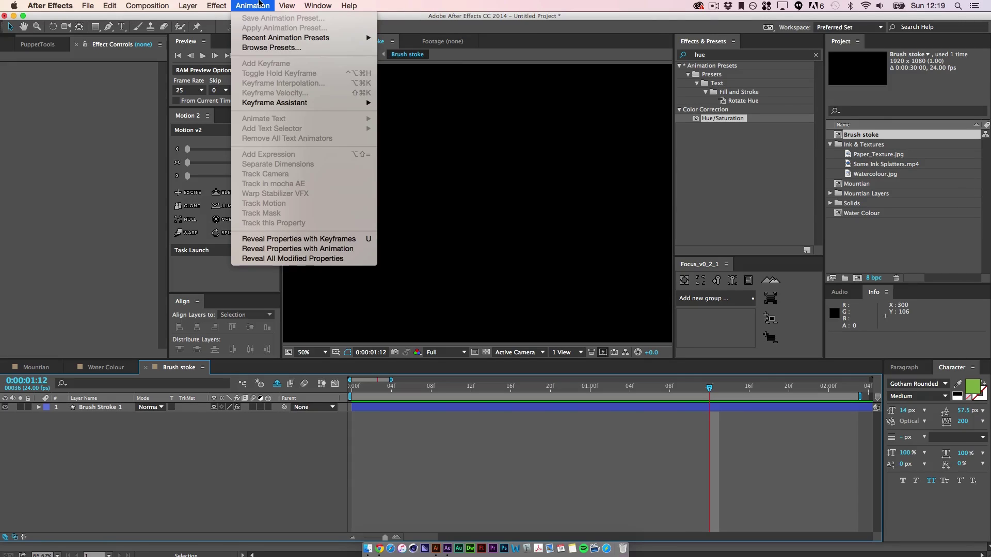
pyautogui.moveTo(161, 3)
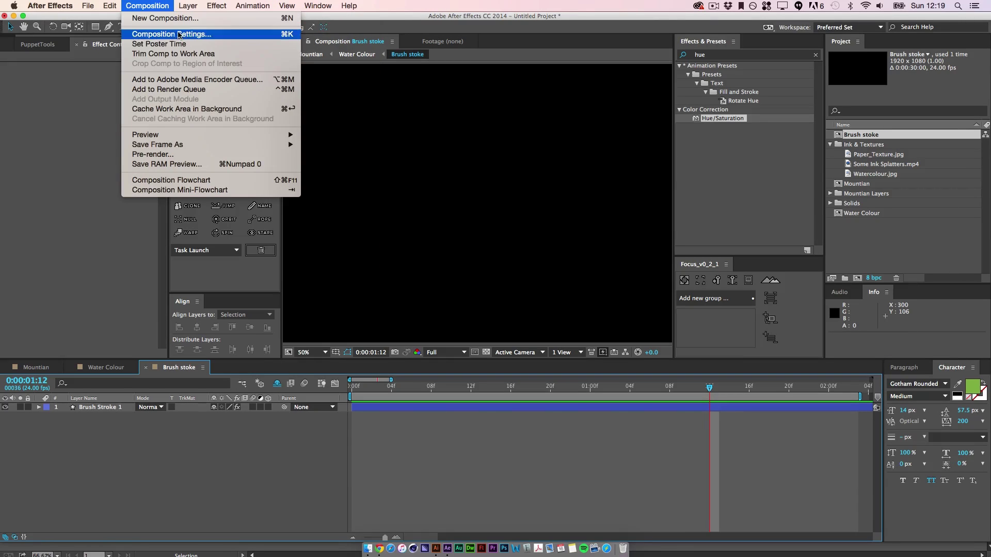
pyautogui.click(178, 34)
pyautogui.click(81, 273)
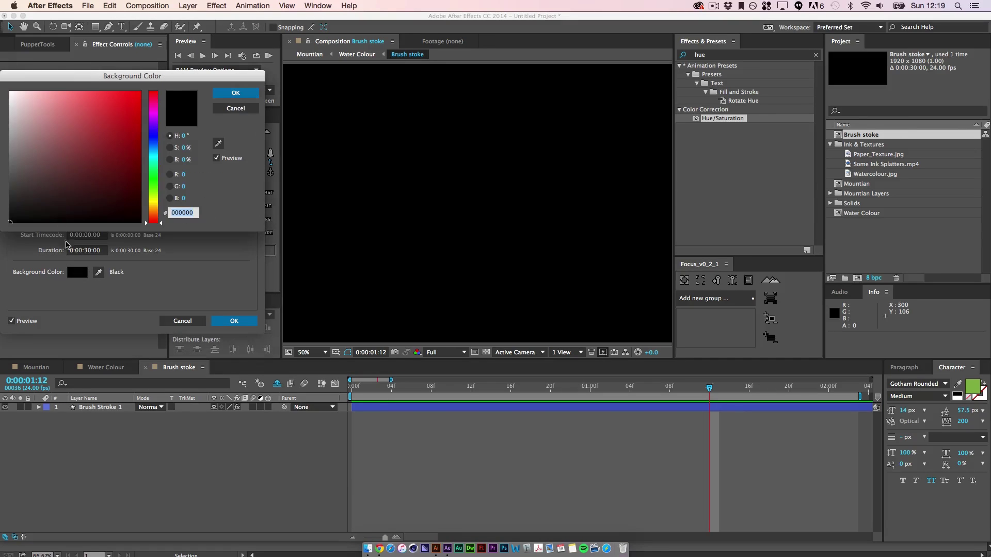
pyautogui.moveTo(42, 111); pyautogui.dragTo(2, 66)
pyautogui.click(249, 96)
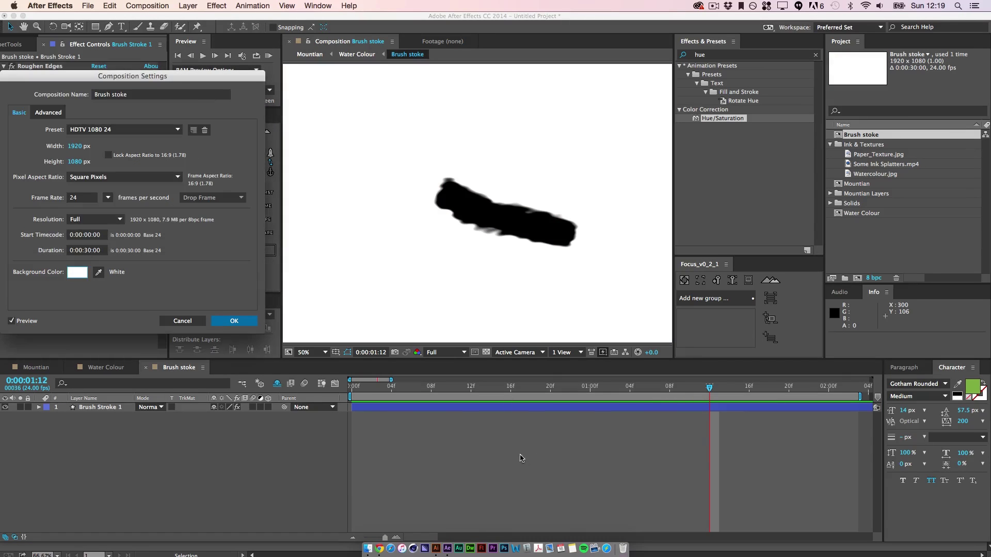
pyautogui.press('Return')
# Scrub through the brush stroke's reveal and expand the Stroke 1 properties inside Brush Stroke 1's Shape 1.
pyautogui.click(571, 388)
pyautogui.moveTo(573, 391)
pyautogui.mouseDown()
pyautogui.moveTo(356, 388)
pyautogui.moveTo(501, 388)
pyautogui.moveTo(723, 435)
pyautogui.moveTo(874, 431)
pyautogui.moveTo(420, 409)
pyautogui.moveTo(452, 409)
pyautogui.mouseUp()
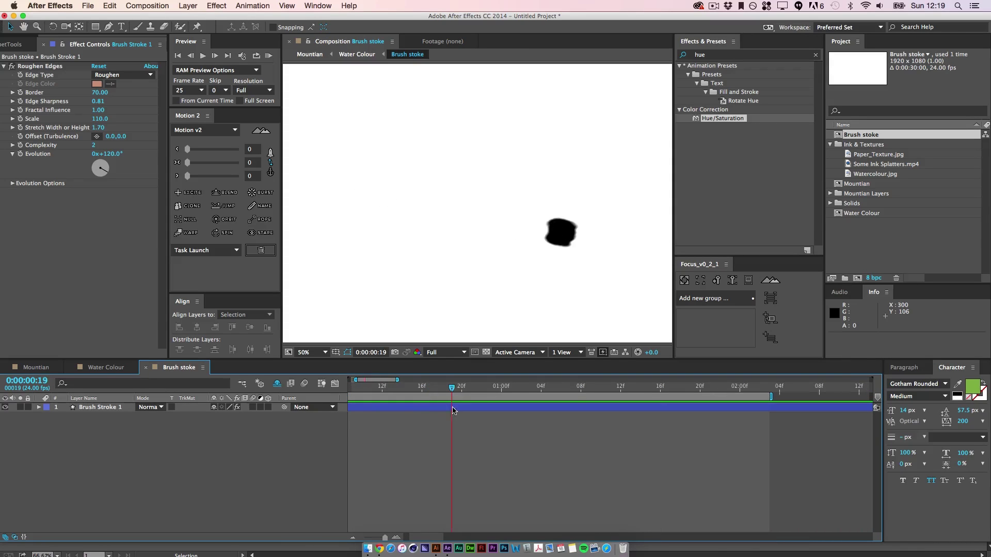
pyautogui.click(98, 407)
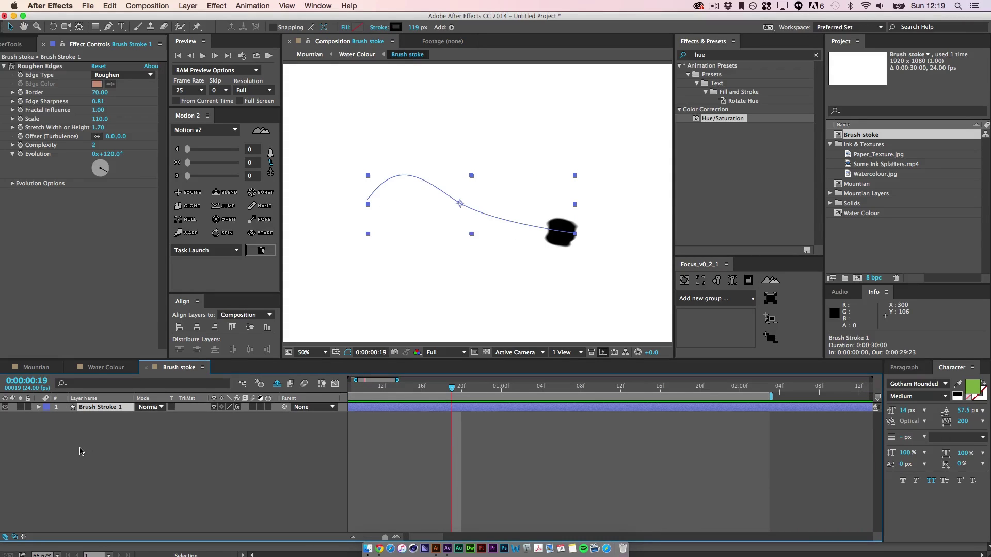
pyautogui.click(39, 407)
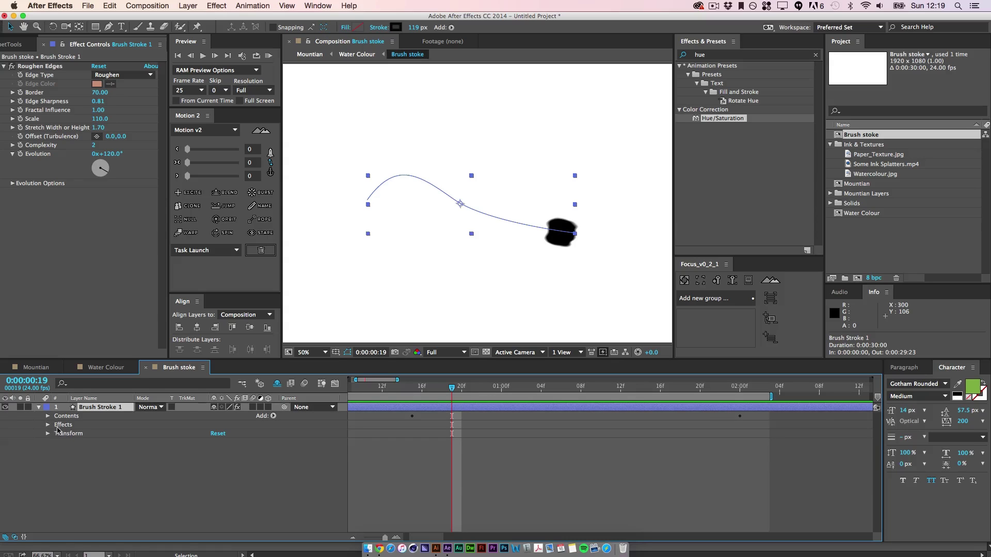
pyautogui.click(47, 424)
pyautogui.click(48, 425)
pyautogui.click(48, 416)
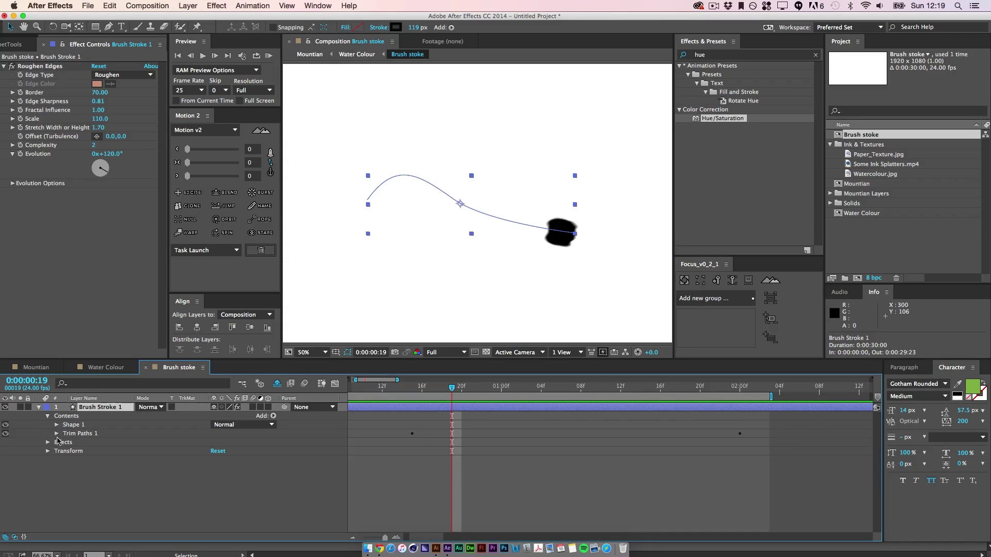
pyautogui.click(57, 424)
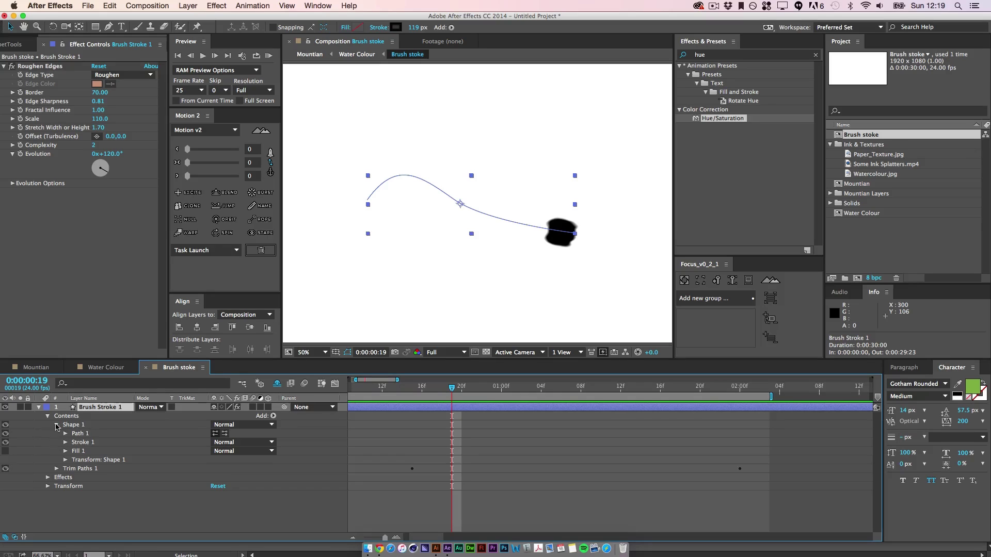
pyautogui.click(80, 442)
pyautogui.click(65, 442)
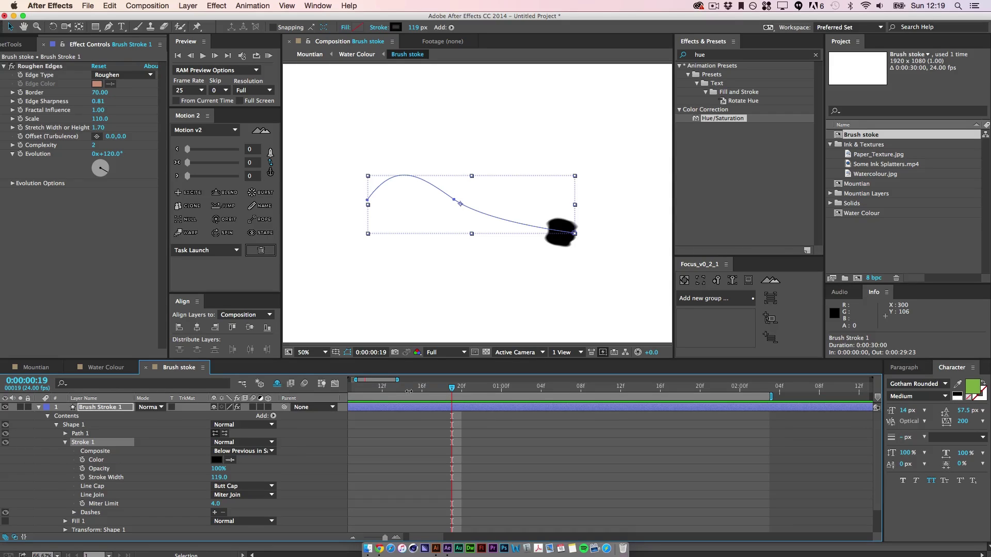
# Keyframe Brush Stroke 1's Stroke Width at 0:00:00:15, aligned with the first Trim Paths End keyframe, and at 0:00:03:00.
pyautogui.moveTo(452, 391)
pyautogui.mouseDown()
pyautogui.moveTo(423, 394)
pyautogui.moveTo(427, 414)
pyautogui.mouseUp()
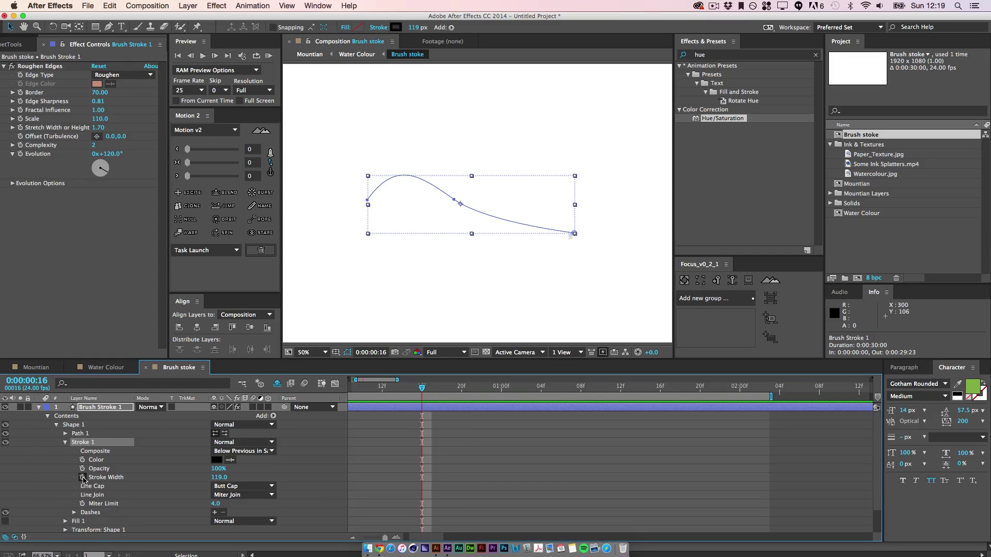
pyautogui.click(82, 478)
pyautogui.press('u')
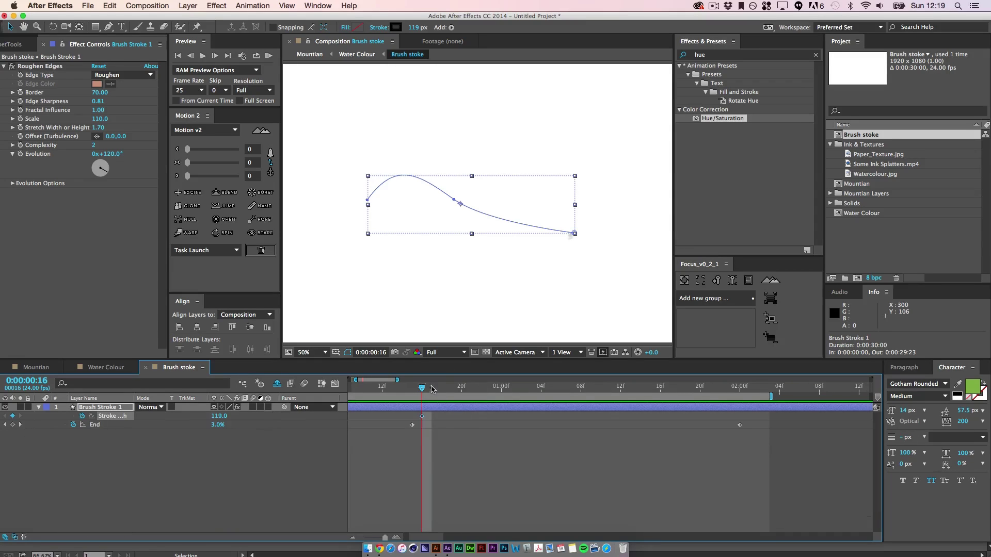
pyautogui.moveTo(423, 419)
pyautogui.mouseDown()
pyautogui.moveTo(413, 421)
pyautogui.moveTo(450, 390)
pyautogui.moveTo(858, 391)
pyautogui.mouseUp()
pyautogui.click(740, 424)
pyautogui.moveTo(773, 396); pyautogui.dragTo(860, 406)
pyautogui.press('-')
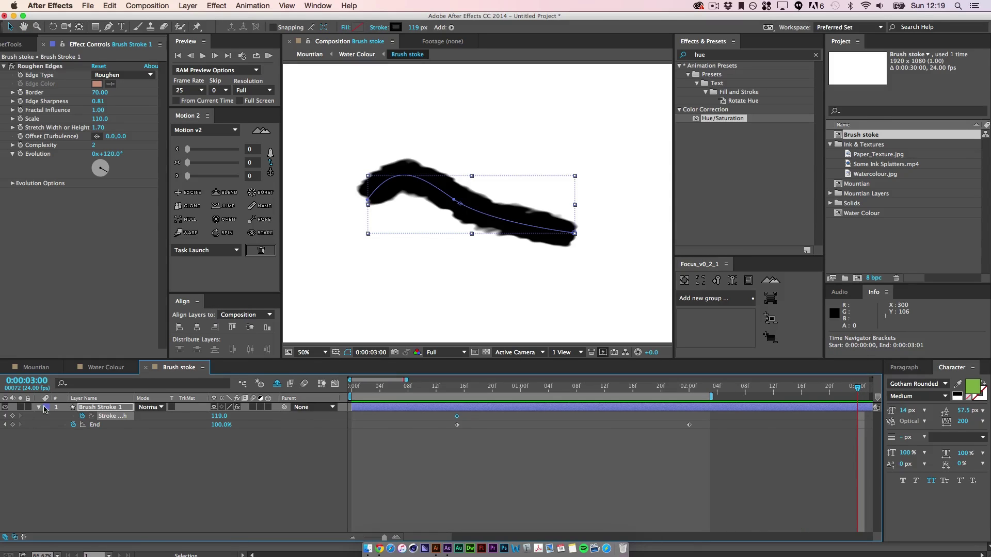
pyautogui.click(12, 416)
# Set the Stroke Width keyframe at 0:00:00:15 to 10 and adjust the work area to span 0:00:00:09 to 0:00:02:23.
pyautogui.click(6, 415)
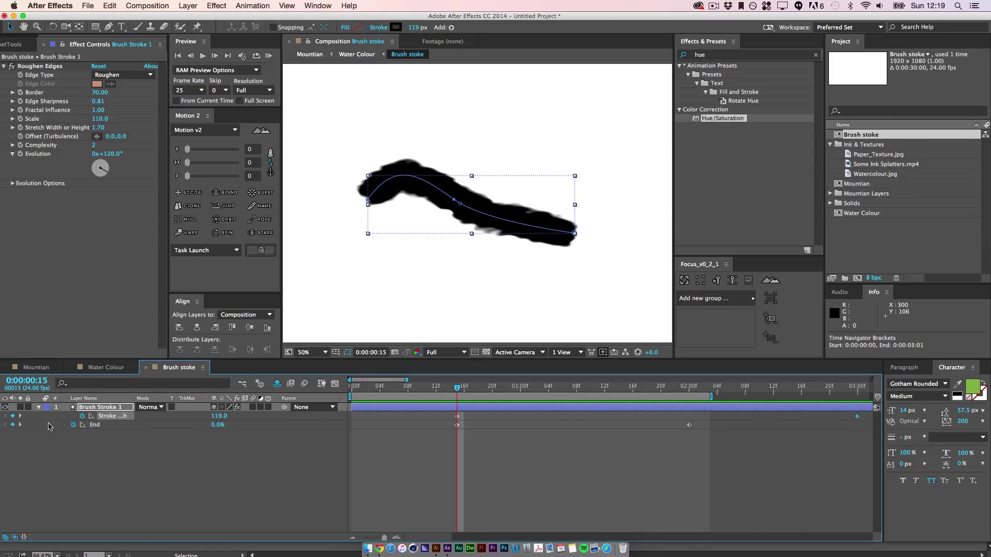
pyautogui.click(220, 416)
pyautogui.write('10')
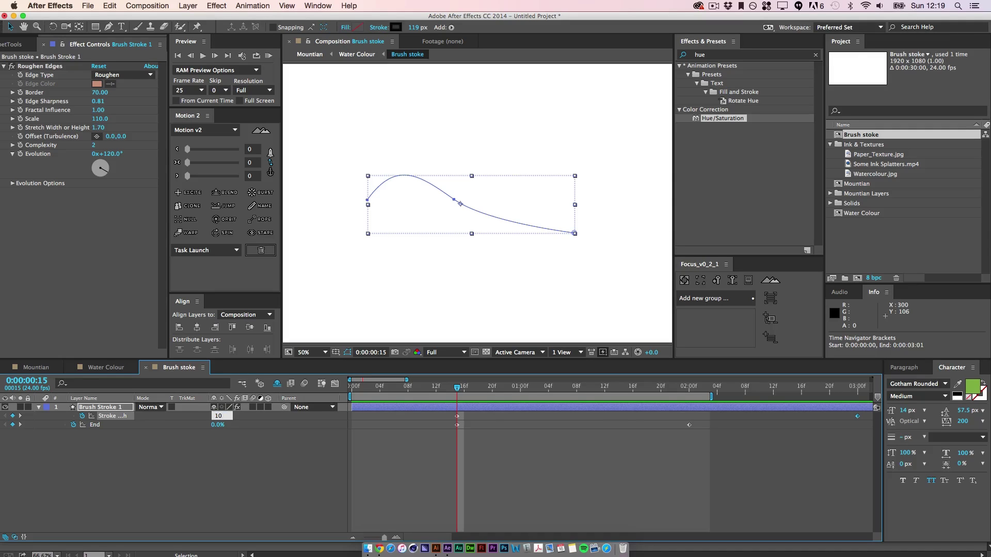
pyautogui.press('Return')
pyautogui.moveTo(715, 397); pyautogui.dragTo(778, 401)
pyautogui.moveTo(810, 398); pyautogui.dragTo(851, 396)
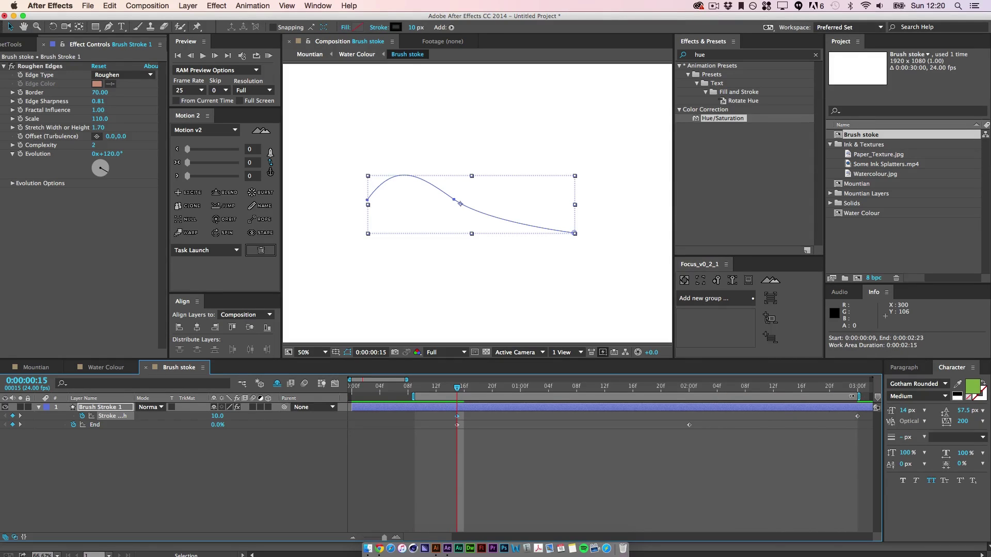
# Set Stroke Width at 0:00:00:15 to 20 and start keyframing Roughen Edges' Border at that same time.
pyautogui.moveTo(462, 391)
pyautogui.mouseDown()
pyautogui.moveTo(785, 440)
pyautogui.moveTo(456, 402)
pyautogui.mouseUp()
pyautogui.moveTo(561, 403)
pyautogui.mouseDown()
pyautogui.moveTo(645, 406)
pyautogui.moveTo(454, 412)
pyautogui.mouseUp()
pyautogui.moveTo(493, 399)
pyautogui.mouseDown()
pyautogui.moveTo(828, 402)
pyautogui.moveTo(641, 397)
pyautogui.moveTo(443, 410)
pyautogui.moveTo(692, 413)
pyautogui.moveTo(454, 427)
pyautogui.mouseUp()
pyautogui.click(20, 93)
pyautogui.moveTo(458, 392)
pyautogui.mouseDown()
pyautogui.moveTo(723, 403)
pyautogui.moveTo(674, 405)
pyautogui.moveTo(685, 408)
pyautogui.mouseUp()
pyautogui.press('pageup')
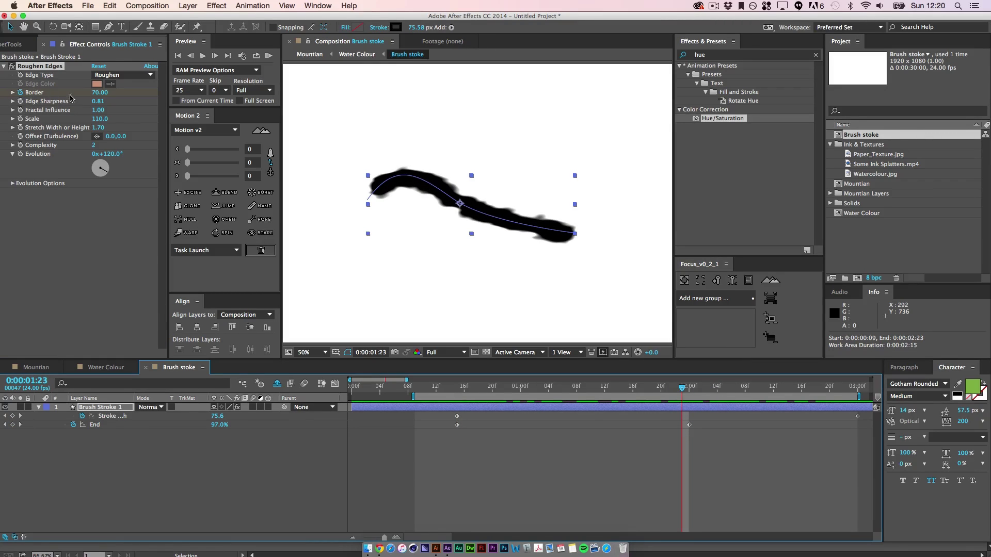
# Reveal Brush Stroke 1's animated properties and add a Border keyframe of 70 at 0:00:02:00, aligned with the last End keyframe.
pyautogui.click(100, 94)
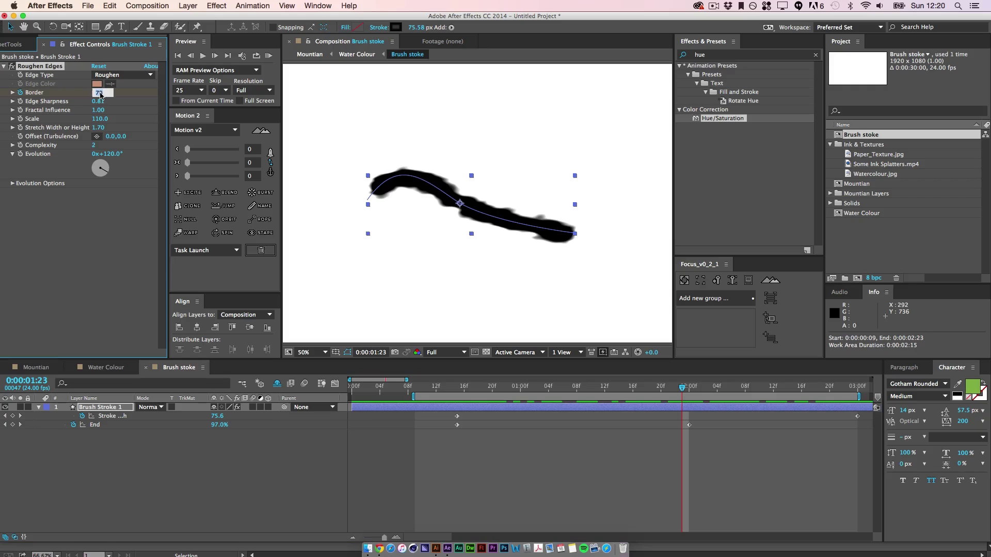
pyautogui.click(601, 453)
pyautogui.click(541, 409)
pyautogui.press('u')
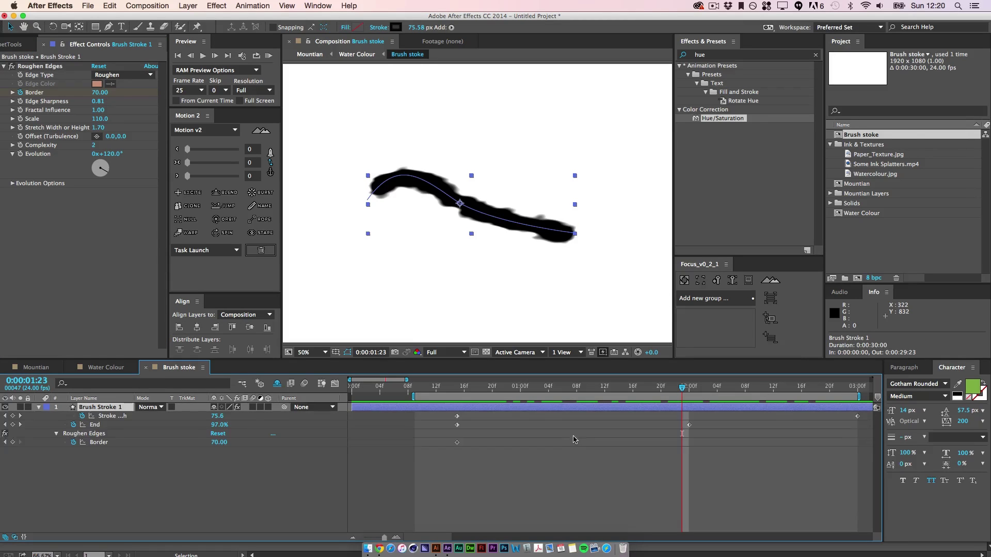
pyautogui.click(569, 461)
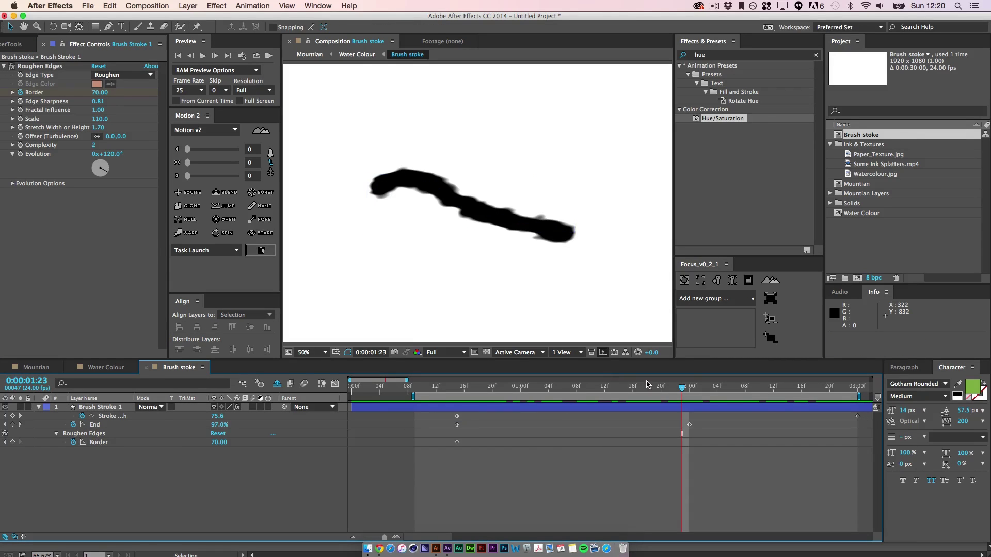
pyautogui.moveTo(681, 391); pyautogui.dragTo(689, 393)
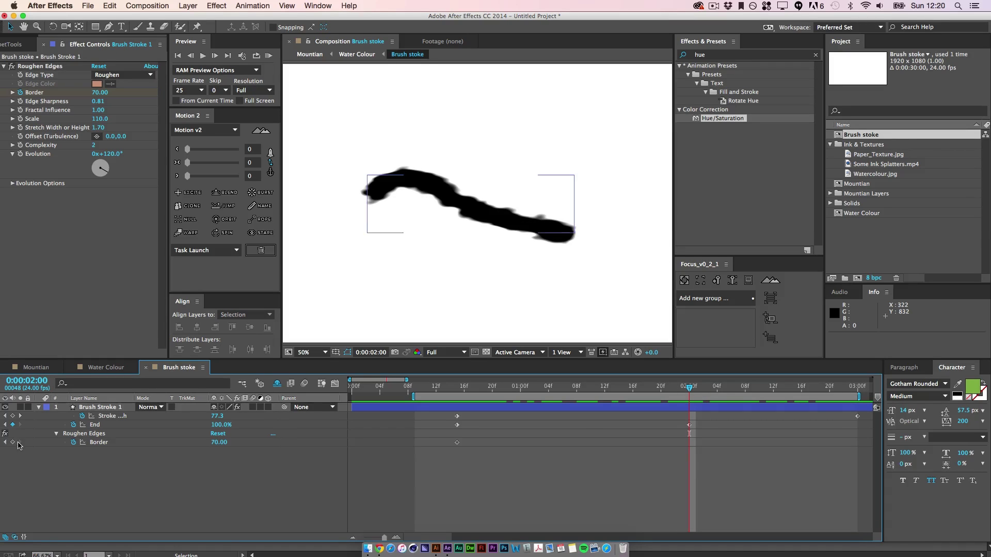
pyautogui.click(13, 442)
pyautogui.click(5, 442)
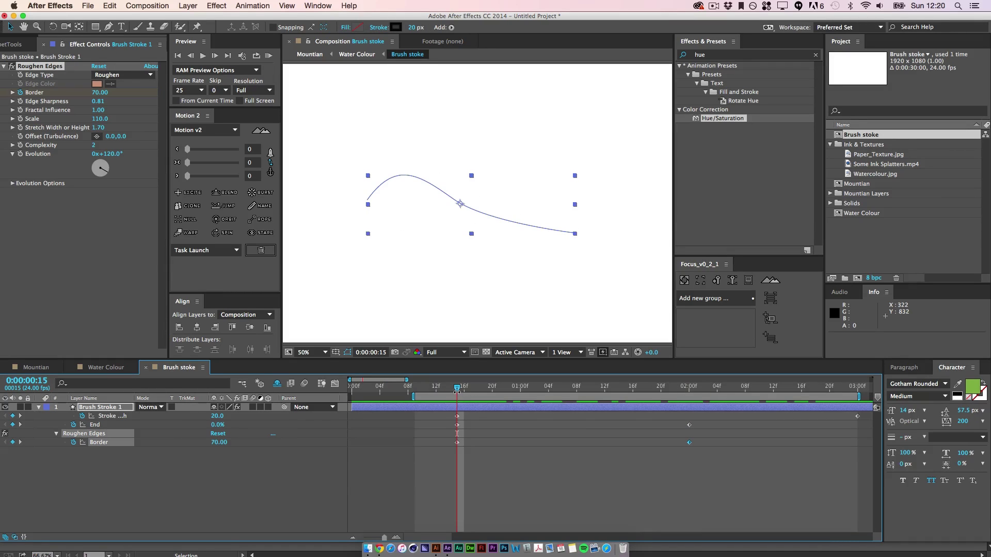
# Lower Border to 47 at 0:00:01:01, move that keyframe onto the first one at 0:00:00:15, and scrub through the result.
pyautogui.moveTo(457, 395); pyautogui.dragTo(527, 394)
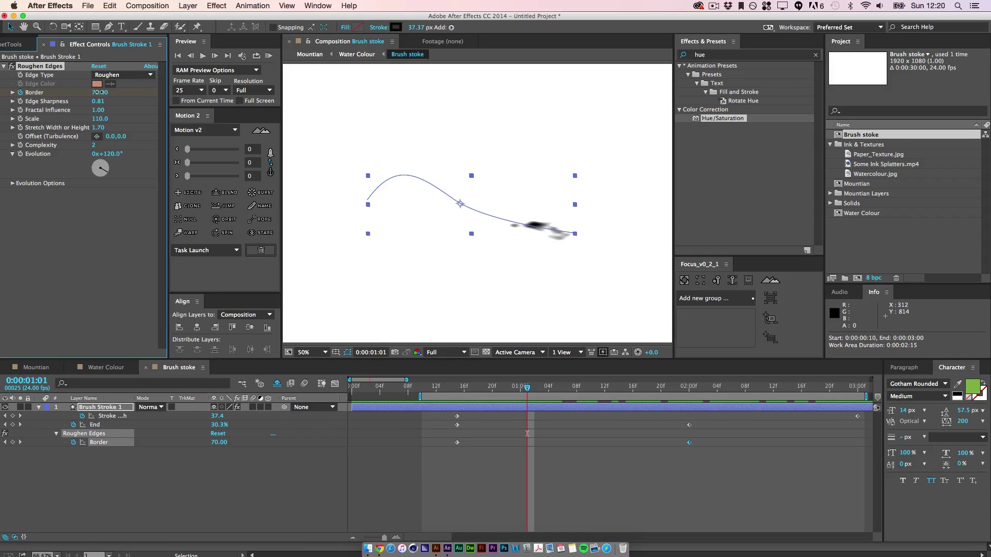
pyautogui.moveTo(99, 93); pyautogui.dragTo(80, 96)
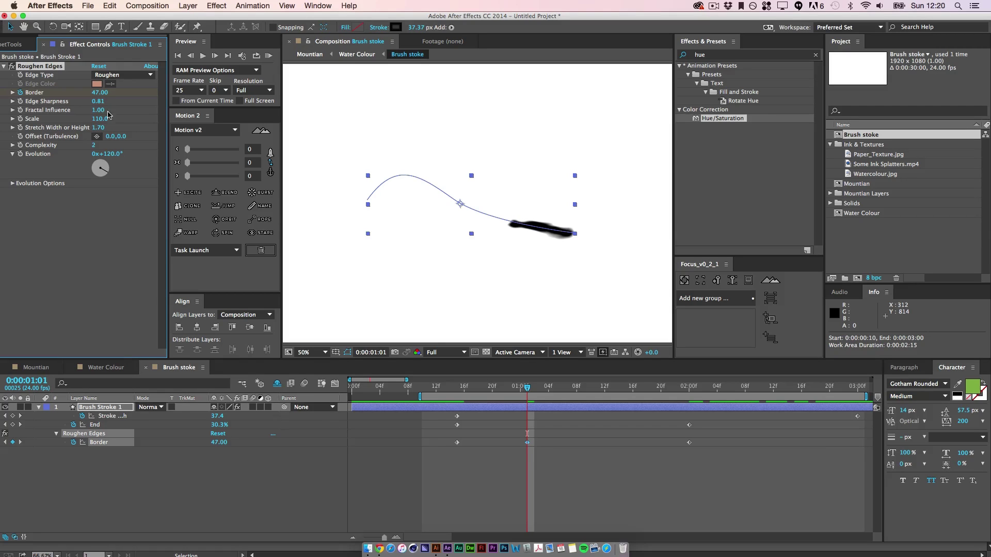
pyautogui.moveTo(527, 443); pyautogui.dragTo(458, 446)
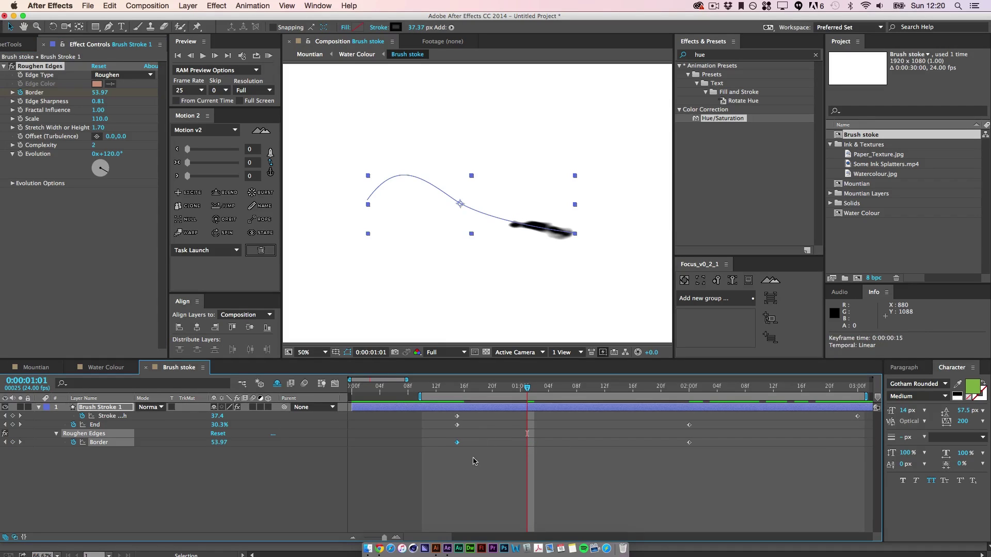
pyautogui.click(472, 458)
pyautogui.moveTo(526, 391)
pyautogui.mouseDown()
pyautogui.moveTo(440, 398)
pyautogui.moveTo(745, 448)
pyautogui.moveTo(861, 480)
pyautogui.moveTo(687, 443)
pyautogui.moveTo(475, 429)
pyautogui.moveTo(717, 480)
pyautogui.mouseUp()
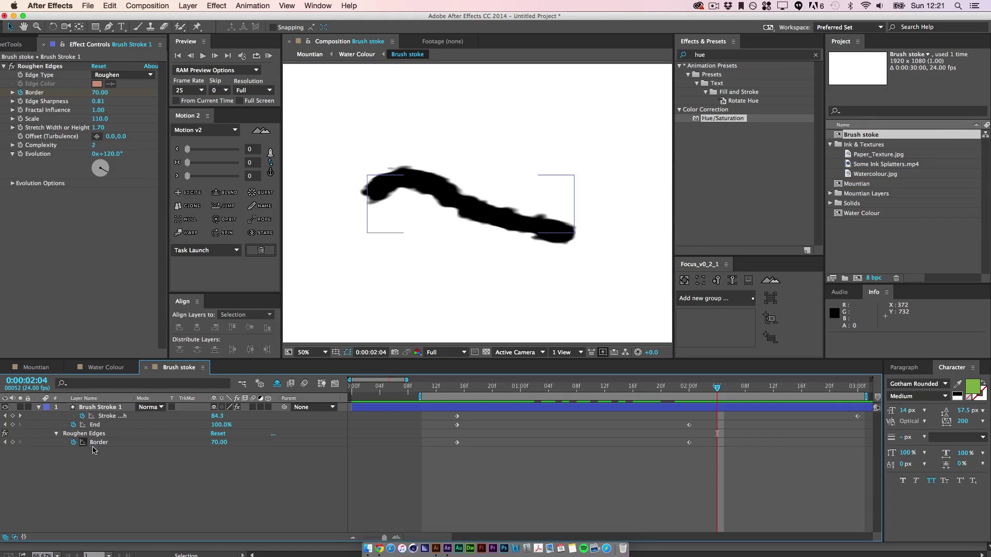
# Shape the Trim Paths End curve in the Graph Editor to start fast and ease into its last keyframe at 0:00:02:00.
pyautogui.click(109, 424)
pyautogui.click(335, 384)
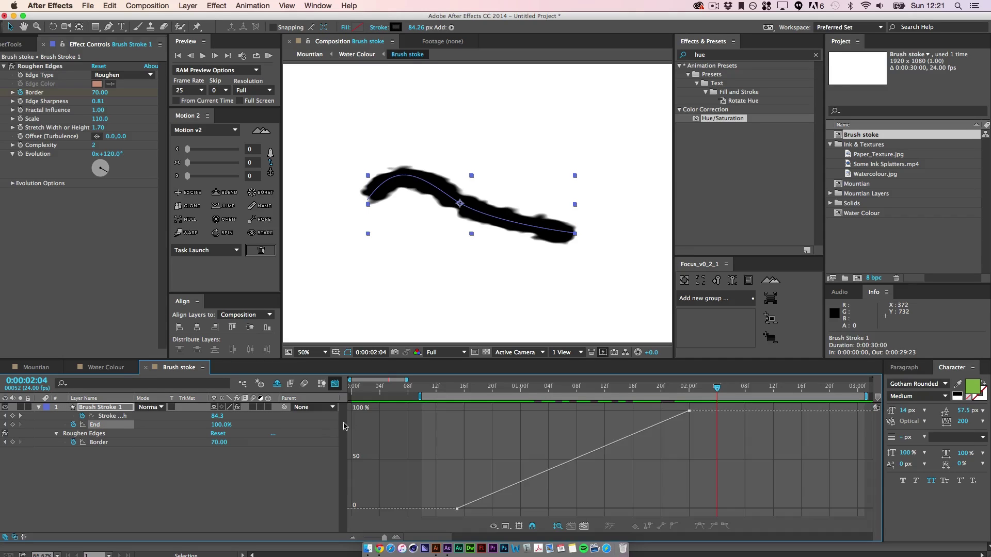
pyautogui.click(723, 526)
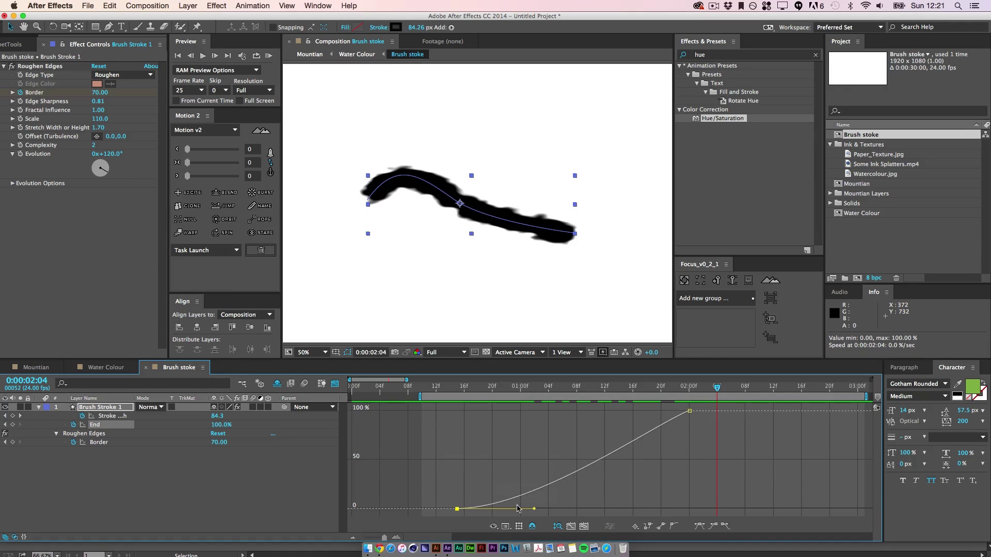
pyautogui.moveTo(534, 509); pyautogui.dragTo(517, 410)
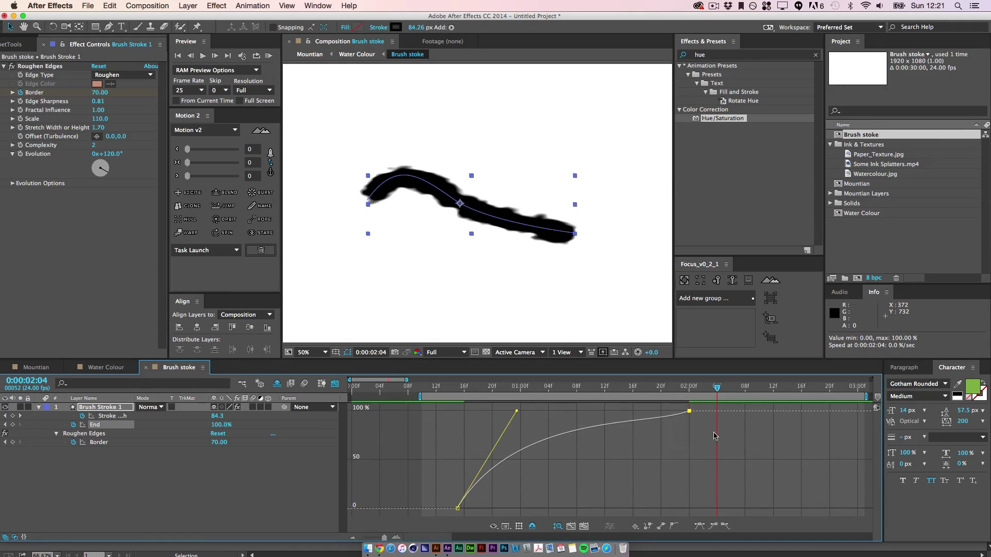
pyautogui.click(712, 527)
pyautogui.click(625, 443)
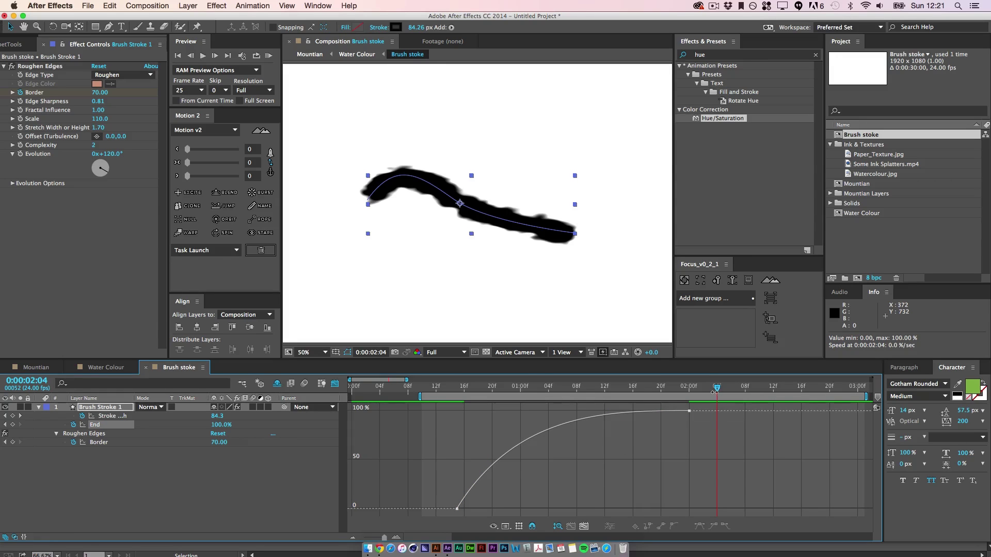
# Preview the stroke reveal and flatten the End curve's first handle for a gentler start.
pyautogui.moveTo(716, 387); pyautogui.dragTo(450, 387)
pyautogui.press('space')
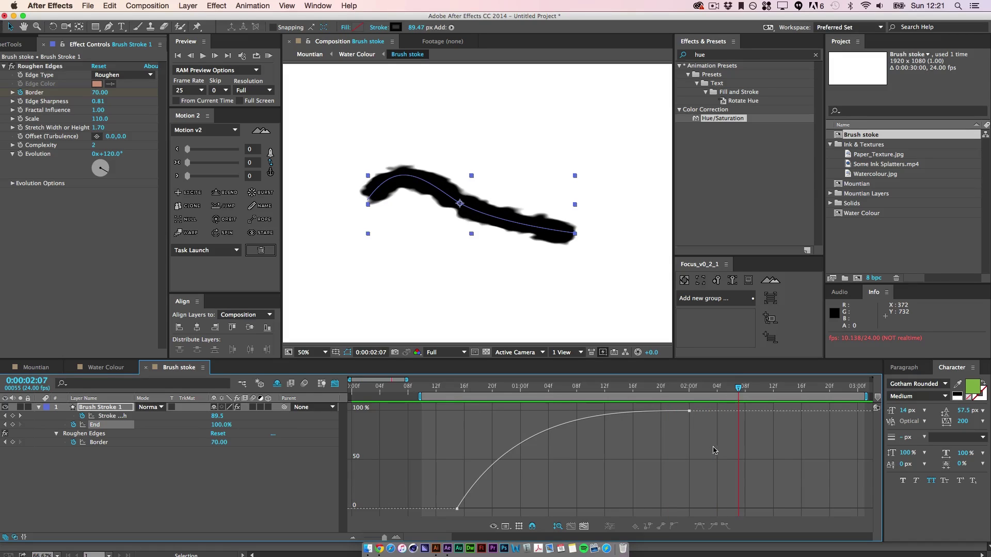
pyautogui.moveTo(715, 450); pyautogui.dragTo(632, 411)
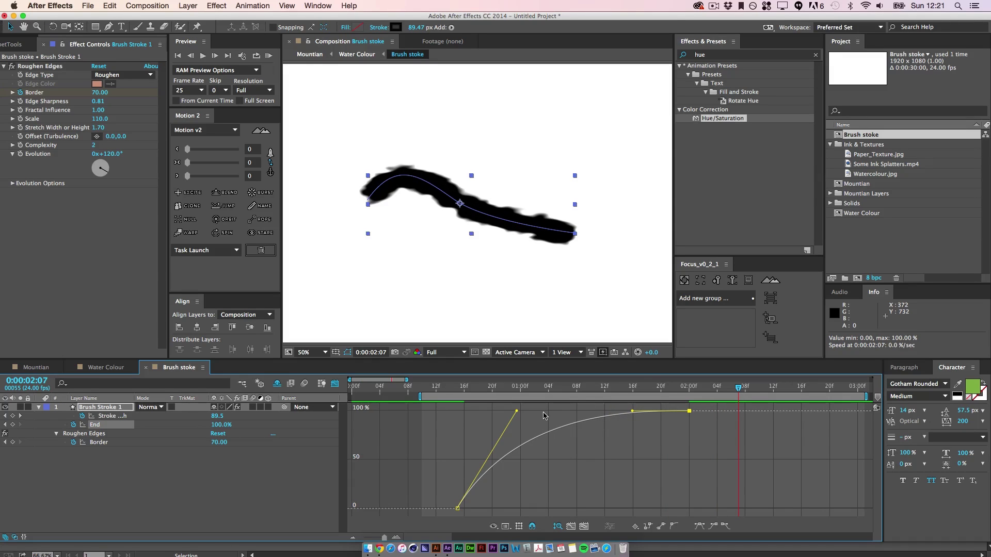
pyautogui.moveTo(517, 411); pyautogui.dragTo(528, 448)
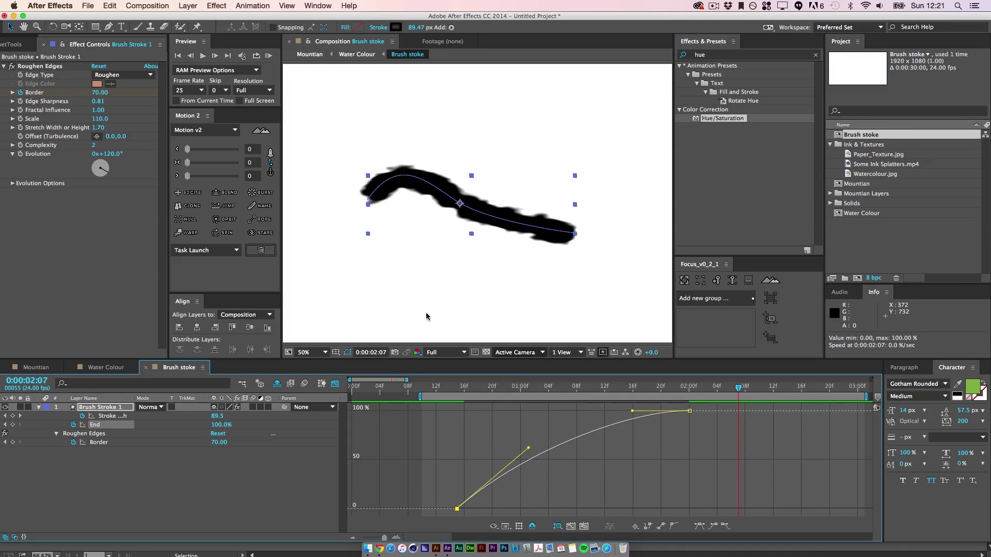
pyautogui.click(268, 55)
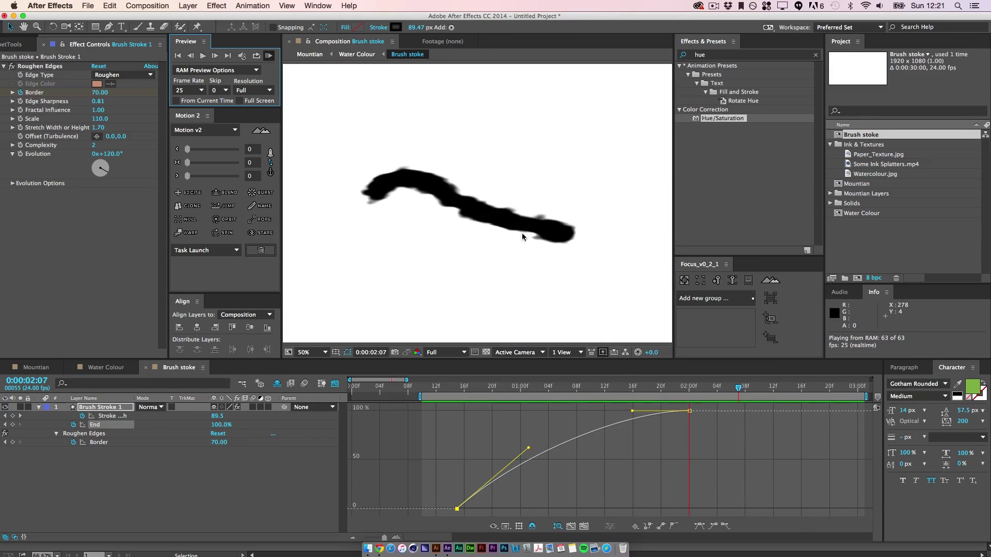
pyautogui.click(664, 466)
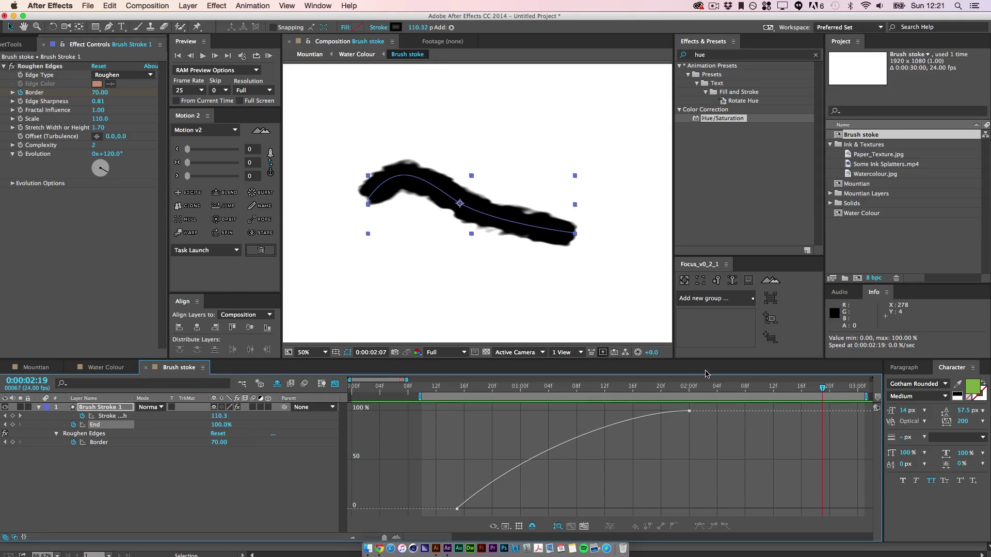
# Return from the Graph Editor to the layer keyframes and apply Easy Ease to both Border keyframes.
pyautogui.moveTo(822, 391); pyautogui.dragTo(597, 390)
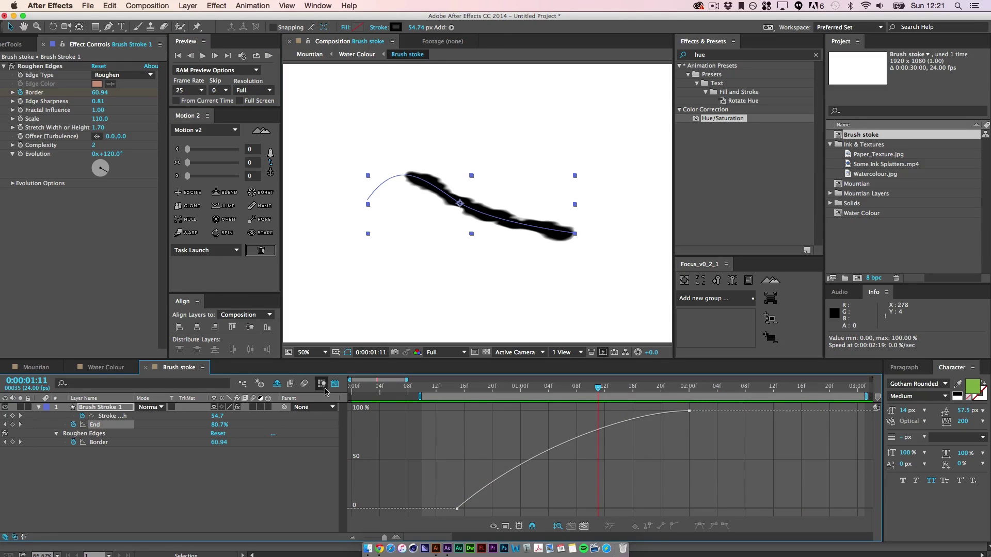
pyautogui.click(322, 384)
pyautogui.click(635, 465)
pyautogui.click(615, 394)
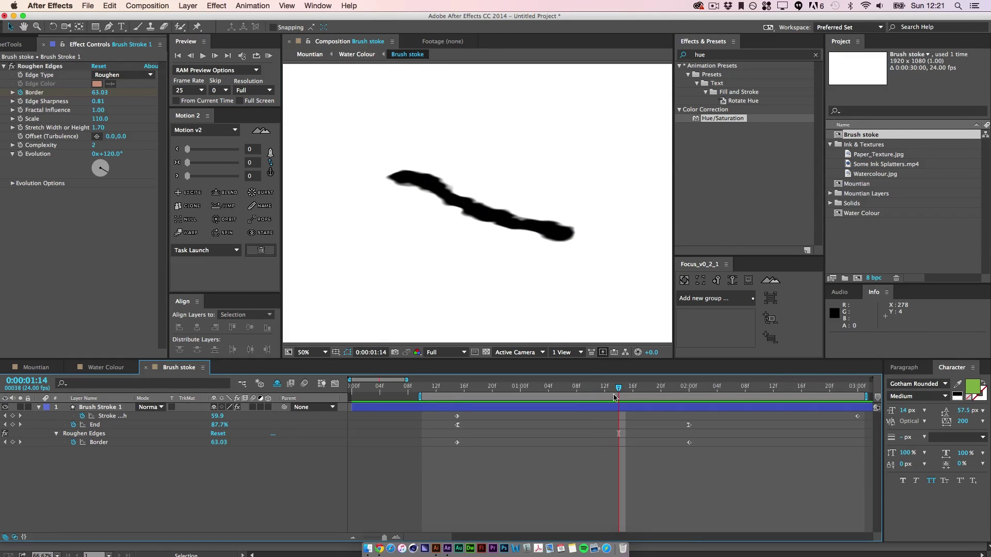
pyautogui.moveTo(433, 468); pyautogui.dragTo(720, 437)
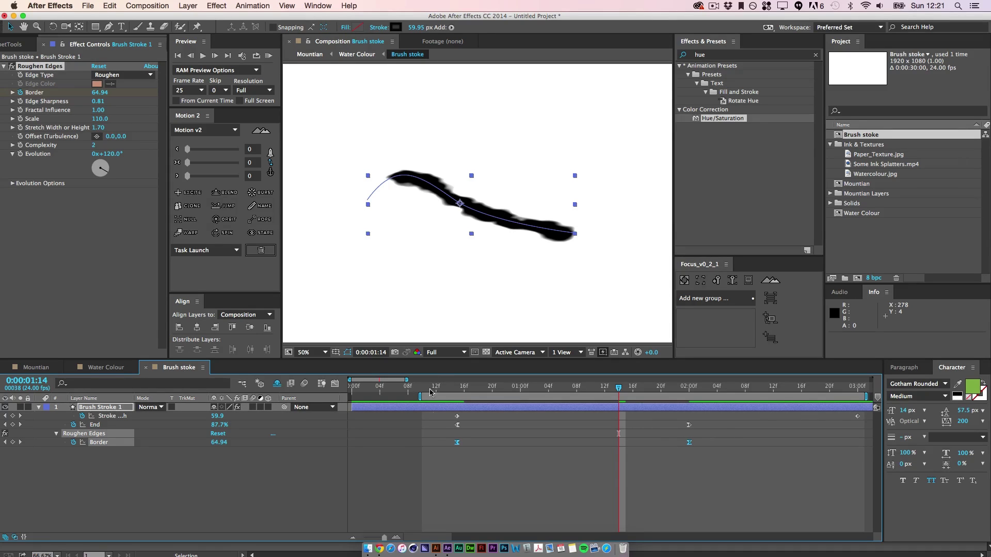
# Shape the Stroke Width curve in the Graph Editor to rise steadily from 0:00:00:15 and ease into the 0:00:03:00 keyframe.
pyautogui.moveTo(443, 412); pyautogui.dragTo(491, 421)
pyautogui.moveTo(567, 431); pyautogui.dragTo(515, 432)
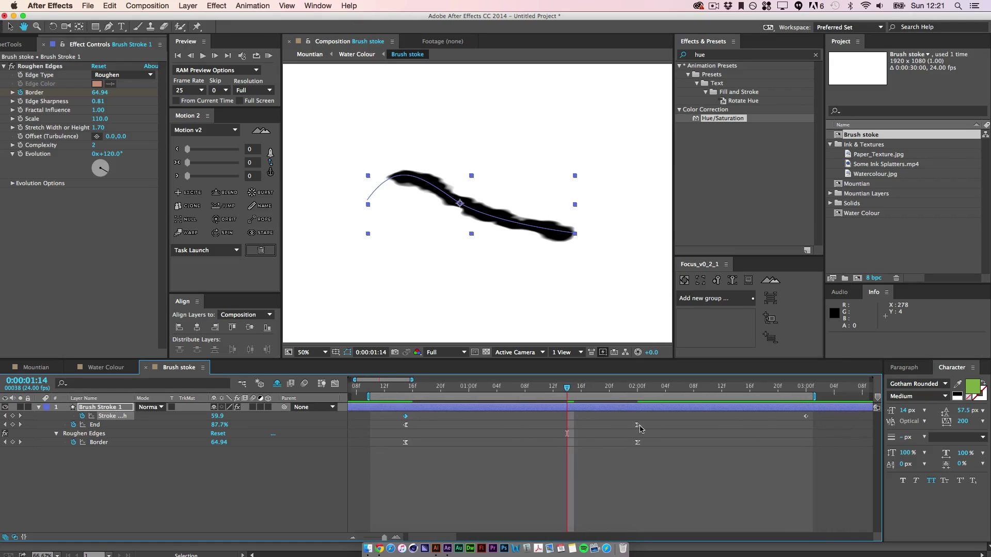
pyautogui.click(334, 384)
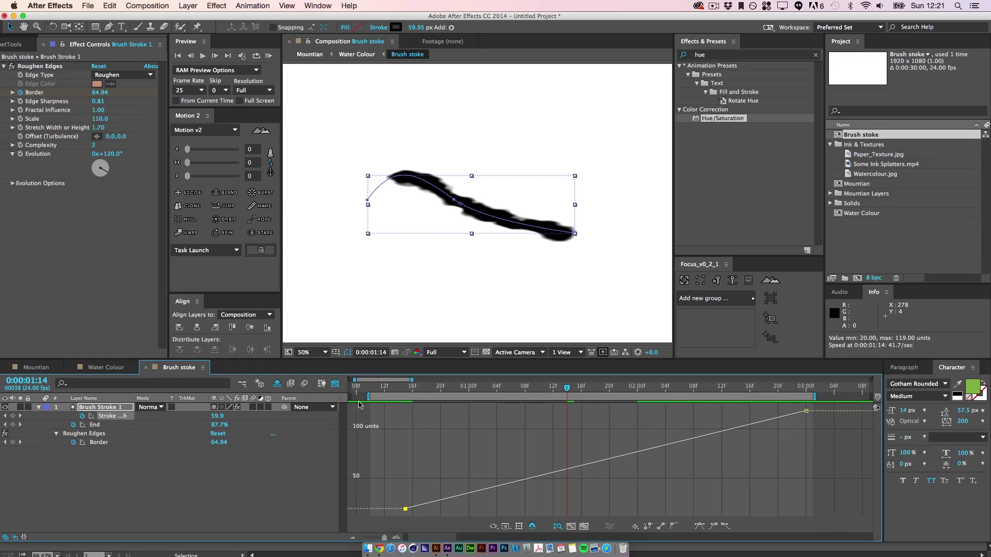
pyautogui.click(724, 529)
pyautogui.moveTo(538, 509); pyautogui.dragTo(556, 441)
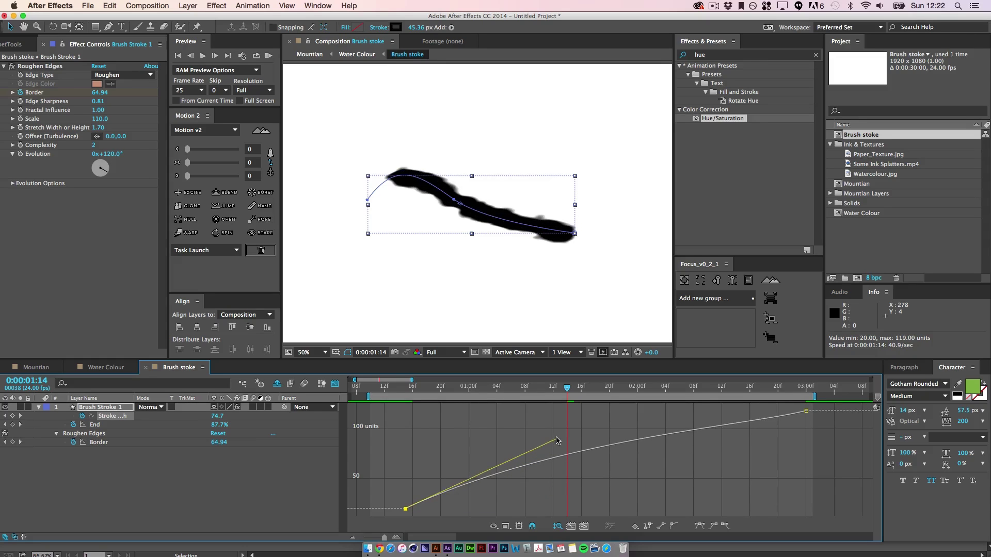
pyautogui.click(712, 526)
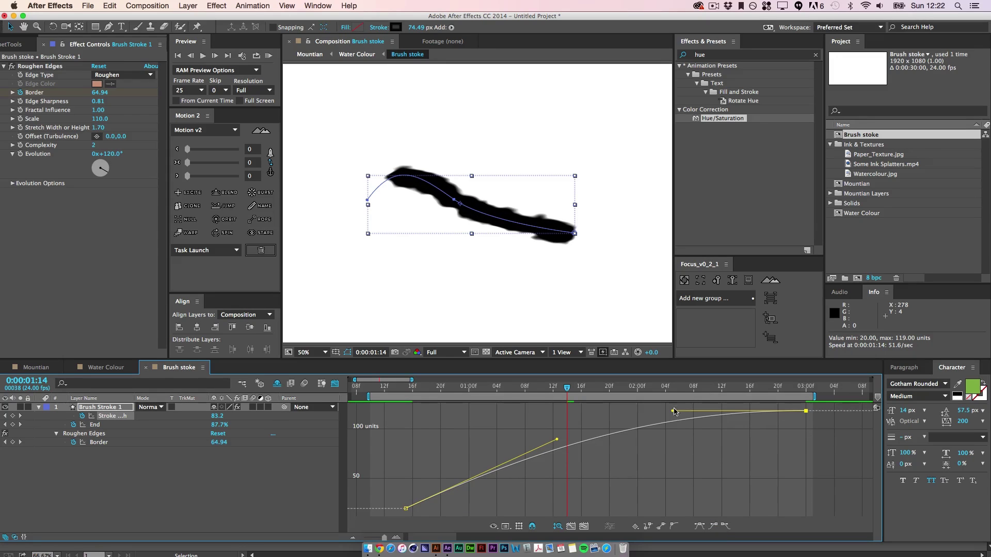
pyautogui.moveTo(669, 411); pyautogui.dragTo(640, 411)
pyautogui.moveTo(558, 442); pyautogui.dragTo(549, 460)
pyautogui.click(596, 479)
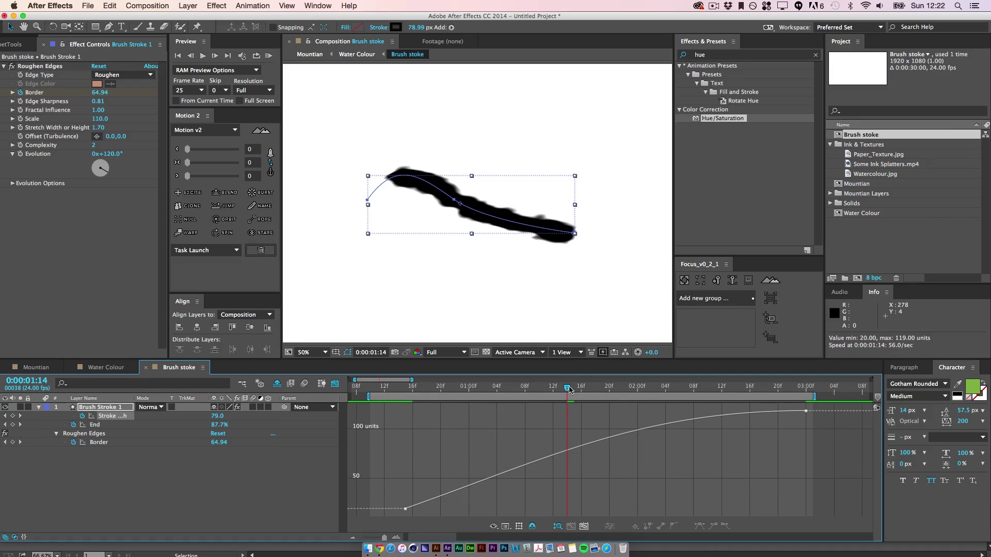
# Preview the stroke's spread and lengthen the ease handle on Stroke Width's last keyframe.
pyautogui.click(267, 55)
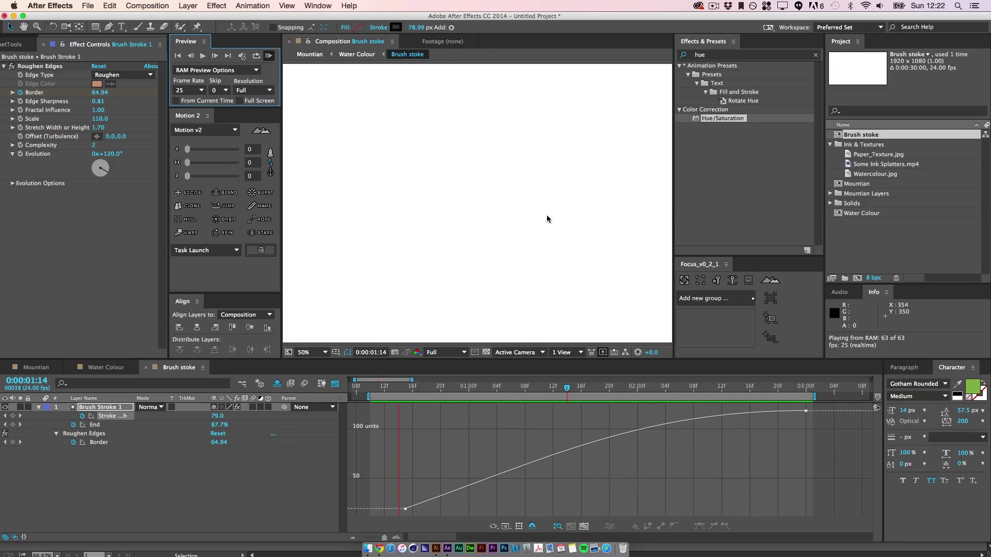
pyautogui.press('space')
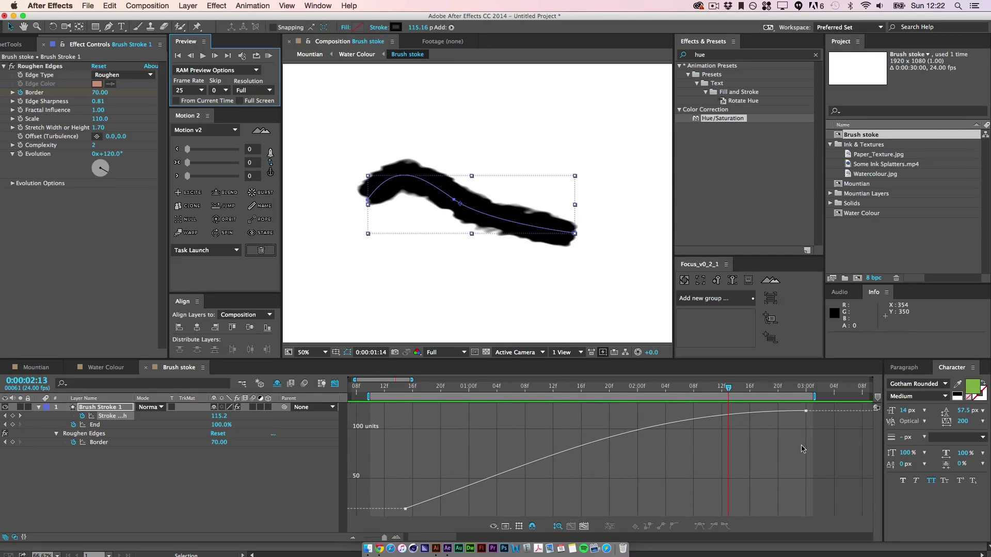
pyautogui.moveTo(802, 449); pyautogui.dragTo(830, 402)
pyautogui.moveTo(640, 411)
pyautogui.mouseDown()
pyautogui.moveTo(600, 413)
pyautogui.moveTo(599, 392)
pyautogui.moveTo(574, 387)
pyautogui.mouseUp()
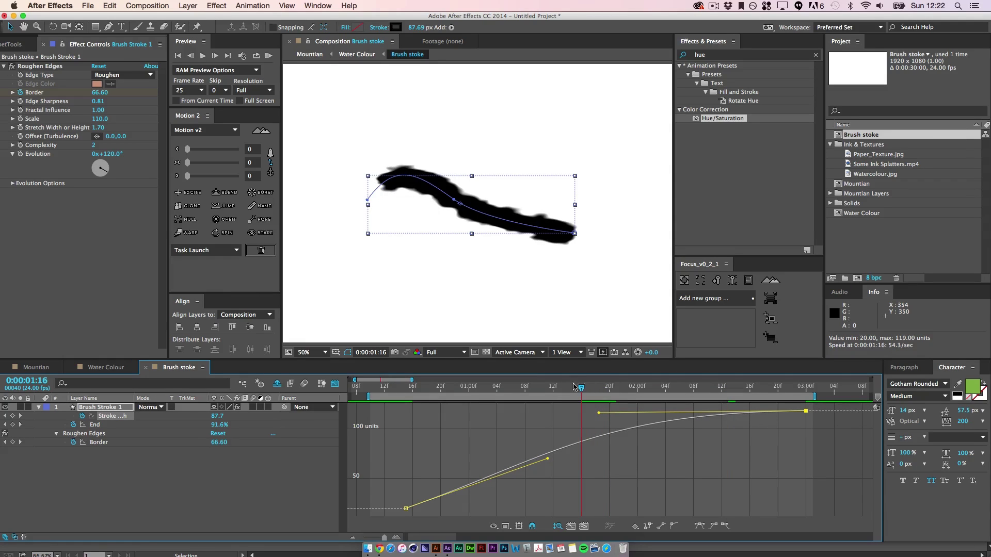
# Add a Stroke Width keyframe at 0:00:01:16, raise it to about 100, and adjust the handles for a faster initial rise.
pyautogui.click(13, 416)
pyautogui.moveTo(581, 443); pyautogui.dragTo(581, 430)
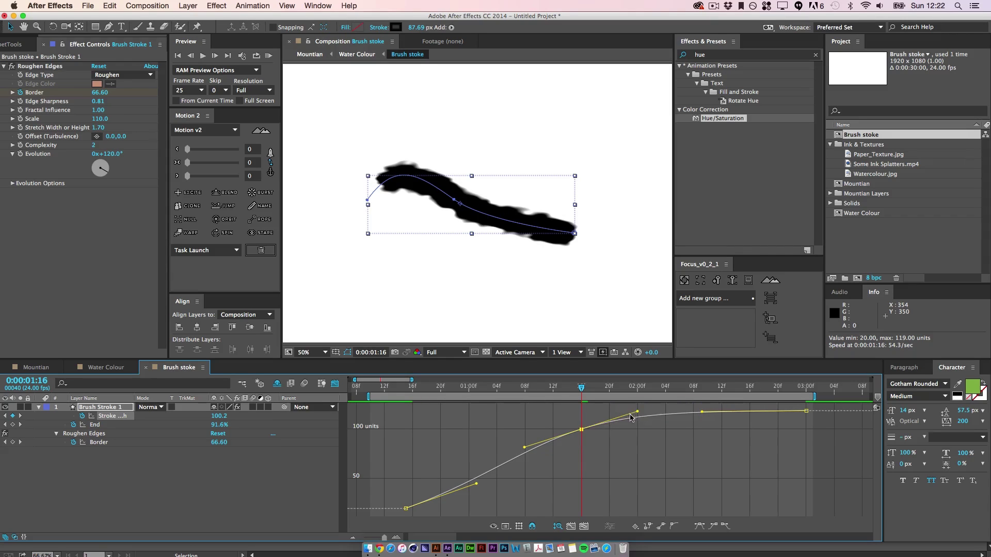
pyautogui.moveTo(642, 412); pyautogui.dragTo(646, 420)
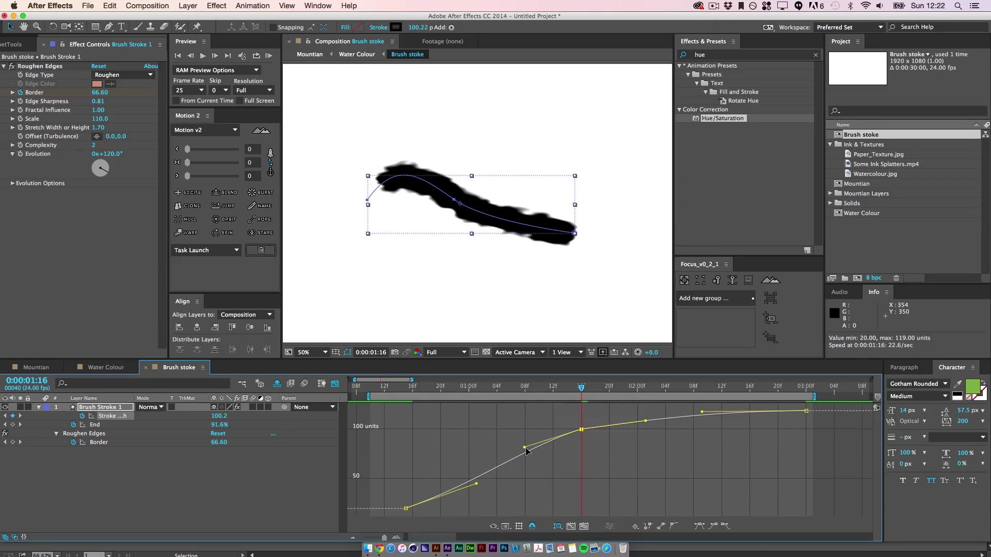
pyautogui.moveTo(525, 448); pyautogui.dragTo(524, 437)
pyautogui.moveTo(476, 483); pyautogui.dragTo(456, 471)
# Extend the last Stroke Width keyframe's ease handle and move the middle keyframe earlier to about 0:00:01:13.
pyautogui.click(806, 411)
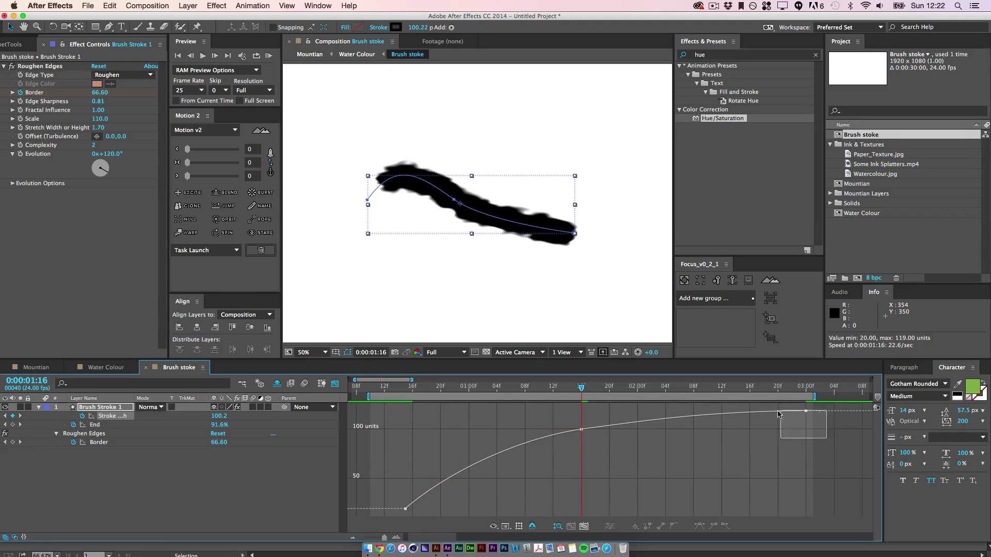
pyautogui.moveTo(702, 413); pyautogui.dragTo(663, 411)
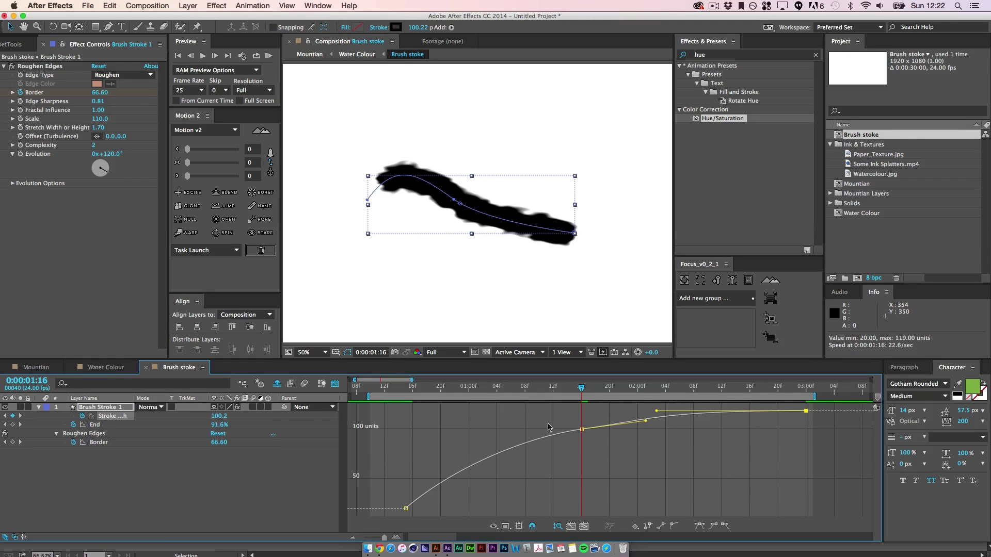
pyautogui.moveTo(582, 429); pyautogui.dragTo(561, 429)
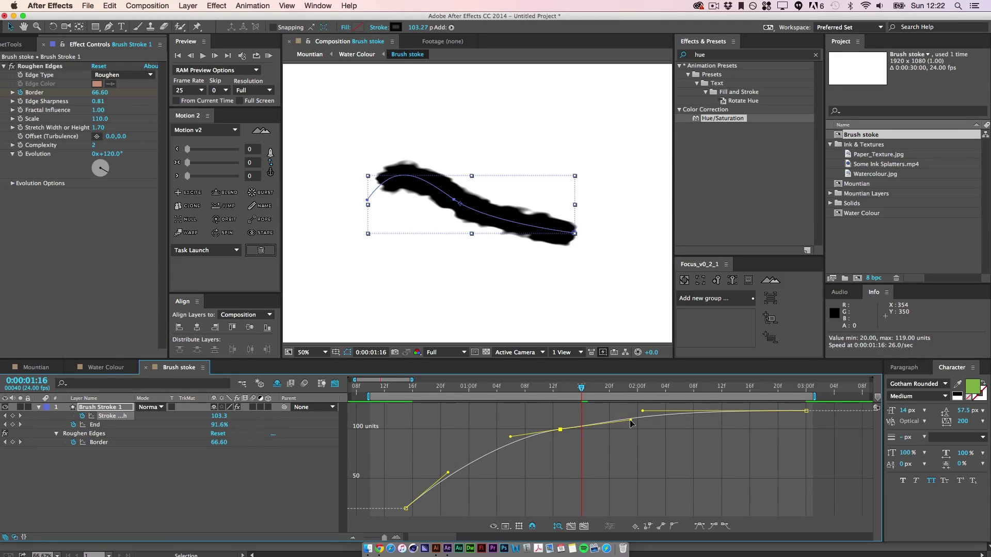
# Straighten the Stroke Width curve's initial rise and shorten the middle keyframe's outgoing handle, and preview the stroke.
pyautogui.moveTo(631, 423); pyautogui.dragTo(627, 416)
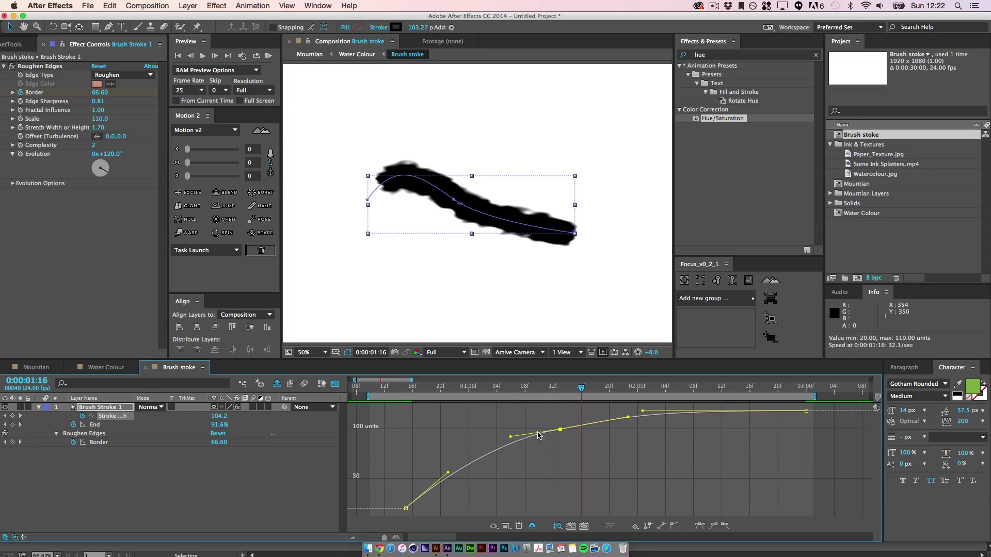
pyautogui.moveTo(510, 438); pyautogui.dragTo(515, 446)
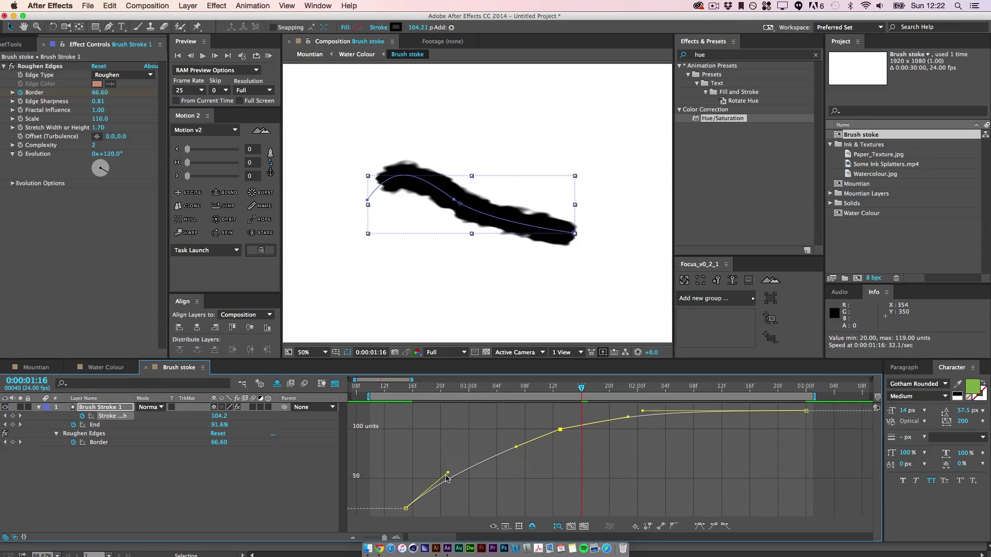
pyautogui.moveTo(447, 472); pyautogui.dragTo(450, 487)
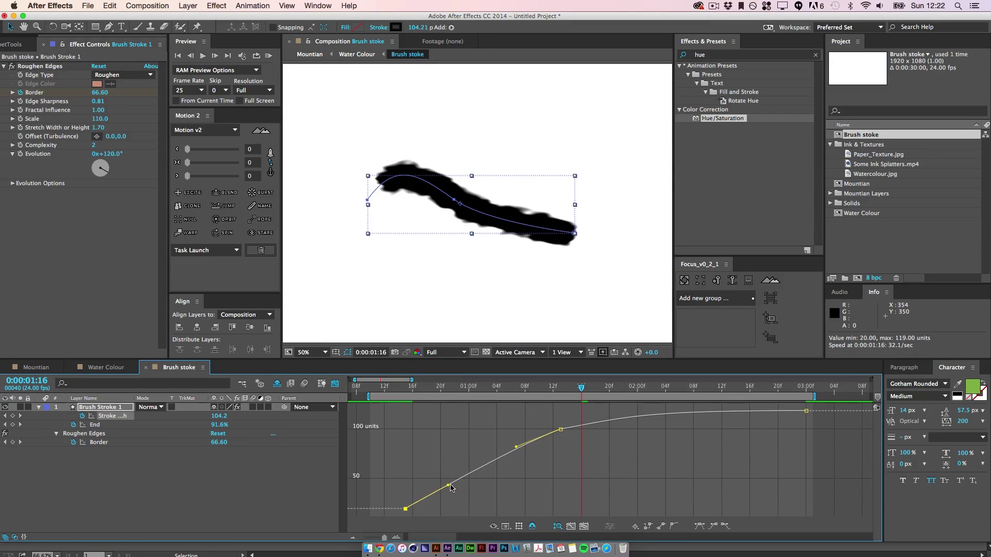
pyautogui.click(560, 429)
pyautogui.moveTo(627, 417); pyautogui.dragTo(606, 415)
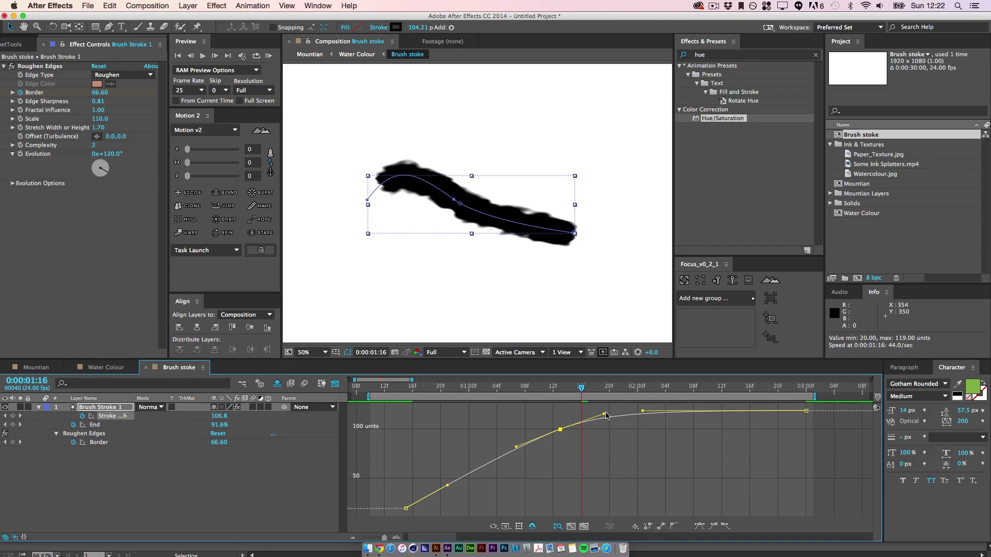
pyautogui.click(621, 446)
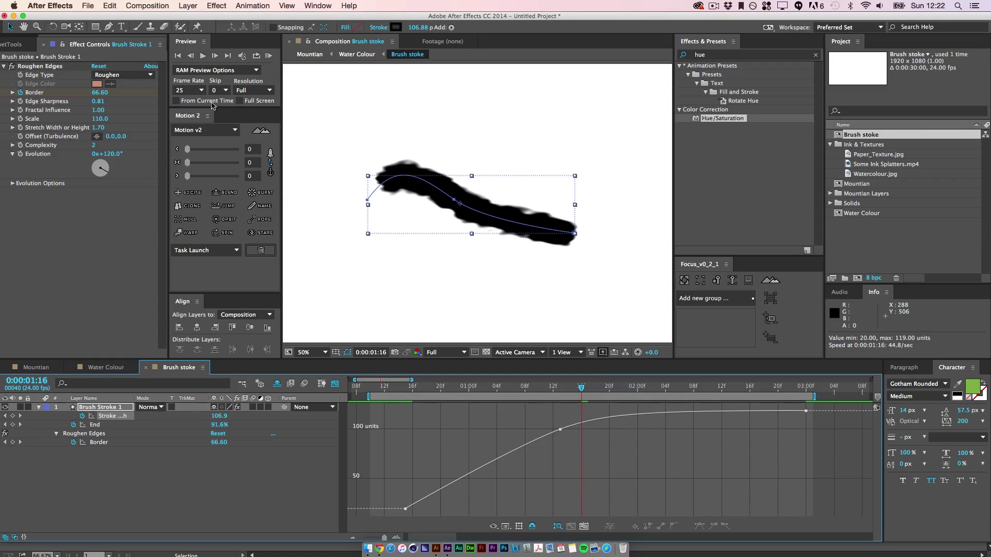
pyautogui.click(269, 56)
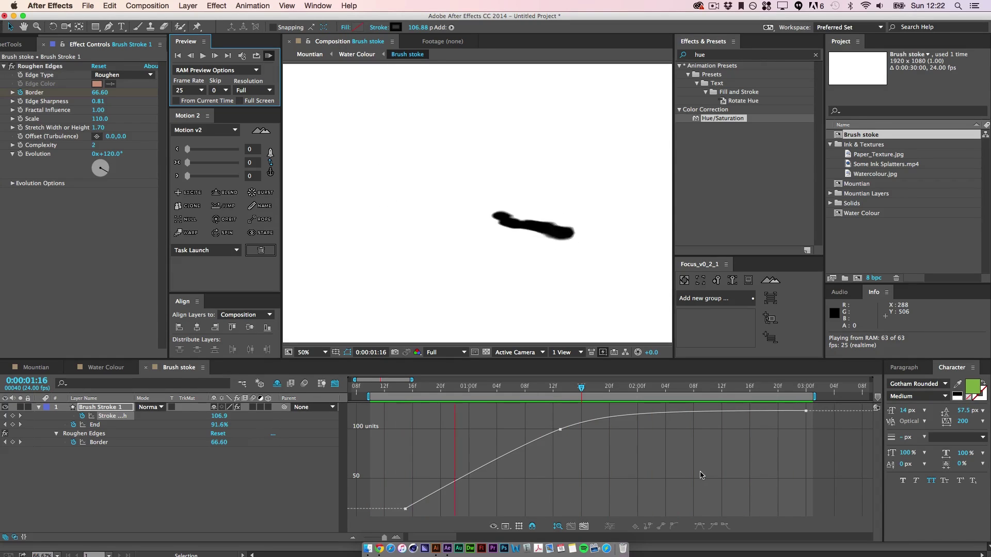
pyautogui.press('space')
pyautogui.click(813, 431)
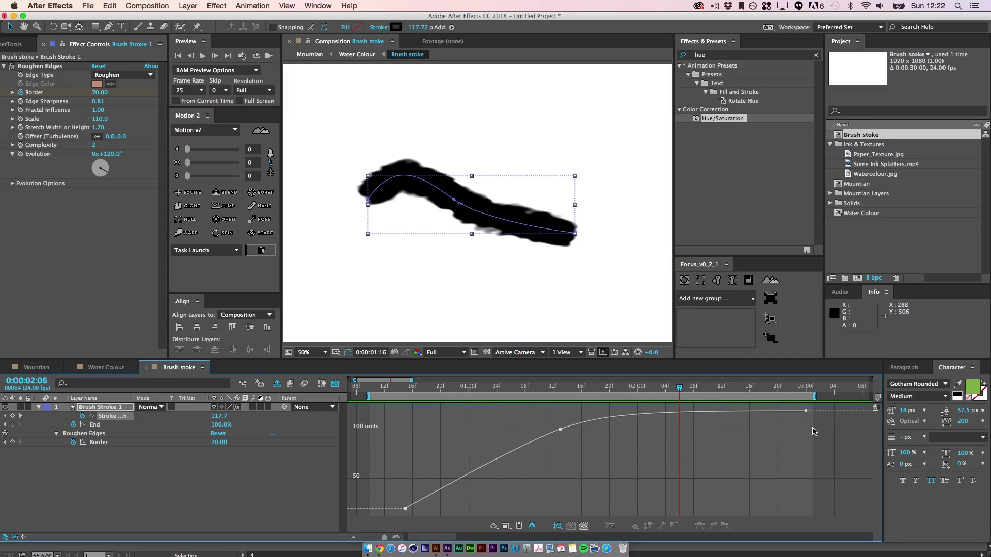
# Lower the middle Stroke Width keyframe on the curve and move the last keyframe out to 0:00:04:00.
pyautogui.moveTo(560, 429); pyautogui.dragTo(561, 445)
pyautogui.moveTo(447, 486); pyautogui.dragTo(449, 491)
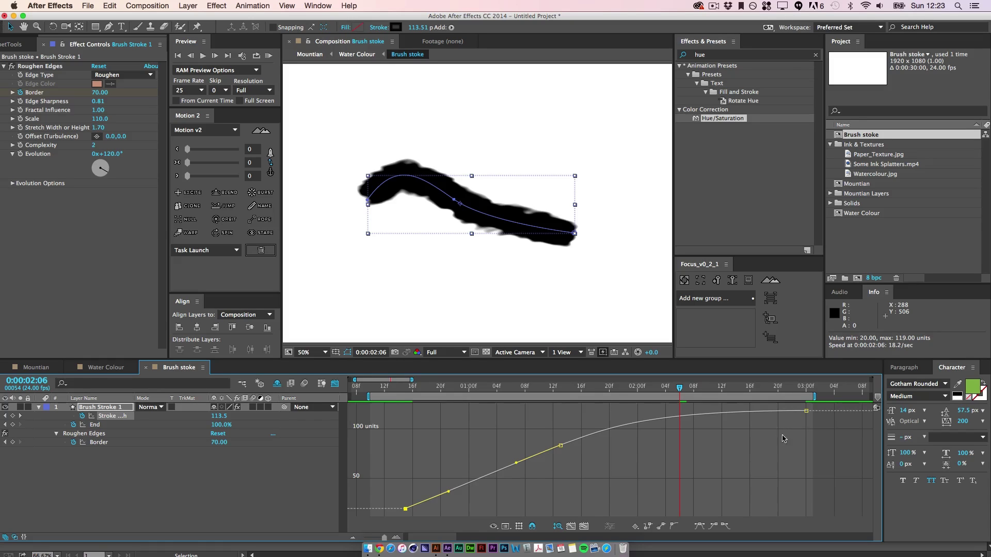
pyautogui.press('-')
pyautogui.moveTo(696, 411); pyautogui.dragTo(811, 412)
pyautogui.click(650, 420)
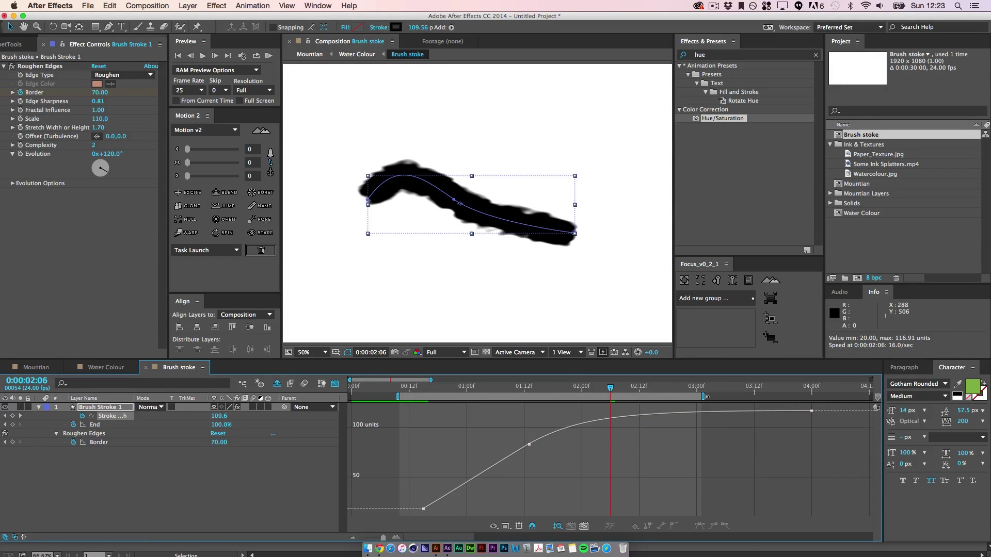
# Extend the work area to 0:00:04:03, shorten the ease handles between the middle and last Stroke Width keyframes, and preview.
pyautogui.moveTo(705, 396); pyautogui.dragTo(833, 397)
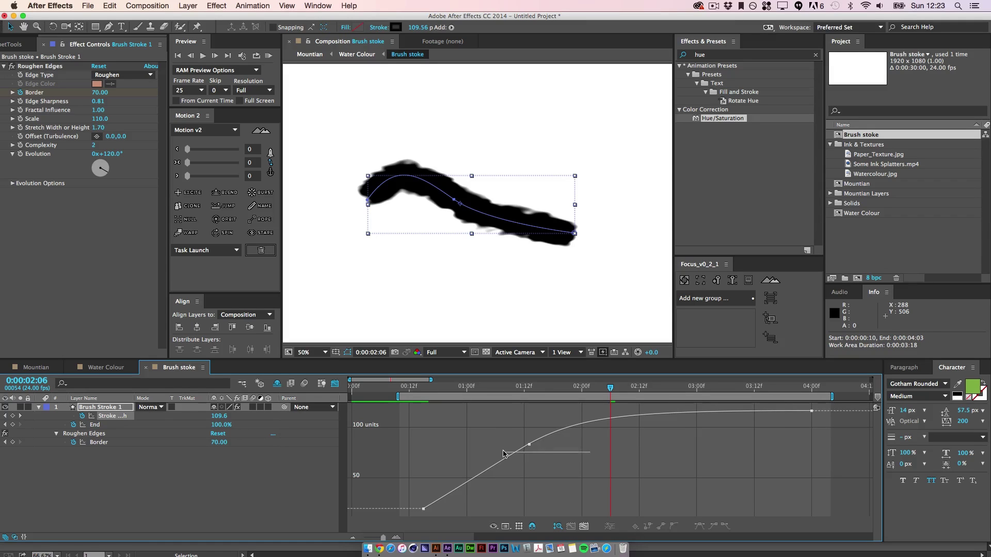
pyautogui.click(529, 444)
pyautogui.moveTo(580, 418); pyautogui.dragTo(556, 430)
pyautogui.moveTo(625, 413); pyautogui.dragTo(679, 418)
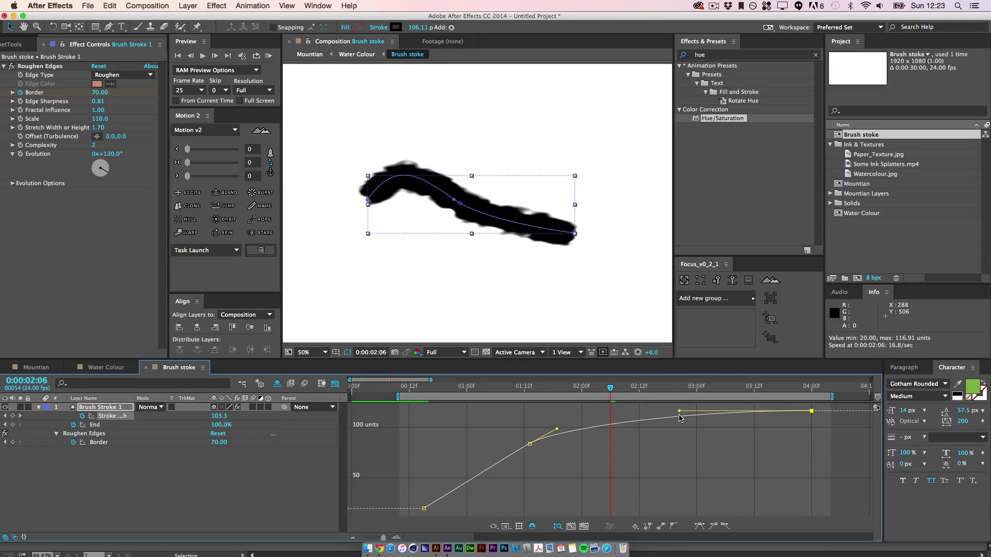
pyautogui.click(269, 55)
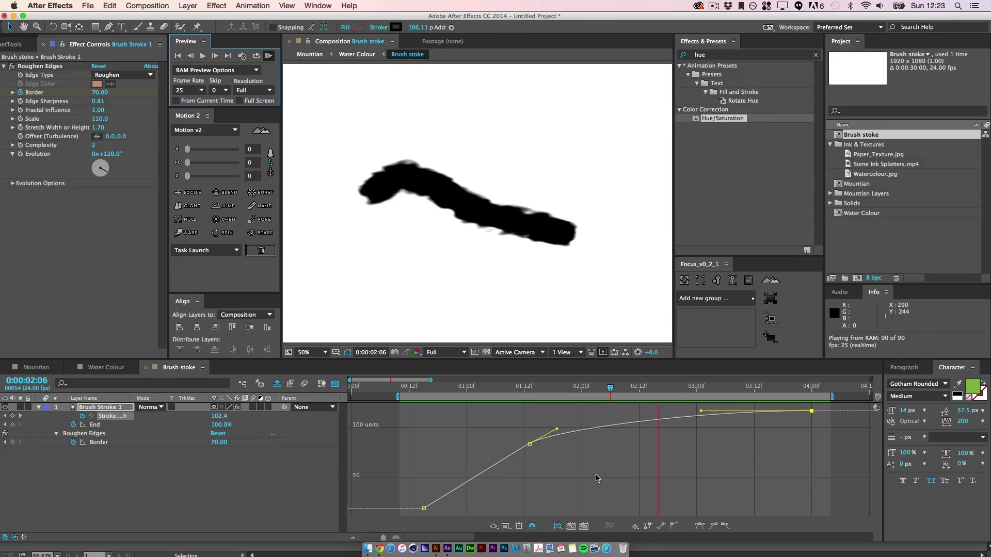
# Preview the Mountian composition and check the Water Colour Mountian V2 reference shot in Chrome.
pyautogui.click(37, 367)
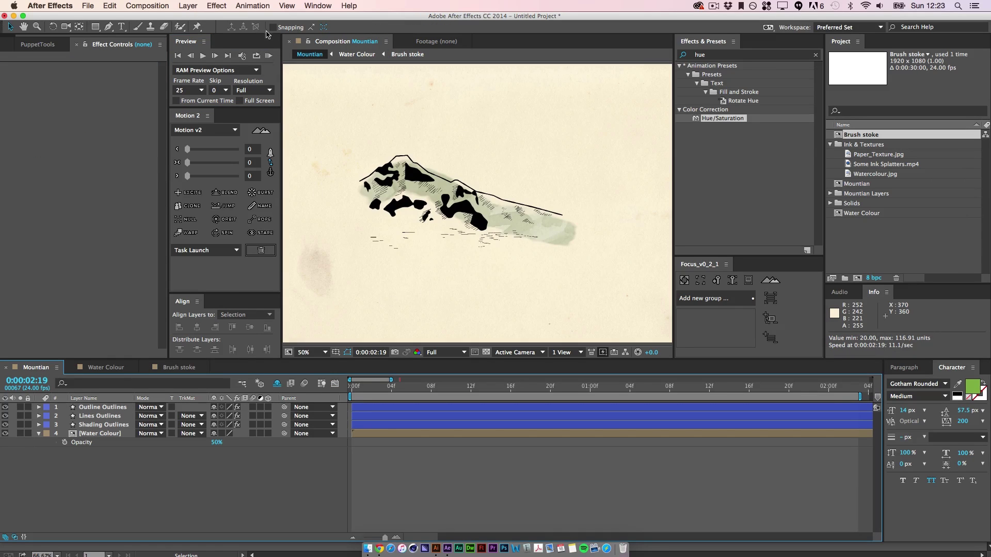
pyautogui.click(268, 55)
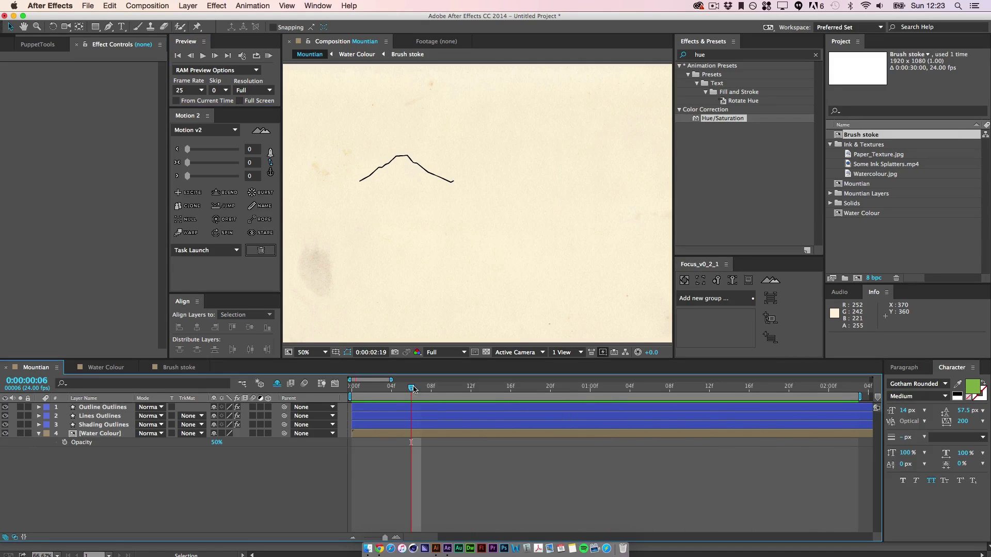
pyautogui.click(380, 548)
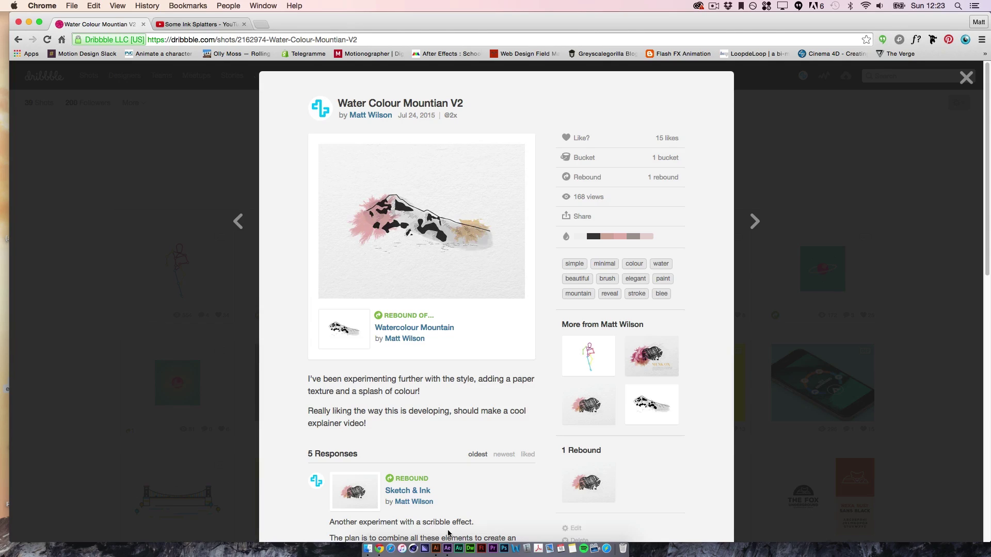
pyautogui.click(447, 548)
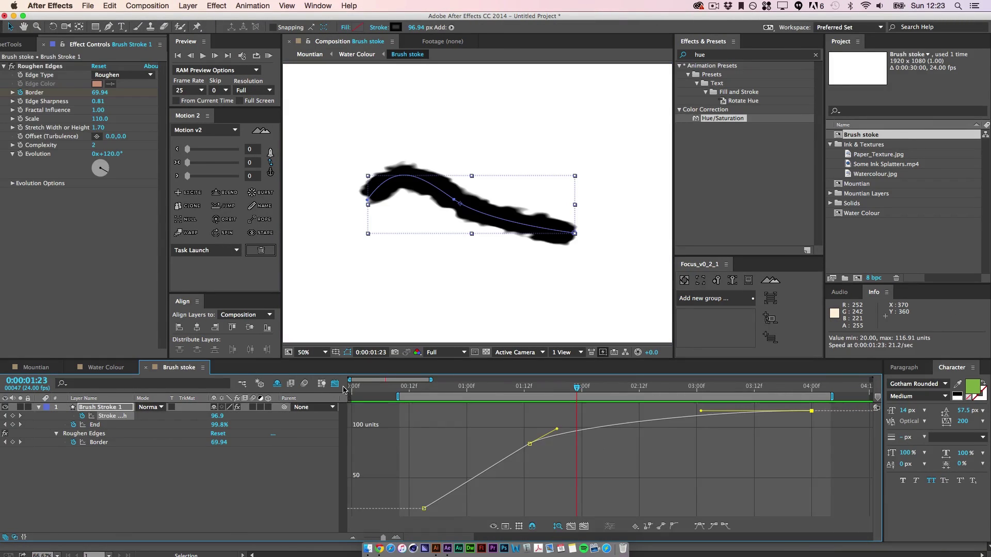
# Leave the Graph Editor and trim the Brush Stroke 1 layer to start at 0:00:00:15.
pyautogui.click(335, 383)
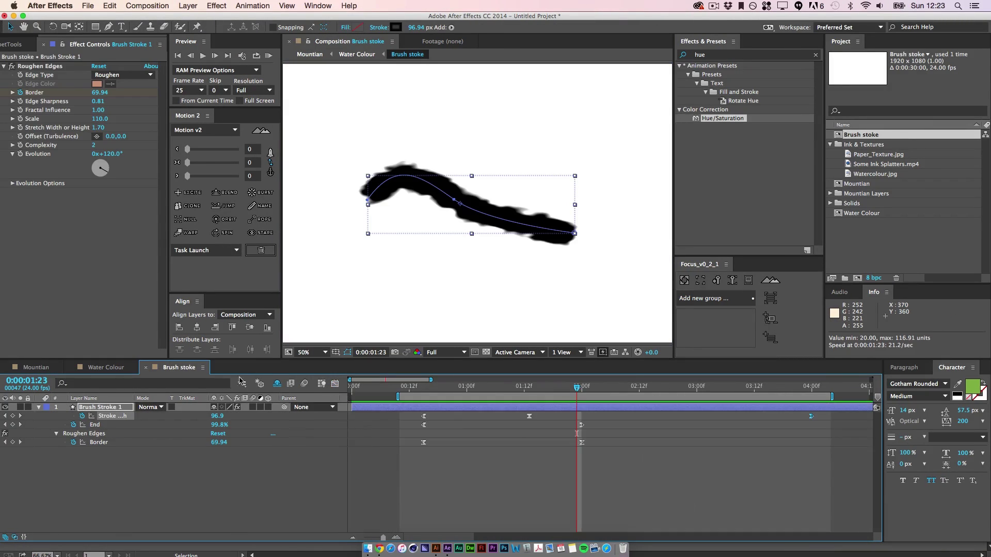
pyautogui.click(436, 474)
pyautogui.moveTo(577, 388)
pyautogui.mouseDown()
pyautogui.moveTo(414, 387)
pyautogui.moveTo(423, 387)
pyautogui.mouseUp()
pyautogui.click(439, 407)
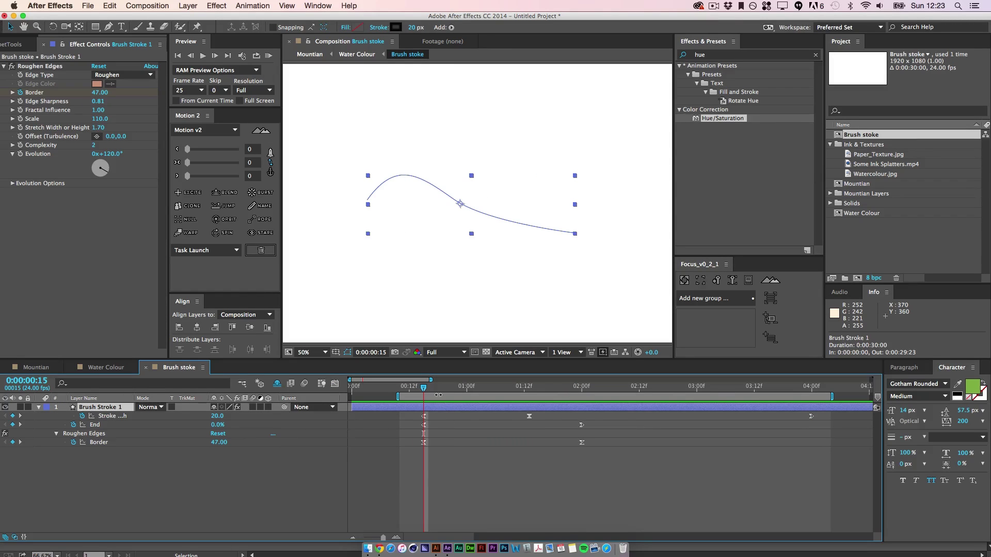
pyautogui.hotkey('alt', '[')
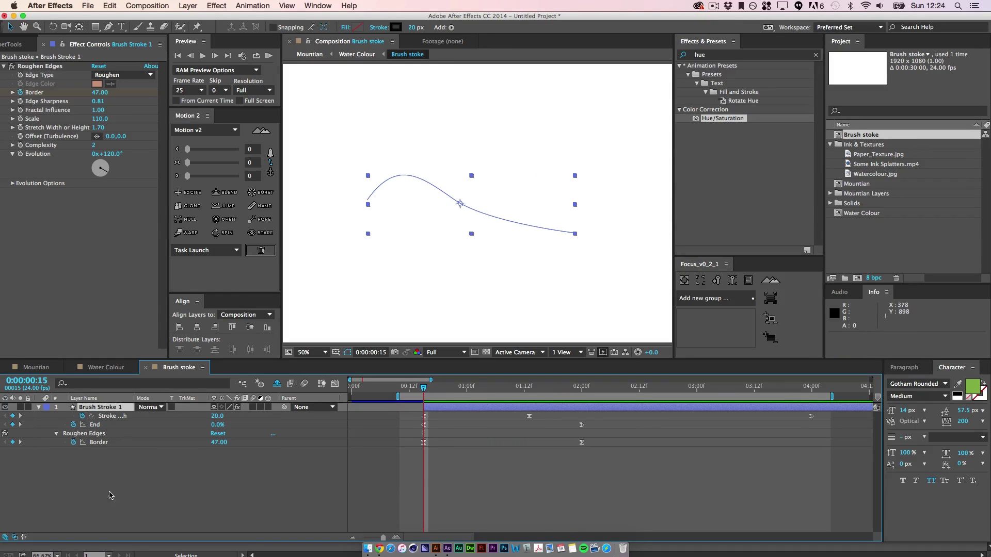
# Duplicate the Brush Stroke 1 layer in the Brush stoke composition.
pyautogui.click(99, 466)
pyautogui.click(101, 407)
pyautogui.press('super+d')
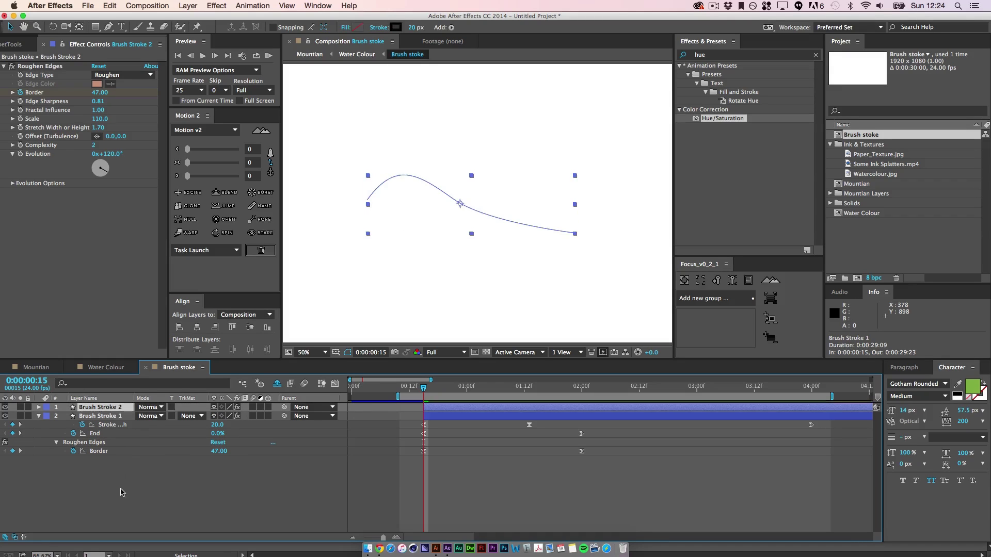
pyautogui.click(121, 490)
# Set the Opacity of both brush stroke layers to 50%.
pyautogui.click(111, 416)
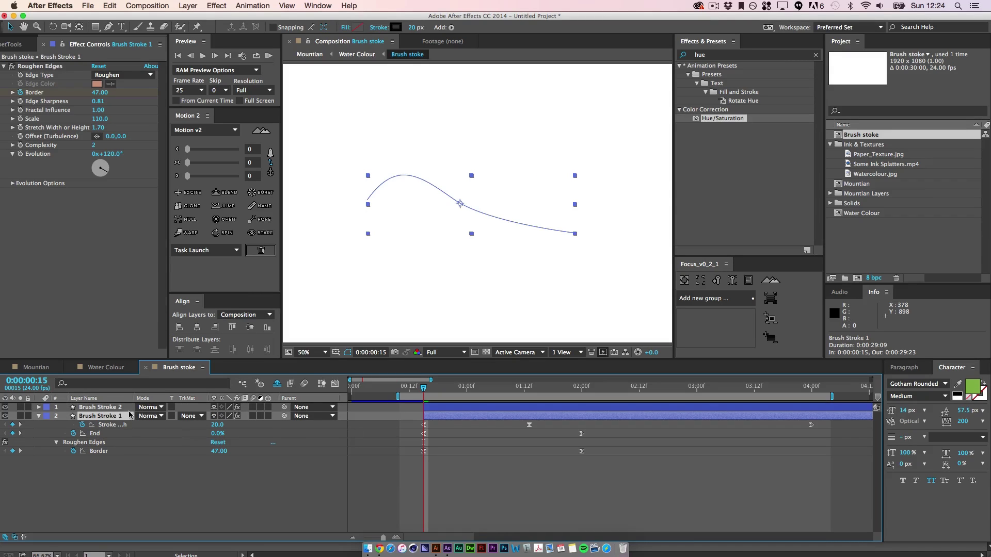
pyautogui.press('super+a')
pyautogui.press('t')
pyautogui.click(221, 416)
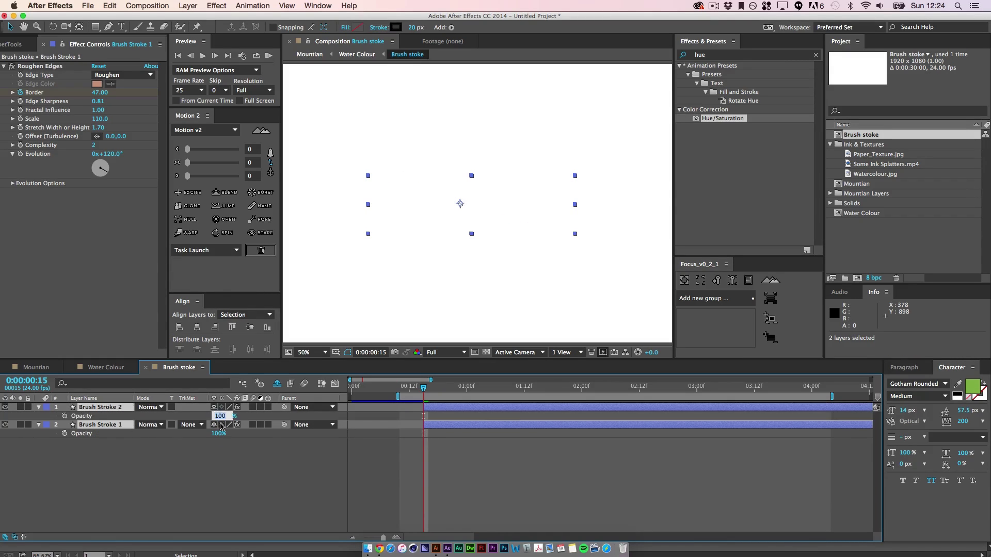
pyautogui.press('Return')
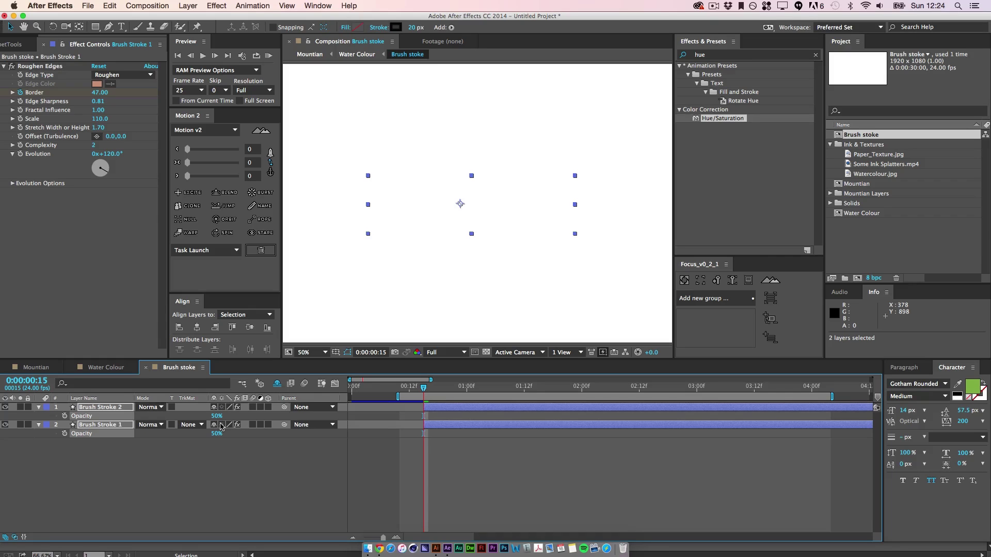
# Shift the Brush Stroke 1 layer two frames later so that it starts at 0:00:00:17.
pyautogui.click(576, 479)
pyautogui.moveTo(474, 426); pyautogui.dragTo(479, 427)
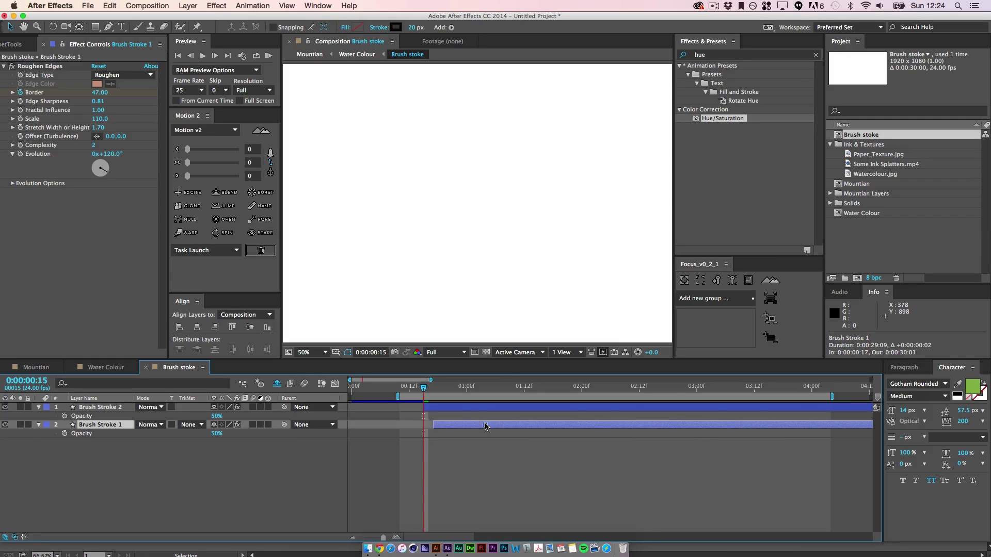
pyautogui.click(480, 443)
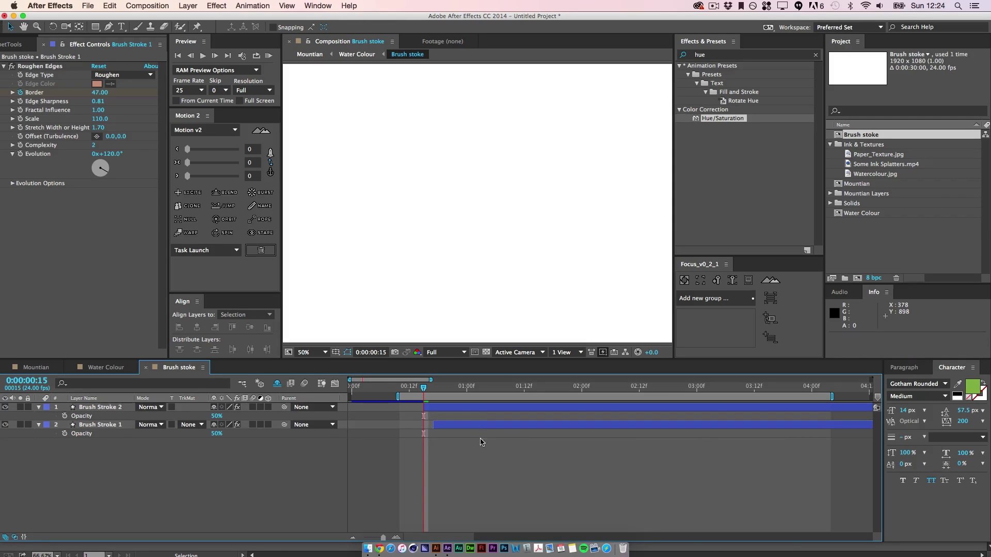
# Reveal Brush Stroke 1's keyframes and raise its last Stroke Width keyframe at 0:00:04:02 to about 182.
pyautogui.click(85, 425)
pyautogui.press('u')
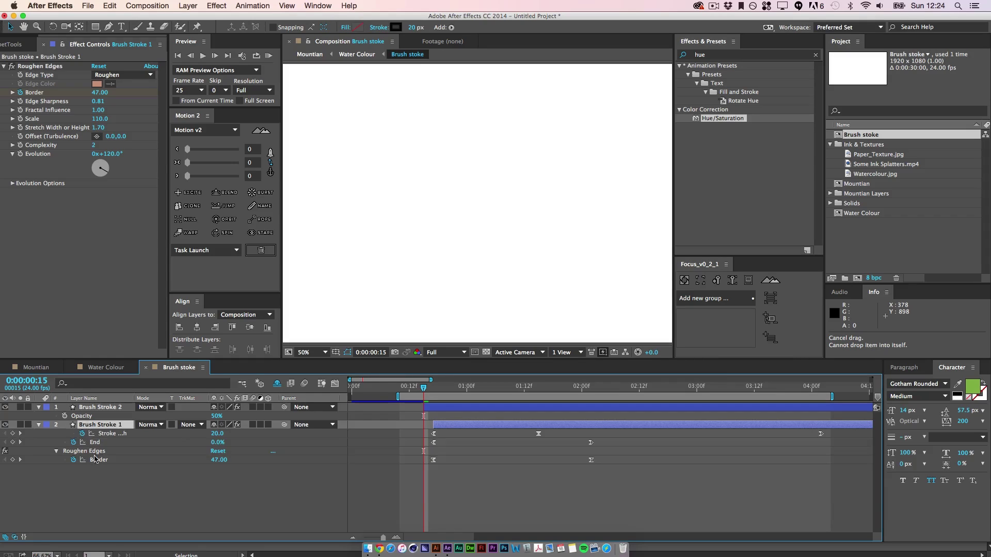
pyautogui.click(20, 434)
pyautogui.click(20, 433)
pyautogui.click(21, 434)
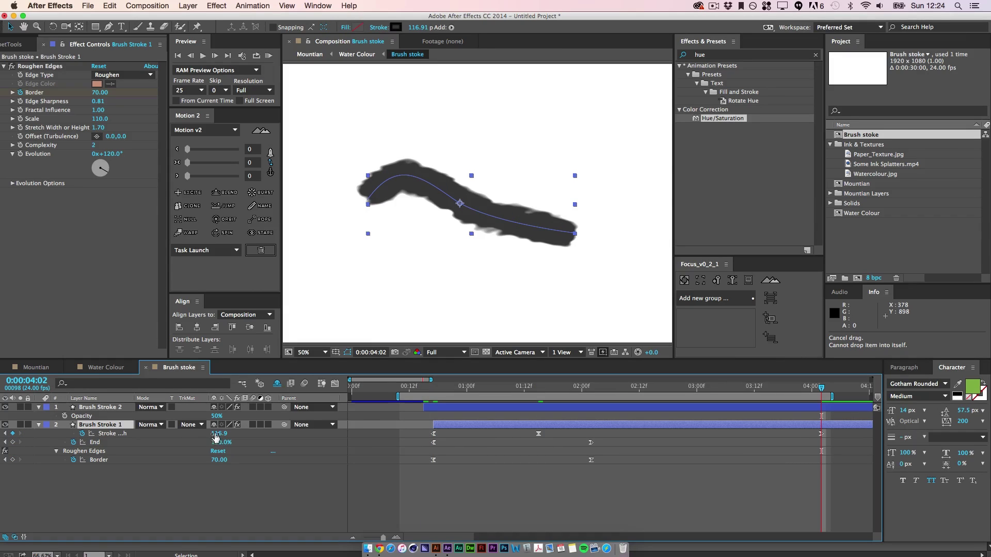
pyautogui.moveTo(215, 438)
pyautogui.mouseDown()
pyautogui.moveTo(257, 433)
pyautogui.moveTo(249, 433)
pyautogui.mouseUp()
# Try lowering Brush Stroke 2's Stroke Width to about 96 at 0:00:04:02, and undo the change.
pyautogui.click(109, 407)
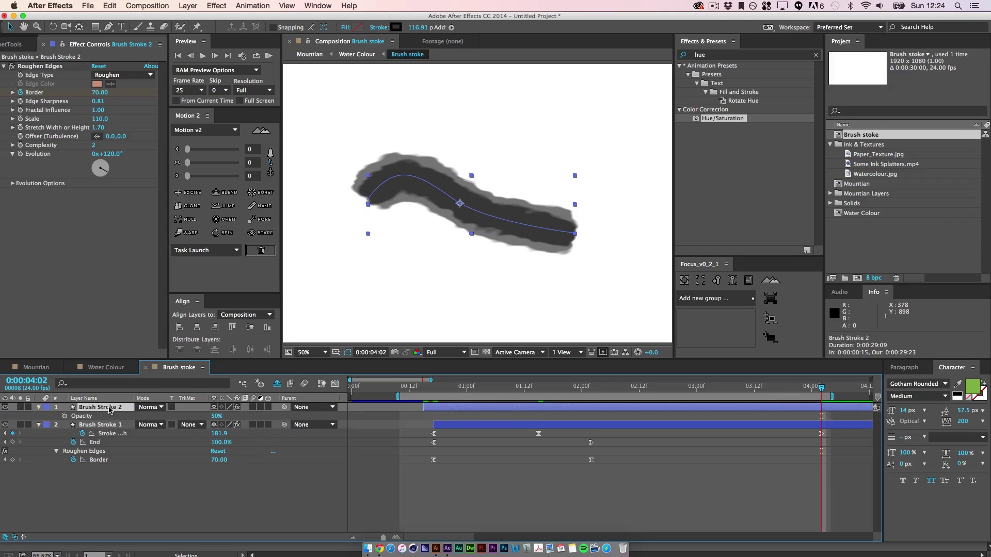
pyautogui.press('u')
pyautogui.moveTo(221, 416); pyautogui.dragTo(214, 417)
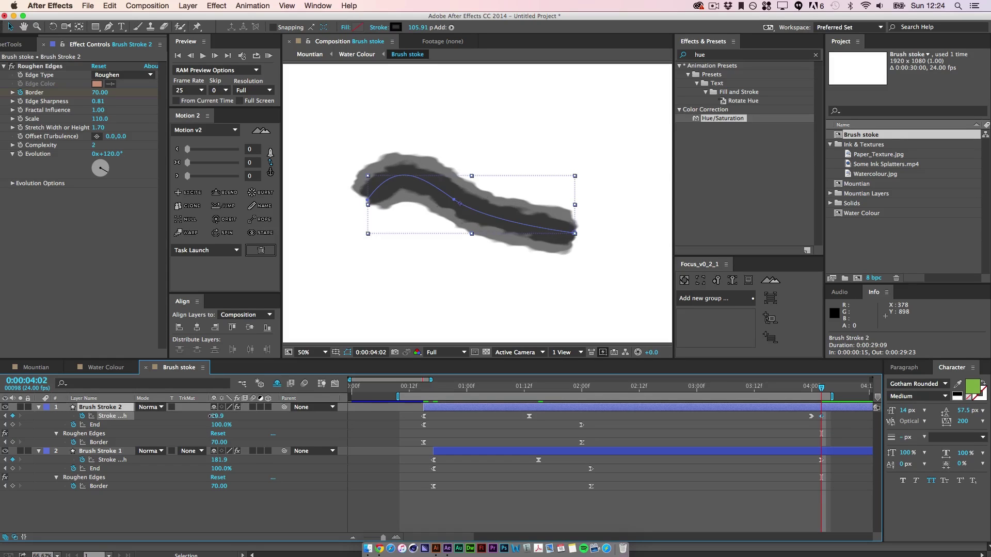
pyautogui.click(672, 492)
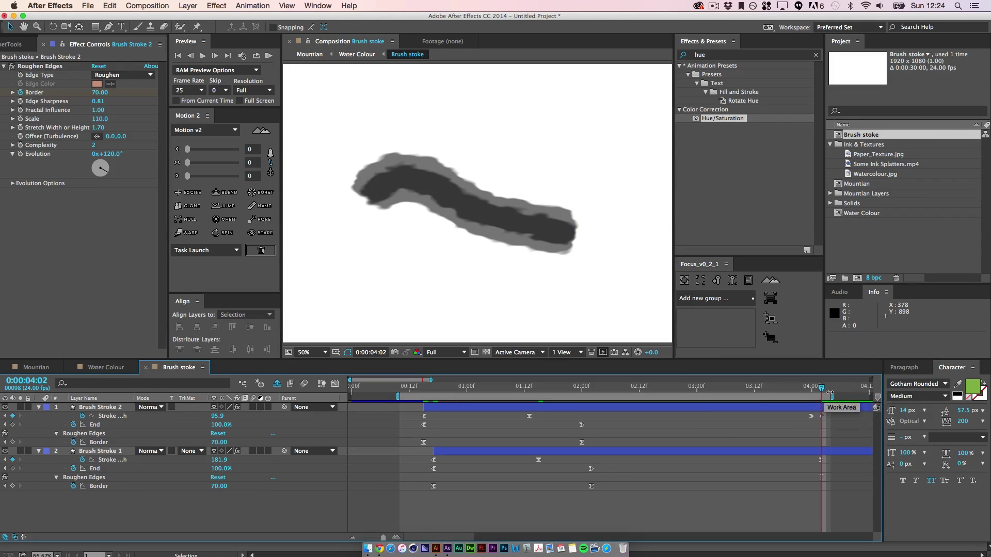
pyautogui.press('cmd+z')
# Lower Brush Stroke 2's last Stroke Width keyframe at 0:00:04:00 to about 96.
pyautogui.moveTo(821, 391); pyautogui.dragTo(812, 392)
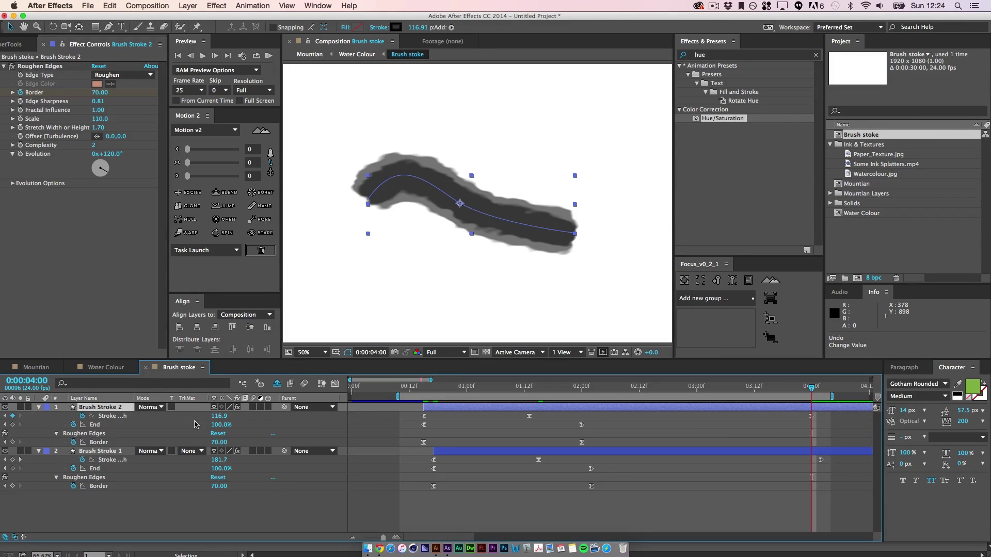
pyautogui.moveTo(221, 421); pyautogui.dragTo(210, 422)
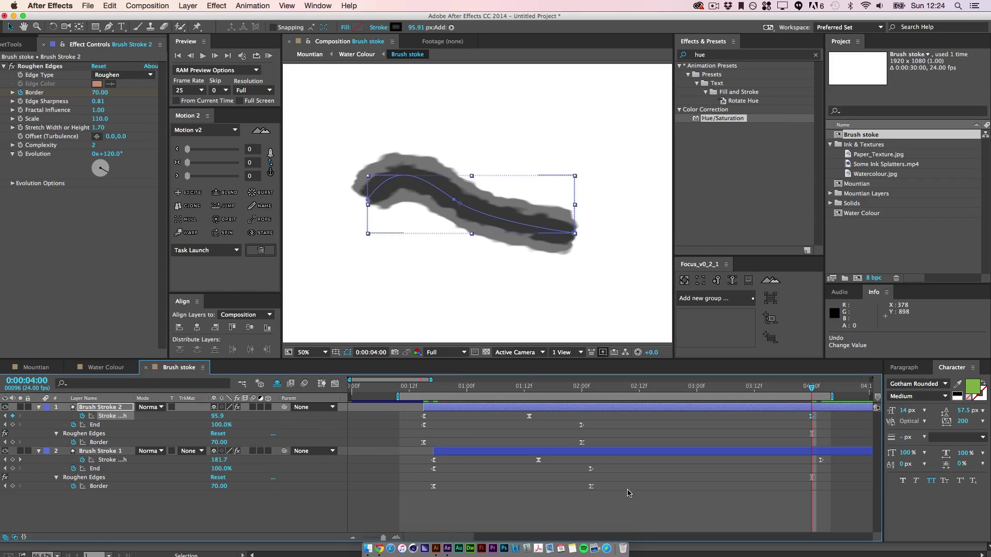
pyautogui.click(608, 485)
pyautogui.click(372, 213)
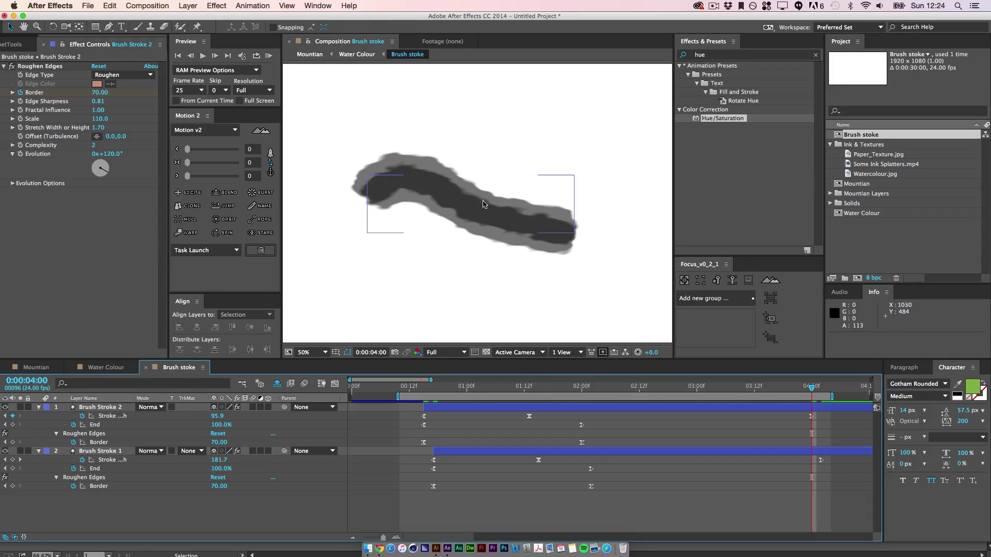
pyautogui.click(584, 265)
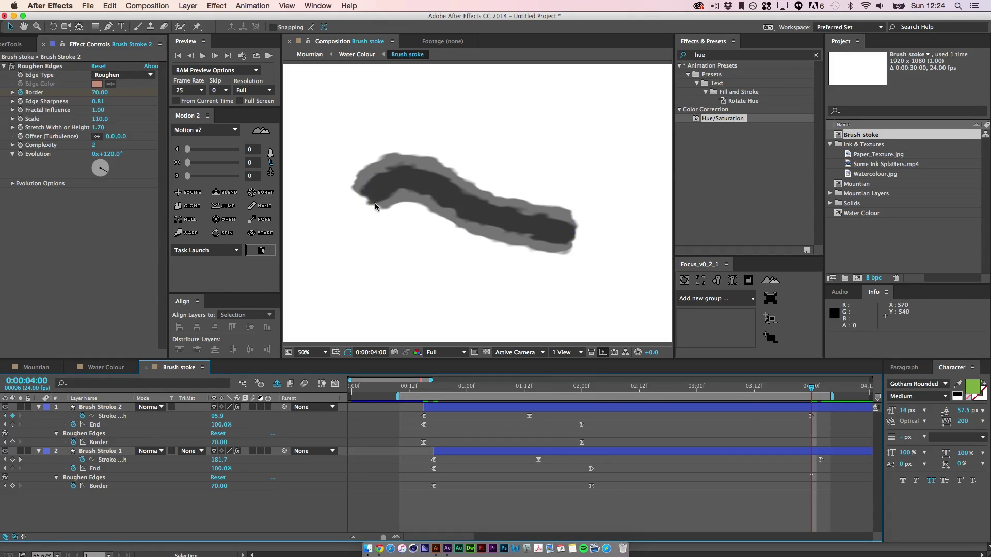
# Set Brush Stroke 2's last Trim Paths End keyframe at 0:00:02:00 to 95%.
pyautogui.click(93, 408)
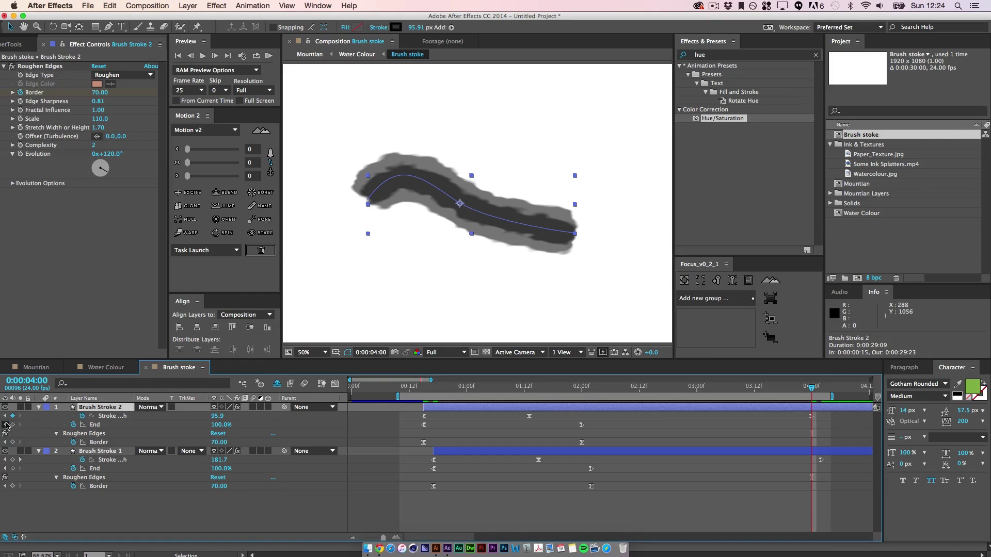
pyautogui.click(6, 424)
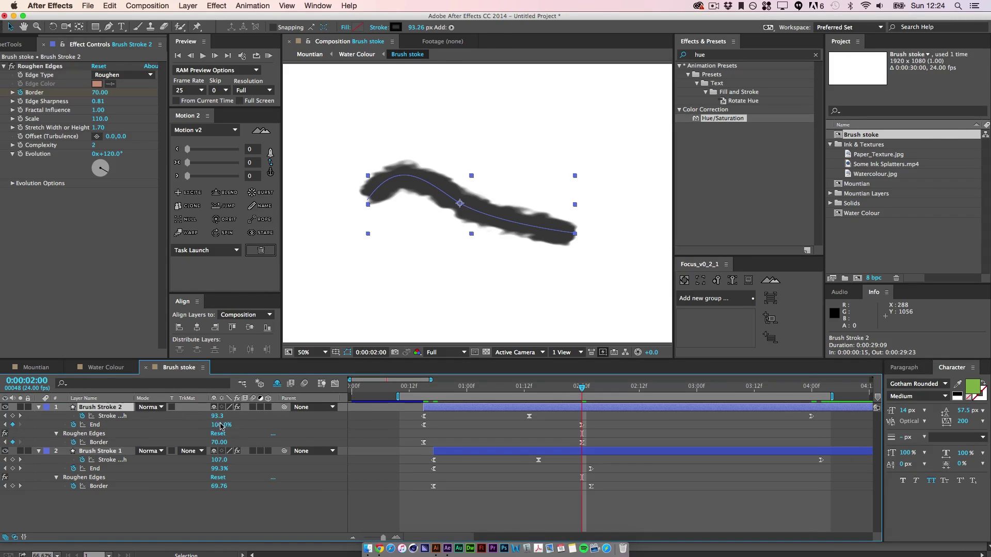
pyautogui.press('Return')
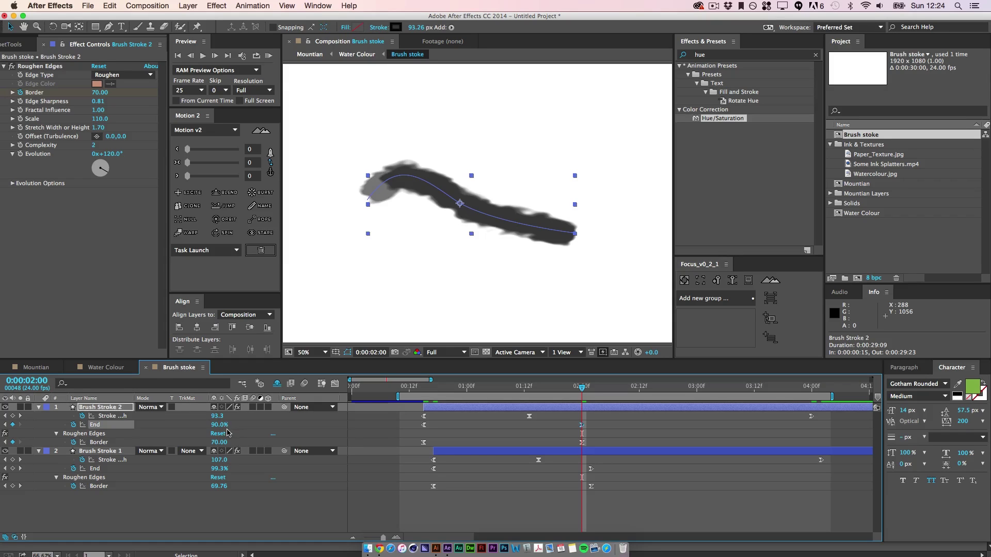
pyautogui.click(216, 425)
pyautogui.write('95')
pyautogui.press('Return')
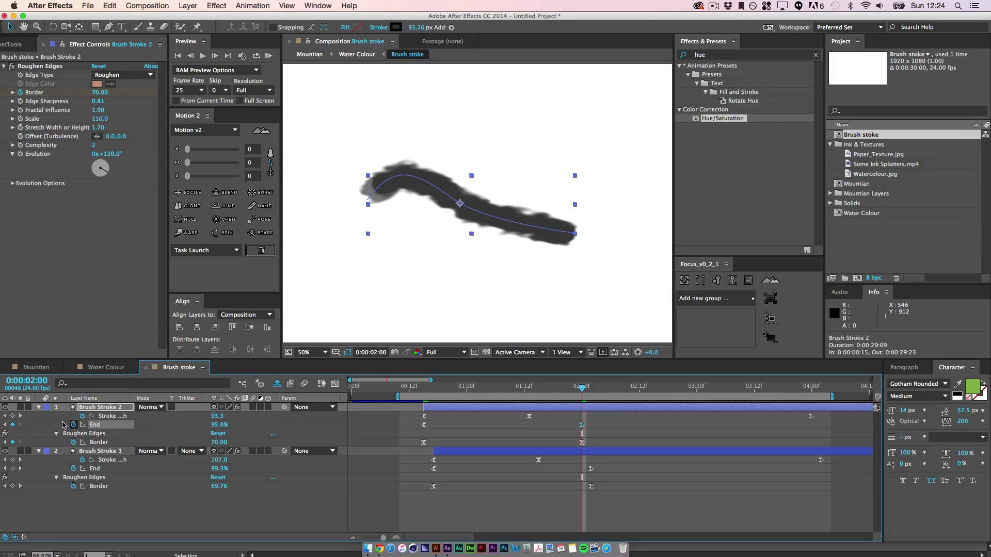
# Set Brush Stroke 2's Trim Paths Start to 5% and its first End keyframe at 0:00:00:15 to 5%.
pyautogui.click(39, 407)
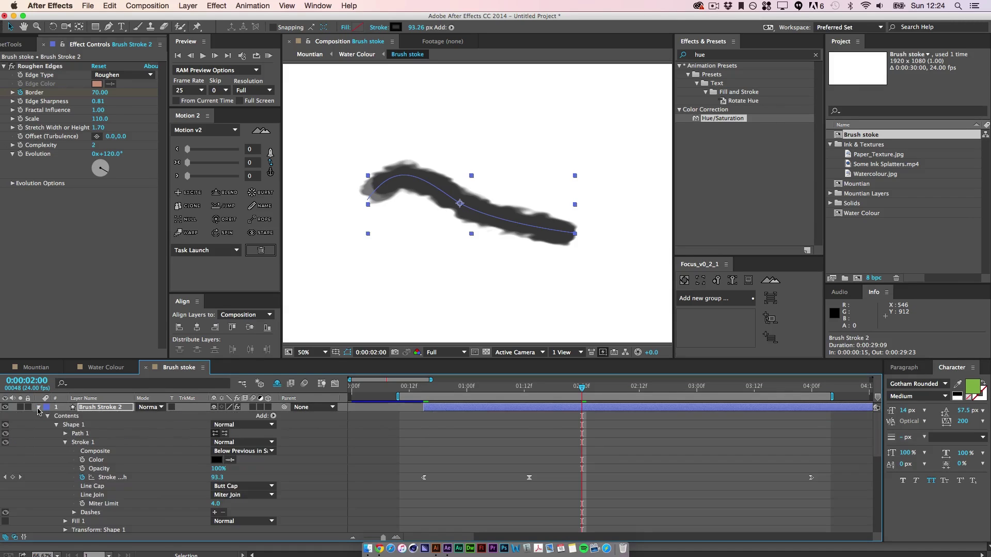
pyautogui.scroll(-4, 81, 454)
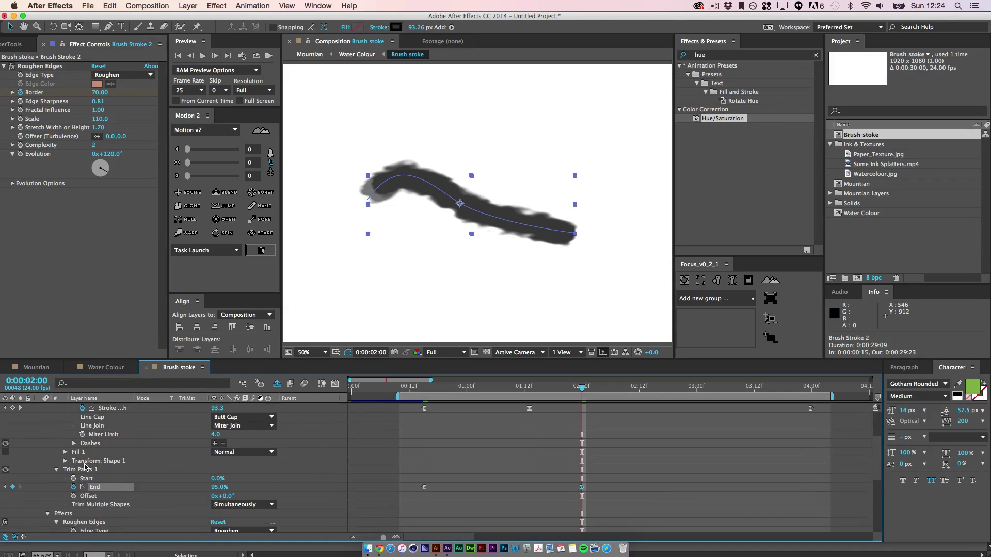
pyautogui.click(6, 487)
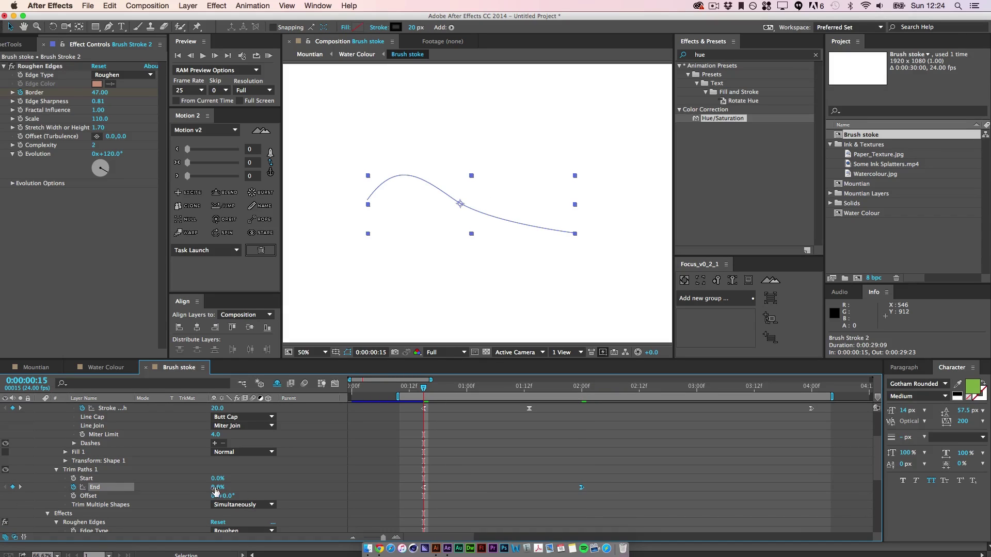
pyautogui.click(215, 488)
pyautogui.press('Return')
pyautogui.click(217, 478)
pyautogui.write('5')
pyautogui.press('Return')
pyautogui.click(590, 467)
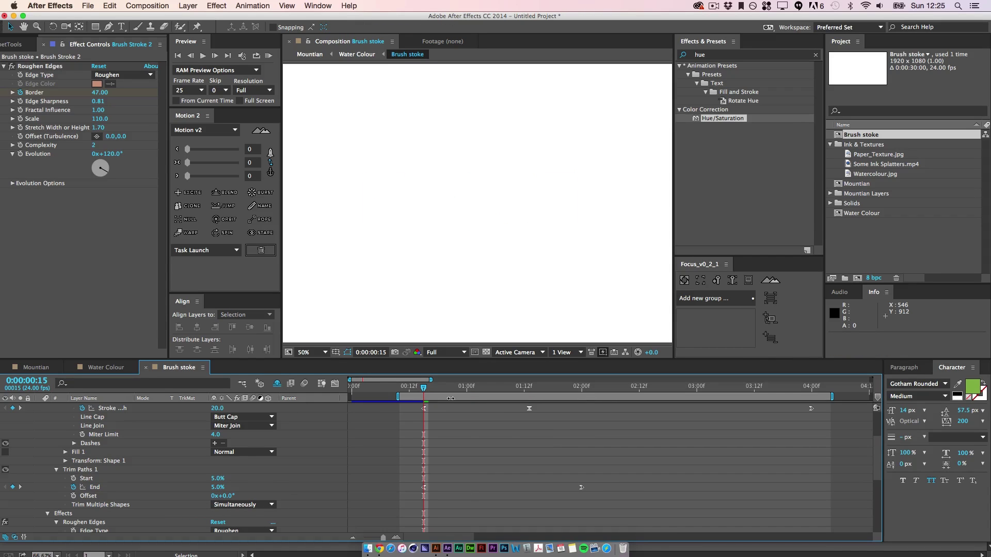
# Preview the stroke animation in the Brush stoke composition and within the Mountian composition.
pyautogui.press('space')
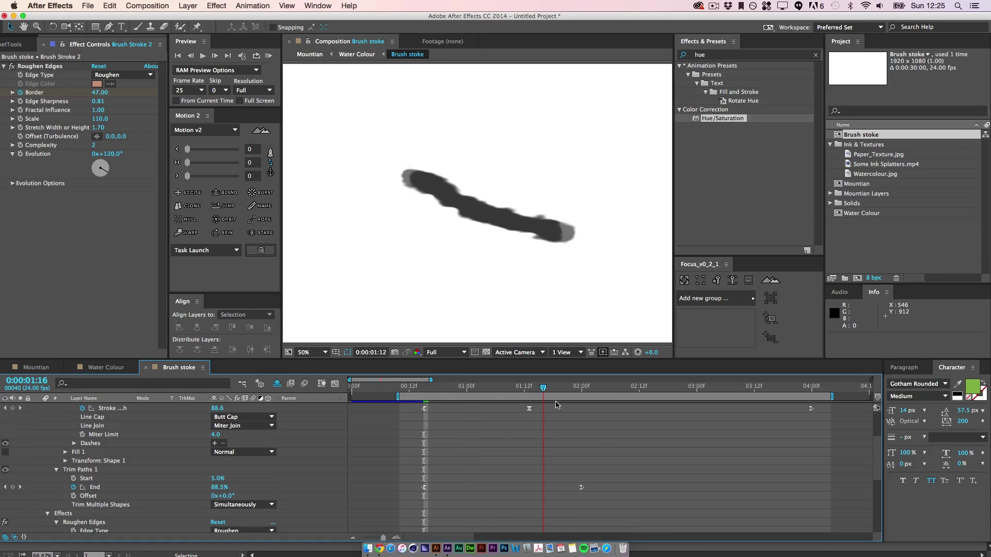
pyautogui.press('space')
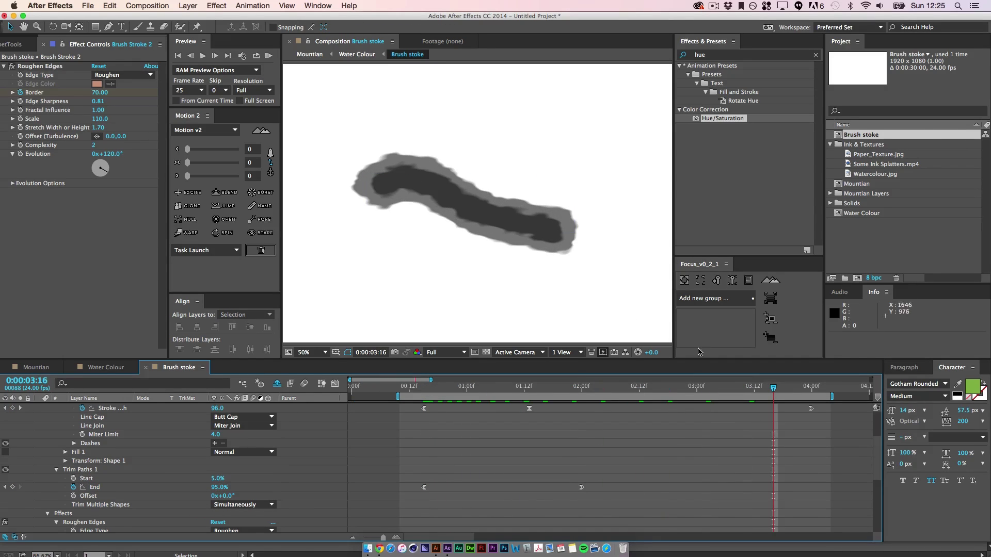
pyautogui.press('space')
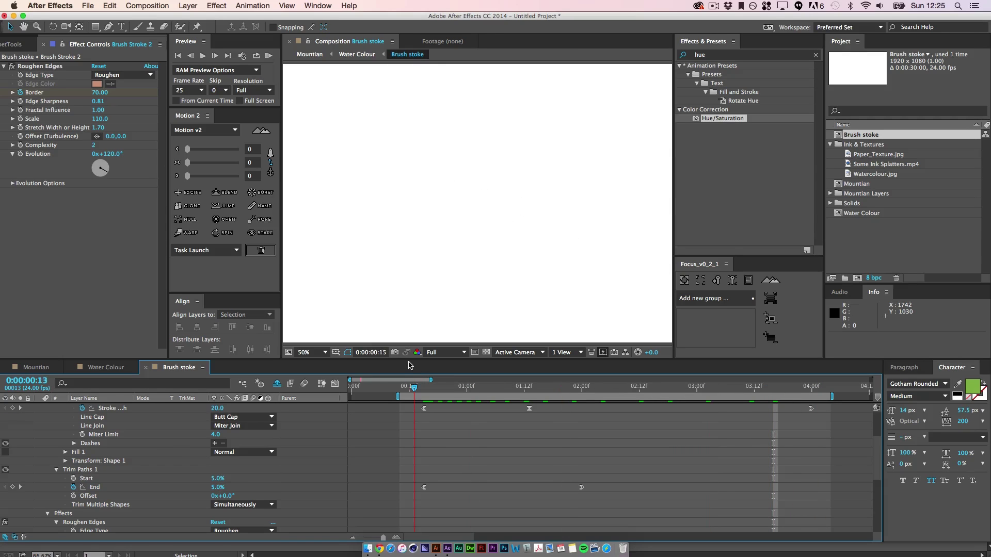
pyautogui.click(36, 368)
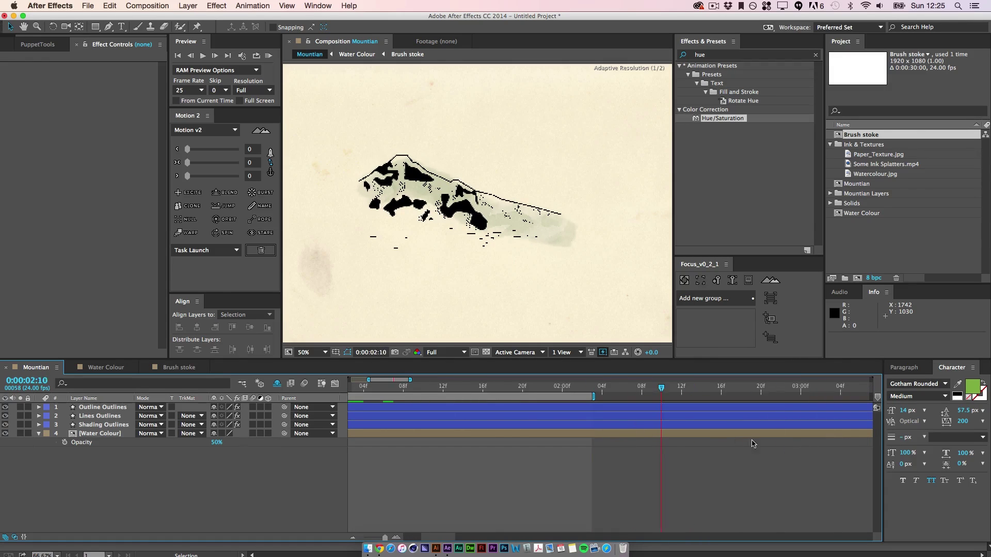
pyautogui.press('space')
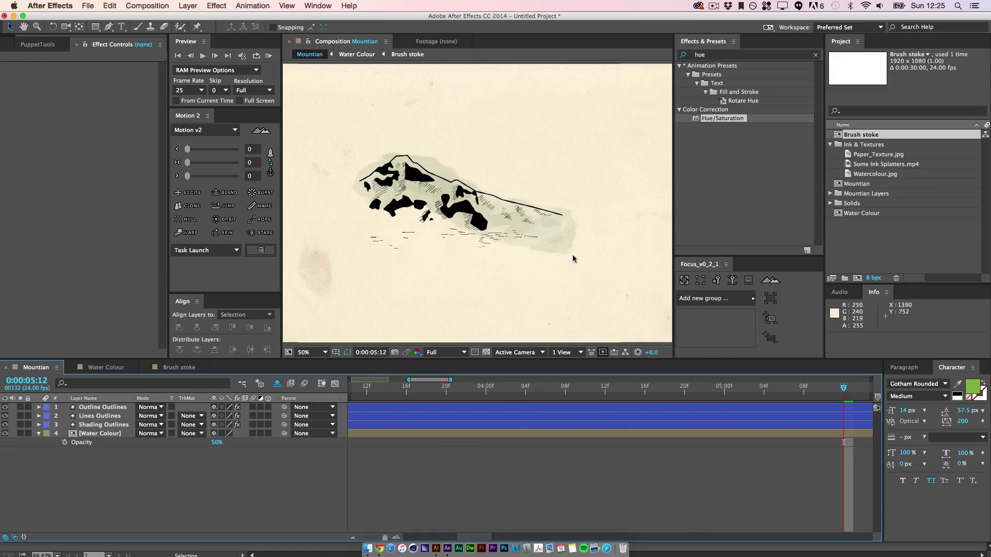
# In the Water Colour composition, try a Luma Matte on the Watercolour.jpg layer, and return it to Alpha Matte.
pyautogui.click(106, 367)
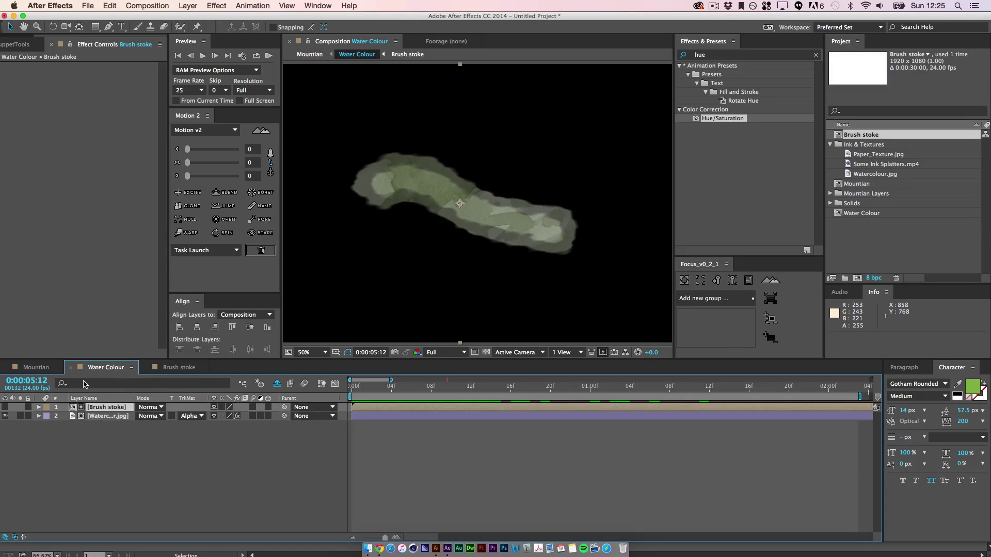
pyautogui.click(106, 416)
pyautogui.click(191, 416)
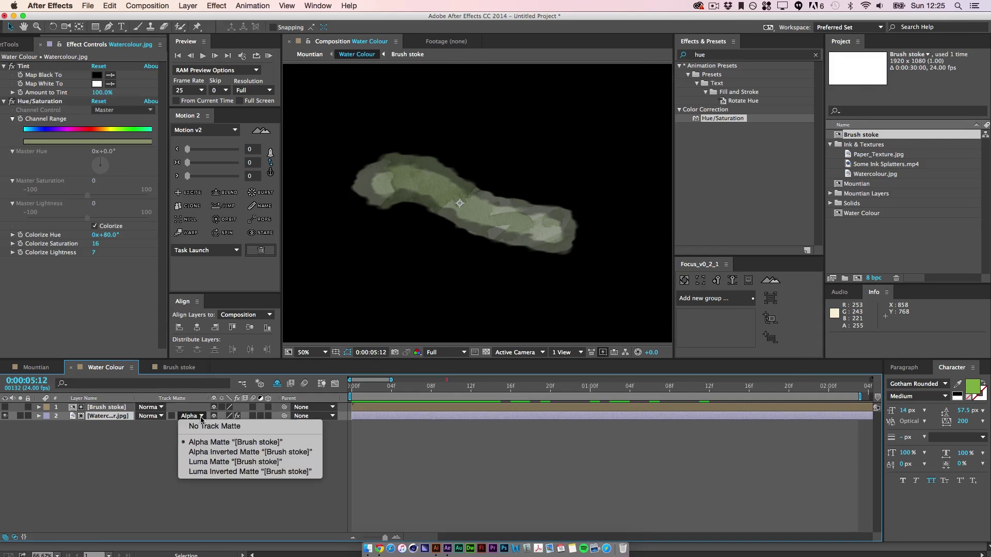
pyautogui.click(231, 461)
pyautogui.click(201, 417)
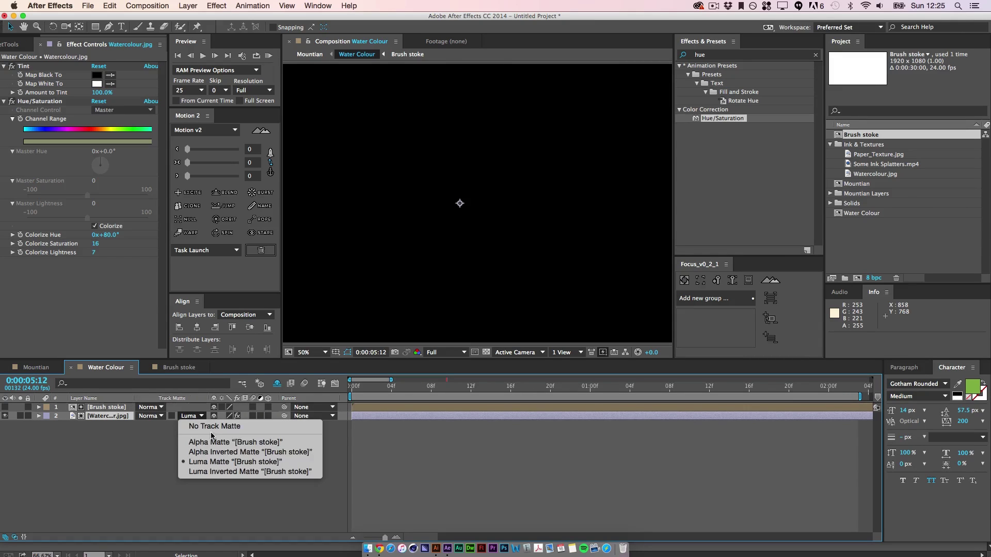
pyautogui.click(213, 441)
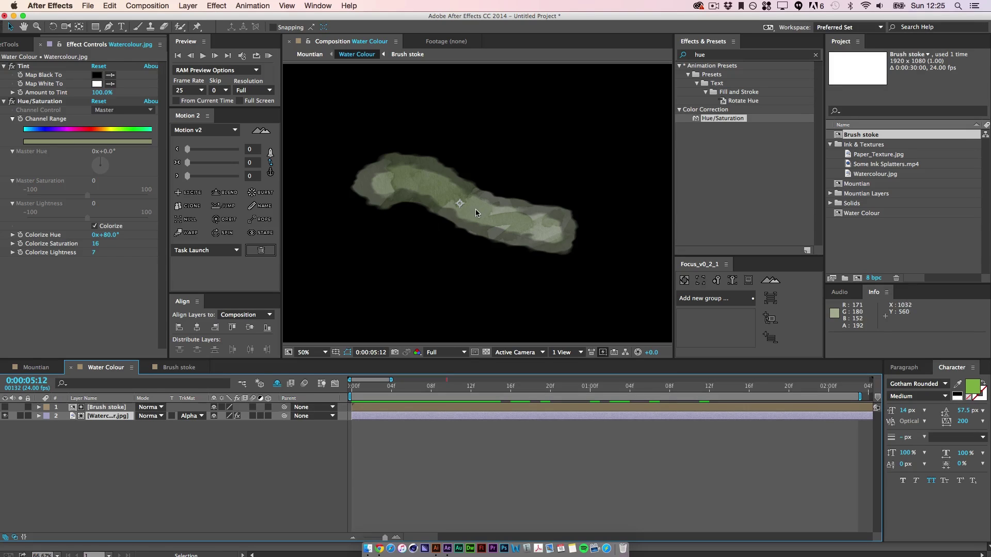
# In the Mountian composition, try out a different opacity for the Water Colour layer around 0:00:05:04.
pyautogui.click(38, 368)
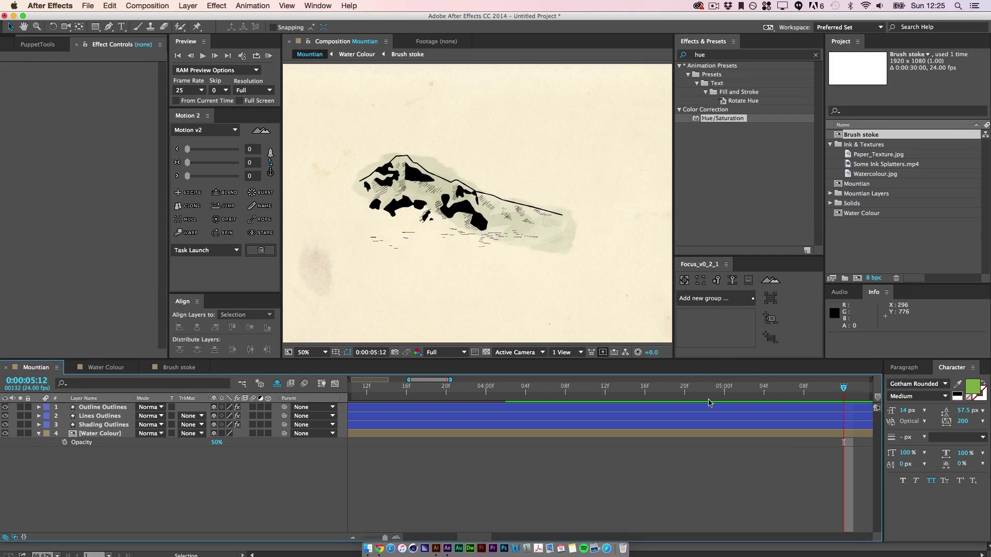
pyautogui.moveTo(697, 395); pyautogui.dragTo(744, 395)
pyautogui.moveTo(801, 406); pyautogui.dragTo(763, 406)
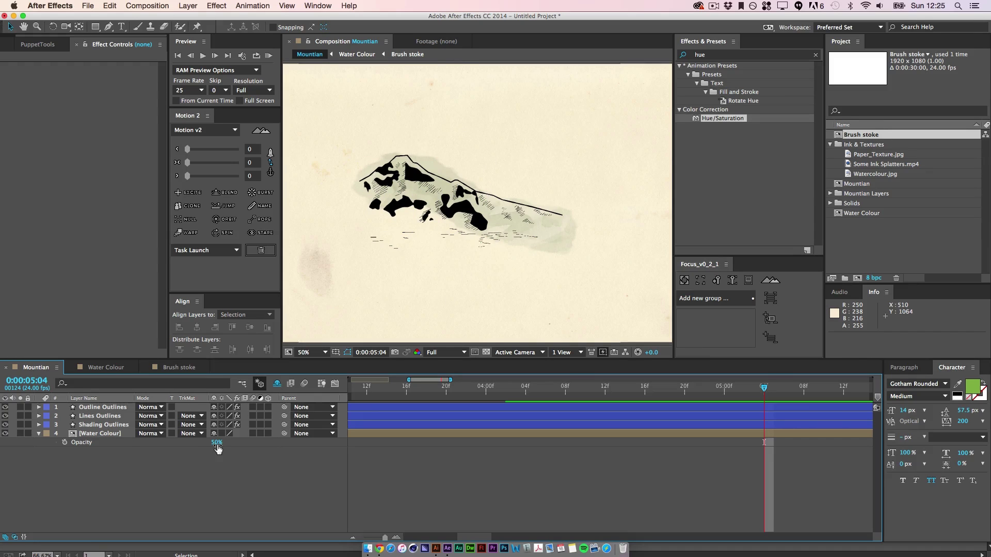
pyautogui.moveTo(217, 442); pyautogui.dragTo(269, 460)
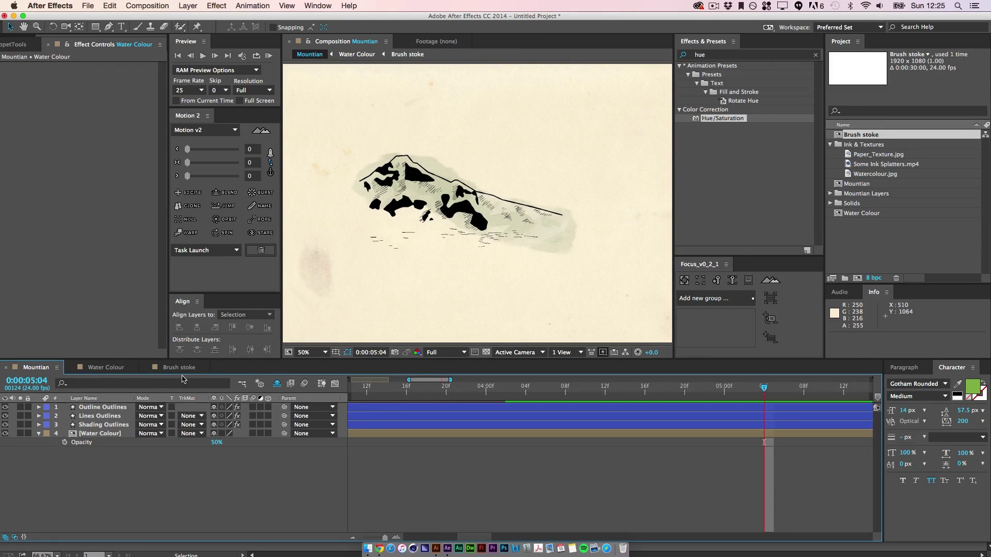
# In the Brush stoke composition, collapse Brush Stroke 2's properties and set Brush Stroke 1's opacity to 25%.
pyautogui.click(157, 367)
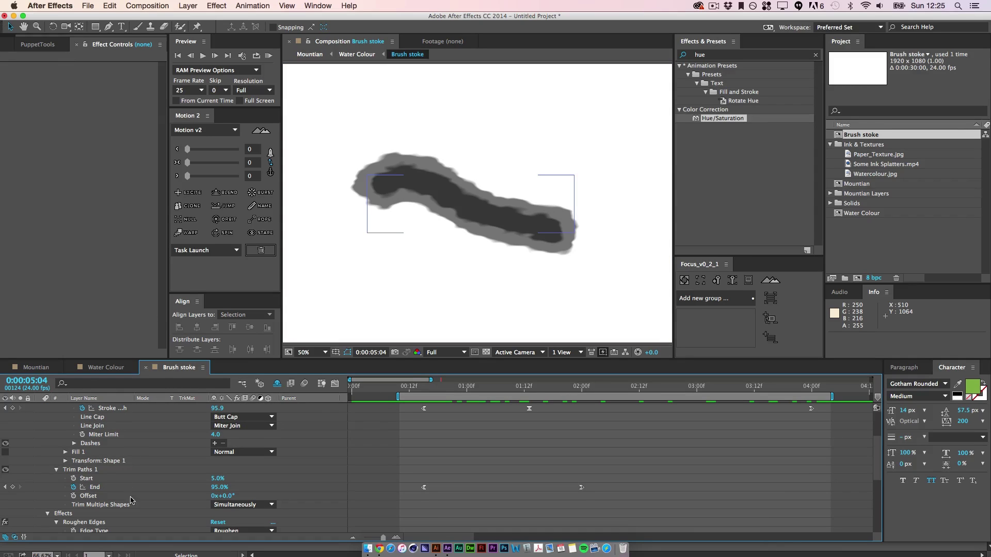
pyautogui.scroll(5, 129, 495)
pyautogui.click(31, 407)
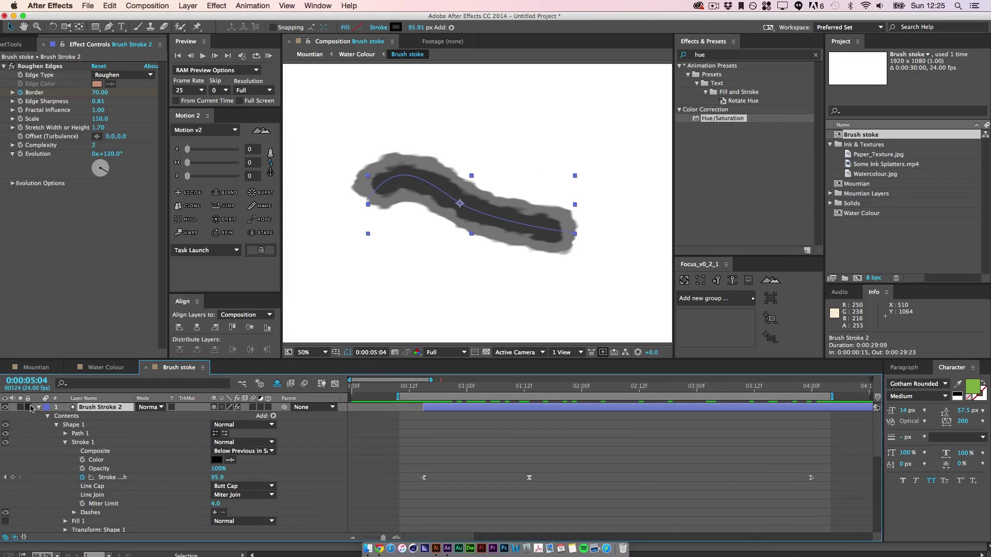
pyautogui.click(39, 407)
pyautogui.click(97, 416)
pyautogui.press('t')
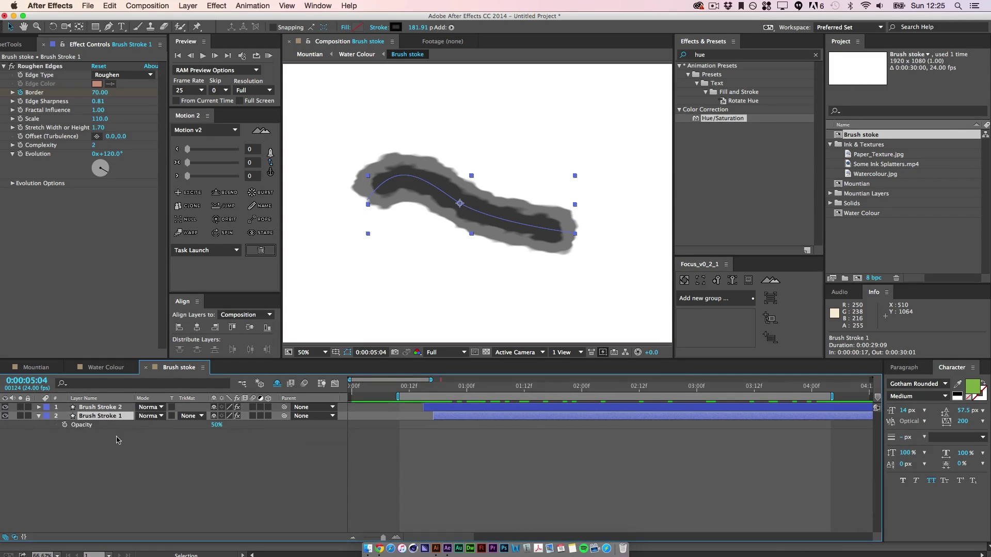
pyautogui.click(220, 437)
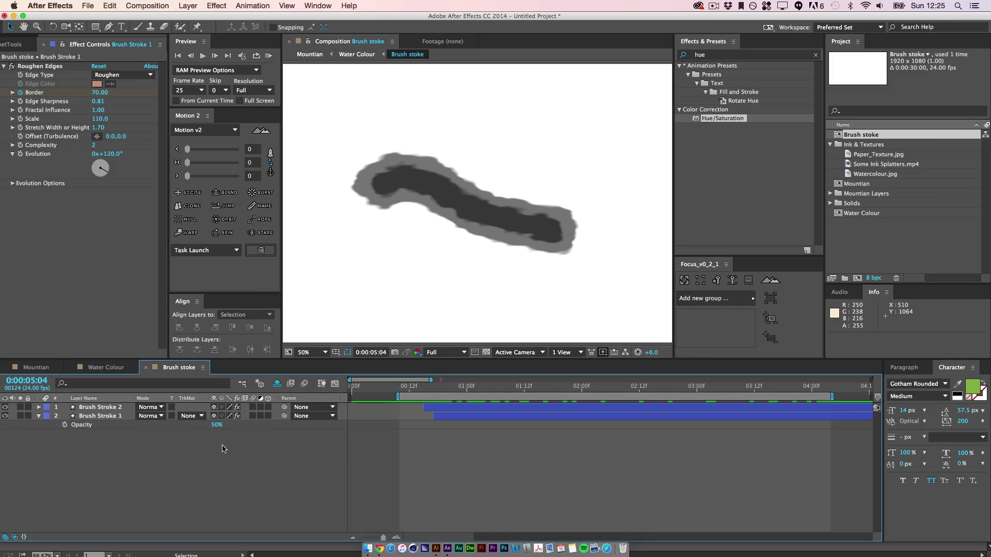
pyautogui.click(218, 424)
pyautogui.write('25')
pyautogui.press('Return')
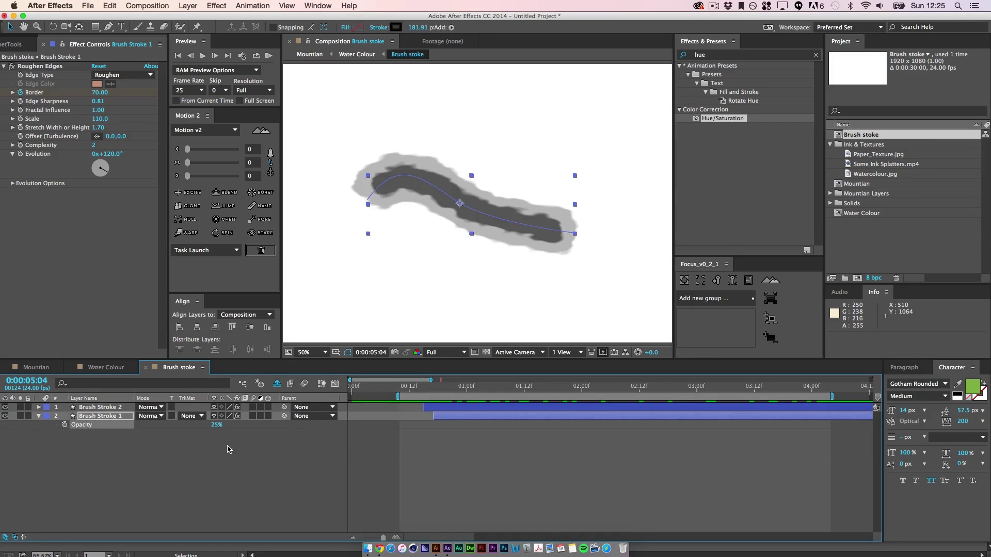
# Scrub through the Mountian composition and view the whole frame at 25% to check the lighter watercolour wash.
pyautogui.click(54, 369)
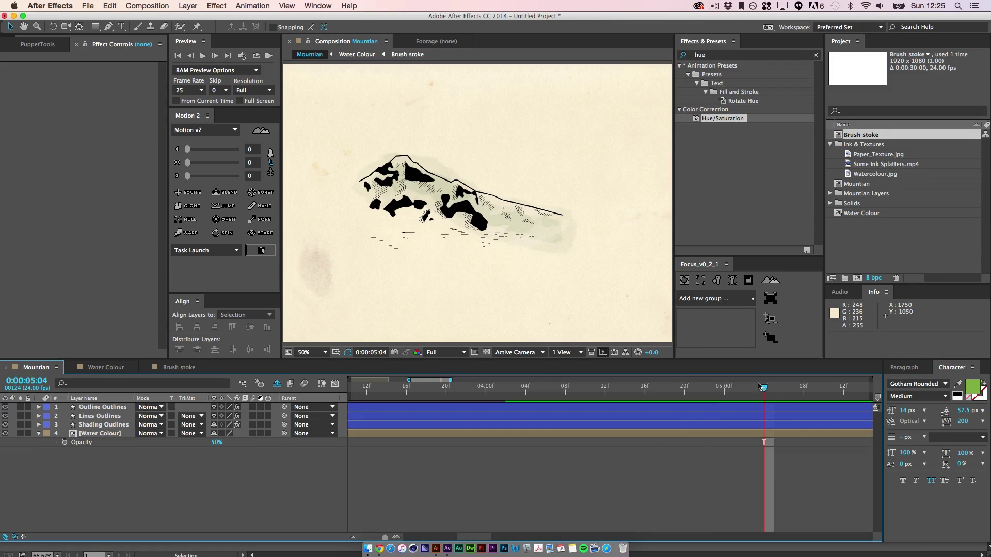
pyautogui.moveTo(761, 387); pyautogui.dragTo(704, 388)
pyautogui.moveTo(539, 384); pyautogui.dragTo(630, 425)
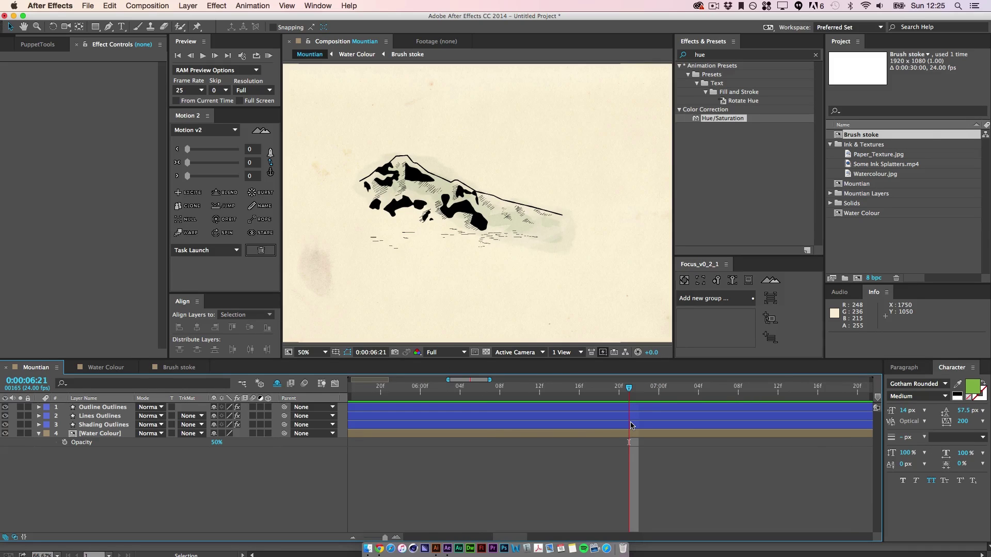
pyautogui.press(',')
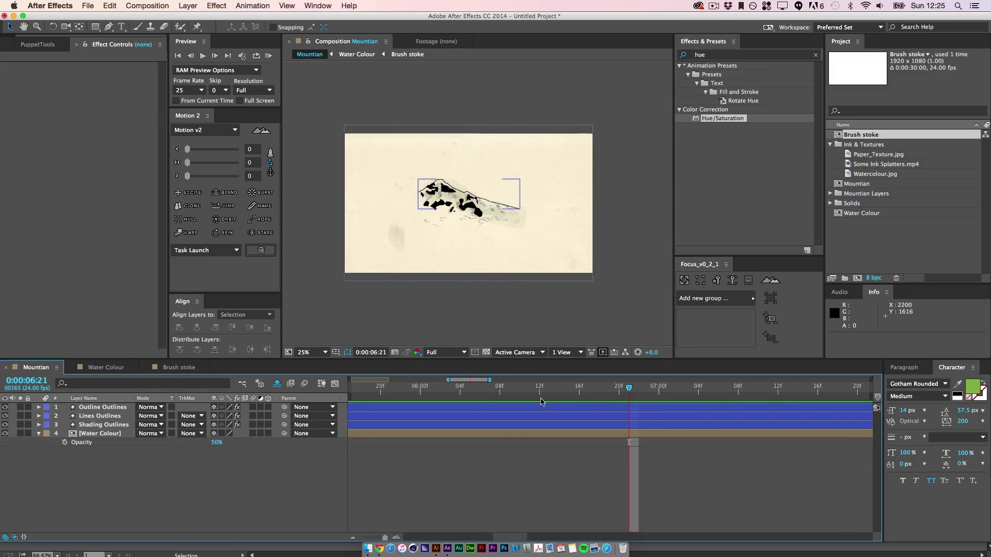
pyautogui.moveTo(630, 390); pyautogui.dragTo(477, 396)
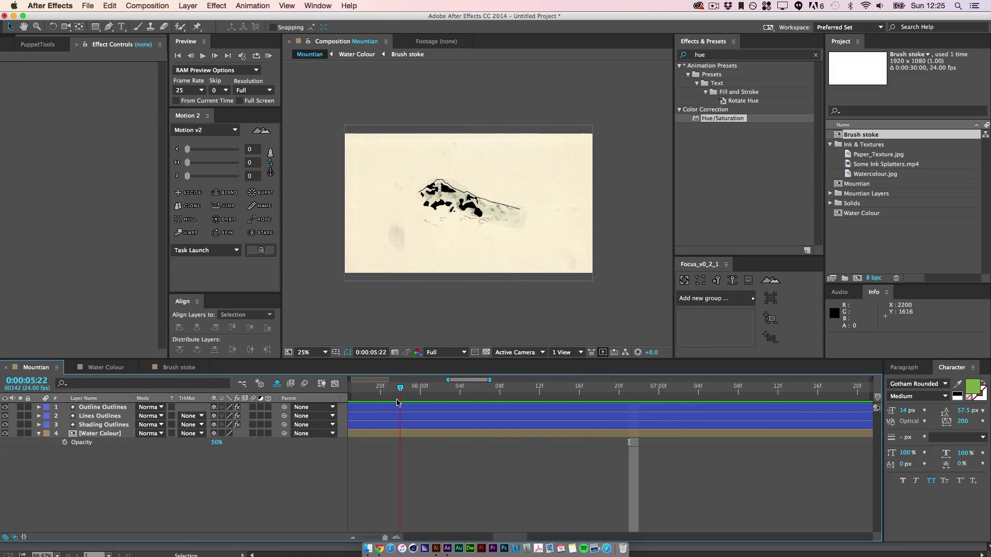
# End the Mountian composition's work area at 0:00:05:00 and review the animation from its start.
pyautogui.moveTo(397, 402); pyautogui.dragTo(423, 419)
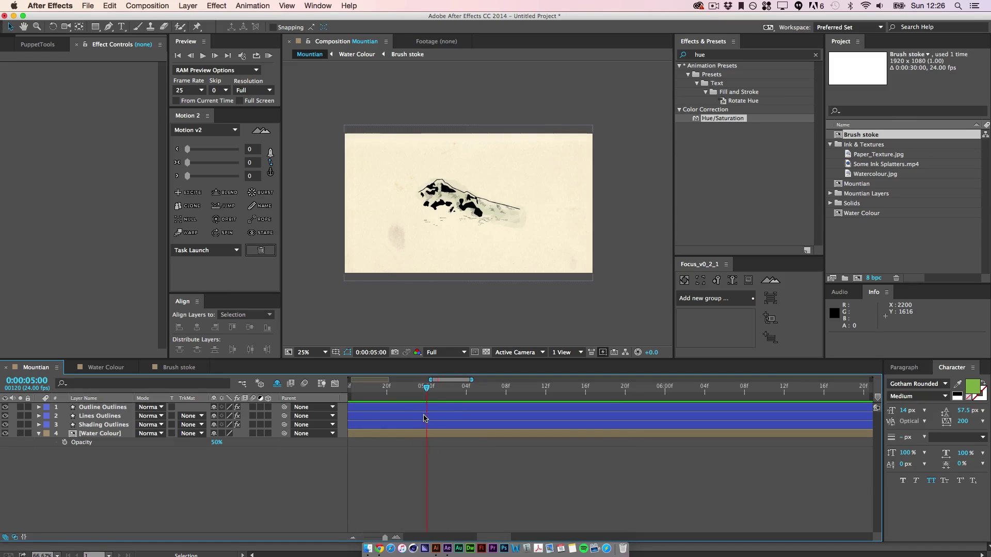
pyautogui.press('n')
pyautogui.press('space')
pyautogui.moveTo(397, 462); pyautogui.dragTo(657, 439)
pyautogui.moveTo(572, 477); pyautogui.dragTo(755, 403)
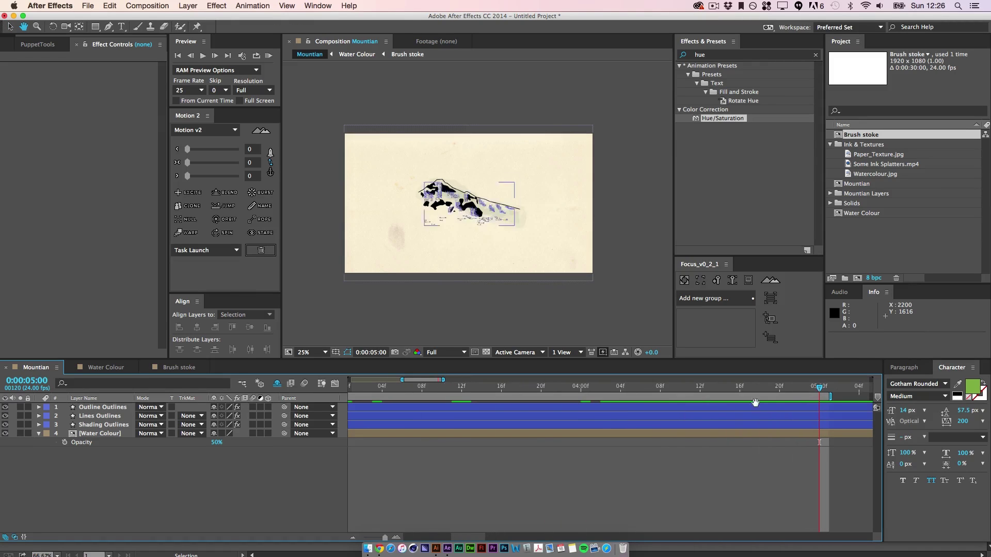
pyautogui.press('space')
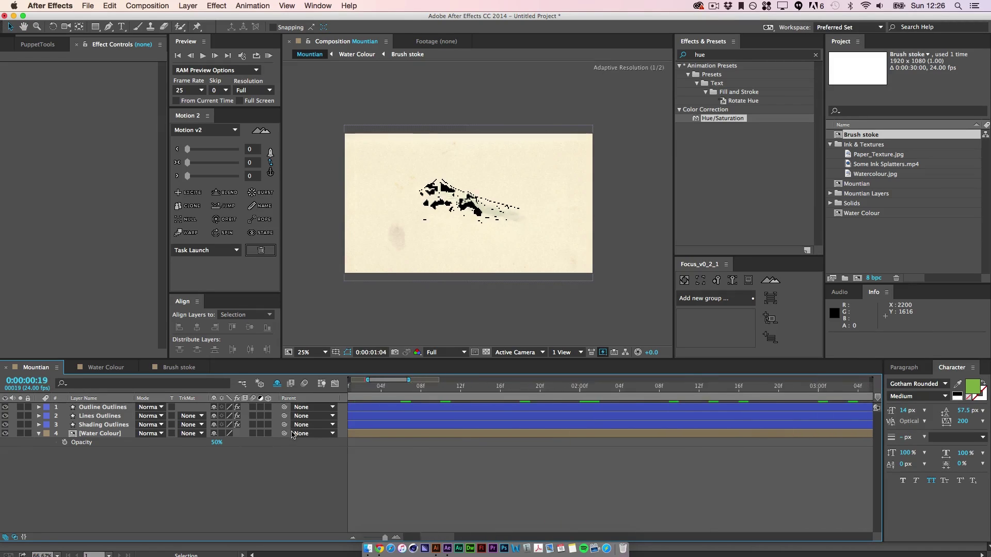
pyautogui.moveTo(291, 434); pyautogui.dragTo(292, 434)
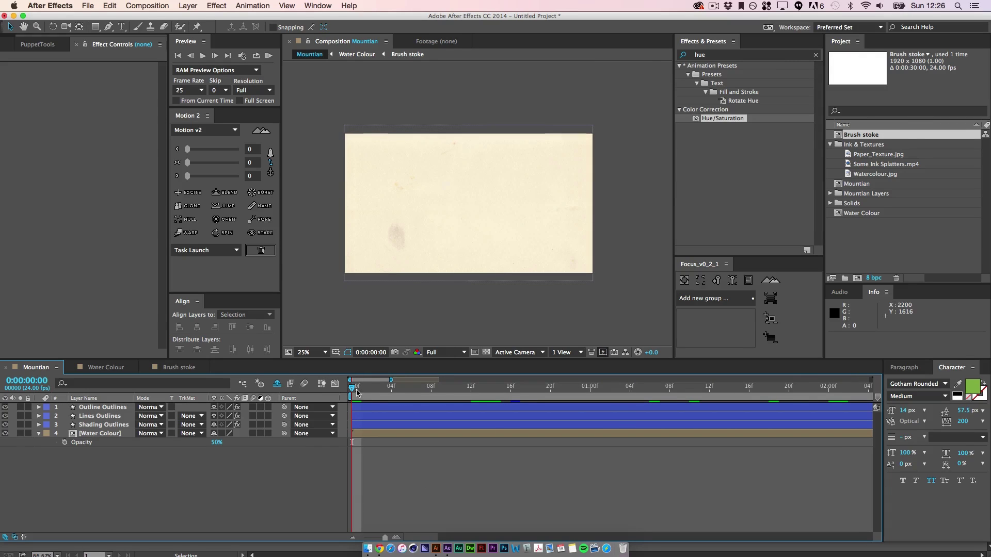
pyautogui.moveTo(356, 393); pyautogui.dragTo(580, 388)
# Create a new composition from the Some Ink Splatters.mp4 footage.
pyautogui.click(888, 164)
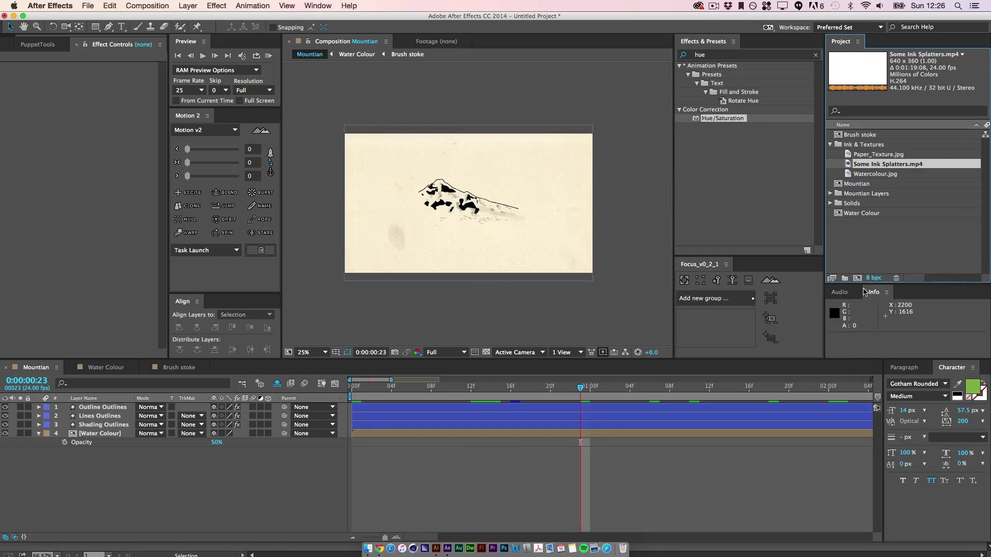
pyautogui.moveTo(879, 166); pyautogui.dragTo(857, 278)
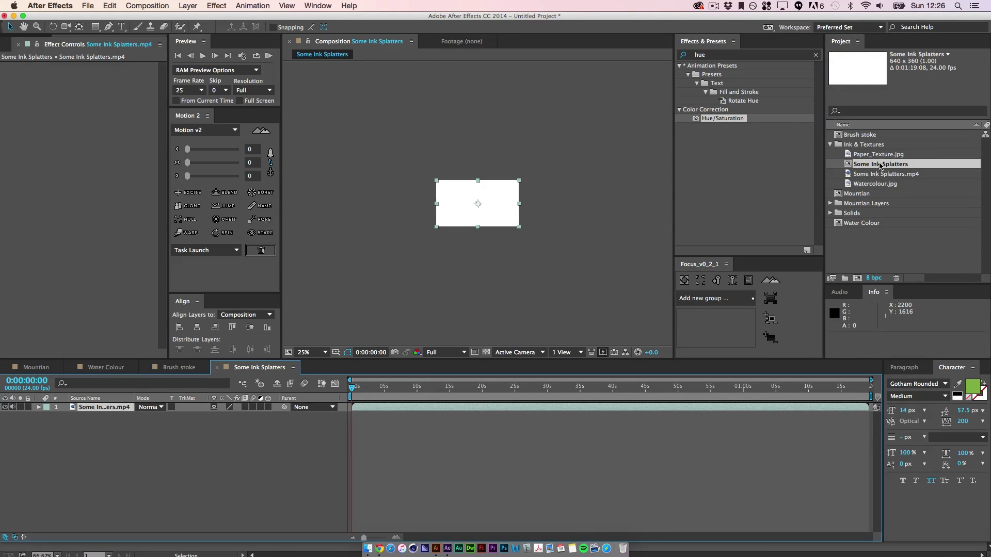
# Scrub the ink footage to 0:00:09:19, at the end of its first splatter, and duplicate the Some Ink Splatters composition.
pyautogui.moveTo(353, 389)
pyautogui.mouseDown()
pyautogui.moveTo(387, 394)
pyautogui.moveTo(316, 402)
pyautogui.moveTo(503, 392)
pyautogui.moveTo(480, 391)
pyautogui.mouseUp()
pyautogui.press('=')
pyautogui.press('.')
pyautogui.click(891, 164)
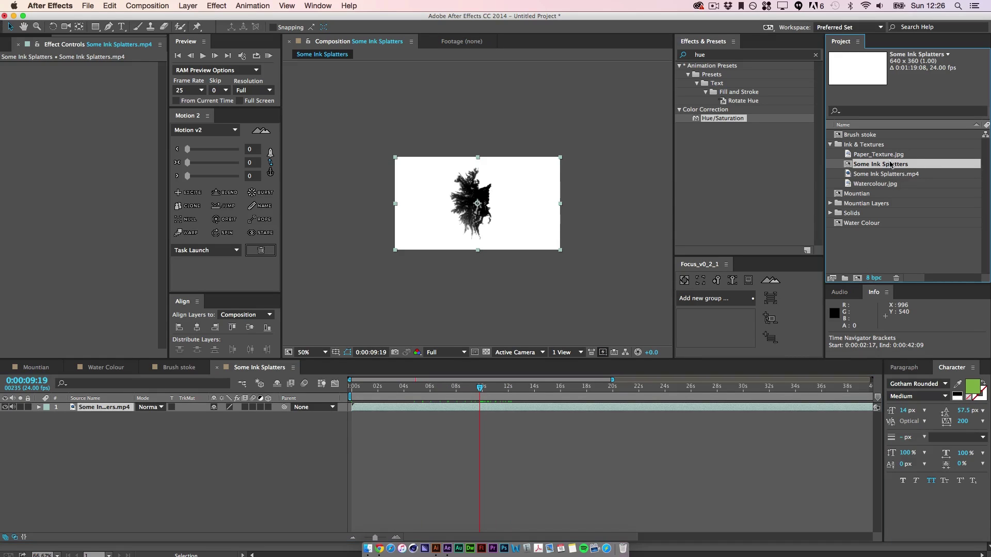
pyautogui.press('super+d')
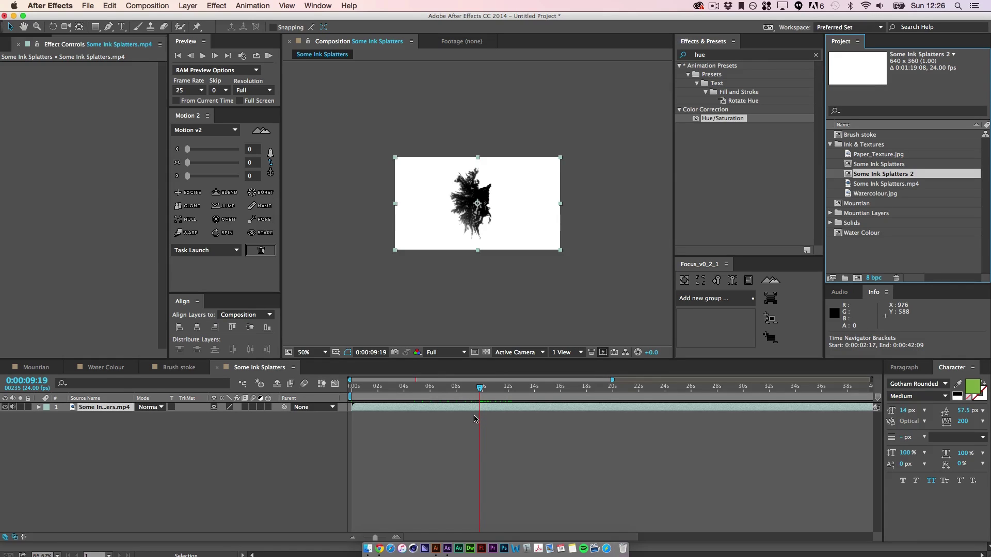
# End the Some Ink Splatters work area at 0:00:09:19, trim the composition to it, and scrub back to its start.
pyautogui.click(482, 432)
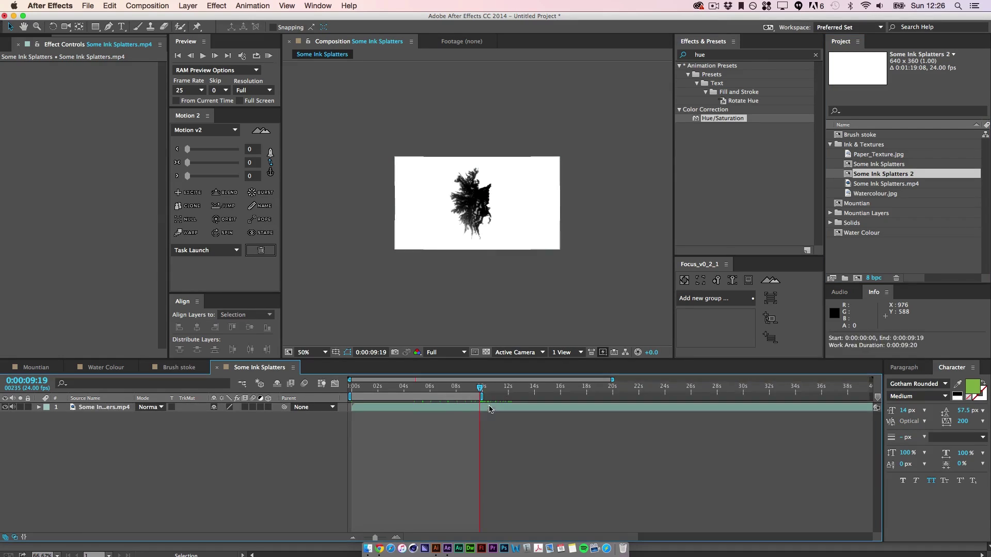
pyautogui.press('n')
pyautogui.click(149, 5)
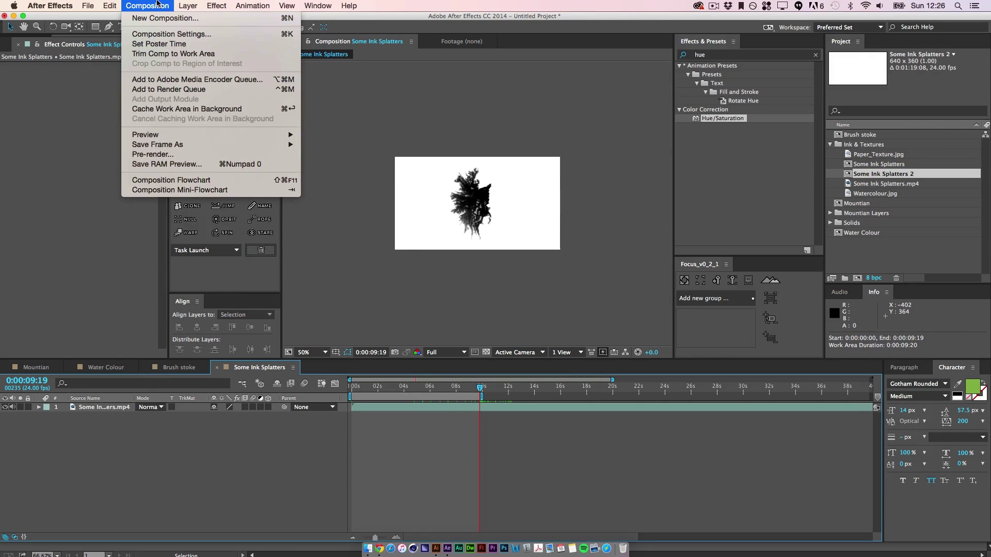
pyautogui.click(181, 57)
pyautogui.moveTo(720, 390); pyautogui.dragTo(983, 440)
pyautogui.moveTo(758, 425); pyautogui.dragTo(2, 378)
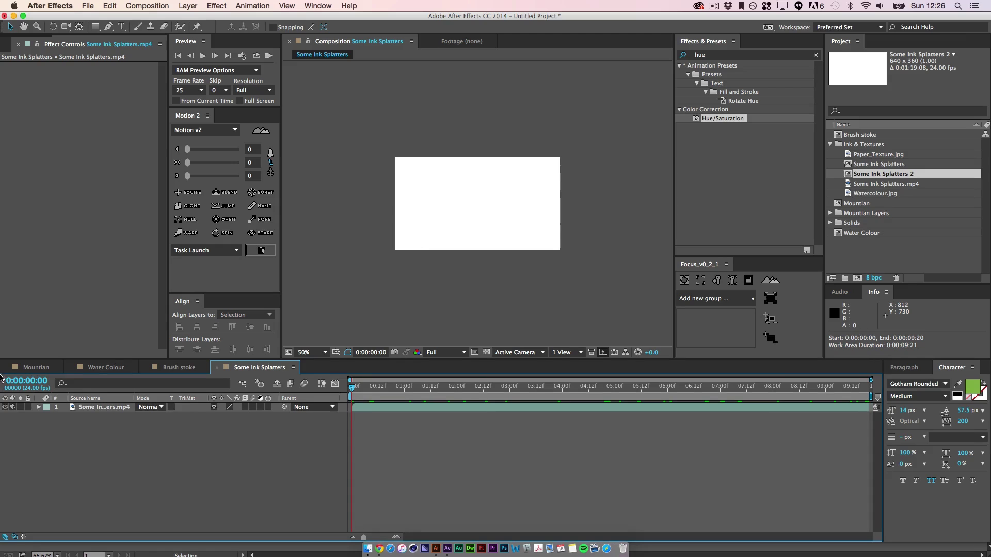
# In Some Ink Splatters 2, set the work area from 0:00:09:23 to 0:00:19:15 and trim the composition to it.
pyautogui.doubleClick(887, 176)
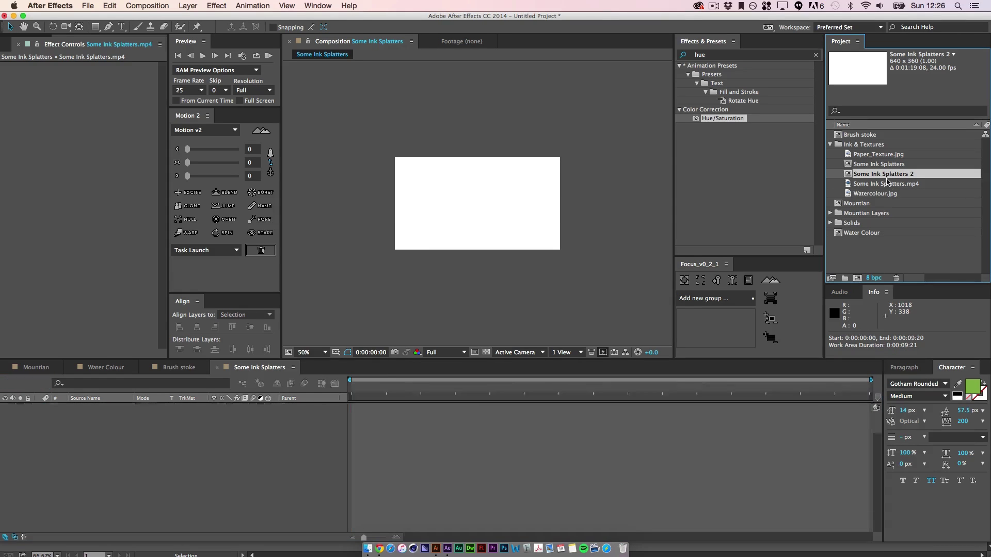
pyautogui.moveTo(481, 390)
pyautogui.mouseDown()
pyautogui.moveTo(667, 389)
pyautogui.moveTo(414, 394)
pyautogui.moveTo(894, 394)
pyautogui.moveTo(361, 397)
pyautogui.moveTo(344, 407)
pyautogui.moveTo(497, 410)
pyautogui.moveTo(479, 413)
pyautogui.moveTo(480, 388)
pyautogui.mouseUp()
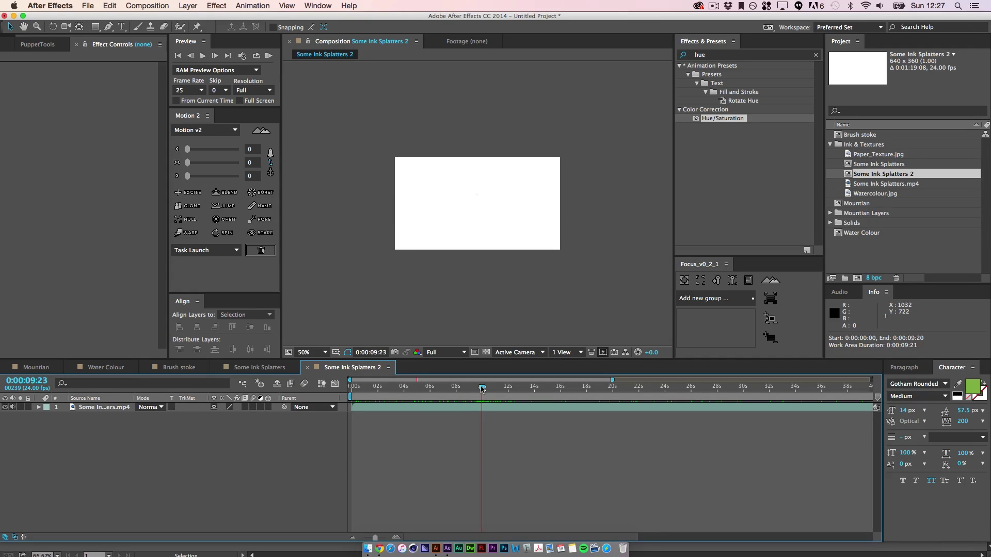
pyautogui.press('b')
pyautogui.press('space')
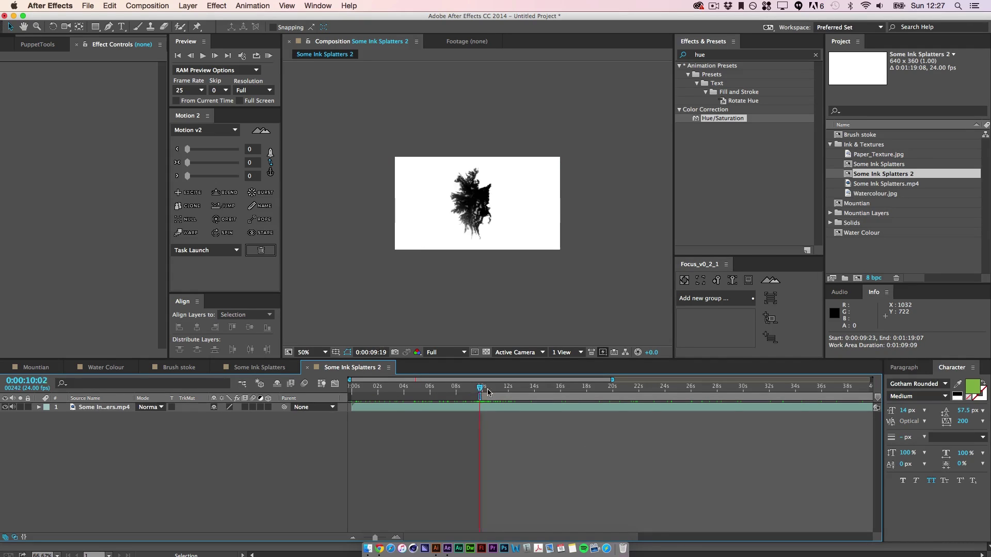
pyautogui.moveTo(557, 400)
pyautogui.mouseDown()
pyautogui.moveTo(627, 402)
pyautogui.moveTo(607, 406)
pyautogui.mouseUp()
pyautogui.press('n')
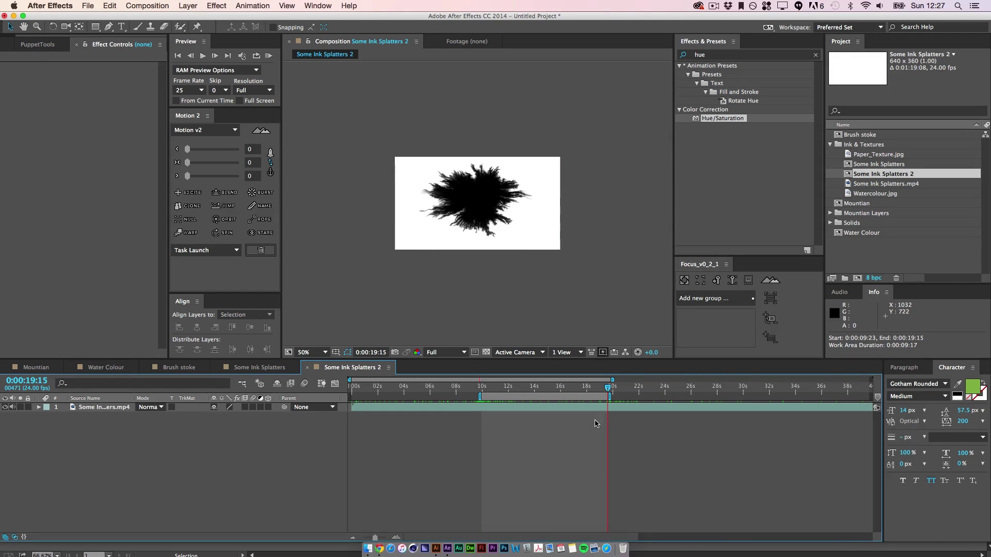
pyautogui.click(147, 5)
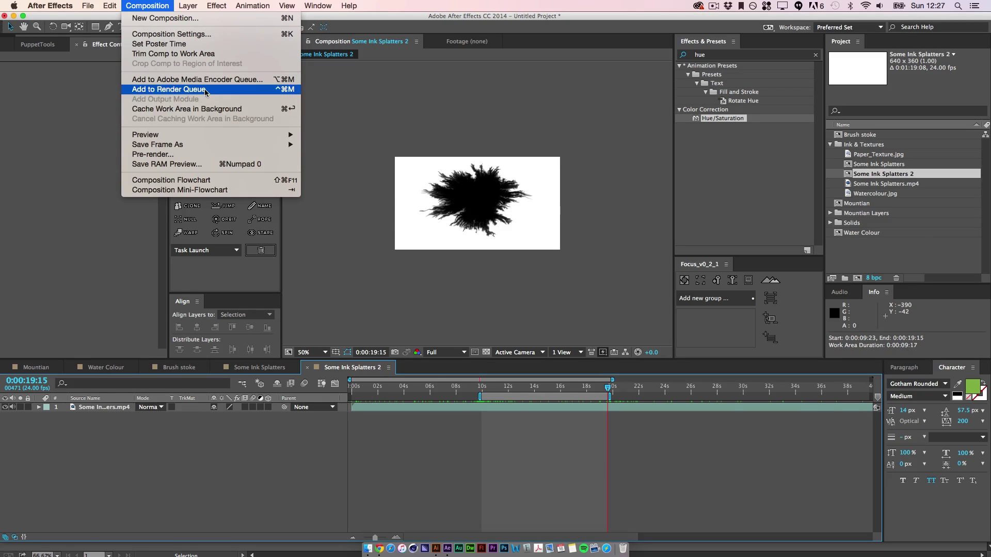
pyautogui.click(191, 55)
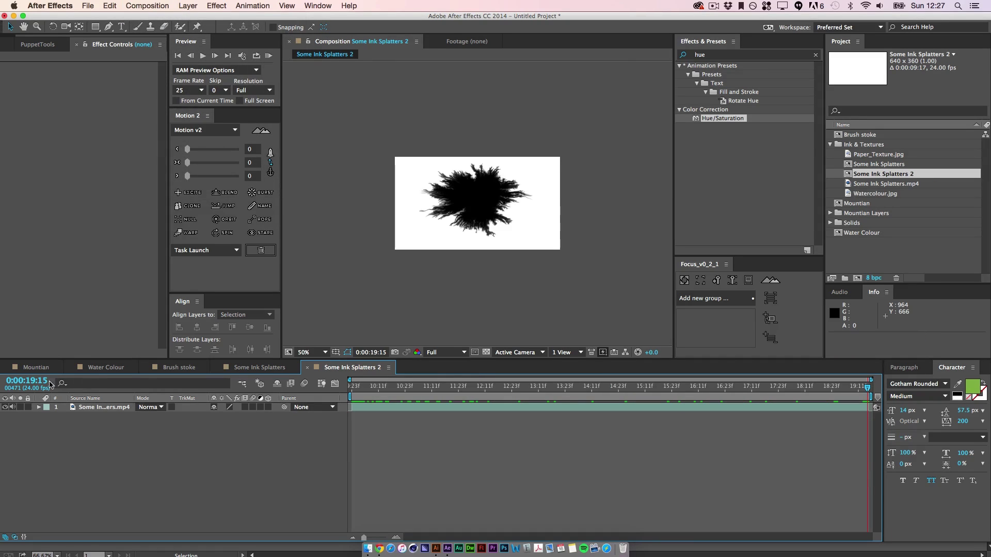
# Add both Some Ink Splatters compositions to the Mountian composition between the Shading Outlines and Water Colour layers.
pyautogui.click(29, 367)
pyautogui.keyDown('shift'); pyautogui.click(880, 164); pyautogui.keyUp('shift')
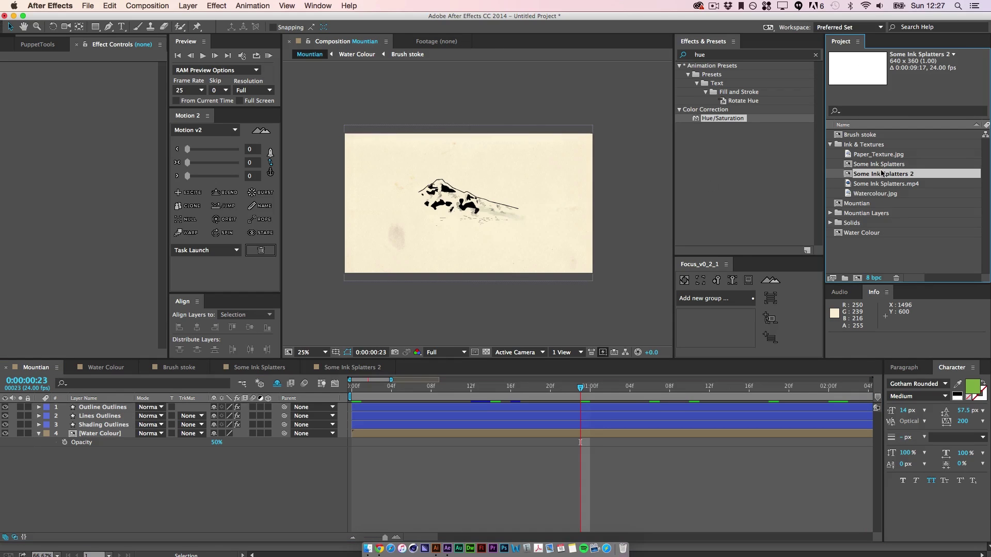
pyautogui.moveTo(888, 174)
pyautogui.mouseDown()
pyautogui.moveTo(180, 407)
pyautogui.moveTo(177, 433)
pyautogui.mouseUp()
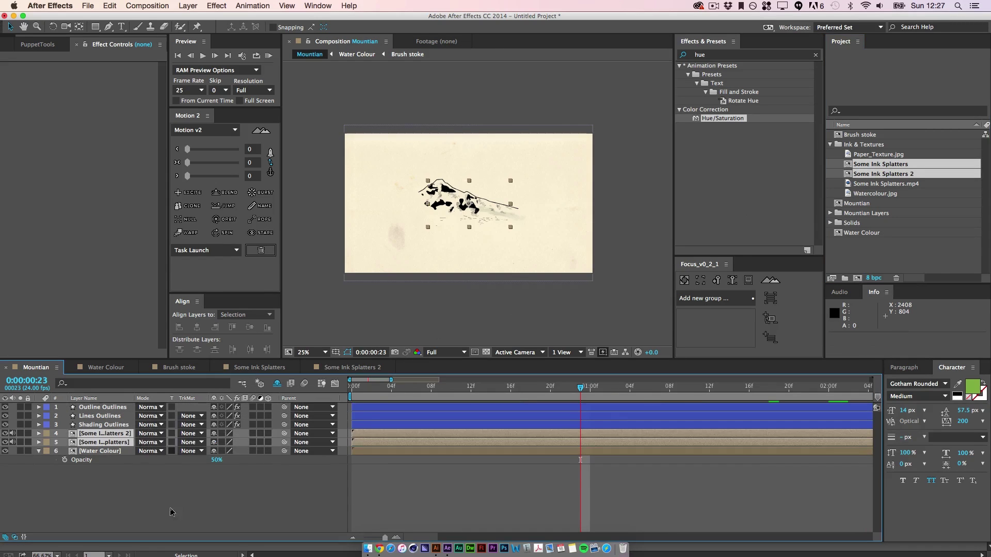
# Set the blending mode of both ink splatter layers to Multiply.
pyautogui.click(106, 442)
pyautogui.keyDown('shift'); pyautogui.click(110, 434); pyautogui.keyUp('shift')
pyautogui.click(163, 433)
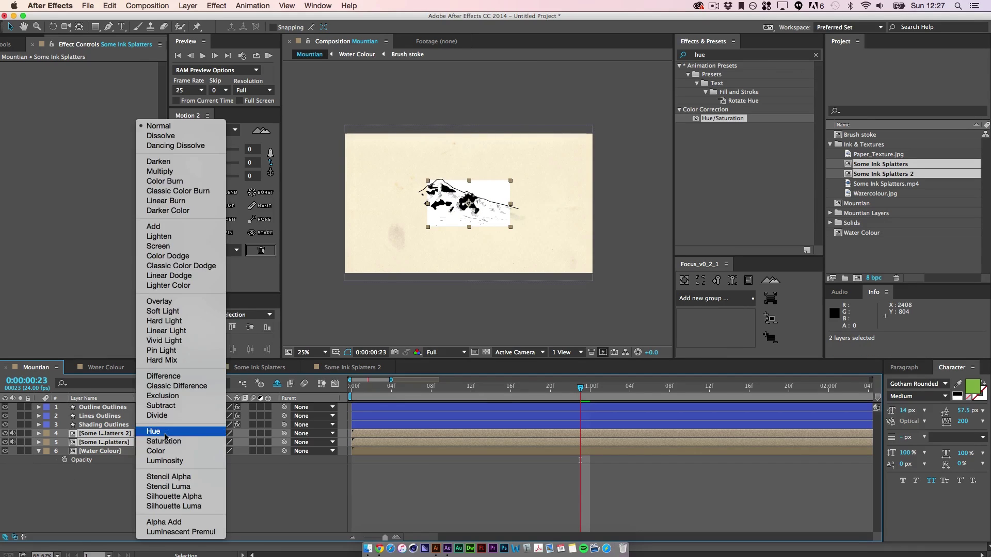
pyautogui.press('Escape')
pyautogui.click(191, 442)
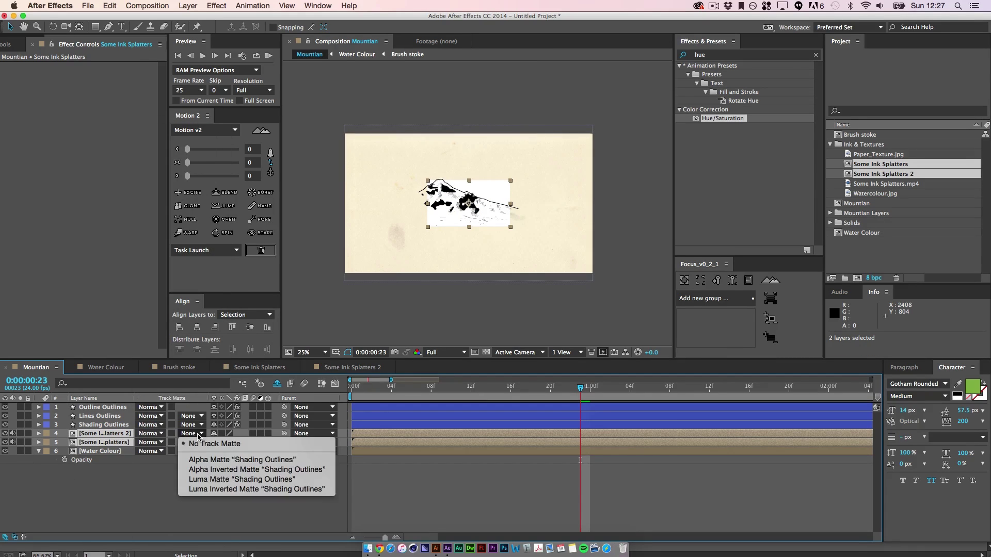
pyautogui.click(154, 437)
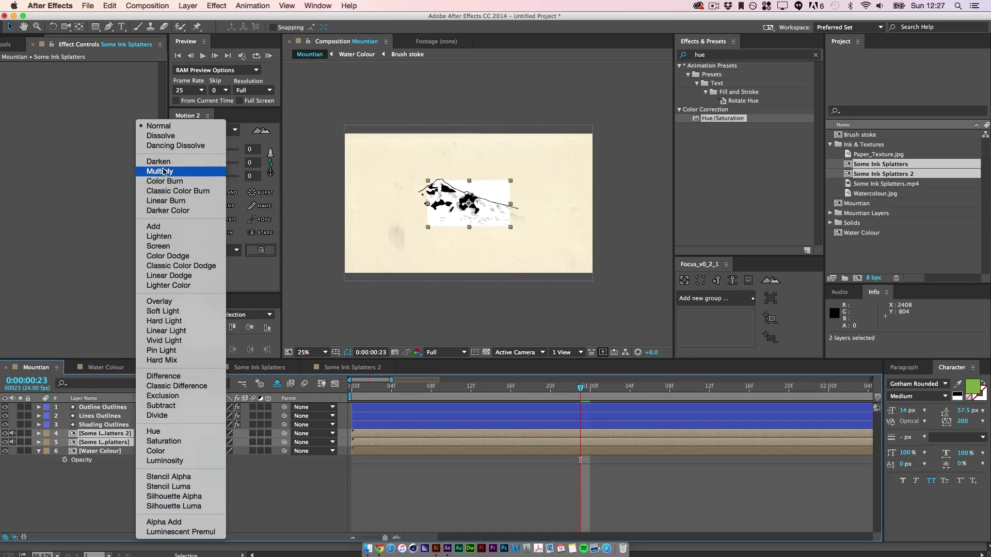
pyautogui.click(160, 171)
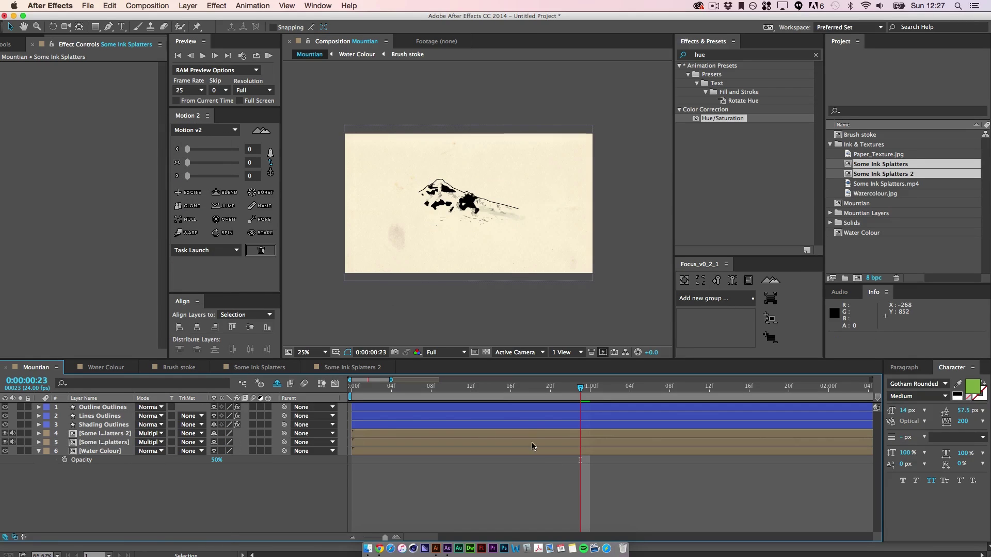
pyautogui.click(532, 479)
# Lock the Outline Outlines, Lines Outlines, Shading Outlines and Water Colour layers.
pyautogui.click(465, 204)
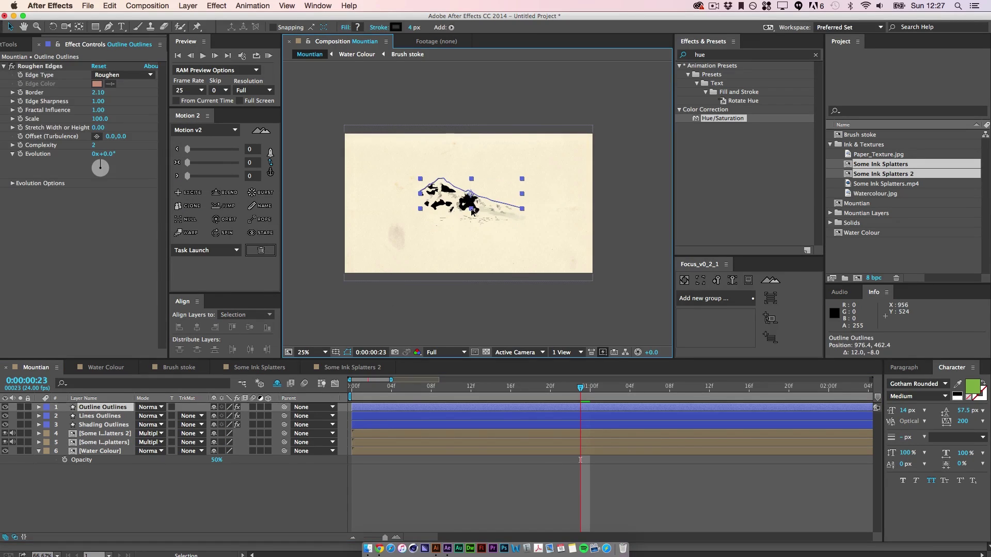
pyautogui.moveTo(29, 407); pyautogui.dragTo(28, 424)
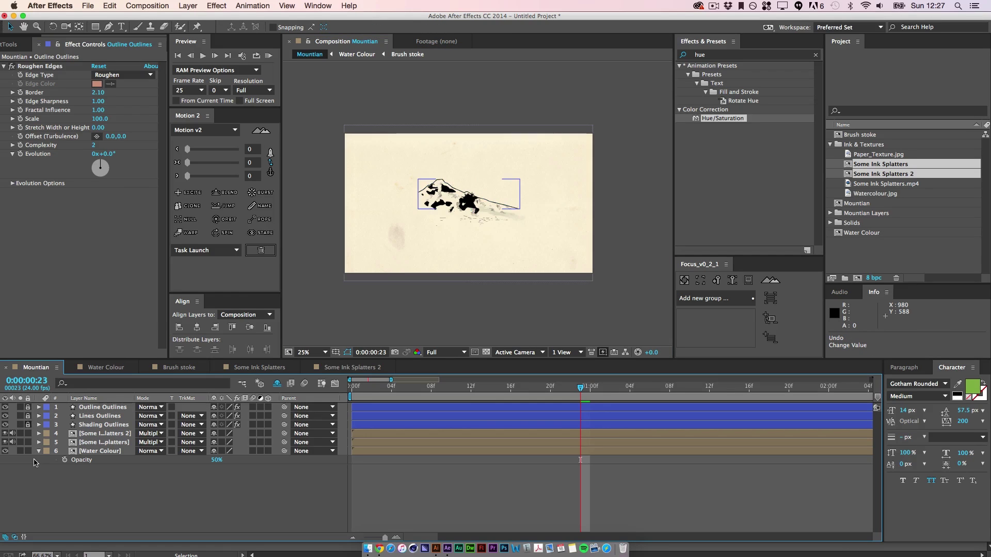
pyautogui.click(28, 451)
# Move the Some Ink Splatters layer to about 664, 456 near the mountain's peak and Some Ink Splatters 2 to about 1104, 560 on the slope.
pyautogui.click(93, 448)
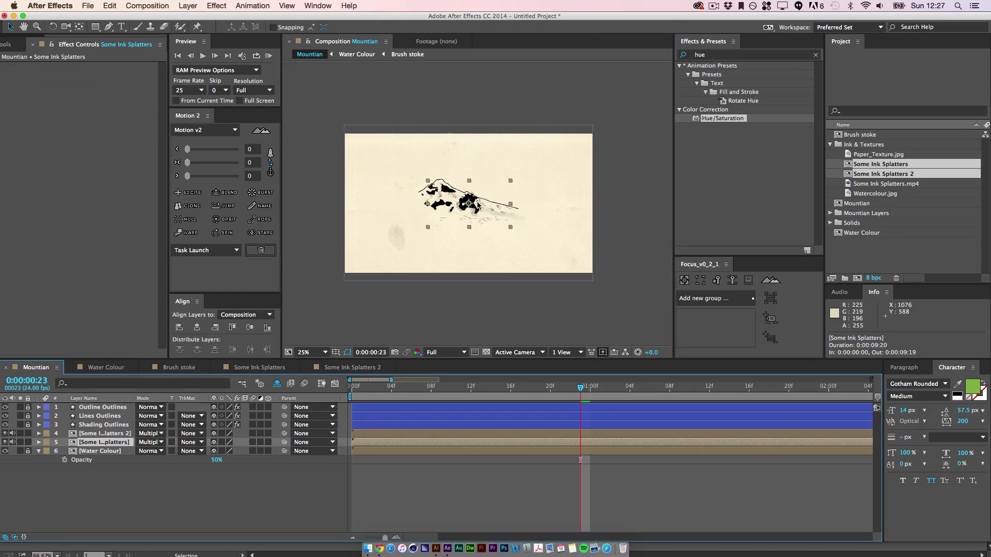
pyautogui.moveTo(487, 215); pyautogui.dragTo(449, 202)
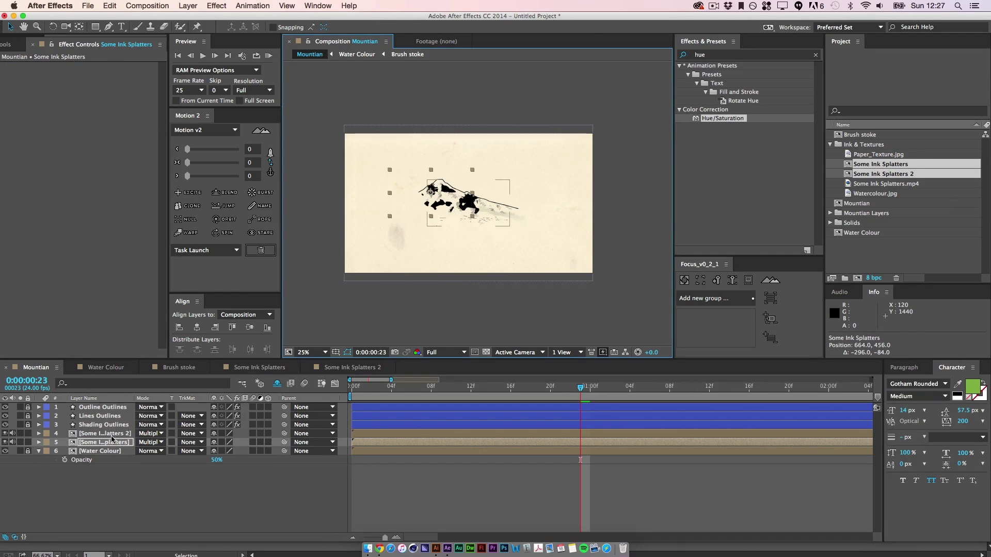
pyautogui.moveTo(111, 435); pyautogui.dragTo(115, 422)
pyautogui.moveTo(491, 214)
pyautogui.mouseDown()
pyautogui.moveTo(532, 218)
pyautogui.moveTo(510, 212)
pyautogui.mouseUp()
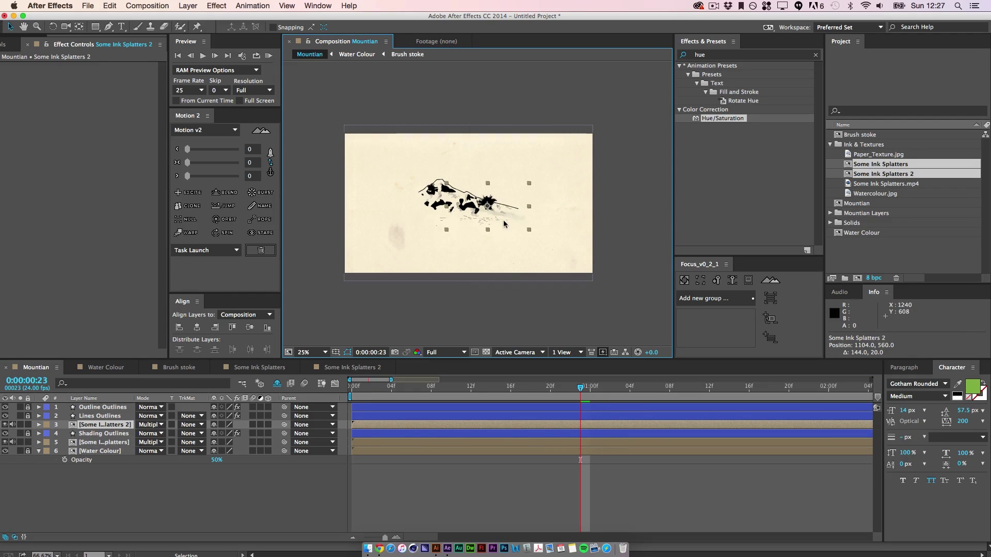
# Place the Some Ink Splatters 2 layer beneath Shading Outlines in the layer order.
pyautogui.click(208, 517)
pyautogui.click(97, 442)
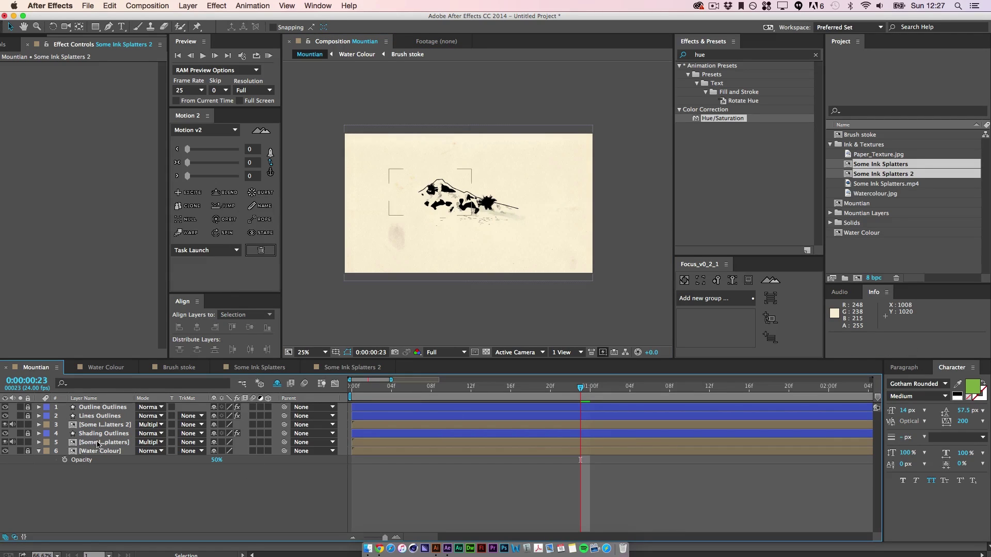
pyautogui.moveTo(105, 425); pyautogui.dragTo(106, 438)
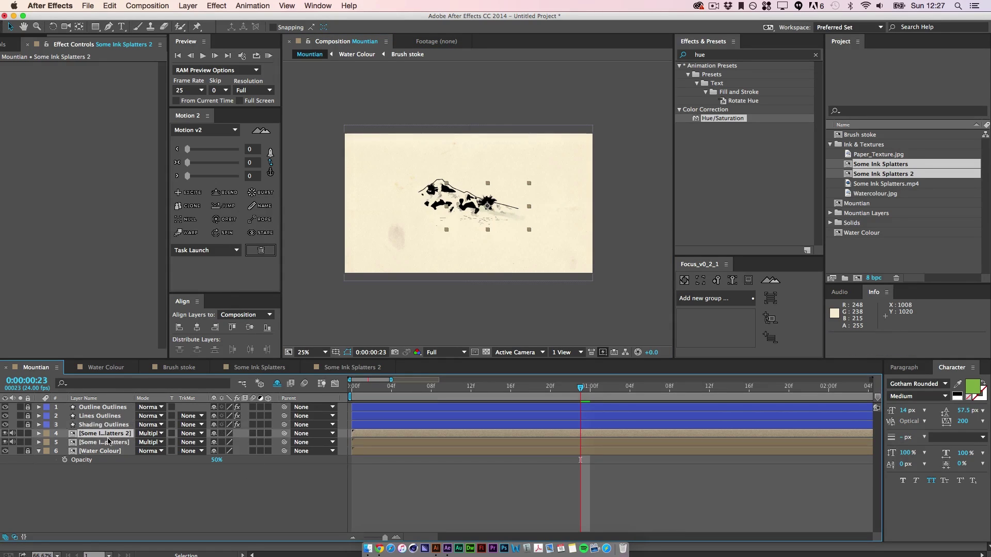
# Try scaling both ink splatter layers to 176% and preview how the ink spreads over the mountain.
pyautogui.keyDown('shift'); pyautogui.click(107, 443); pyautogui.keyUp('shift')
pyautogui.press('s')
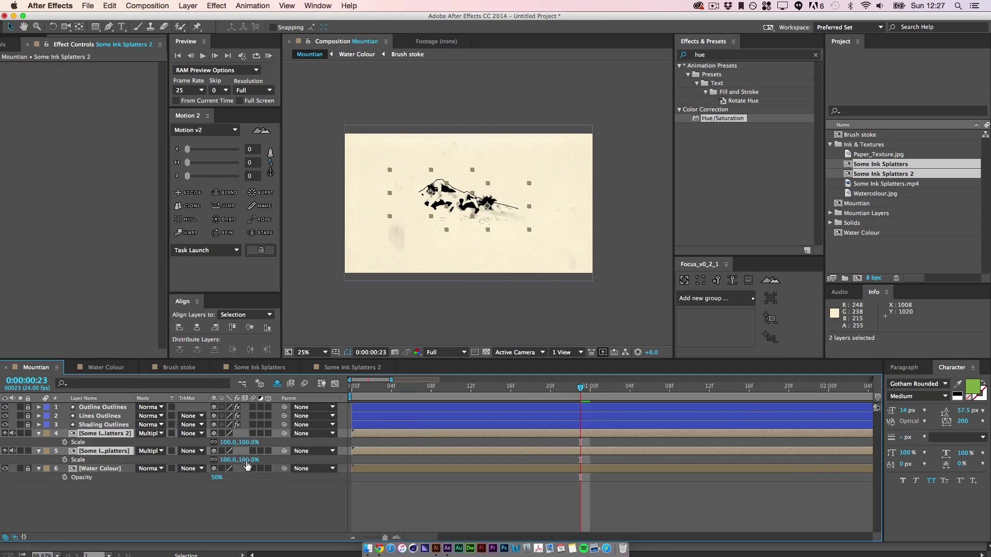
pyautogui.moveTo(243, 460); pyautogui.dragTo(437, 471)
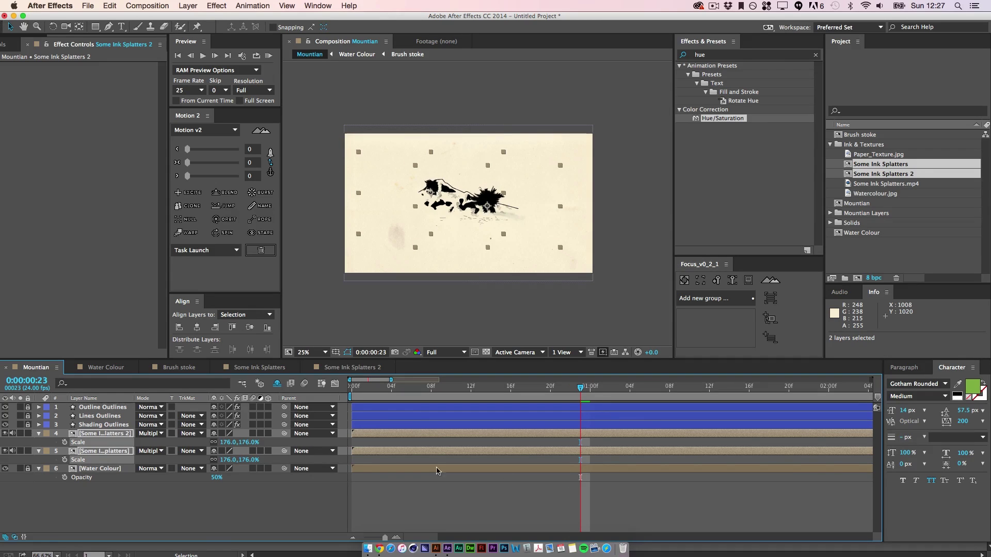
pyautogui.press('space')
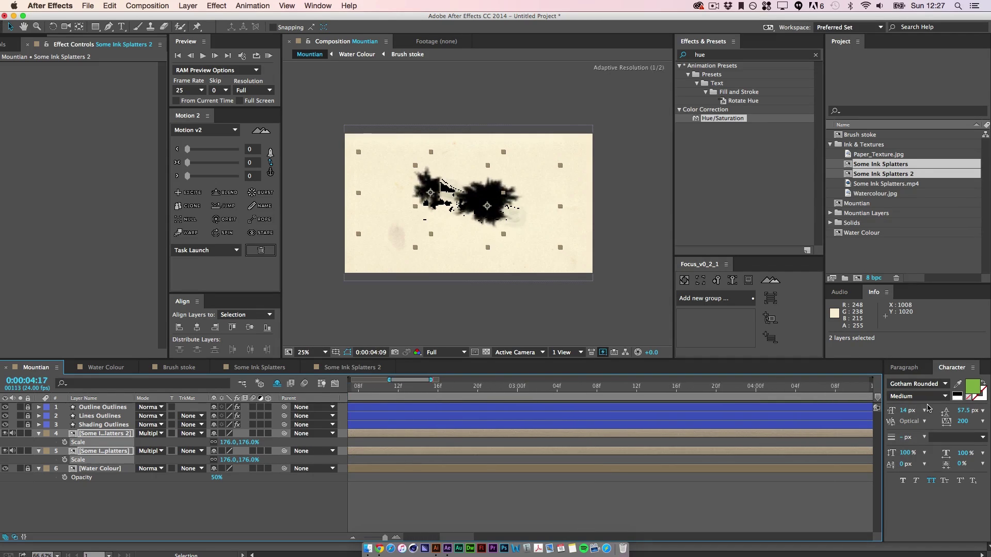
pyautogui.press('space')
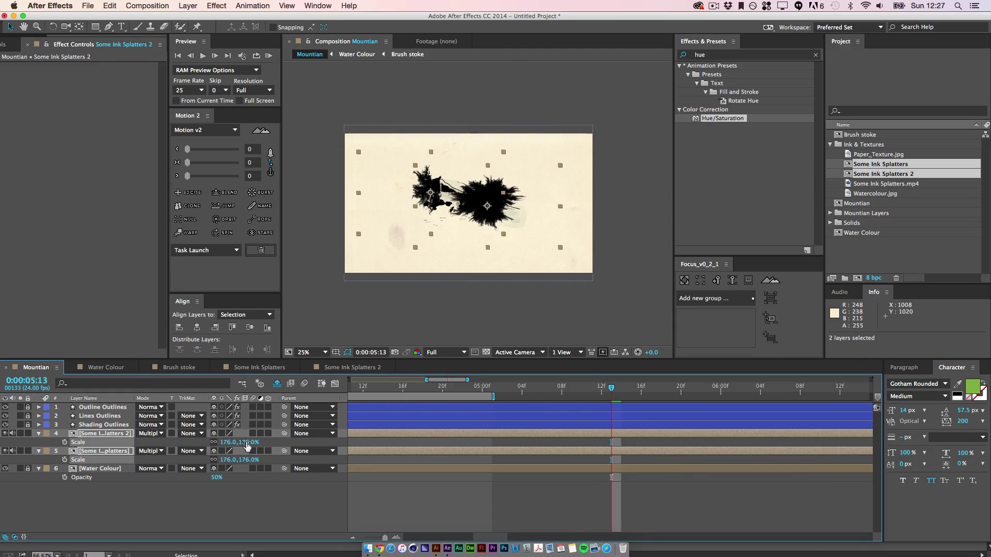
# Set the scale of both ink splatter layers to 100%.
pyautogui.click(247, 442)
pyautogui.write('100')
pyautogui.press('Return')
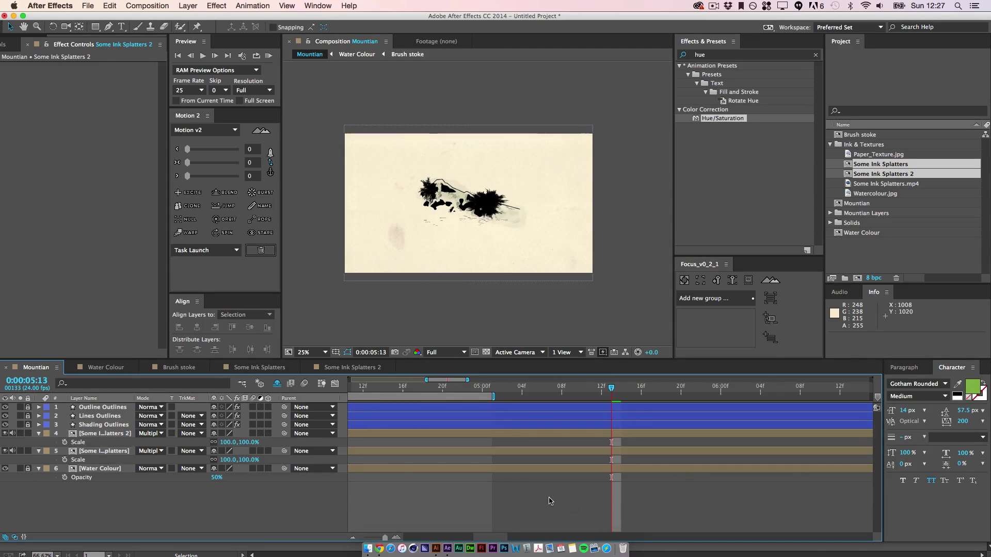
# Shift the Some Ink Splatters layer slightly down and move Some Ink Splatters 2 to about 1212, 604 on the mountain's lower slope.
pyautogui.press('.')
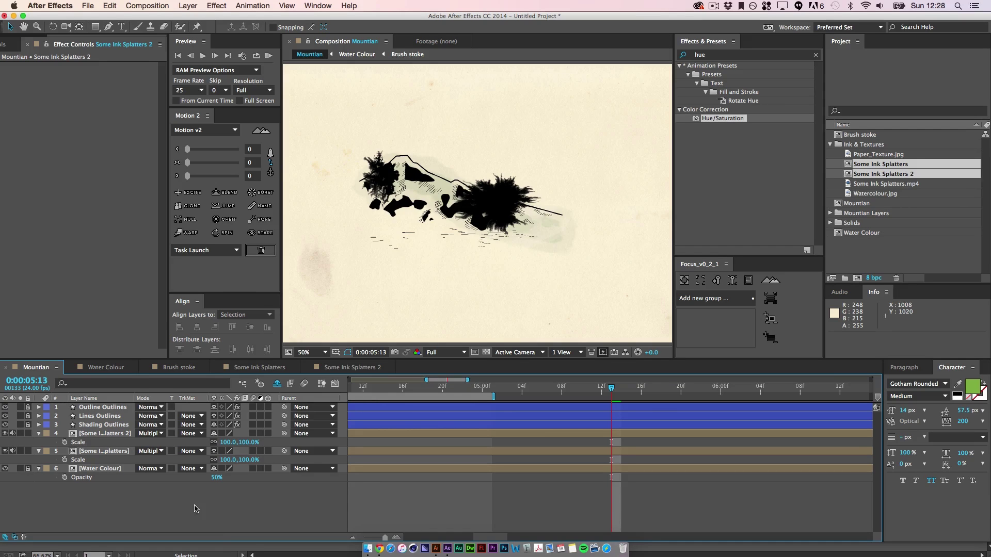
pyautogui.click(103, 451)
pyautogui.moveTo(383, 191)
pyautogui.mouseDown()
pyautogui.moveTo(398, 194)
pyautogui.moveTo(384, 203)
pyautogui.moveTo(440, 237)
pyautogui.mouseUp()
pyautogui.click(123, 435)
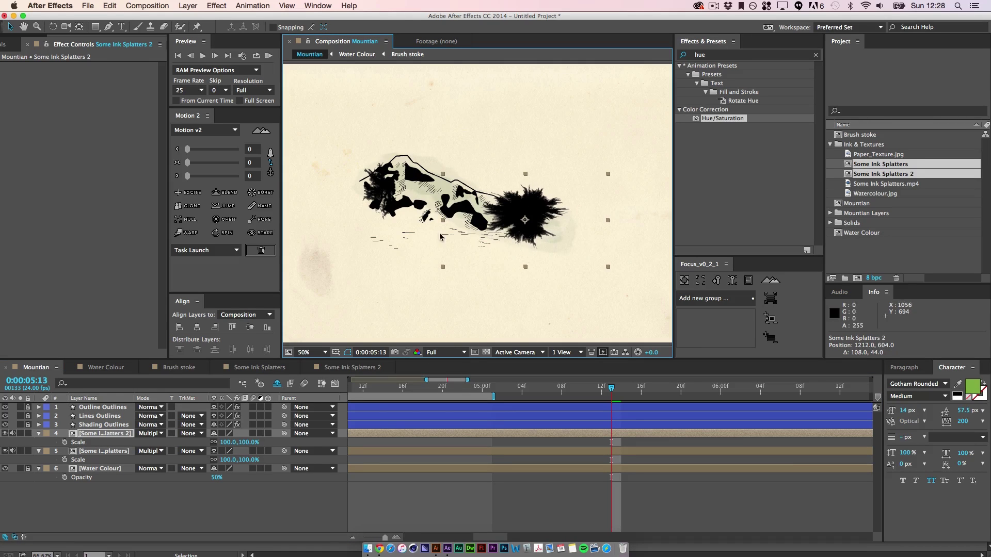
# Rotate the Some Ink Splatters layer to 48° and reposition both splatters at the mountain's left edge and below its right slope.
pyautogui.click(386, 196)
pyautogui.press('r')
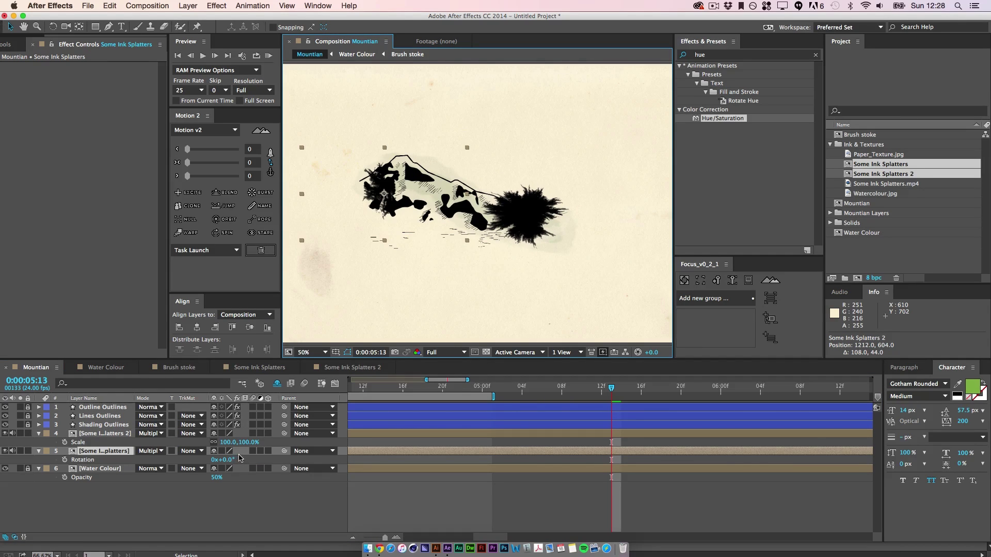
pyautogui.moveTo(233, 459); pyautogui.dragTo(252, 451)
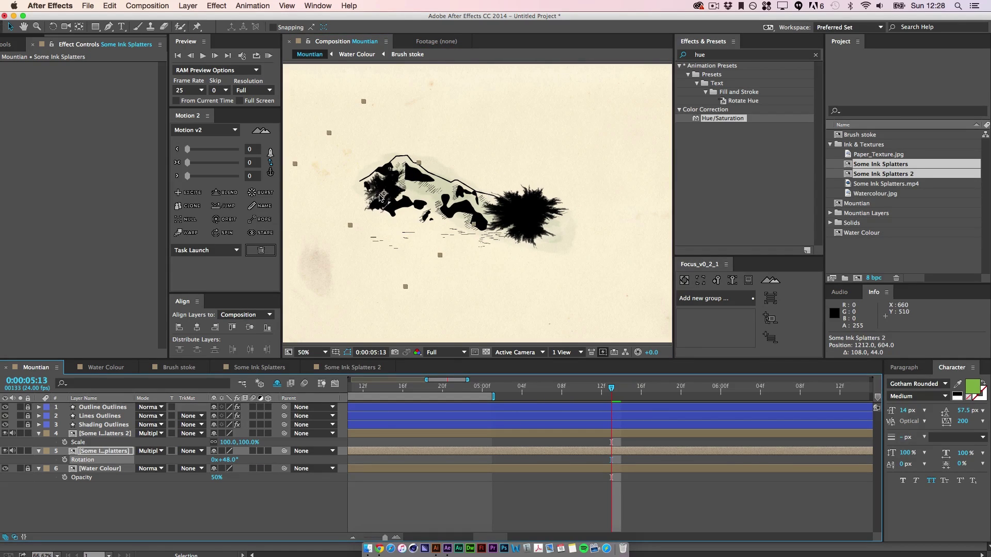
pyautogui.moveTo(539, 234); pyautogui.dragTo(541, 259)
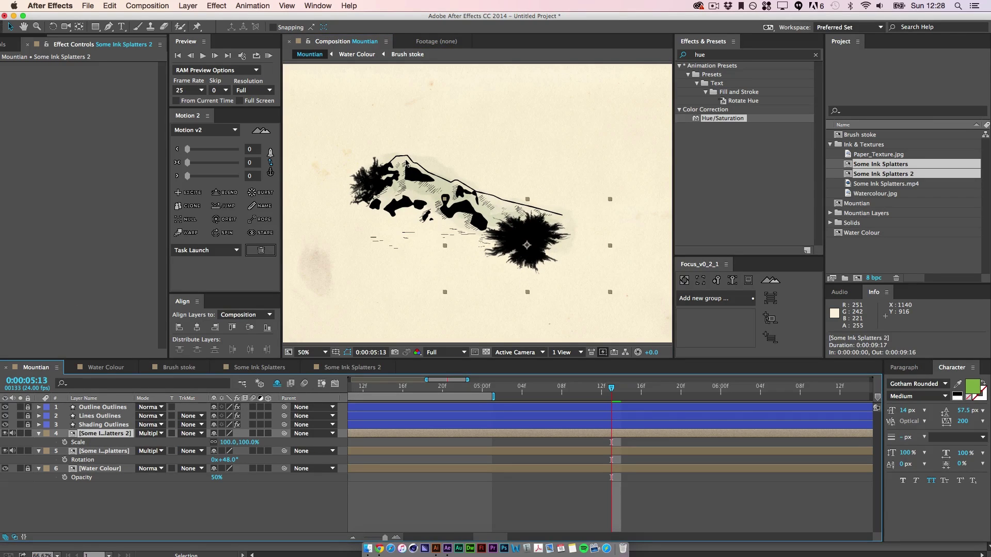
# Apply the Hue/Saturation effect to the Some Ink Splatters 2 layer.
pyautogui.click(739, 56)
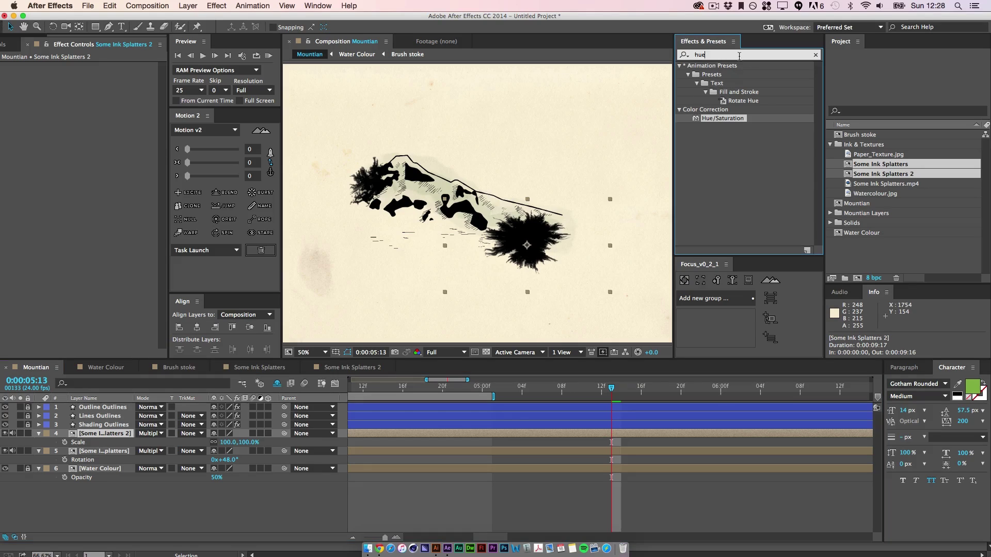
pyautogui.doubleClick(730, 120)
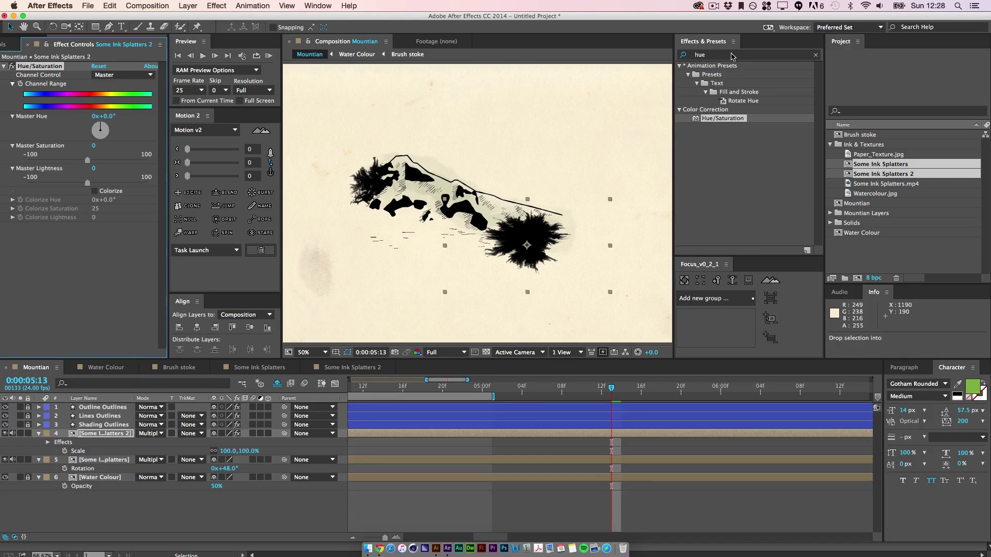
# Try adding the Tint effect to the Some Ink Splatters 2 layer, below Hue/Saturation.
pyautogui.click(815, 55)
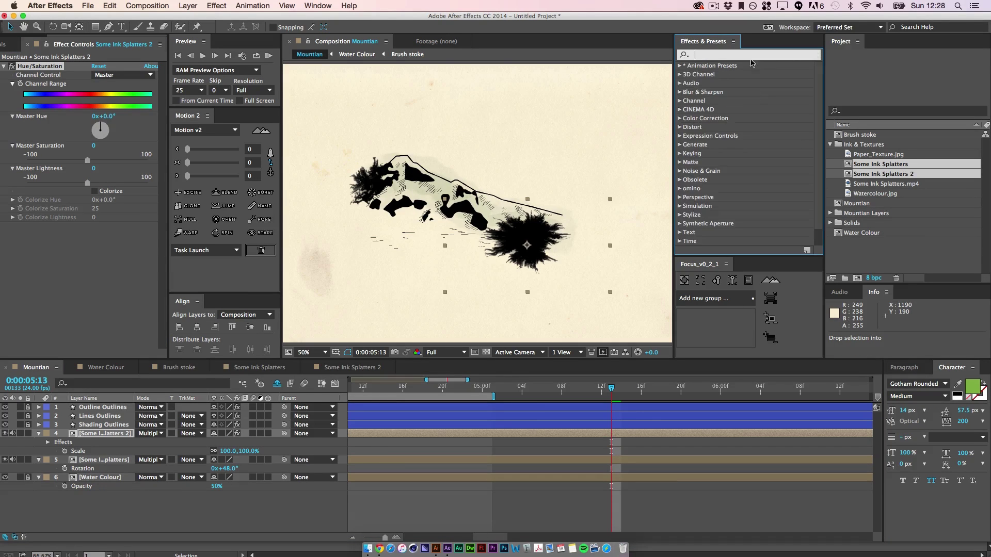
pyautogui.click(716, 55)
pyautogui.write('tint')
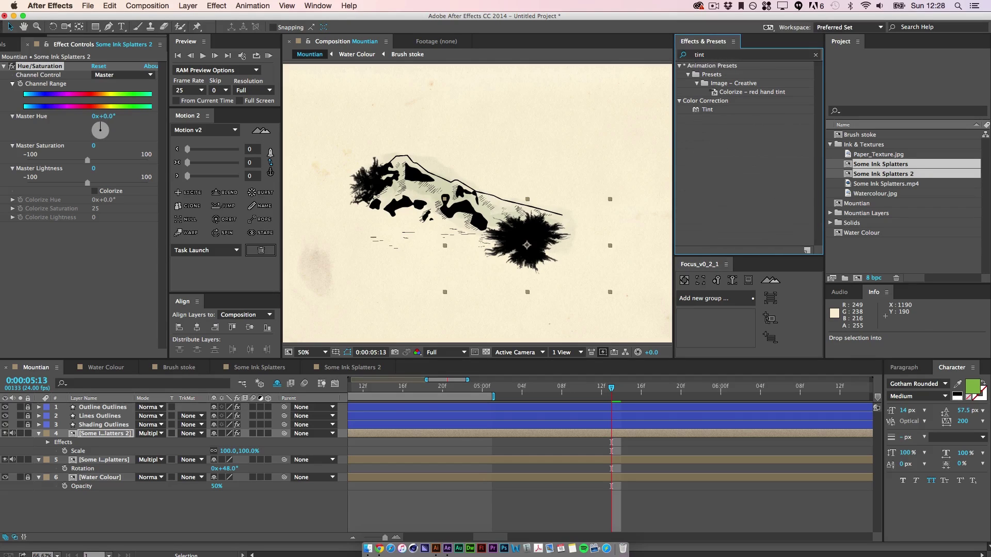
pyautogui.moveTo(707, 110); pyautogui.dragTo(65, 249)
pyautogui.click(62, 321)
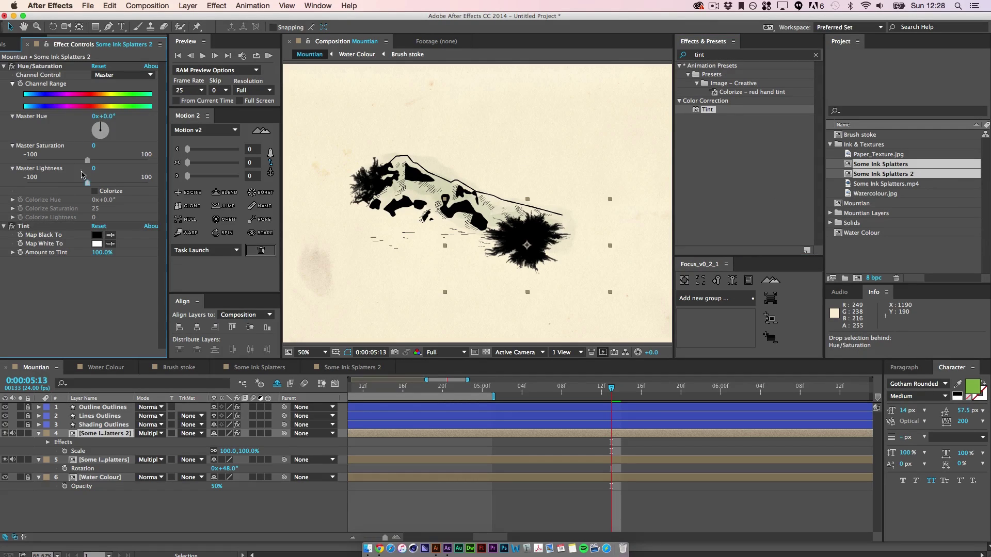
# Enable Colorize in the splatter's Hue/Saturation effect with hue 103°, saturation 63 and lightness 41.
pyautogui.click(52, 87)
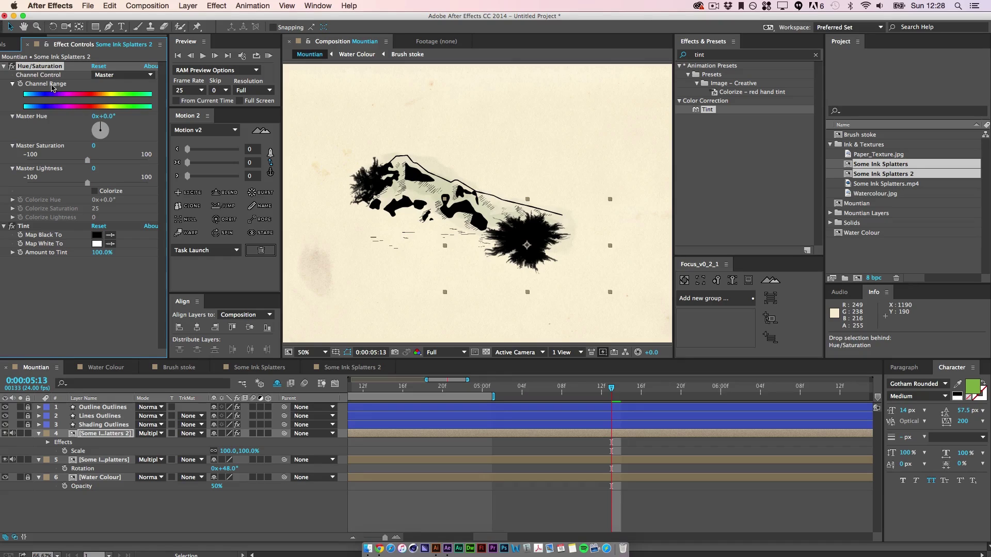
pyautogui.click(95, 191)
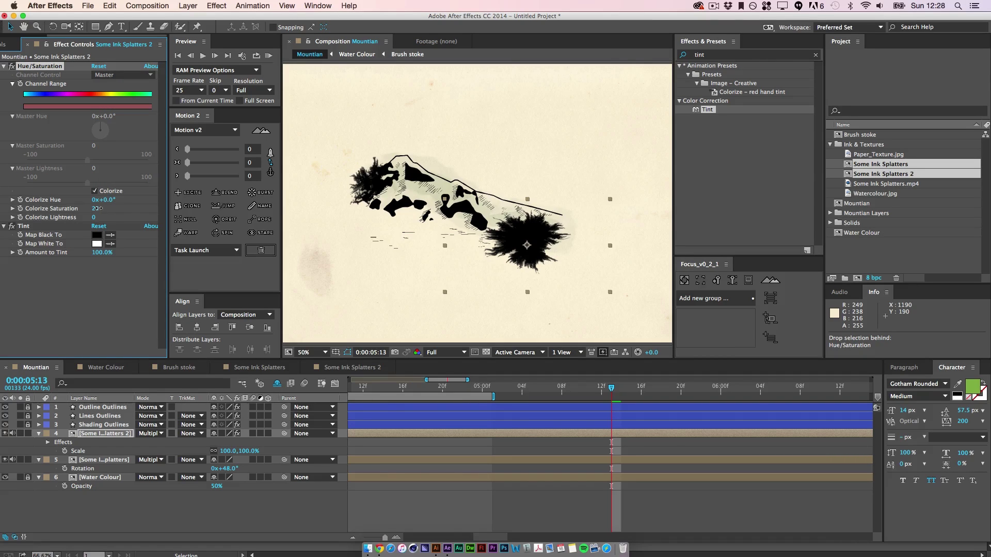
pyautogui.moveTo(97, 208)
pyautogui.mouseDown()
pyautogui.moveTo(157, 210)
pyautogui.moveTo(107, 210)
pyautogui.moveTo(143, 225)
pyautogui.moveTo(114, 210)
pyautogui.mouseUp()
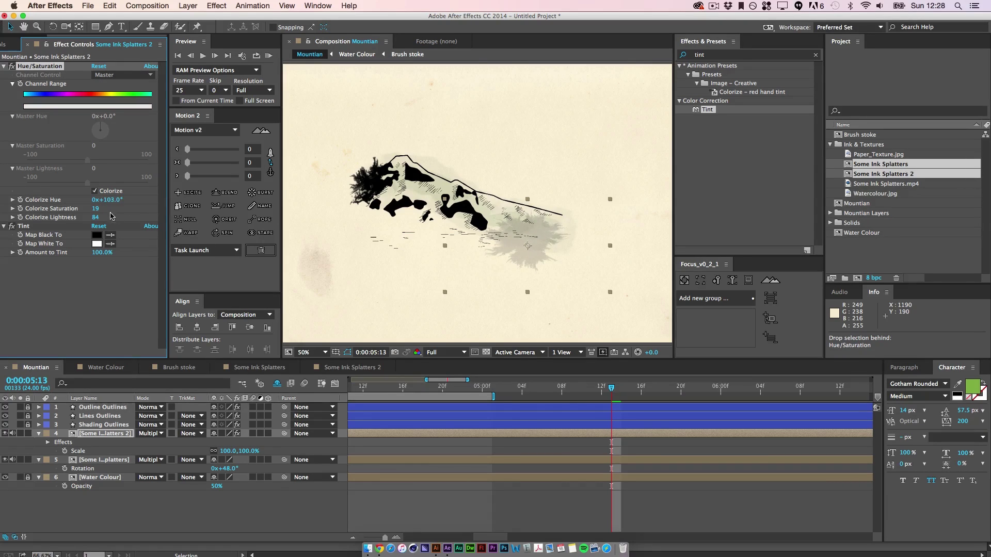
pyautogui.moveTo(120, 211); pyautogui.dragTo(3, 232)
# Delete the Tint effect and fade the green splatter with Colorize Saturation 47 and Colorize Lightness 88.
pyautogui.click(12, 227)
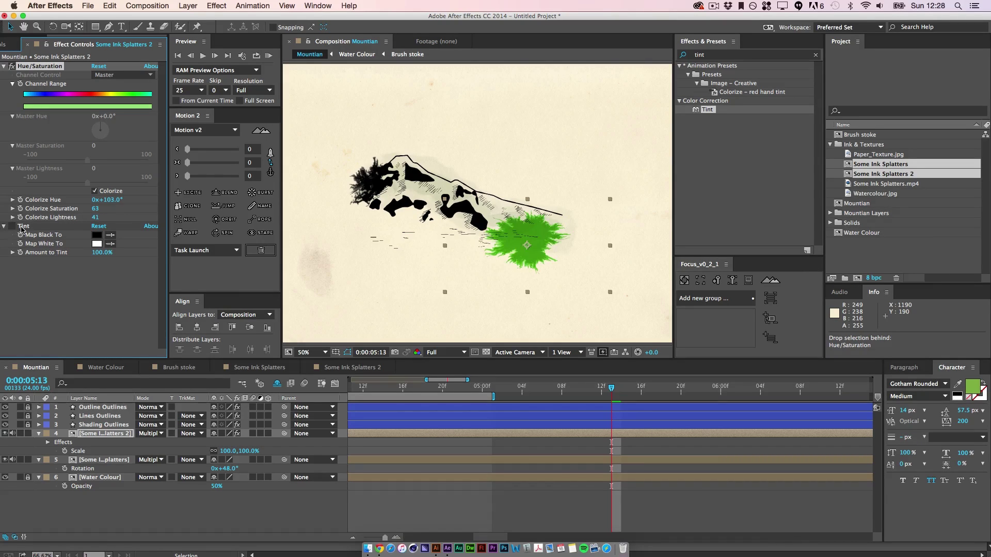
pyautogui.click(27, 230)
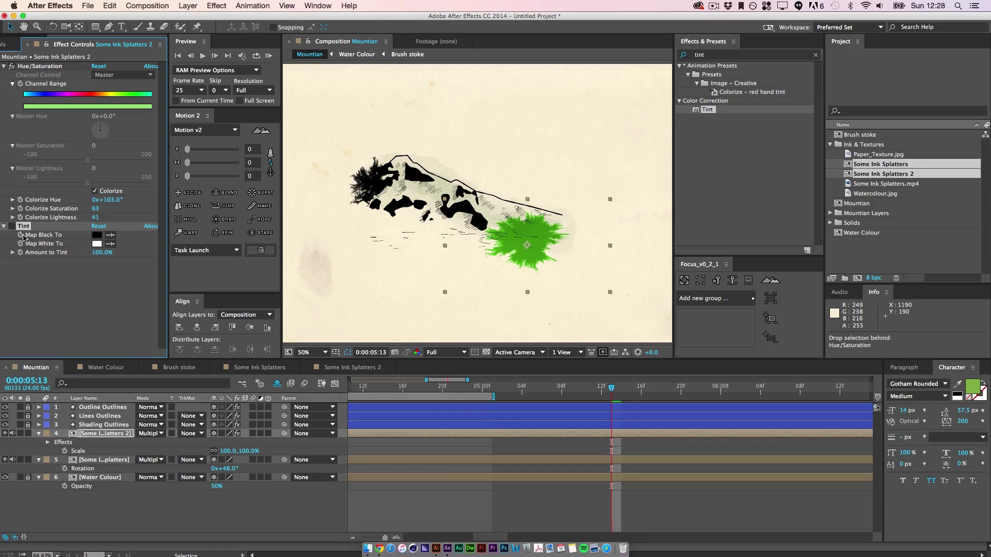
pyautogui.press('Delete')
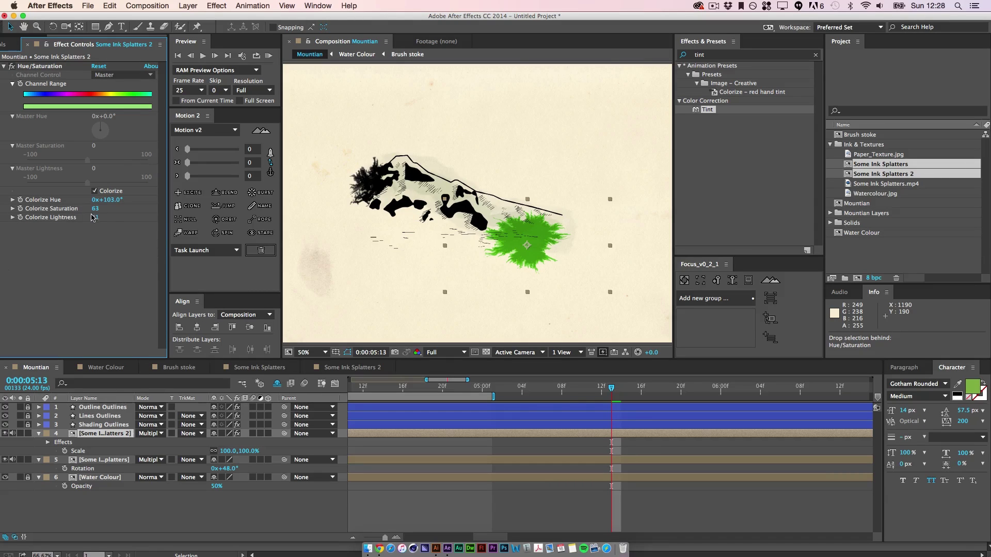
pyautogui.moveTo(96, 219)
pyautogui.mouseDown()
pyautogui.moveTo(107, 228)
pyautogui.moveTo(102, 217)
pyautogui.moveTo(120, 211)
pyautogui.moveTo(105, 211)
pyautogui.moveTo(126, 214)
pyautogui.moveTo(78, 221)
pyautogui.moveTo(121, 221)
pyautogui.moveTo(99, 218)
pyautogui.mouseUp()
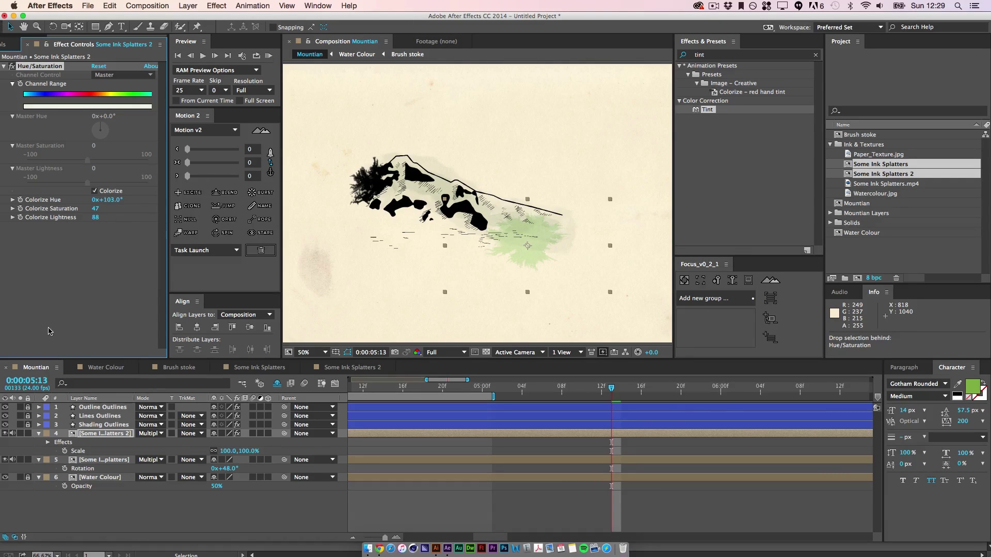
# Copy the Hue/Saturation effect to the Some Ink Splatters layer and set its Colorize Hue to 173°.
pyautogui.moveTo(60, 73); pyautogui.dragTo(48, 68)
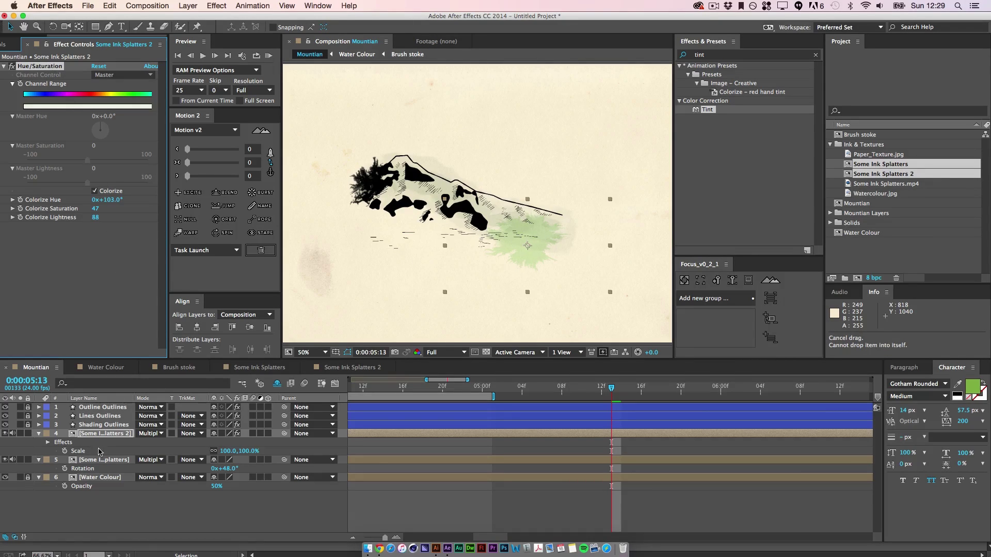
pyautogui.moveTo(99, 452); pyautogui.dragTo(101, 459)
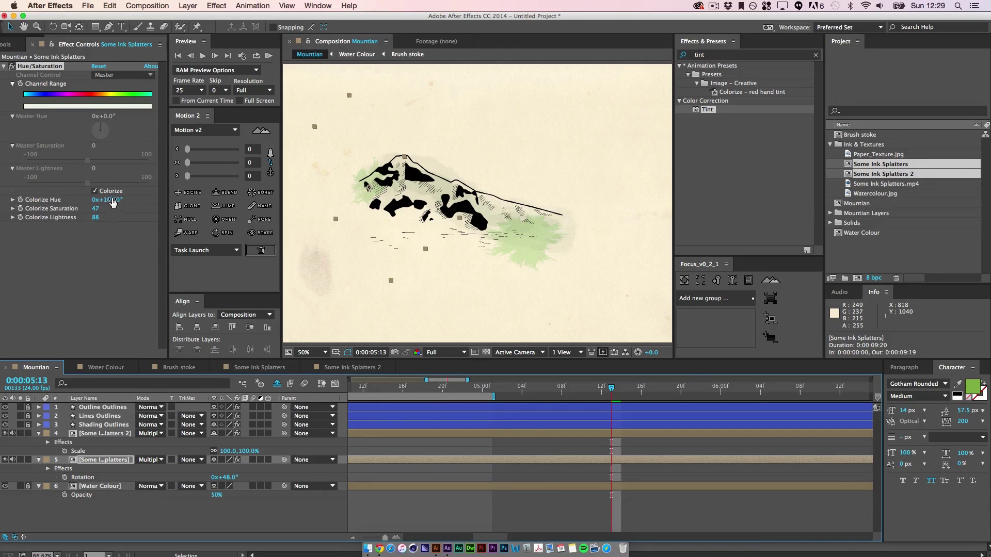
pyautogui.moveTo(113, 202)
pyautogui.mouseDown()
pyautogui.moveTo(169, 201)
pyautogui.moveTo(93, 201)
pyautogui.mouseUp()
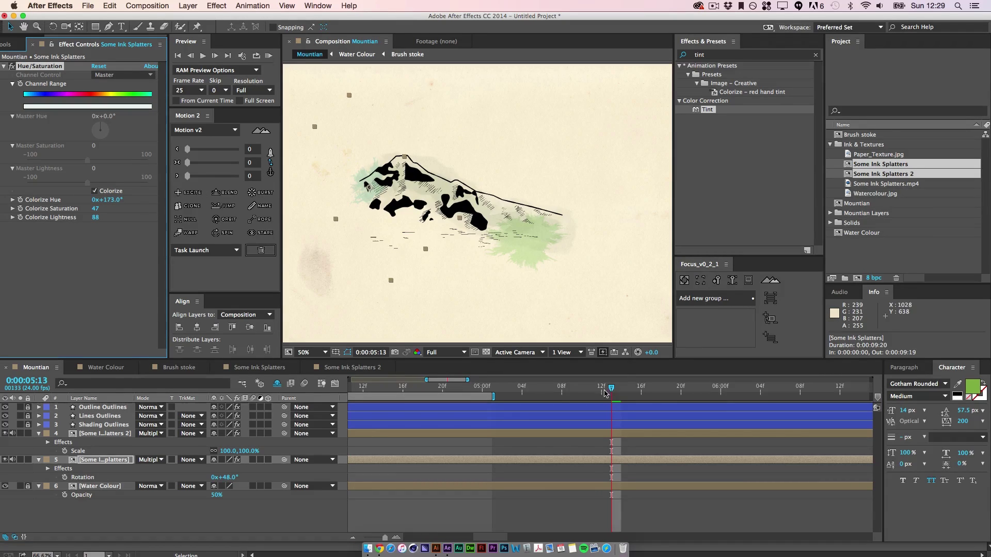
# Extend the end of the work area to 0:00:05:12 and RAM preview the coloured splatters.
pyautogui.moveTo(611, 388); pyautogui.dragTo(647, 406)
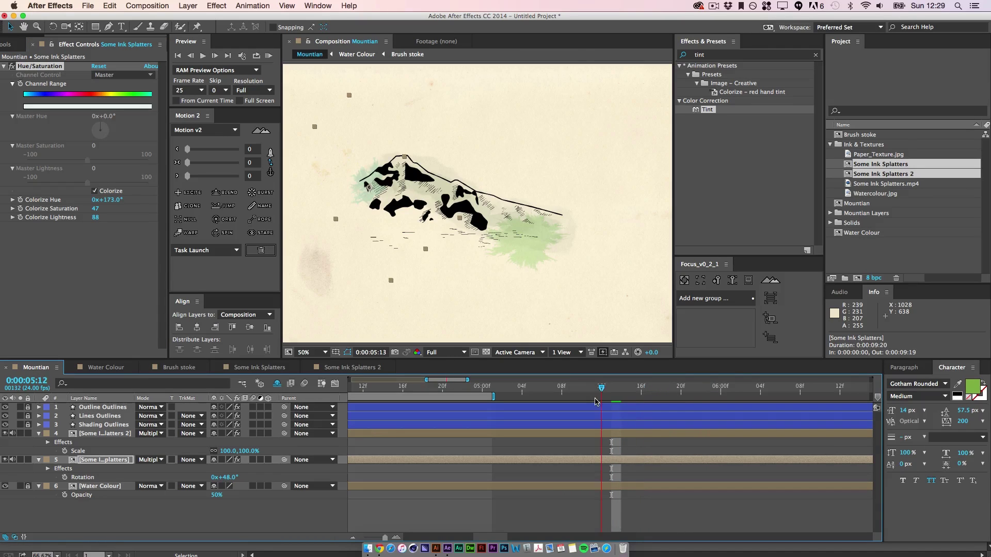
pyautogui.press('n')
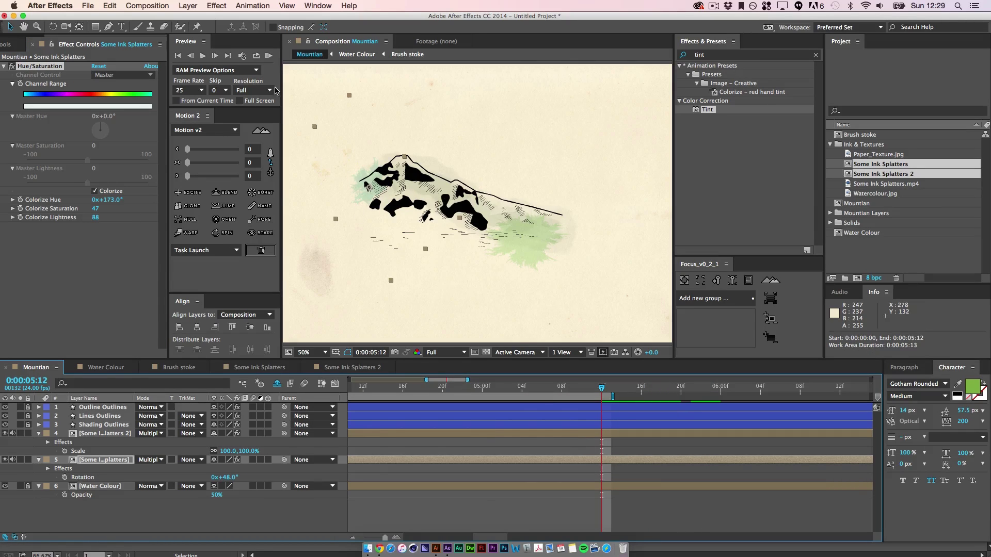
pyautogui.click(268, 55)
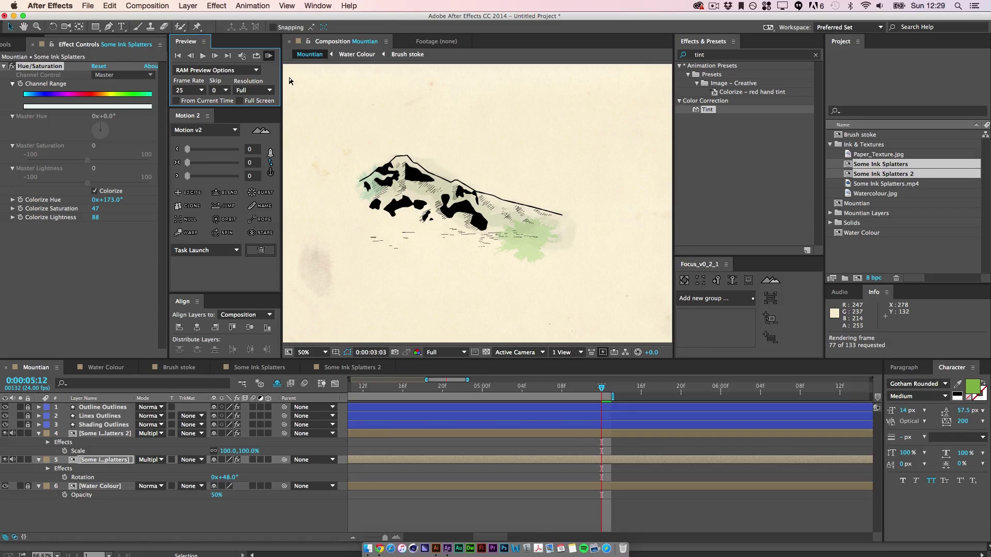
pyautogui.click(267, 57)
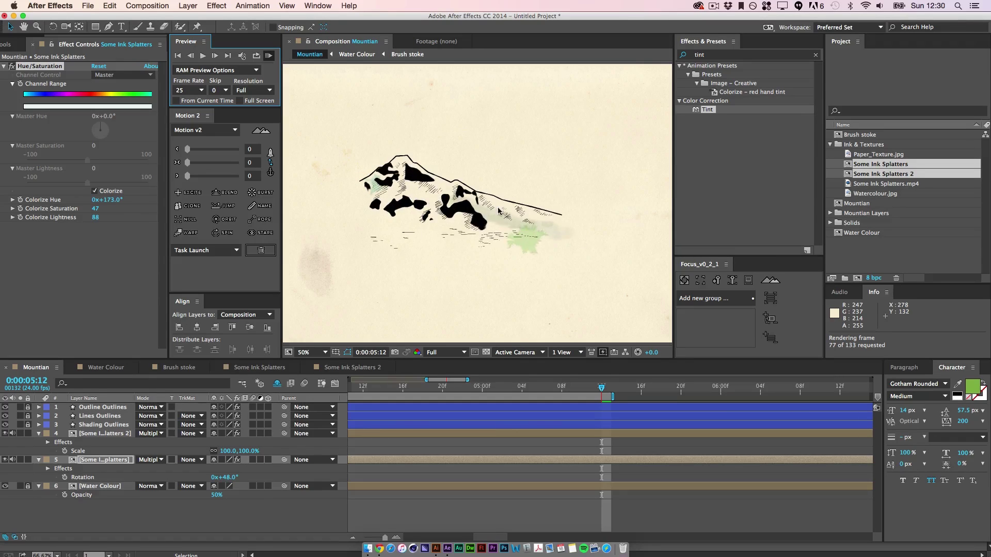
# Unlock the Lines Outlines and Shading Outlines layers and reveal their Mask Expansion keyframes.
pyautogui.press(',')
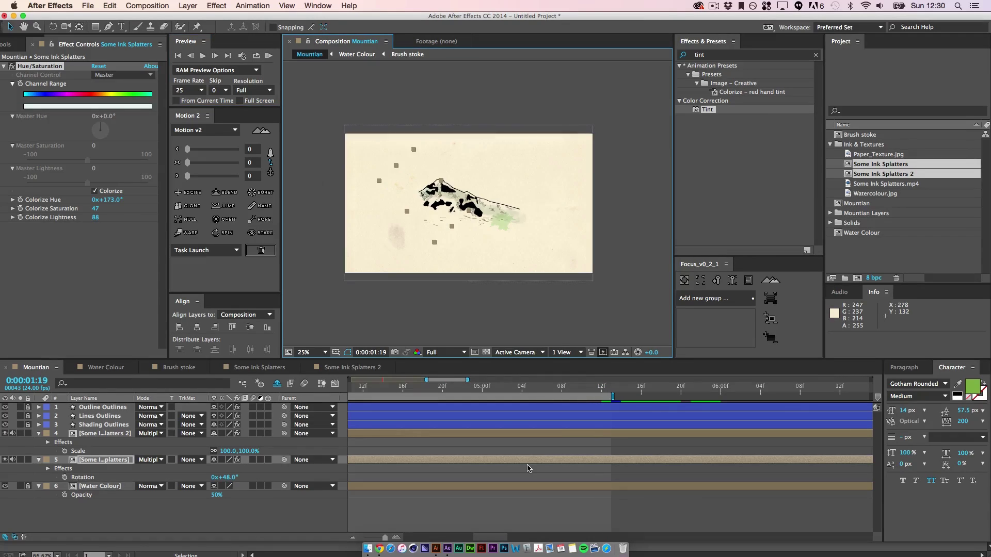
pyautogui.press('space')
pyautogui.moveTo(531, 464); pyautogui.dragTo(686, 461)
pyautogui.moveTo(588, 459); pyautogui.dragTo(708, 459)
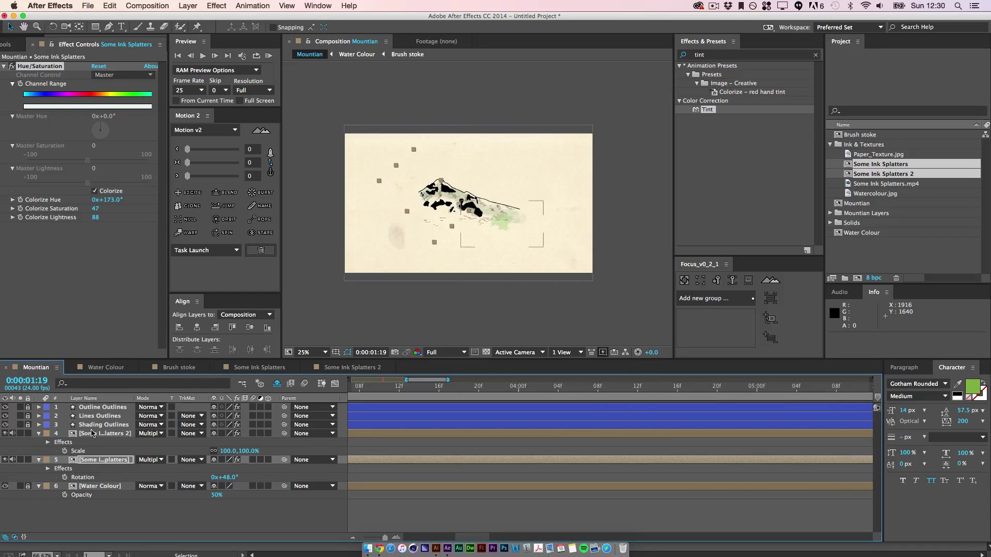
pyautogui.click(28, 416)
pyautogui.click(28, 425)
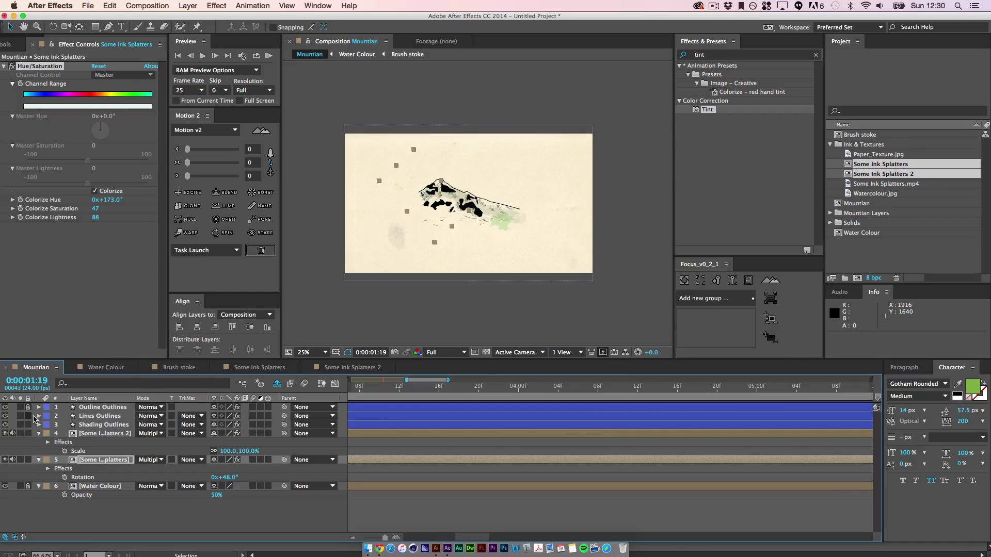
pyautogui.click(82, 425)
pyautogui.keyDown('shift'); pyautogui.click(94, 419); pyautogui.keyUp('shift')
pyautogui.press('u')
# Move the ending Mask Expansion keyframes of Lines Outlines and Shading Outlines to 0:00:03:23.
pyautogui.press('-')
pyautogui.press('-')
pyautogui.press('-')
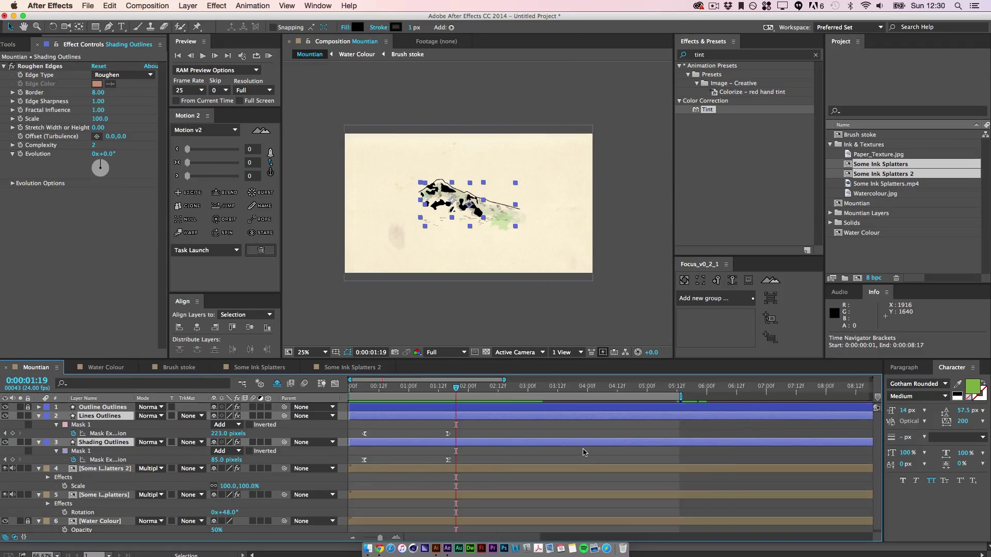
pyautogui.press('=')
pyautogui.moveTo(488, 450); pyautogui.dragTo(541, 443)
pyautogui.moveTo(518, 387); pyautogui.dragTo(609, 395)
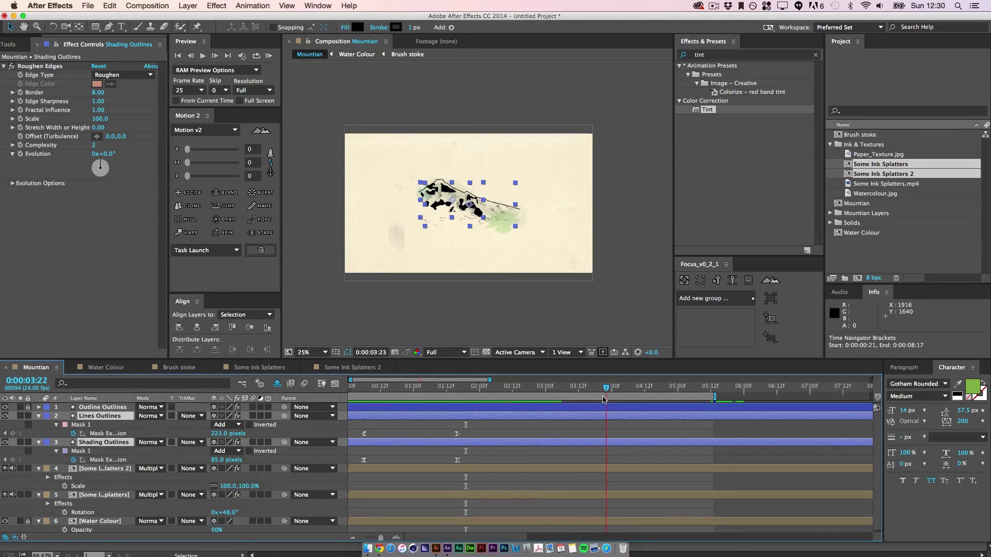
pyautogui.moveTo(475, 432); pyautogui.dragTo(612, 462)
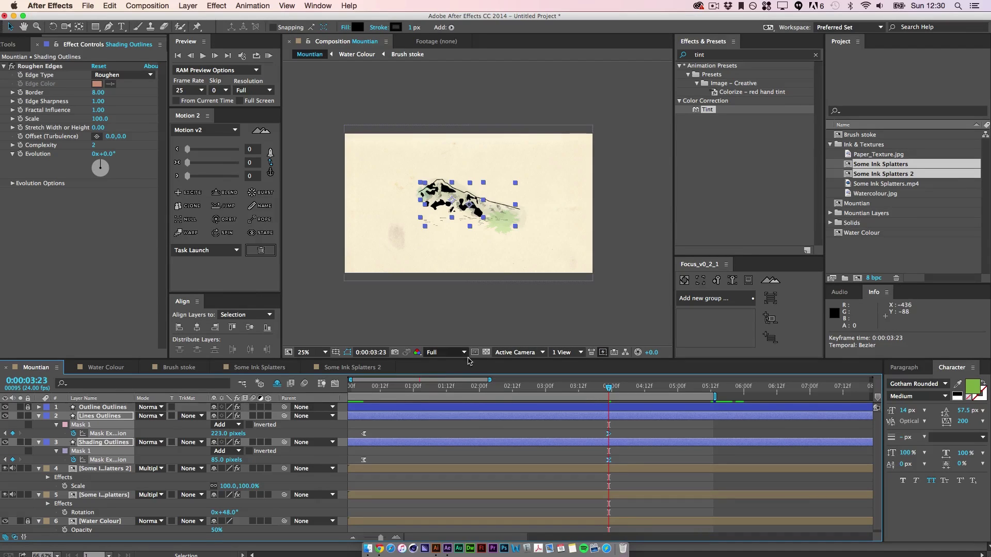
# Set the composition and RAM preview resolutions to Half, and preview the slower outline reveal.
pyautogui.click(444, 352)
pyautogui.click(452, 388)
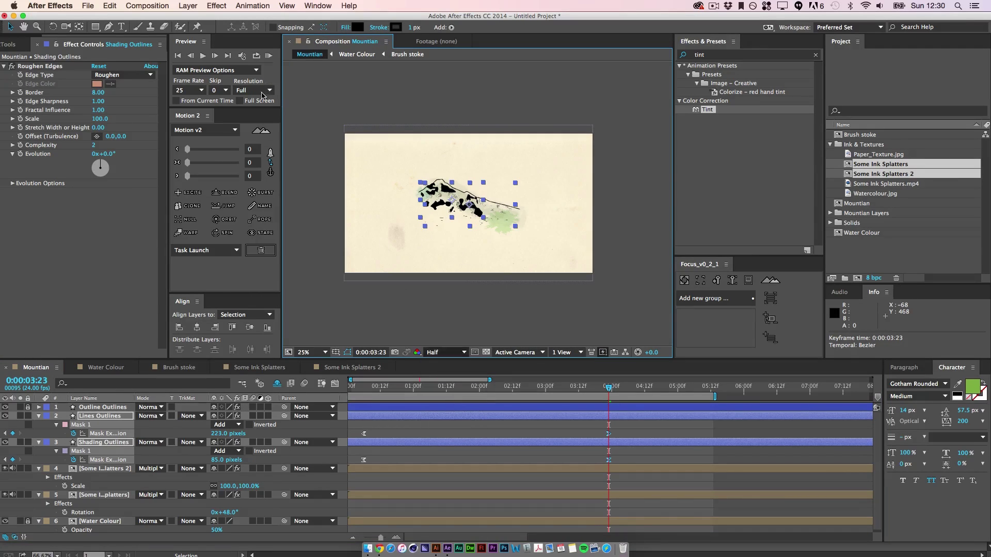
pyautogui.click(263, 91)
pyautogui.click(251, 125)
pyautogui.click(269, 55)
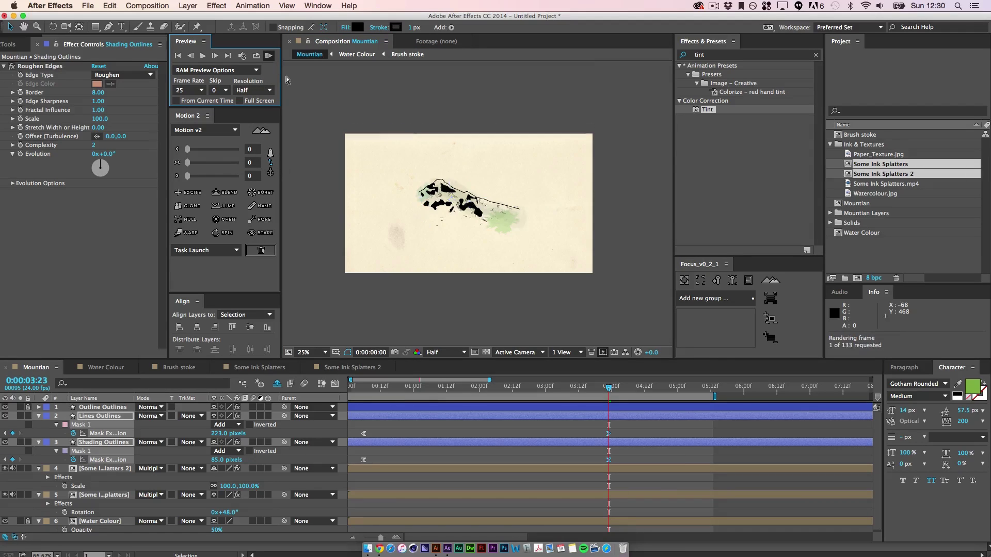
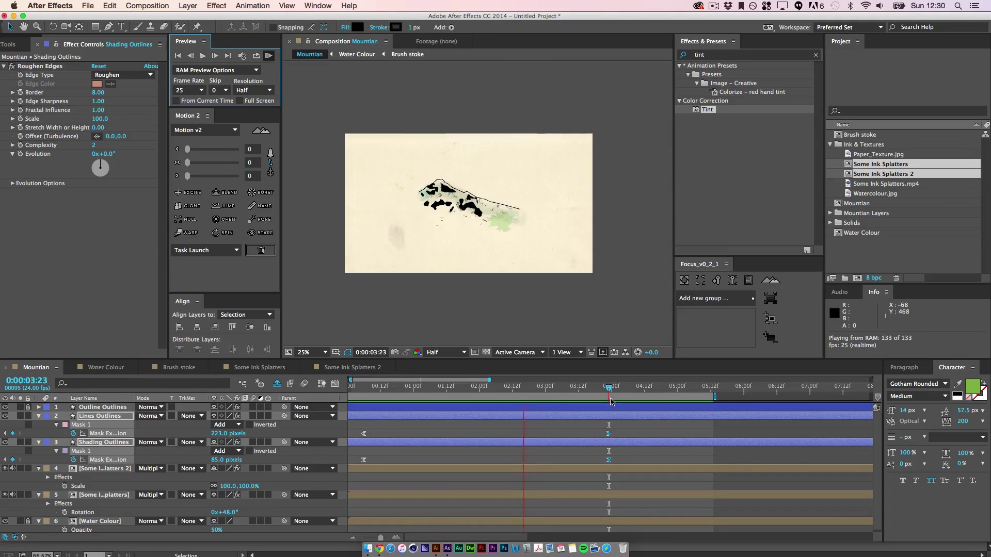
pyautogui.press('space')
# Delay Some Ink Splatters to start at 0:00:00:13 and Some Ink Splatters 2 to start just before one second.
pyautogui.click(101, 470)
pyautogui.moveTo(404, 470); pyautogui.dragTo(463, 470)
pyautogui.moveTo(403, 495); pyautogui.dragTo(439, 496)
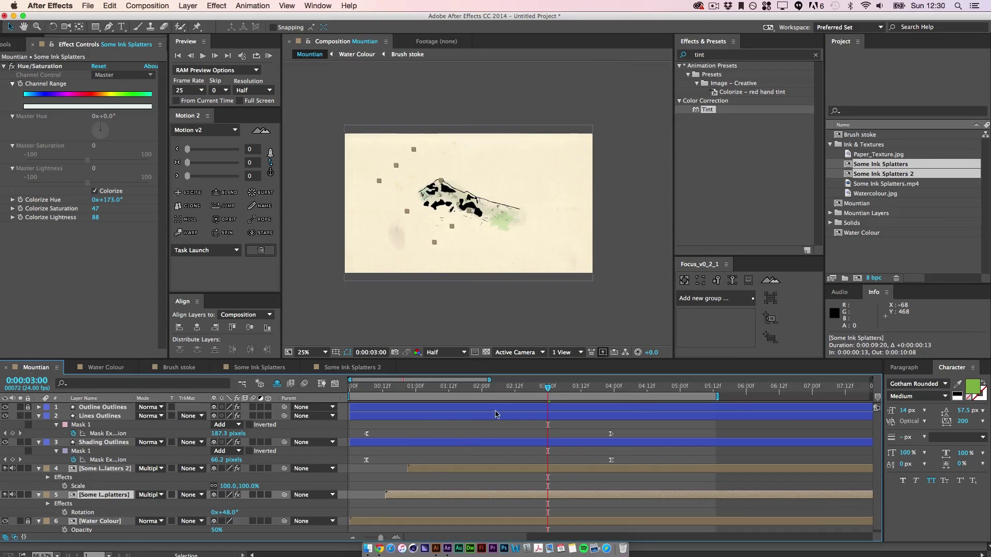
# Return to the first frame and add a new adjustment layer above all other layers.
pyautogui.moveTo(547, 388); pyautogui.dragTo(346, 379)
pyautogui.click(446, 430)
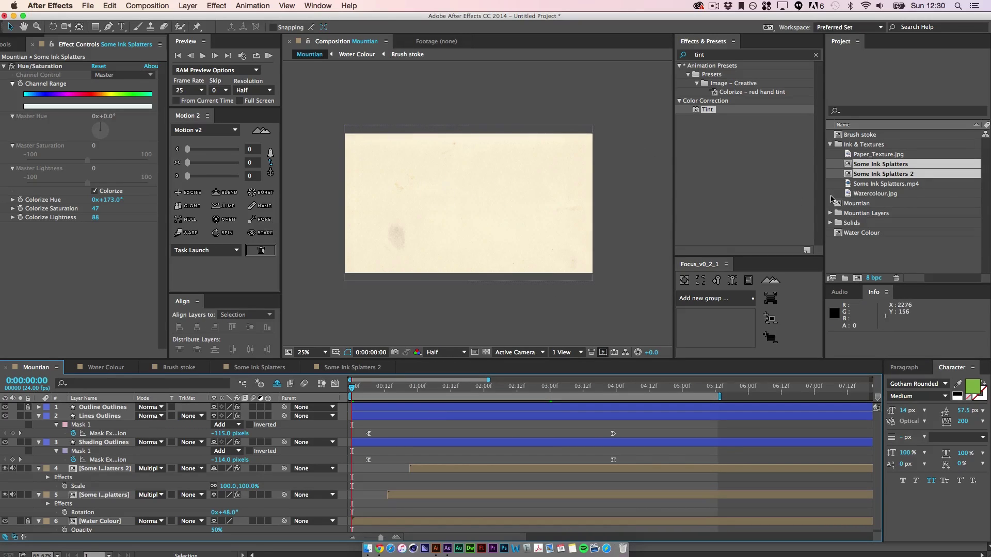
pyautogui.click(188, 5)
pyautogui.moveTo(195, 18)
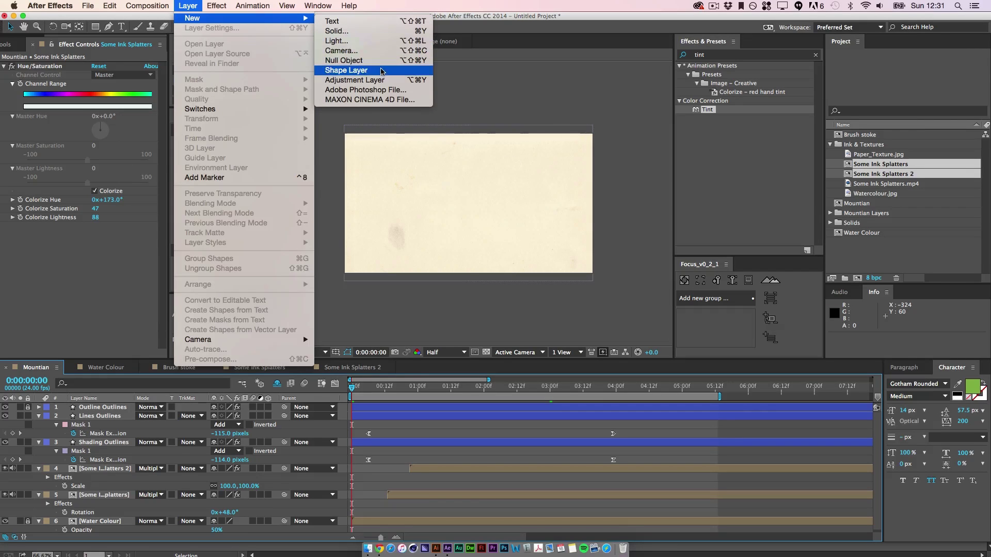
pyautogui.click(354, 80)
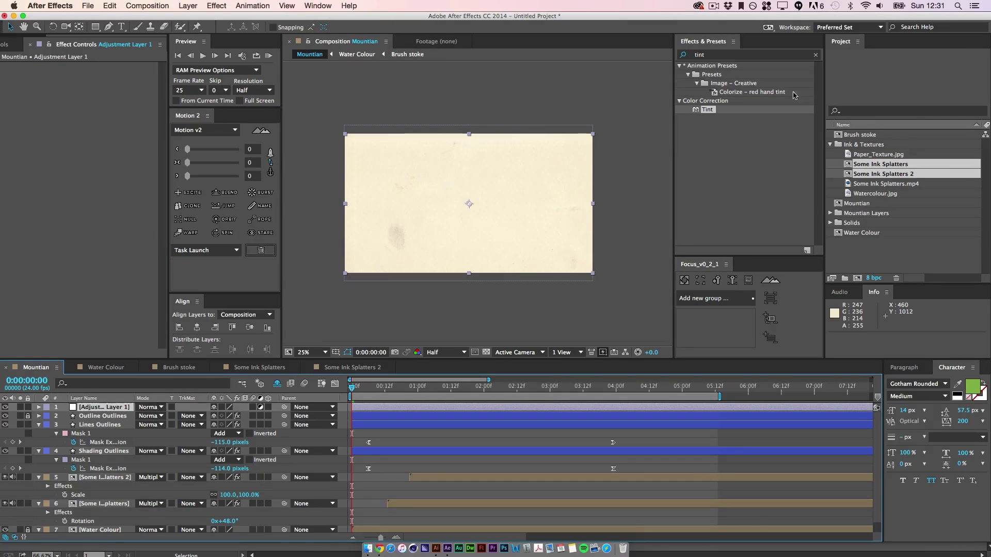
# Find the Brightness & Contrast effect and apply it to Adjustment Layer 1.
pyautogui.click(815, 55)
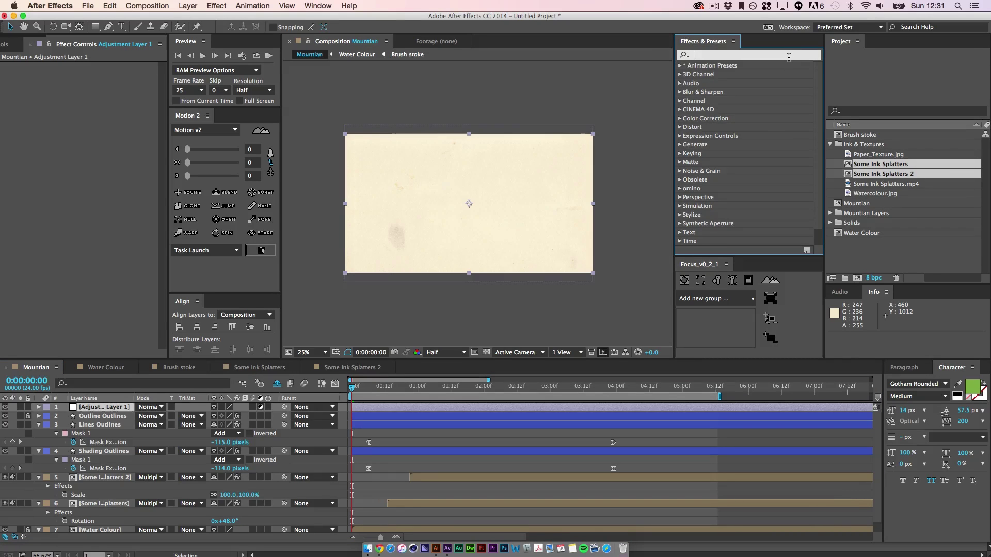
pyautogui.write('bri')
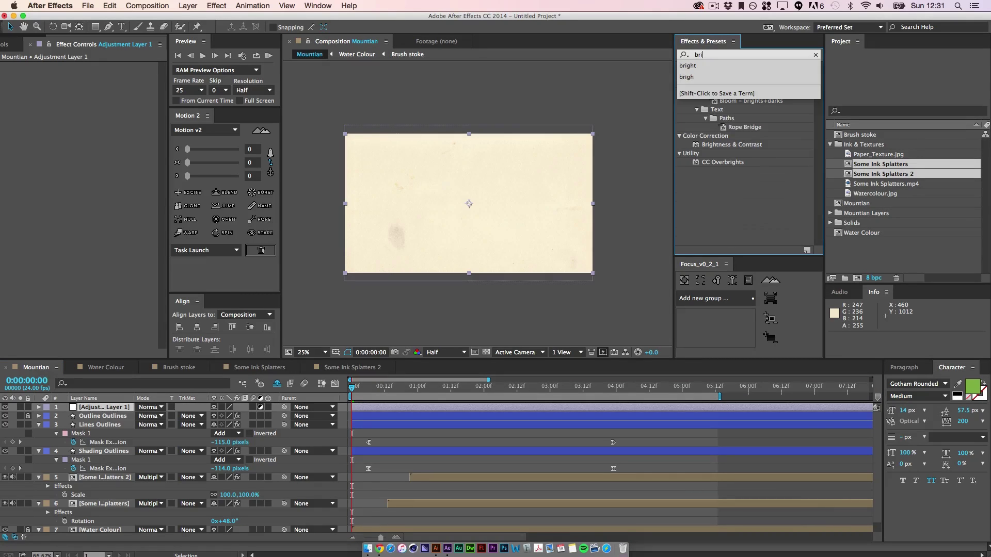
pyautogui.write('ght')
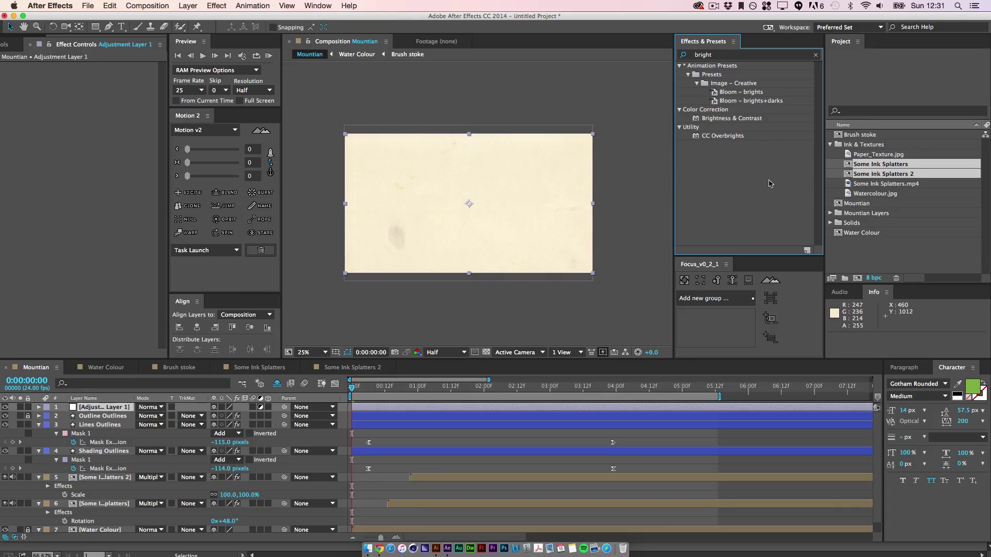
pyautogui.moveTo(732, 118); pyautogui.dragTo(96, 99)
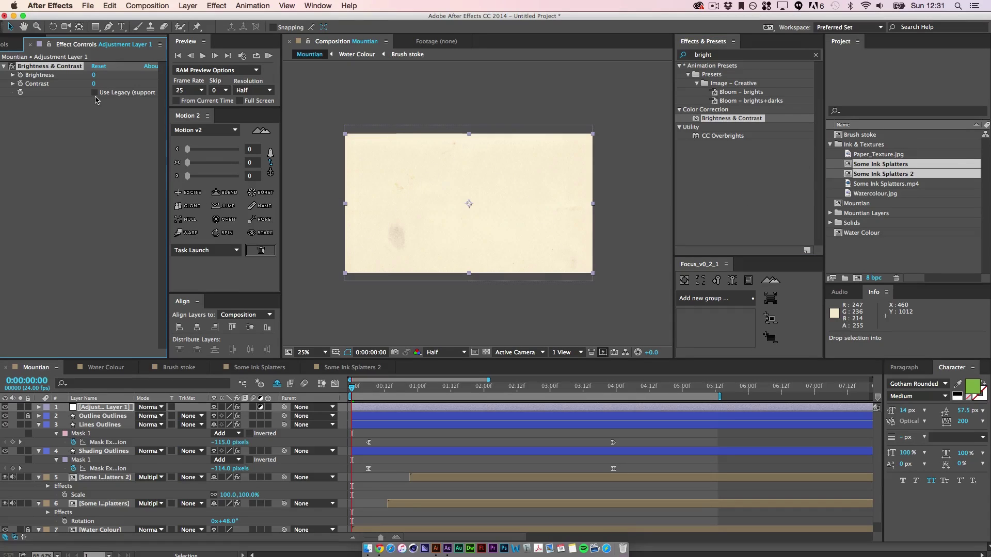
# Add the expression wiggle(2,50) to the effect's Brightness and scrub through the first half second to check the flicker.
pyautogui.keyDown('alt'); pyautogui.click(20, 75); pyautogui.keyUp('alt')
pyautogui.write('wiggle(2,50')
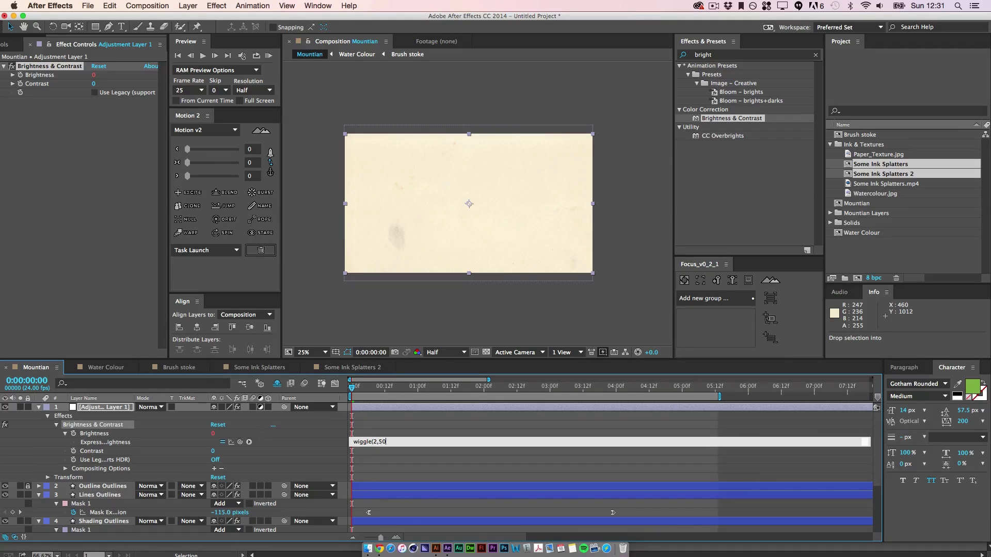
pyautogui.click(557, 429)
pyautogui.moveTo(361, 390)
pyautogui.mouseDown()
pyautogui.moveTo(421, 393)
pyautogui.moveTo(374, 394)
pyautogui.moveTo(391, 391)
pyautogui.mouseUp()
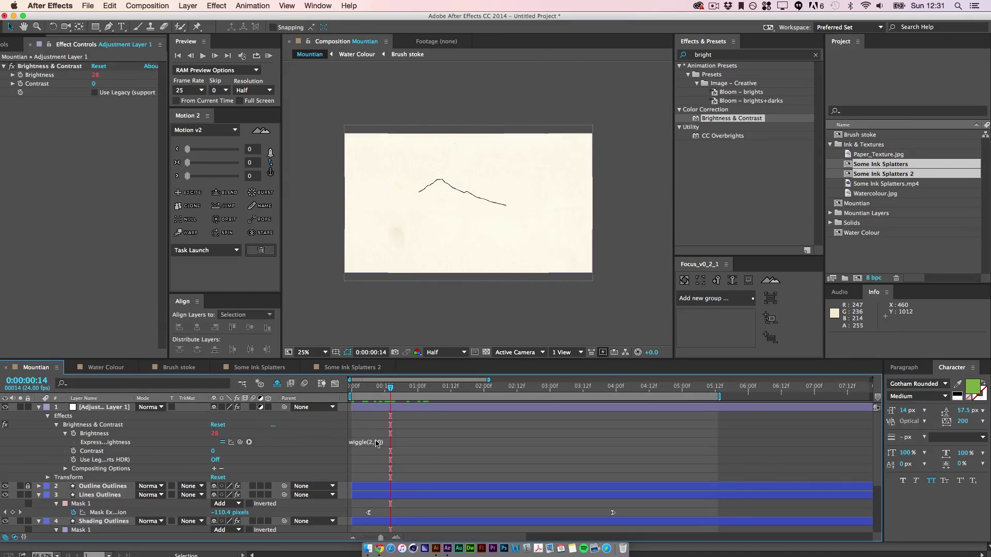
# Change the Brightness expression to wiggle(1,25) and run a RAM preview of the flicker.
pyautogui.click(382, 442)
pyautogui.doubleClick(382, 442)
pyautogui.press('Left')
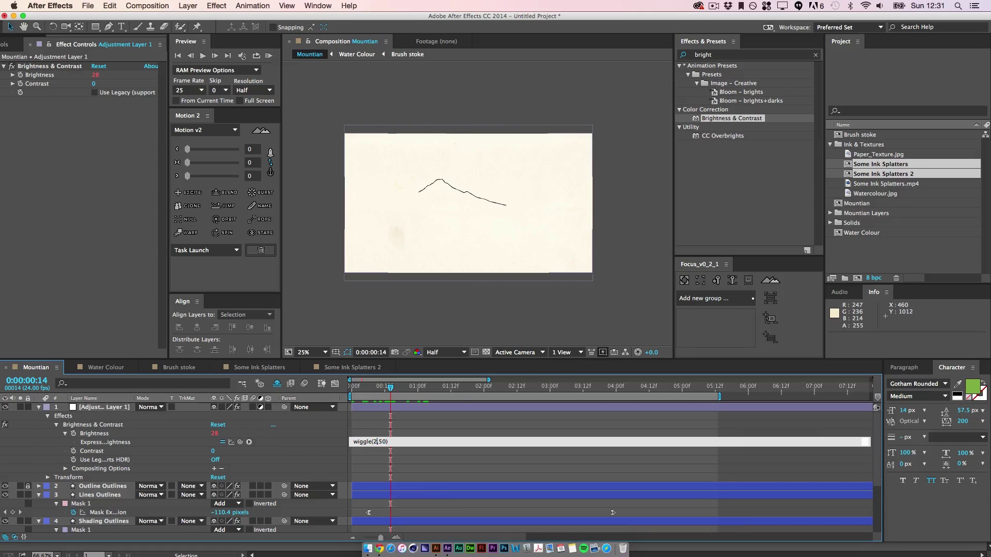
pyautogui.write('1')
pyautogui.write(',1')
pyautogui.press('BackSpace')
pyautogui.write('25)')
pyautogui.click(560, 430)
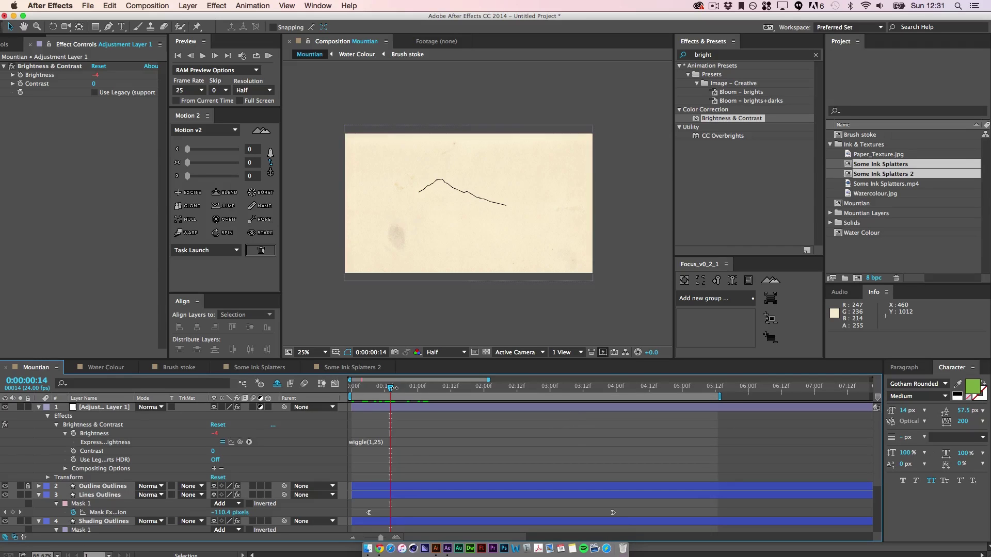
pyautogui.press('KP_0')
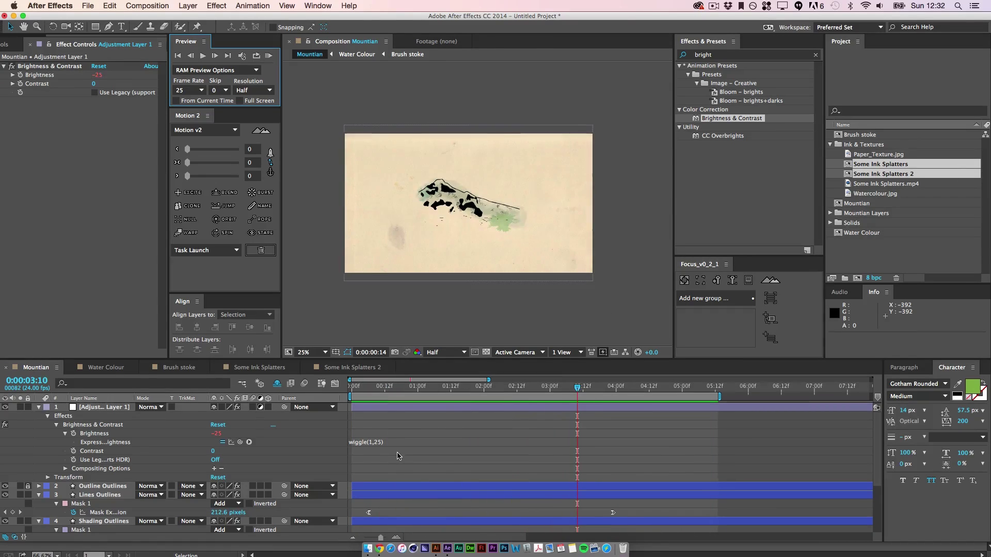
# Reduce the Brightness expression to wiggle(1,10) and play a RAM preview of the whole animation.
pyautogui.click(380, 442)
pyautogui.click(385, 440)
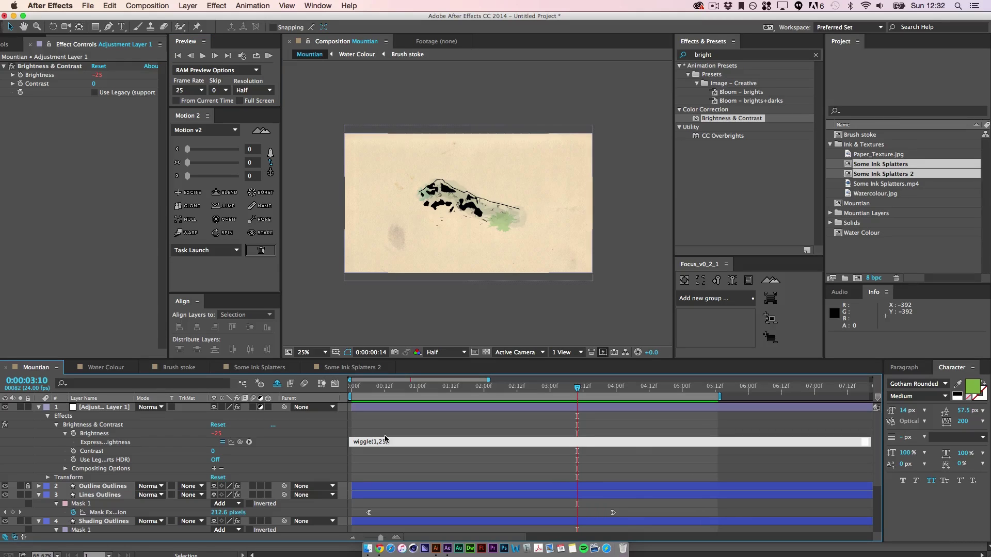
pyautogui.click(520, 366)
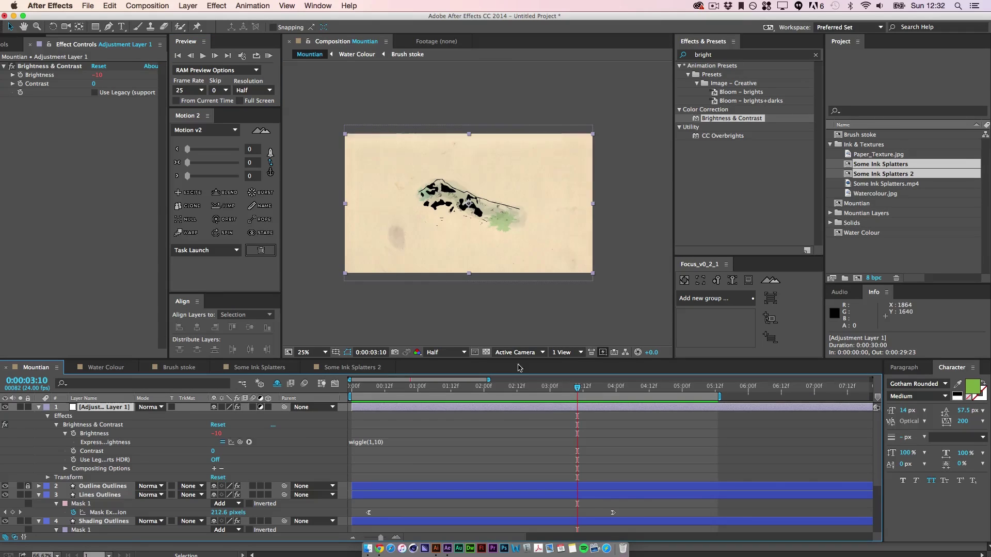
pyautogui.click(268, 56)
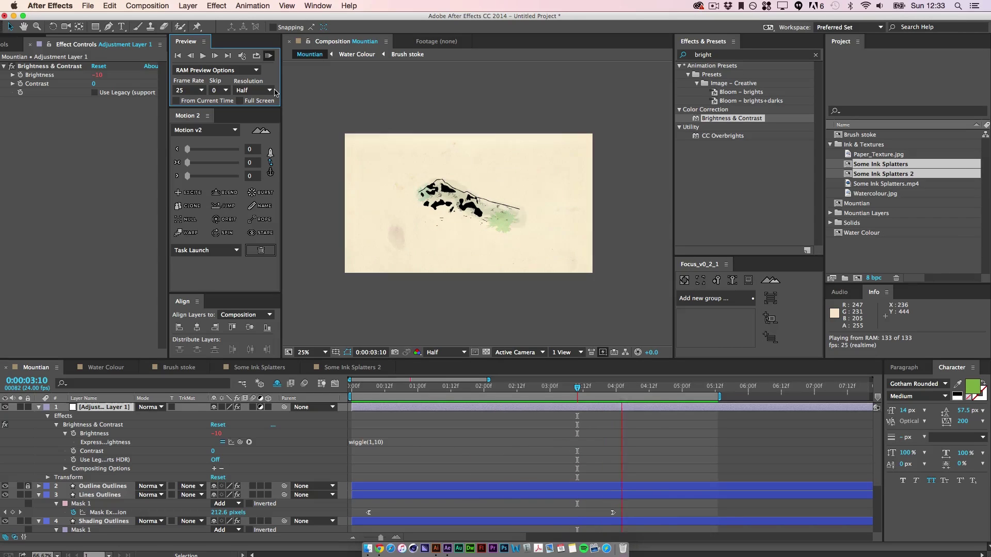
# Switch to Chrome, load YouTube in a new tab and open the account's own channel page.
pyautogui.click(380, 549)
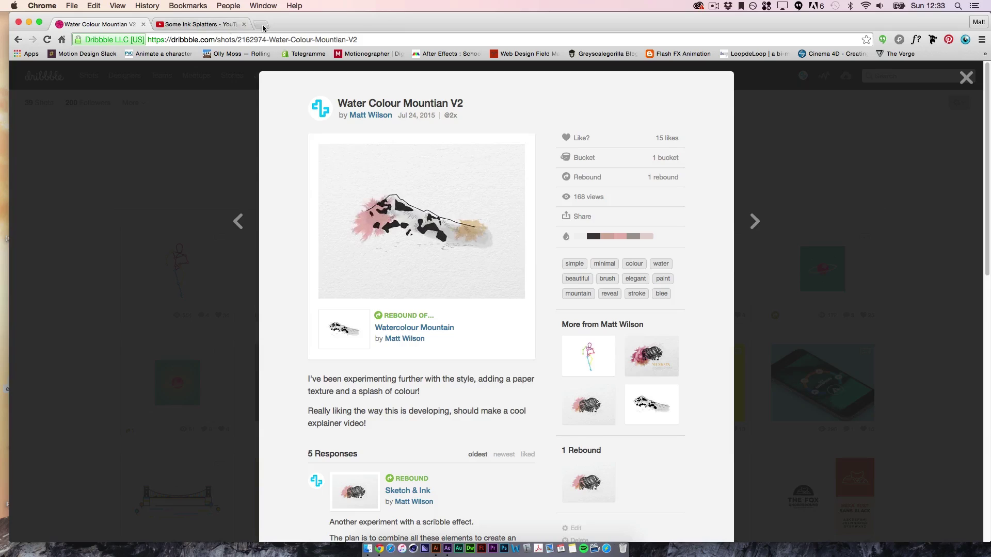
pyautogui.click(261, 25)
pyautogui.write('you')
pyautogui.press('Return')
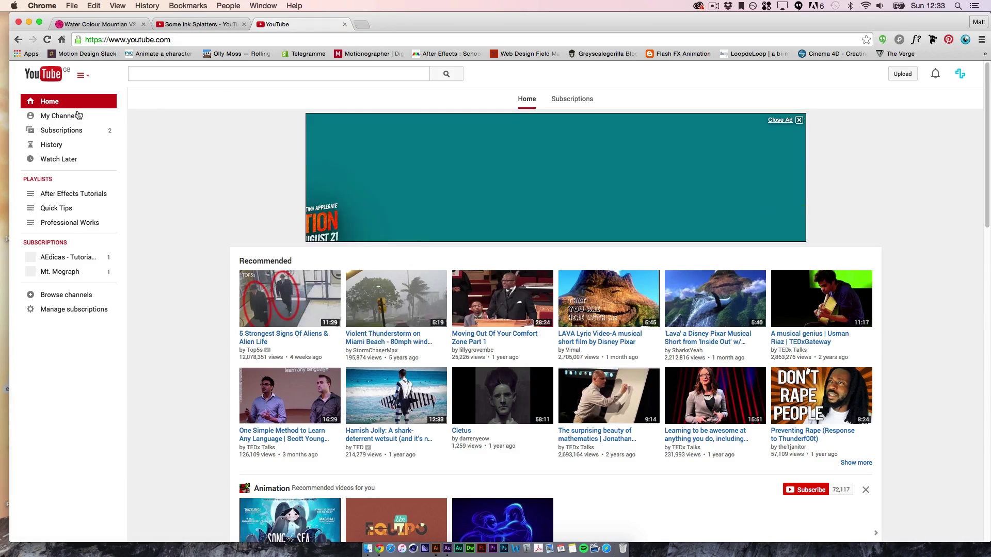
pyautogui.click(75, 116)
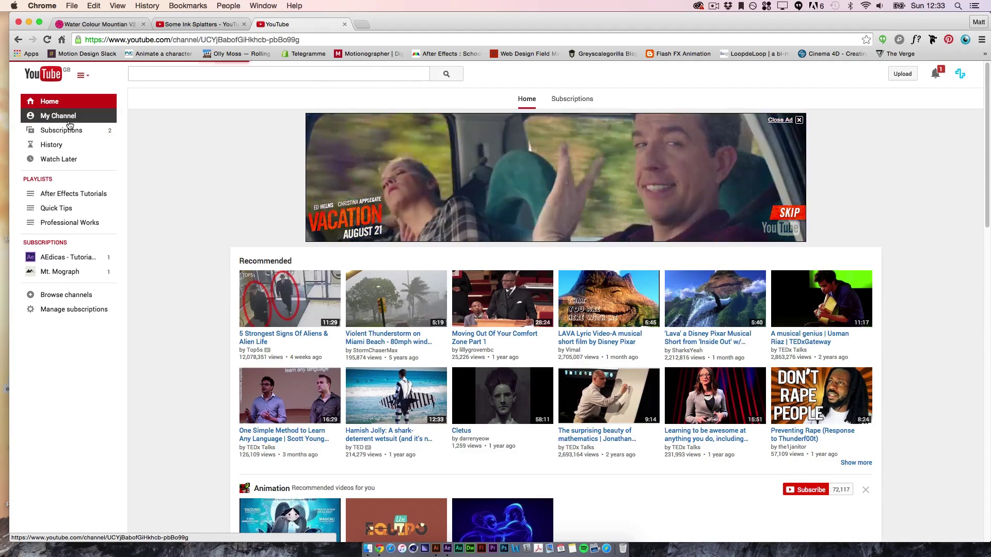